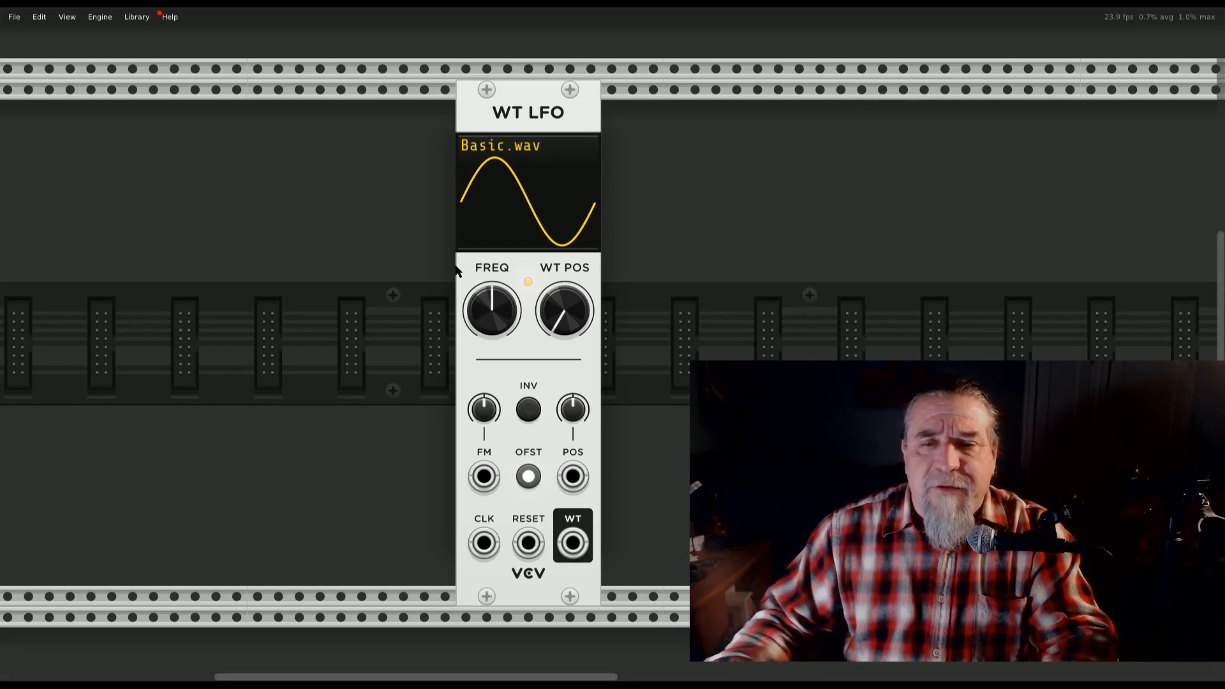
pyautogui.rightClick(524, 355)
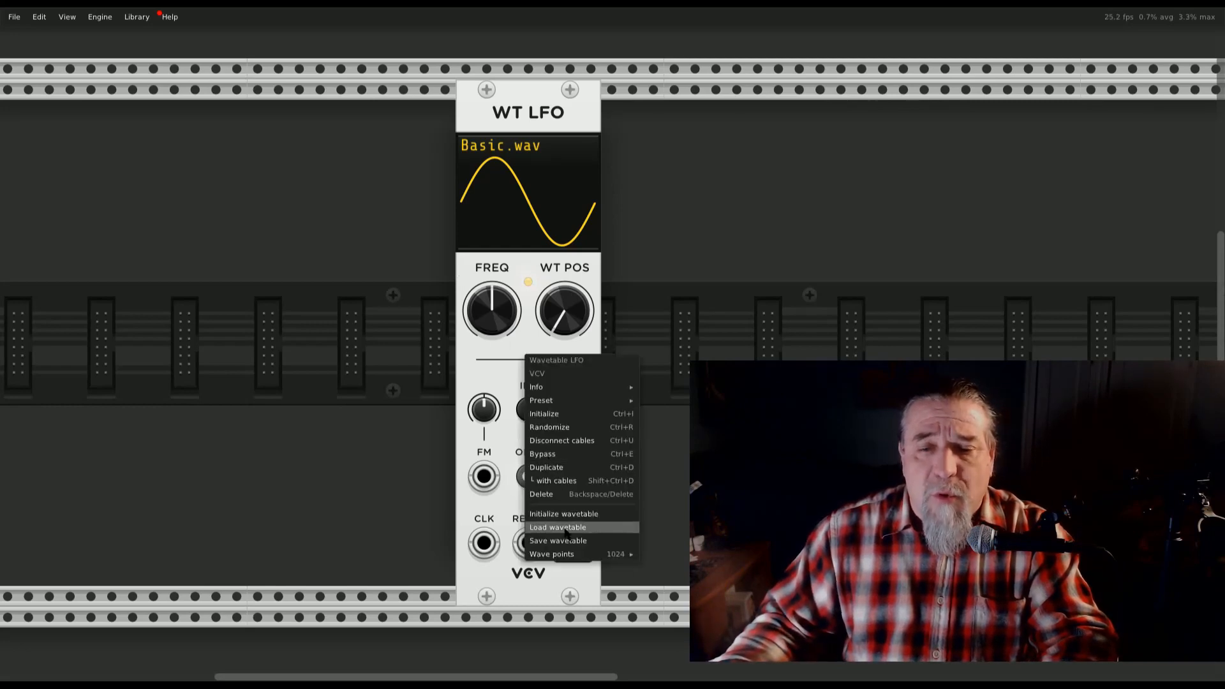
pyautogui.click(362, 407)
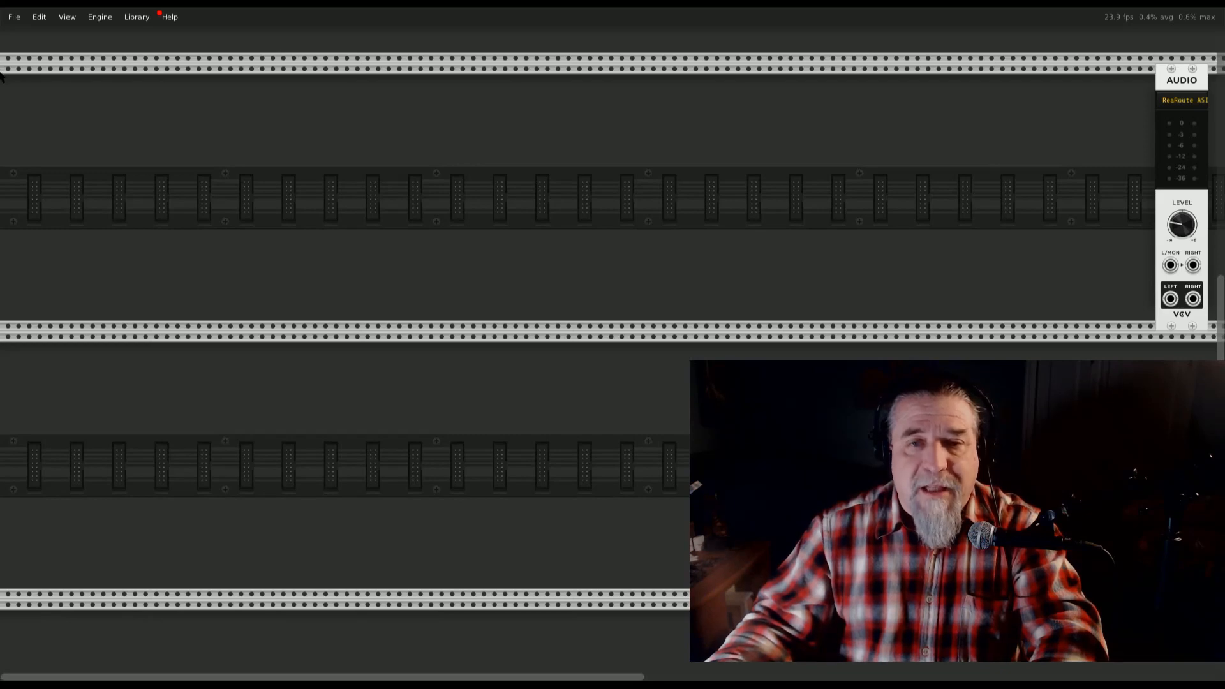
# Add a VCV WT LFO module to the rack and try out its wavetable position
pyautogui.rightClick(465, 123)
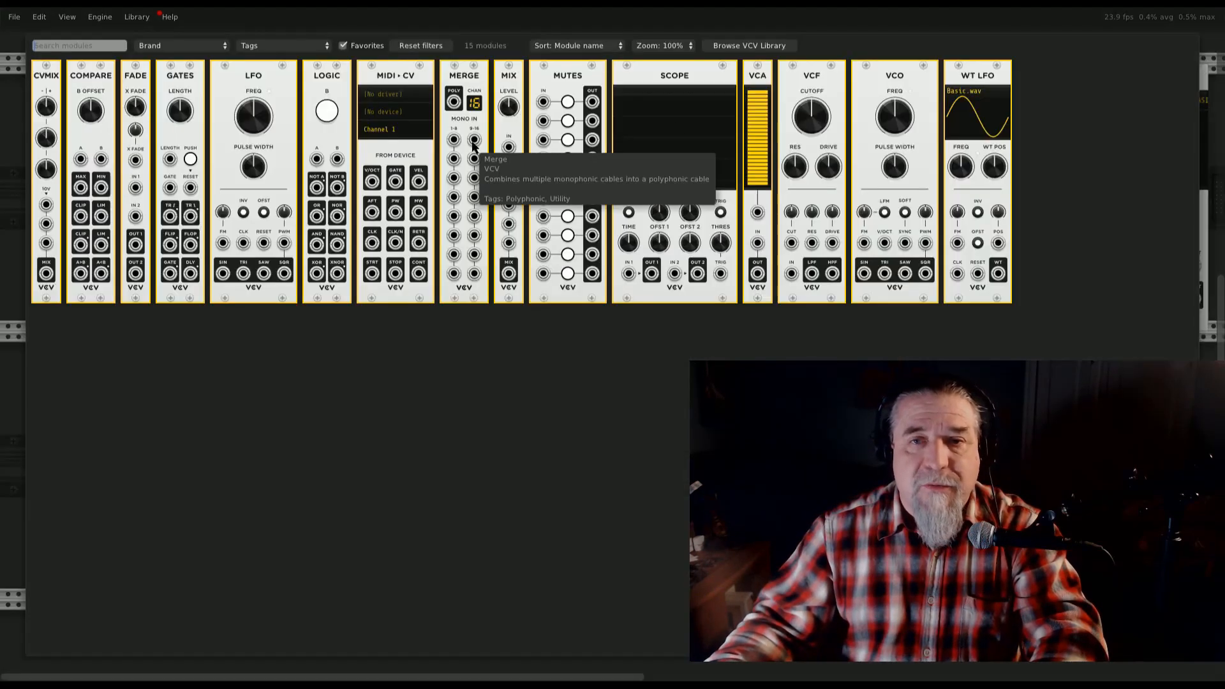
pyautogui.click(969, 79)
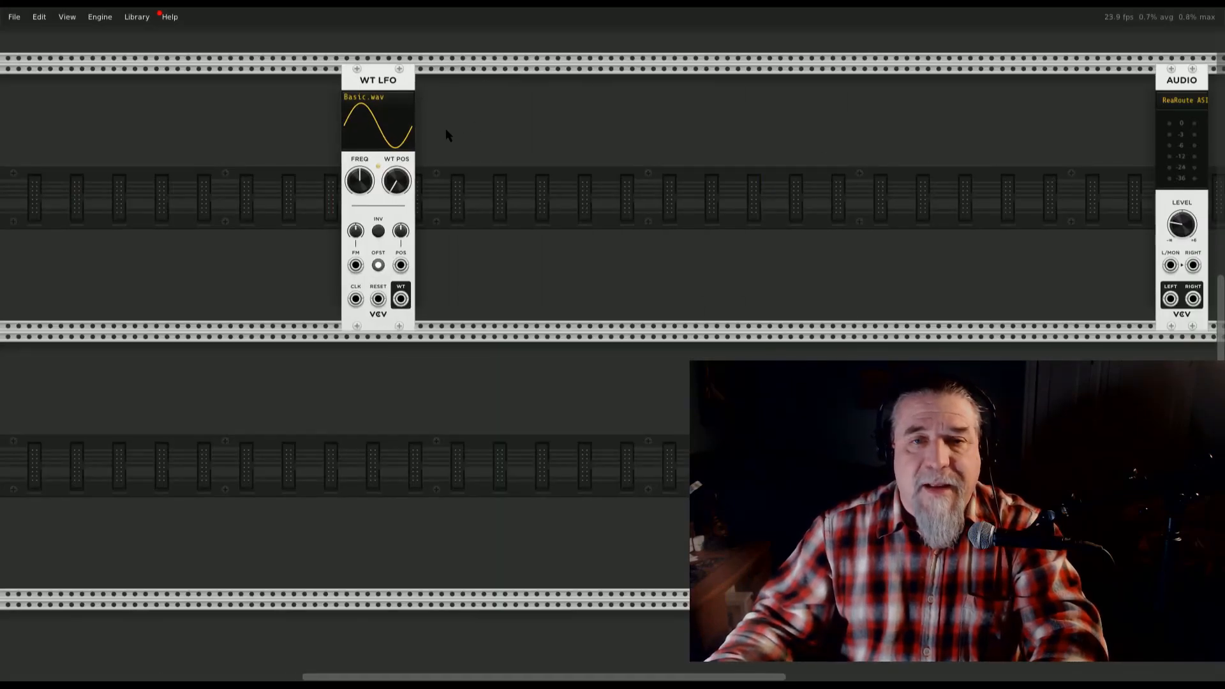
pyautogui.moveTo(405, 184)
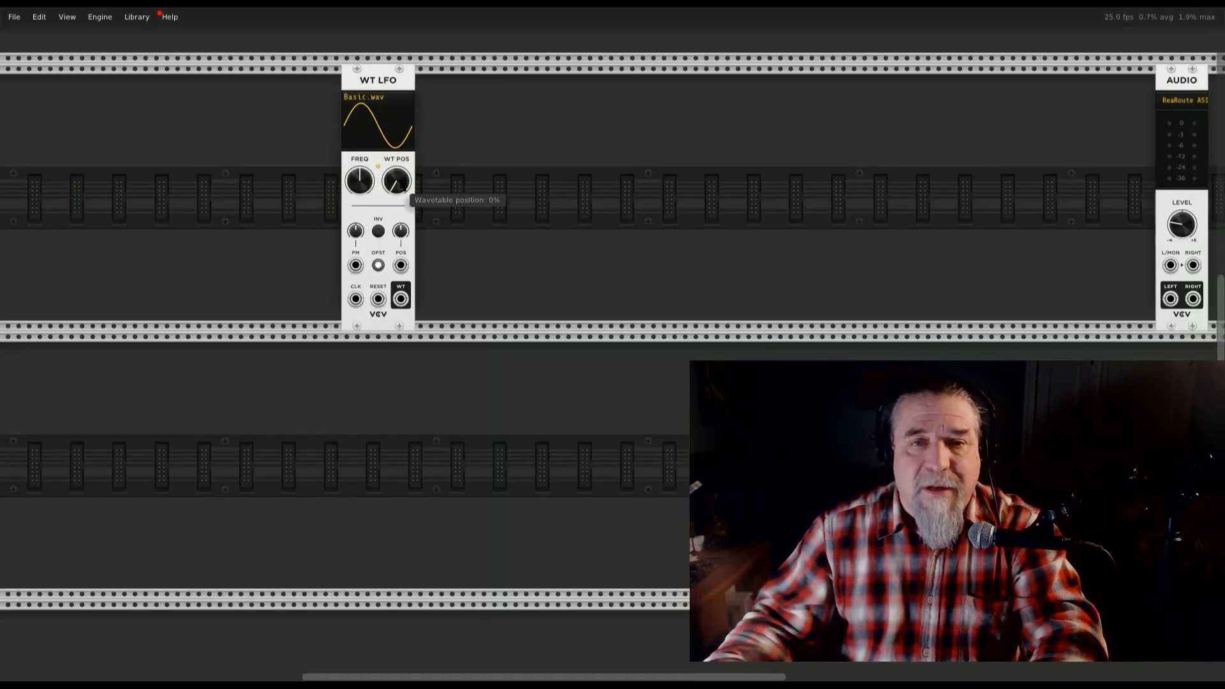
pyautogui.moveTo(405, 184); pyautogui.dragTo(373, 202)
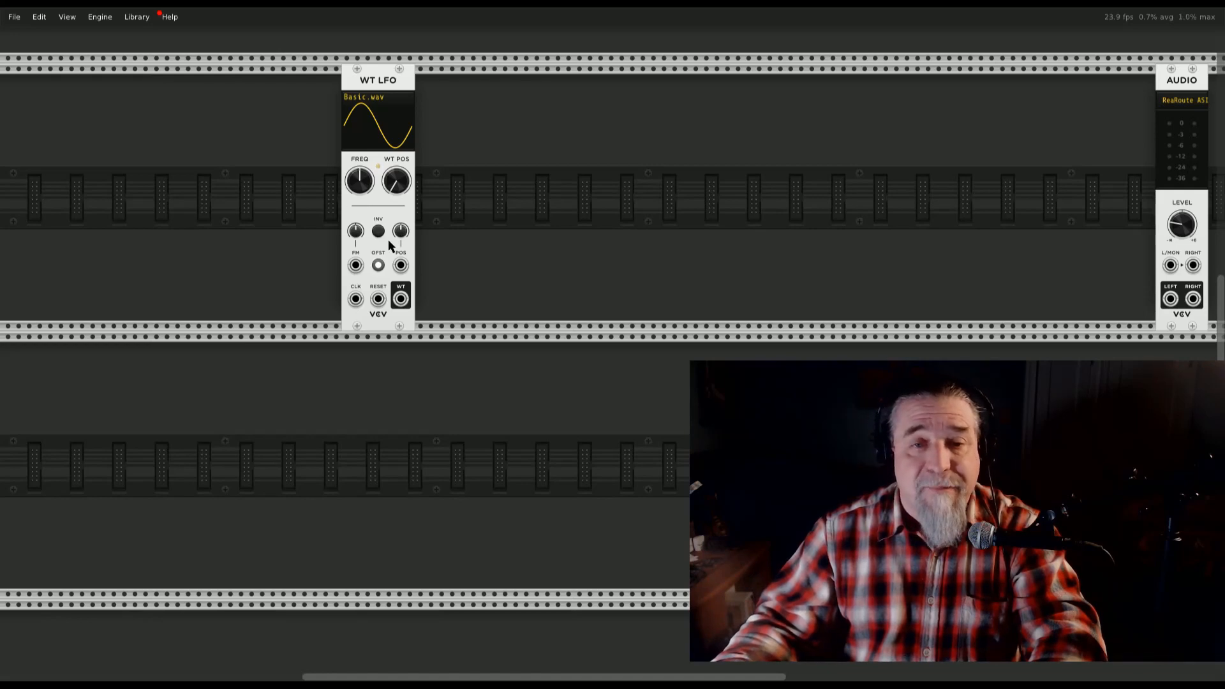
# Load the Envelope.wav wavetable into the WT LFO and set its wave points to 2048
pyautogui.rightClick(365, 324)
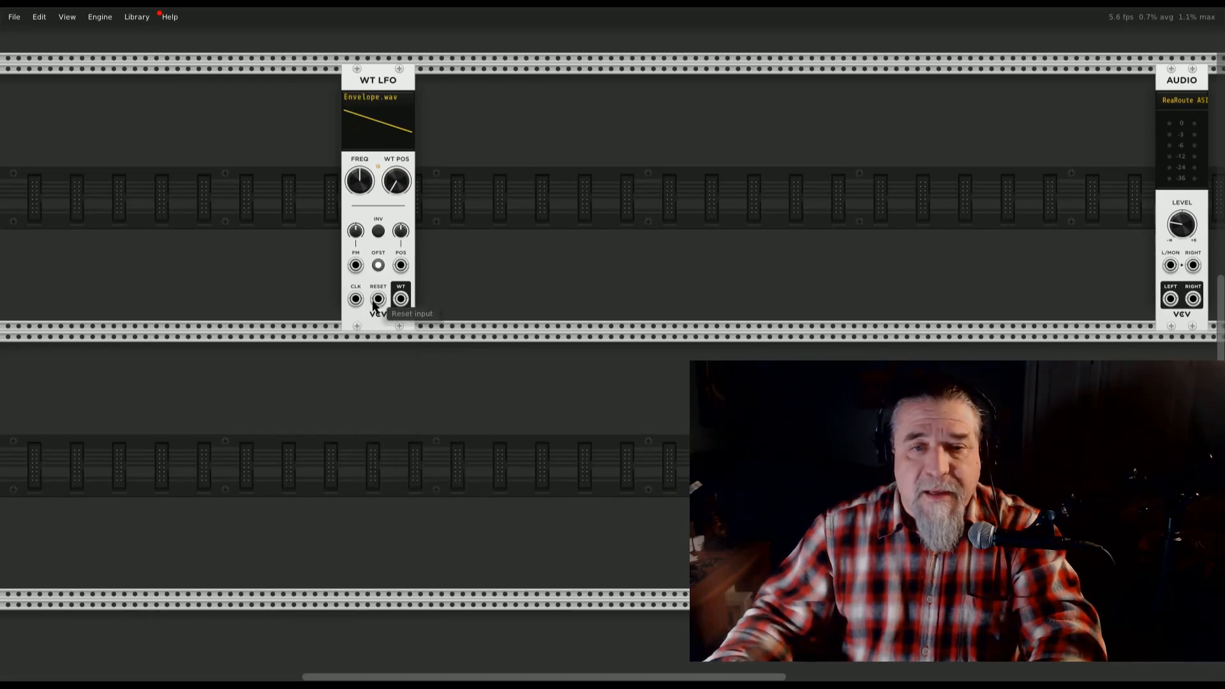
pyautogui.rightClick(375, 312)
pyautogui.moveTo(447, 510)
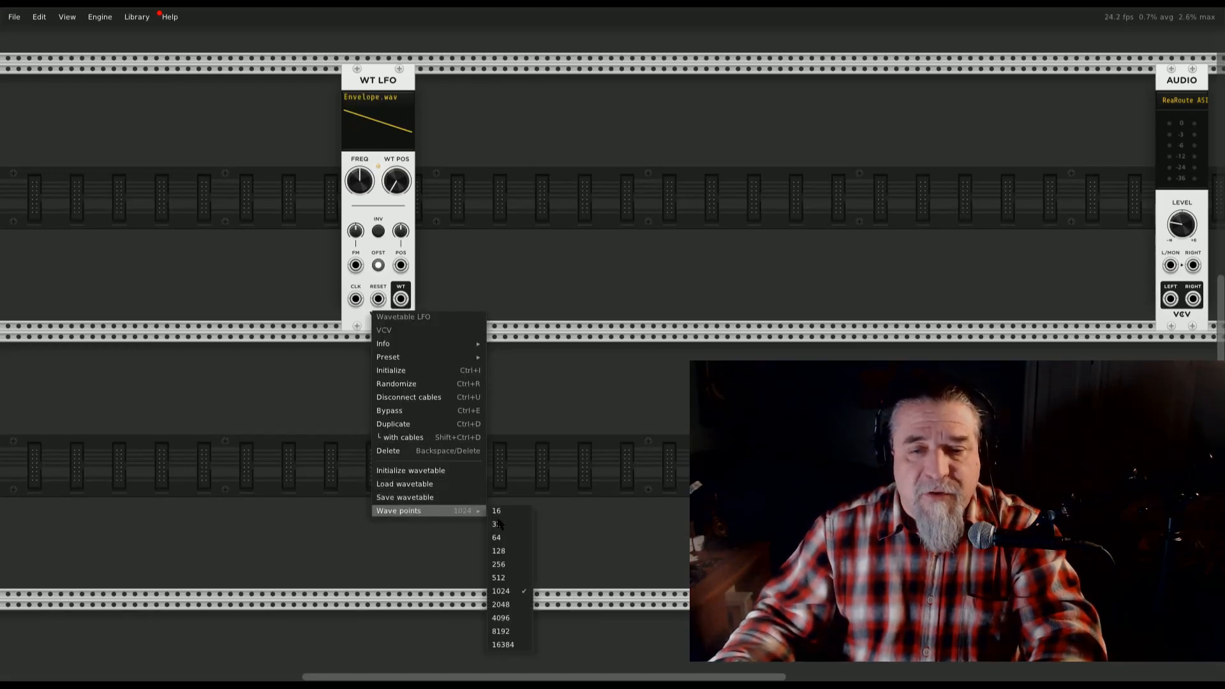
pyautogui.click(509, 605)
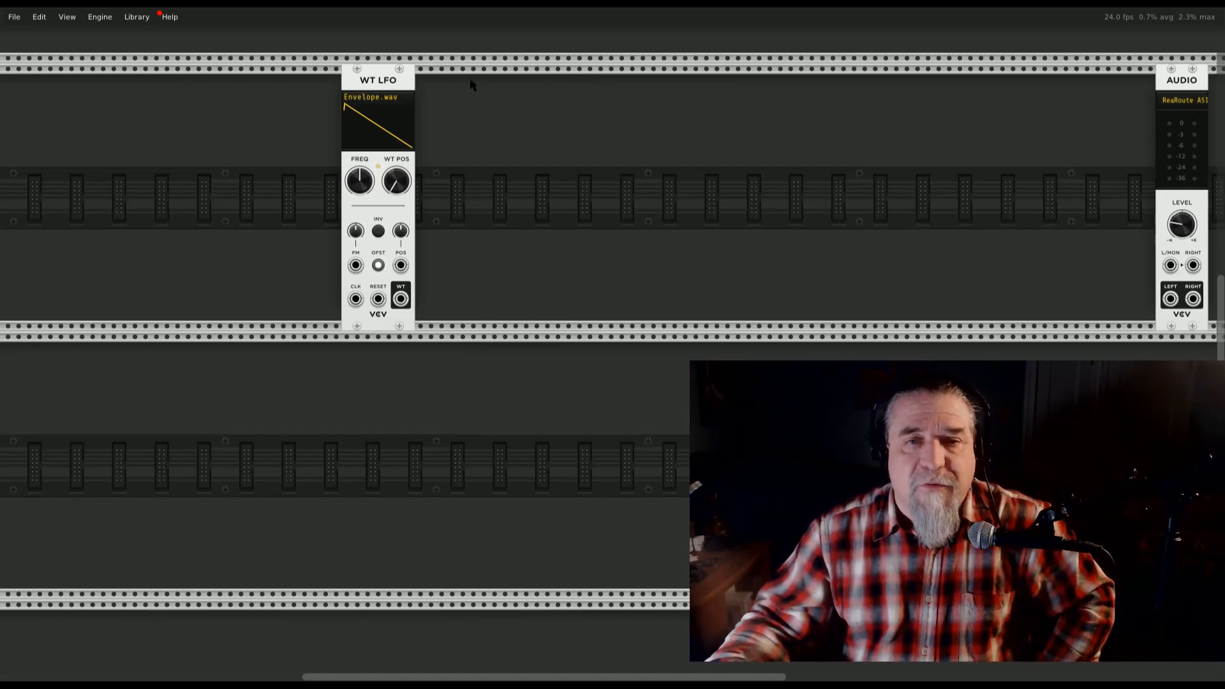
# Sweep the WT LFO's wavetable position up to its maximum and settle it near the middle for a triangle shape
pyautogui.moveTo(400, 184)
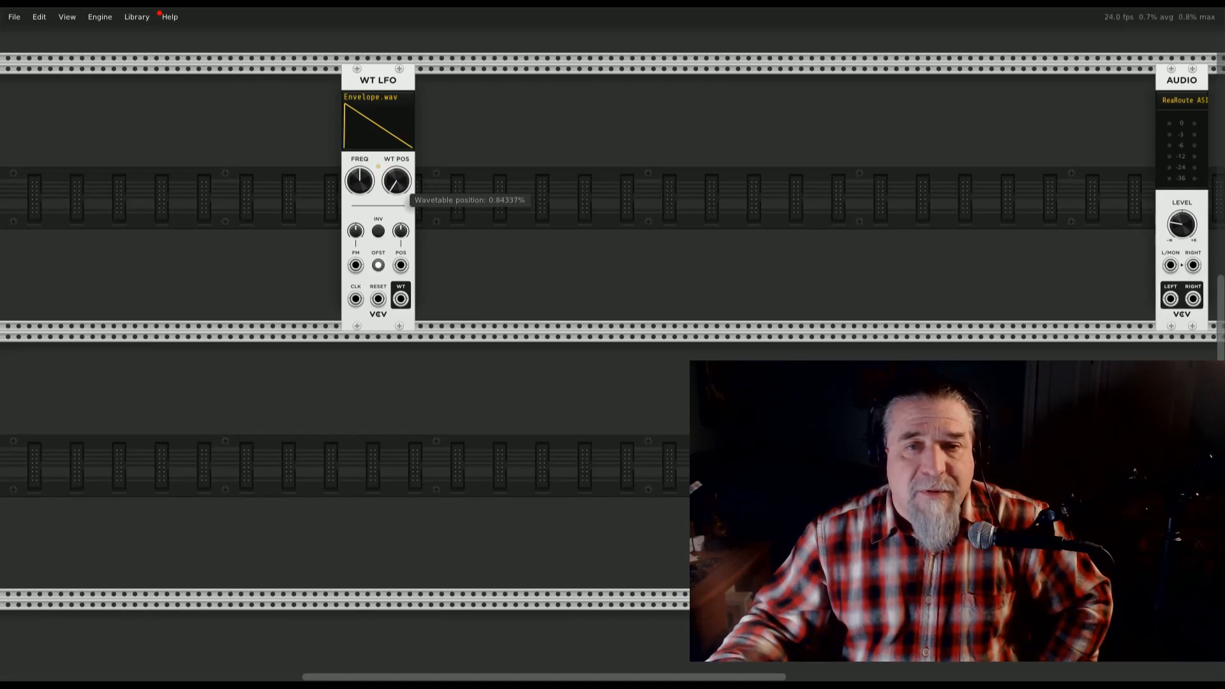
pyautogui.moveTo(400, 185); pyautogui.dragTo(400, 161)
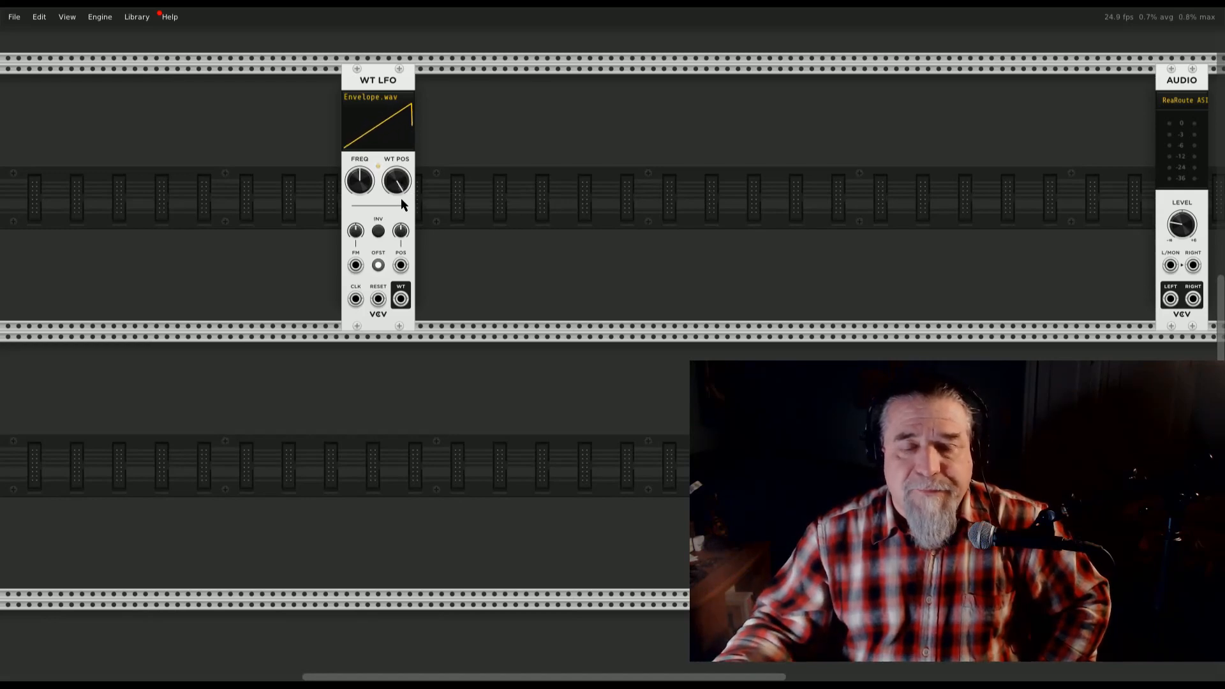
pyautogui.moveTo(396, 194); pyautogui.dragTo(403, 313)
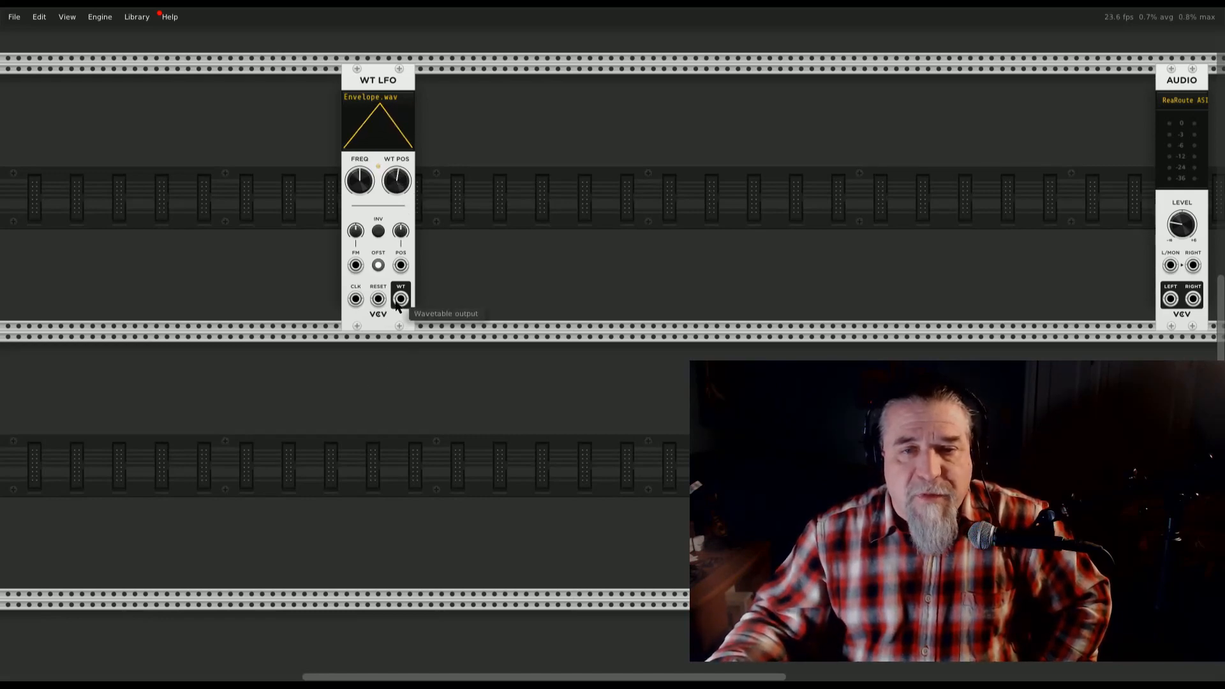
# Add a Scope module between the WT LFO and the Audio module
pyautogui.rightClick(401, 298)
pyautogui.click(422, 365)
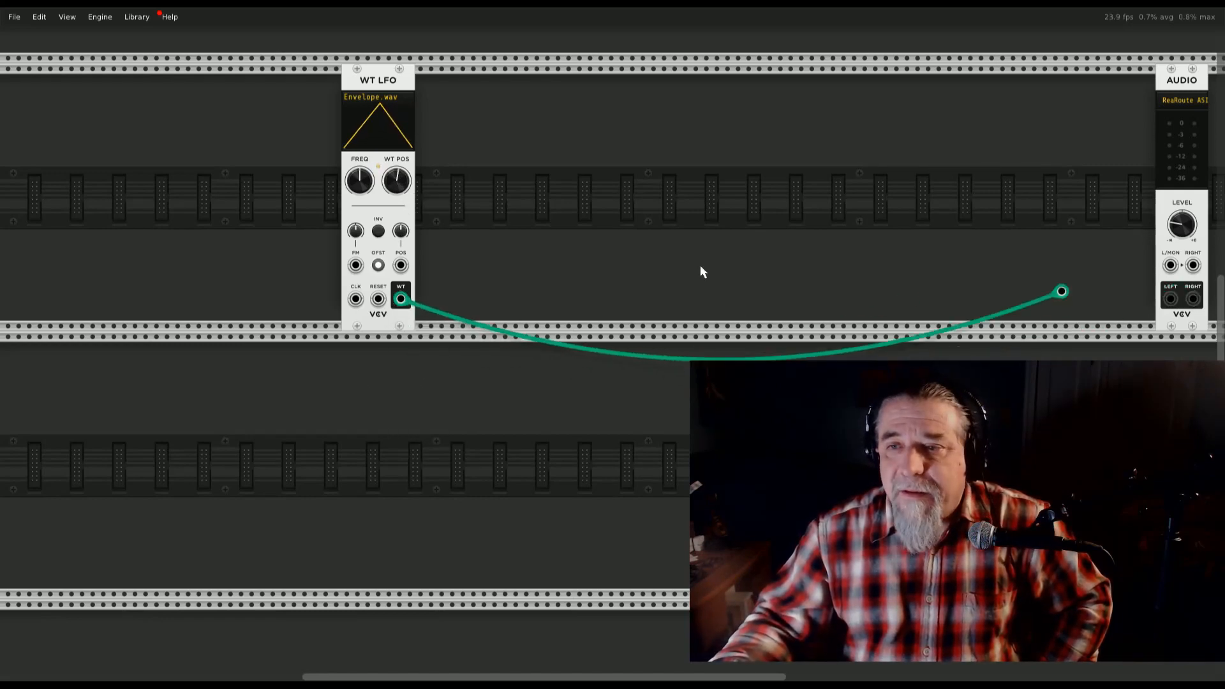
pyautogui.click(720, 268)
pyautogui.moveTo(668, 89); pyautogui.dragTo(946, 156)
# Patch the WT LFO's wavetable output into Scope IN 1 with a green cable, adjusting the Scope time and the wavetable position
pyautogui.rightClick(401, 298)
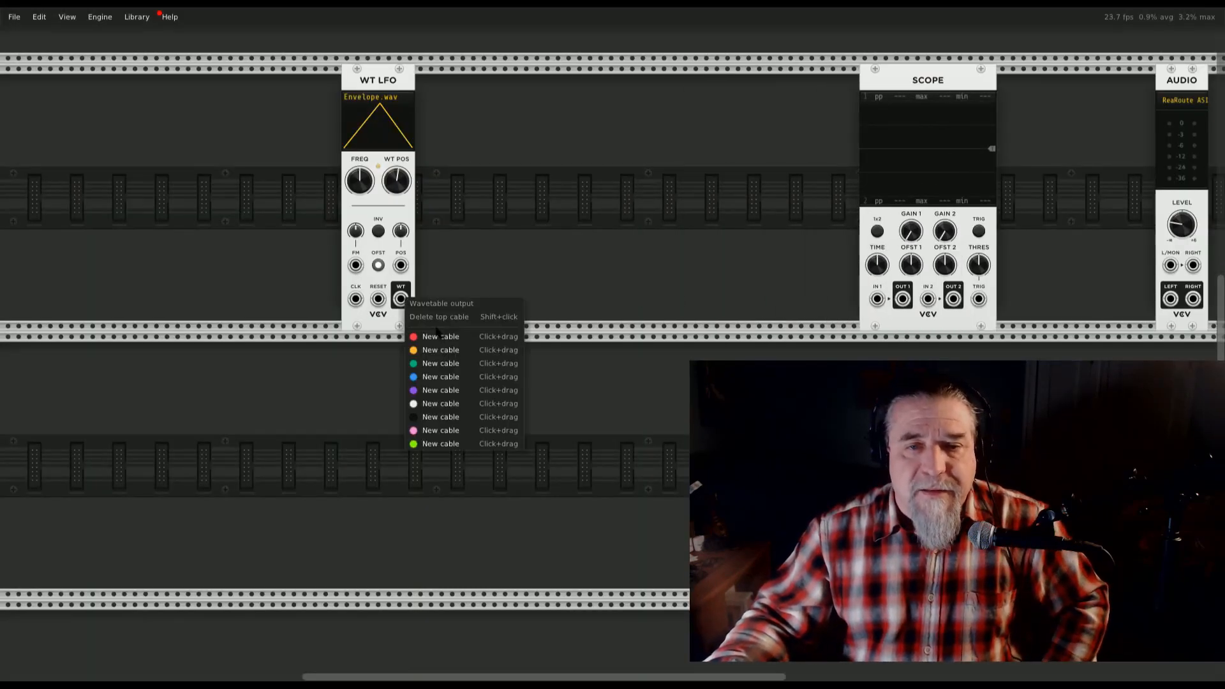
pyautogui.click(441, 363)
pyautogui.click(877, 298)
pyautogui.moveTo(882, 295); pyautogui.dragTo(881, 323)
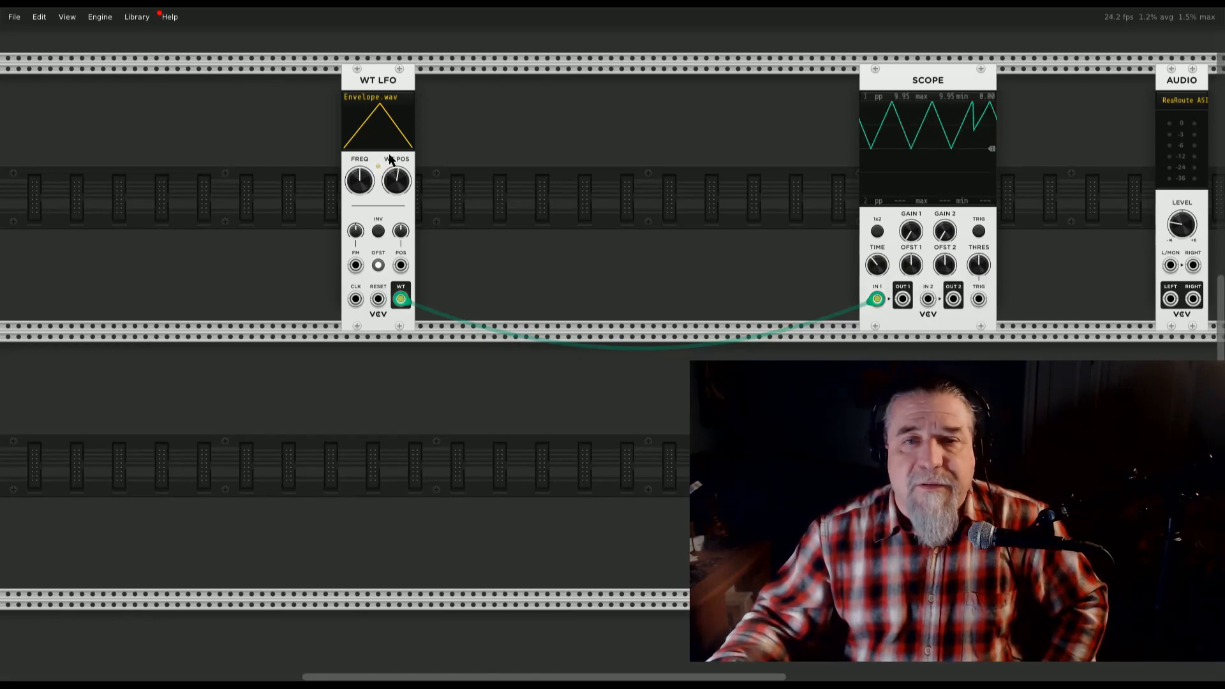
pyautogui.moveTo(396, 181)
pyautogui.mouseDown()
pyautogui.moveTo(396, 210)
pyautogui.moveTo(396, 171)
pyautogui.moveTo(396, 197)
pyautogui.mouseUp()
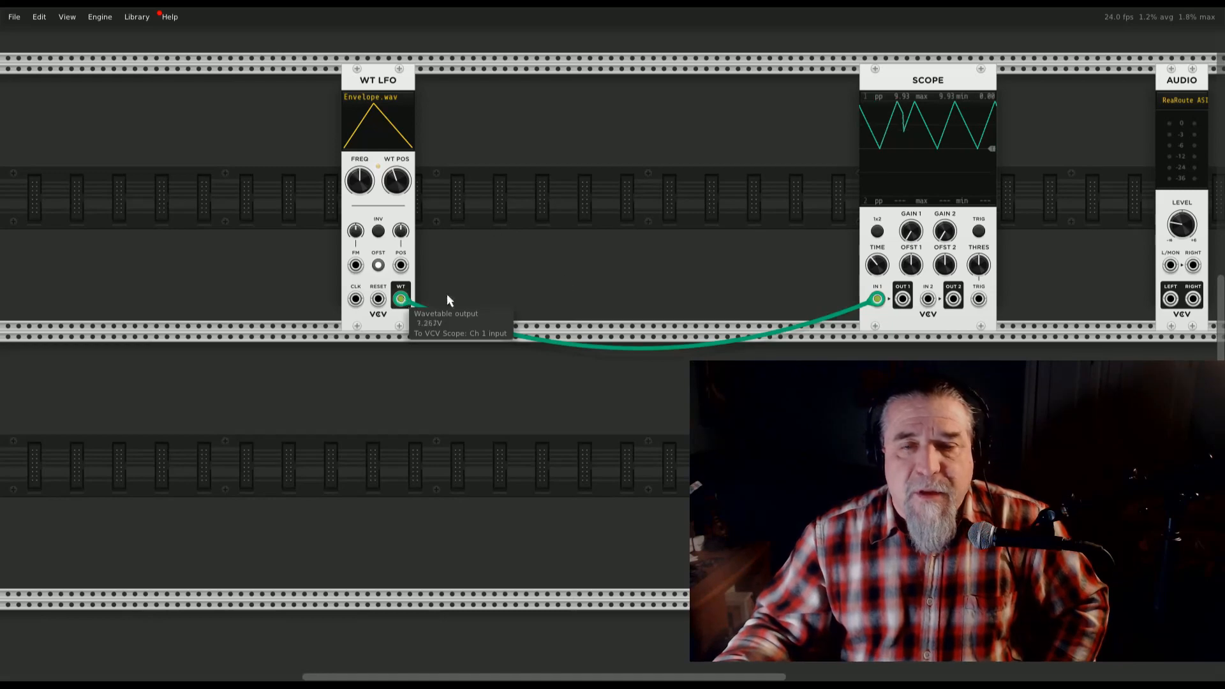
# Disconnect the WT LFO output from the Scope and add a Fade module directly beside the WT LFO
pyautogui.moveTo(400, 299); pyautogui.dragTo(594, 271)
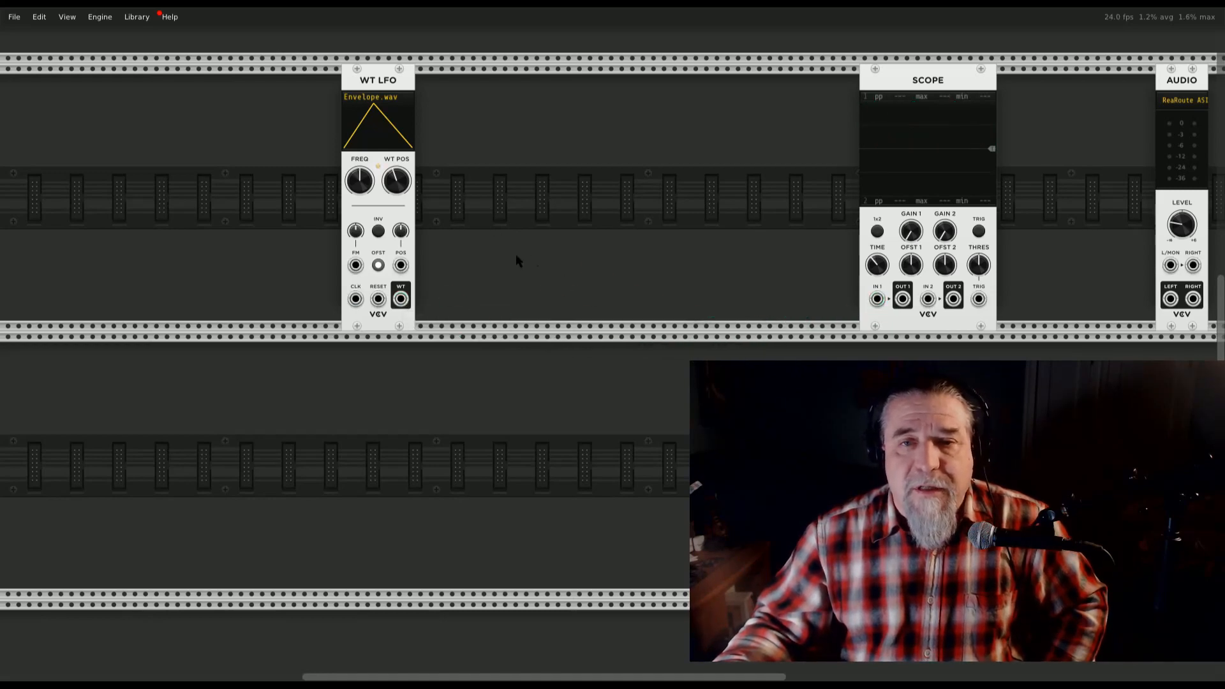
pyautogui.rightClick(566, 233)
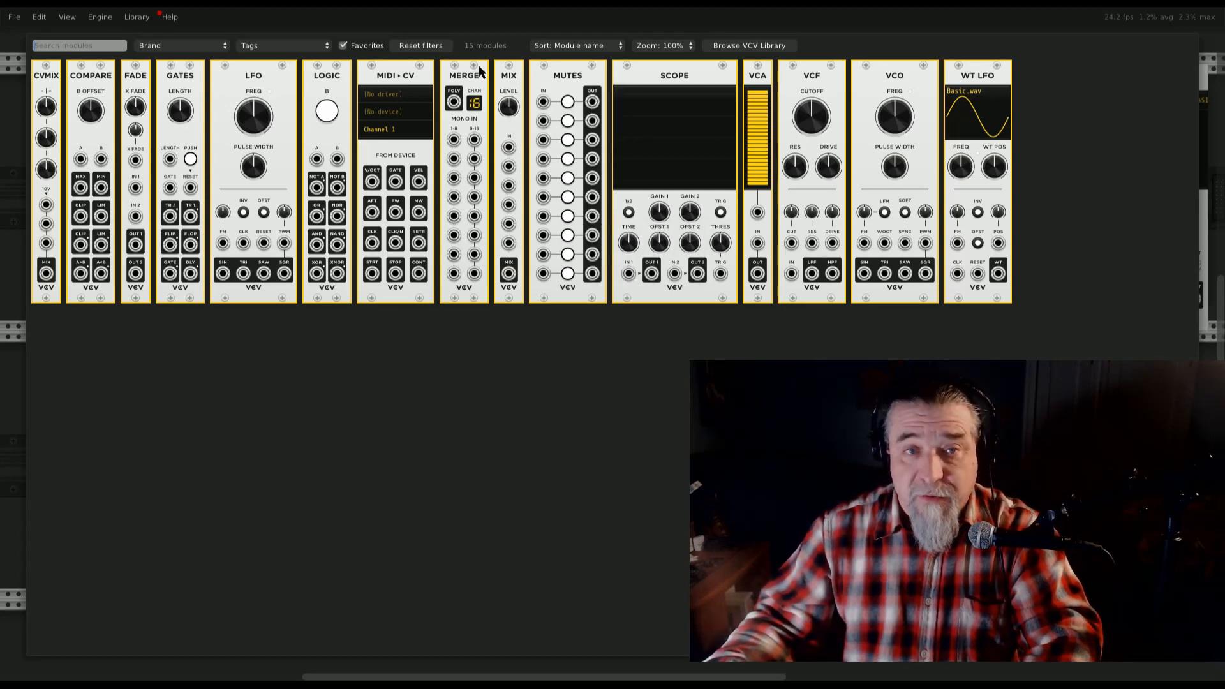
pyautogui.moveTo(135, 128); pyautogui.dragTo(432, 144)
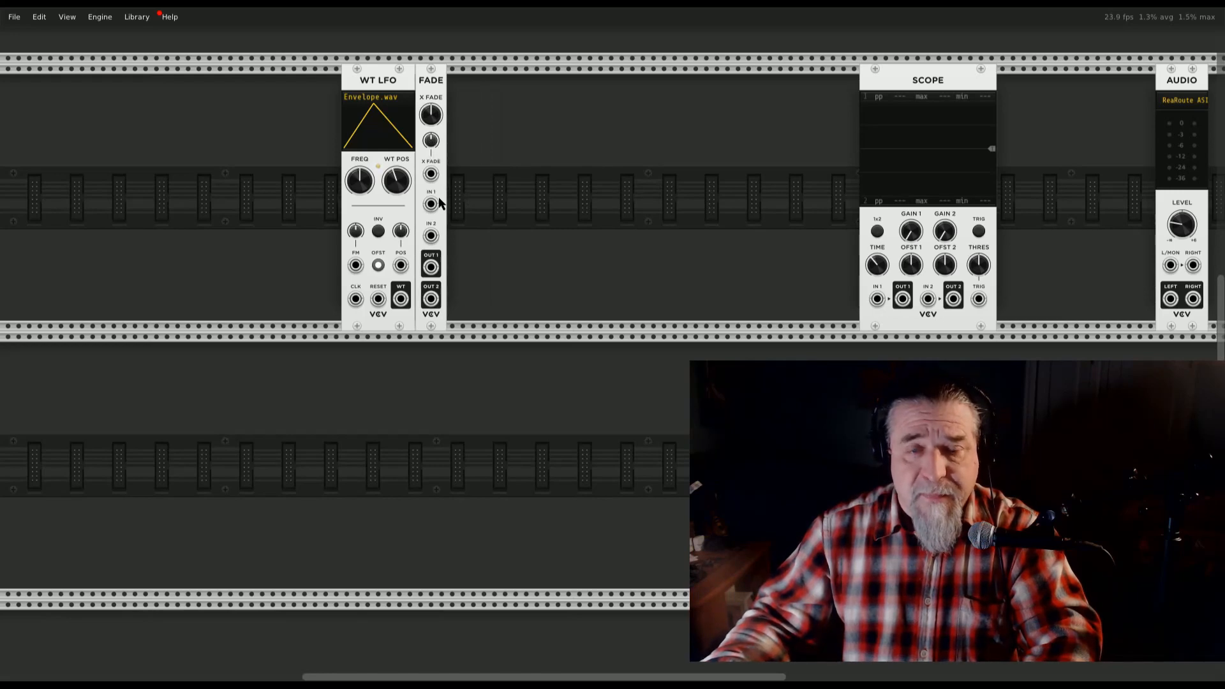
# Patch the WT LFO's wavetable output to Fade IN 1 and Fade OUT 2 to Scope IN 1 with green cables
pyautogui.rightClick(404, 299)
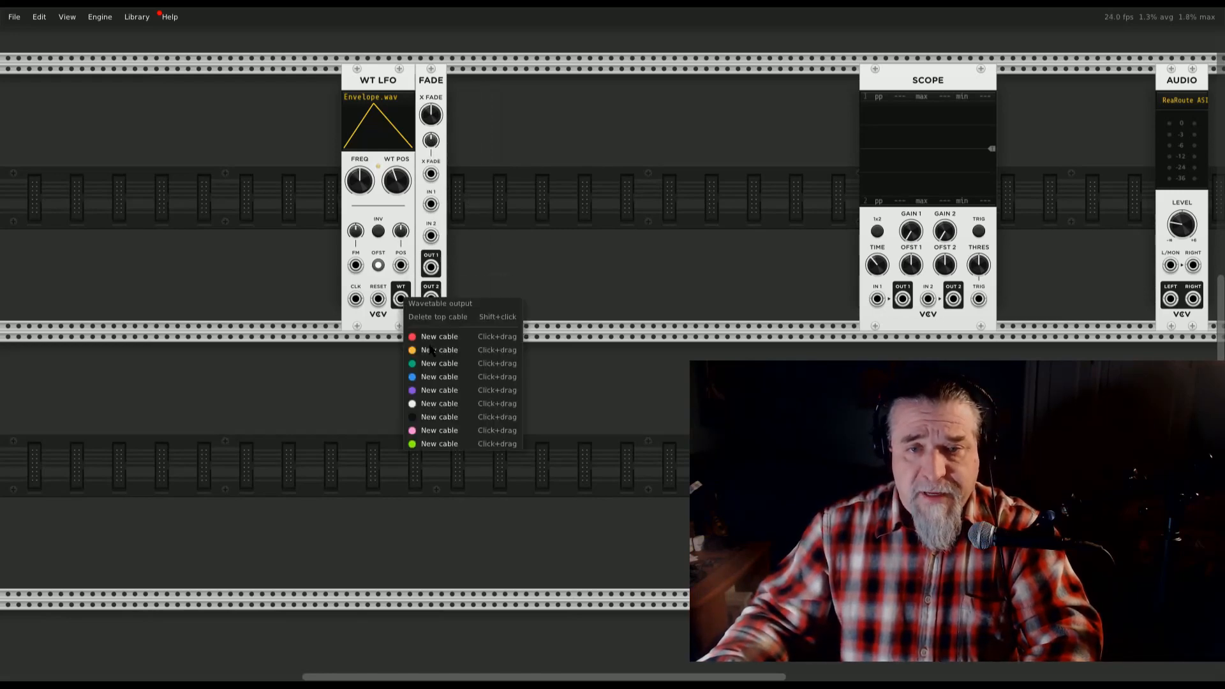
pyautogui.moveTo(434, 363); pyautogui.dragTo(461, 219)
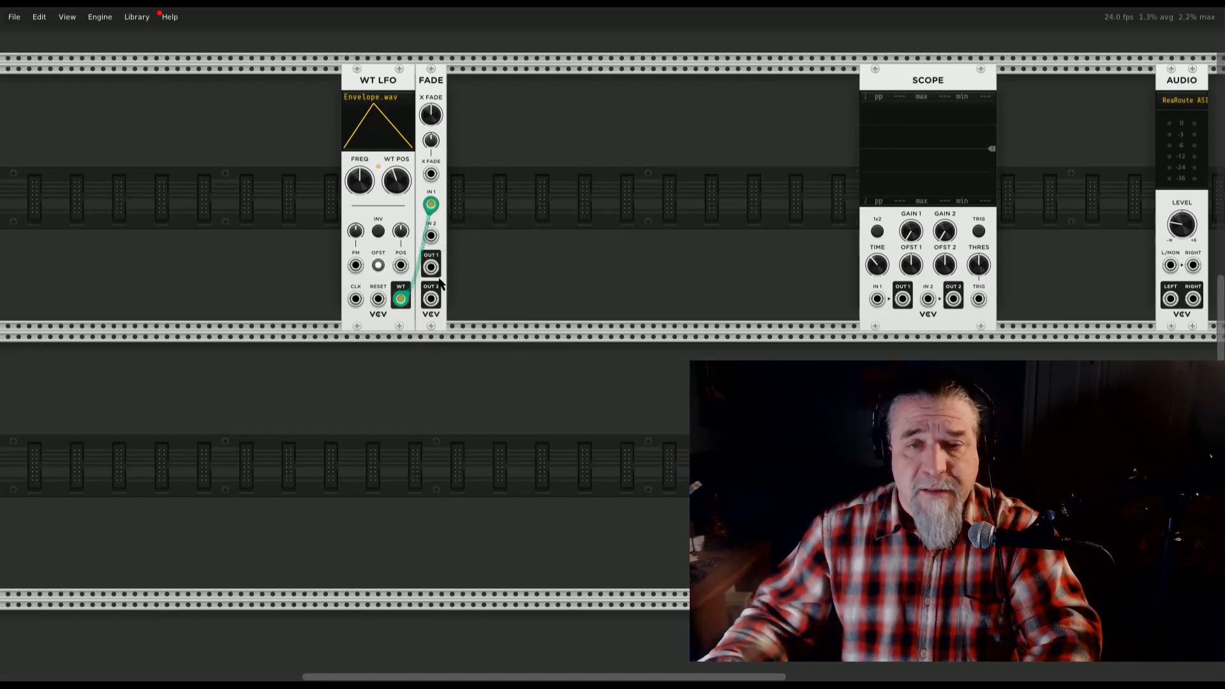
pyautogui.rightClick(434, 300)
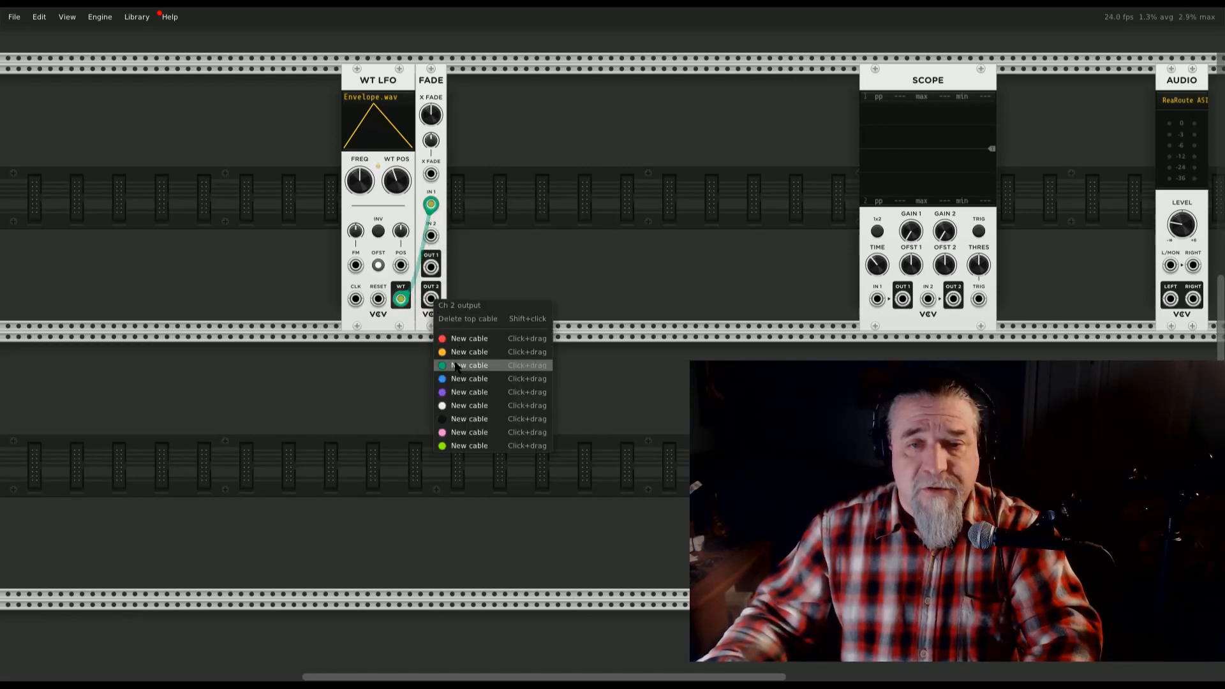
pyautogui.moveTo(456, 366); pyautogui.dragTo(878, 300)
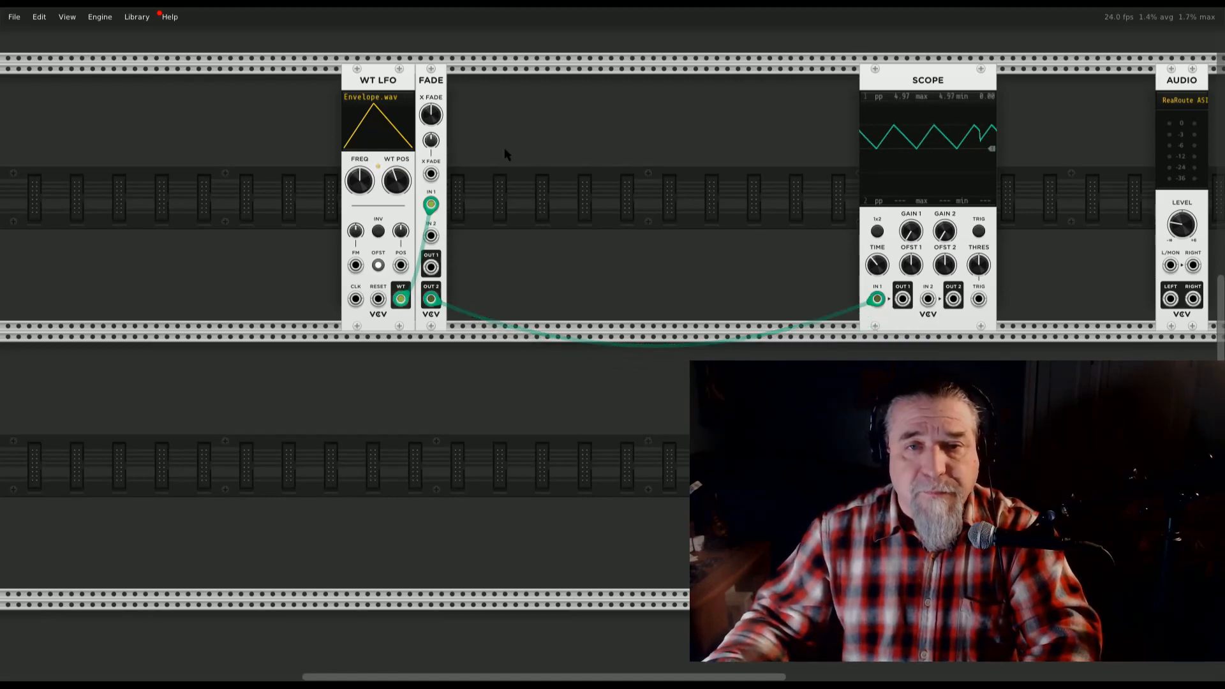
# Set the Fade module's crossfade to 0% and turn its crossfade CV amount fully up
pyautogui.moveTo(431, 116); pyautogui.dragTo(432, 192)
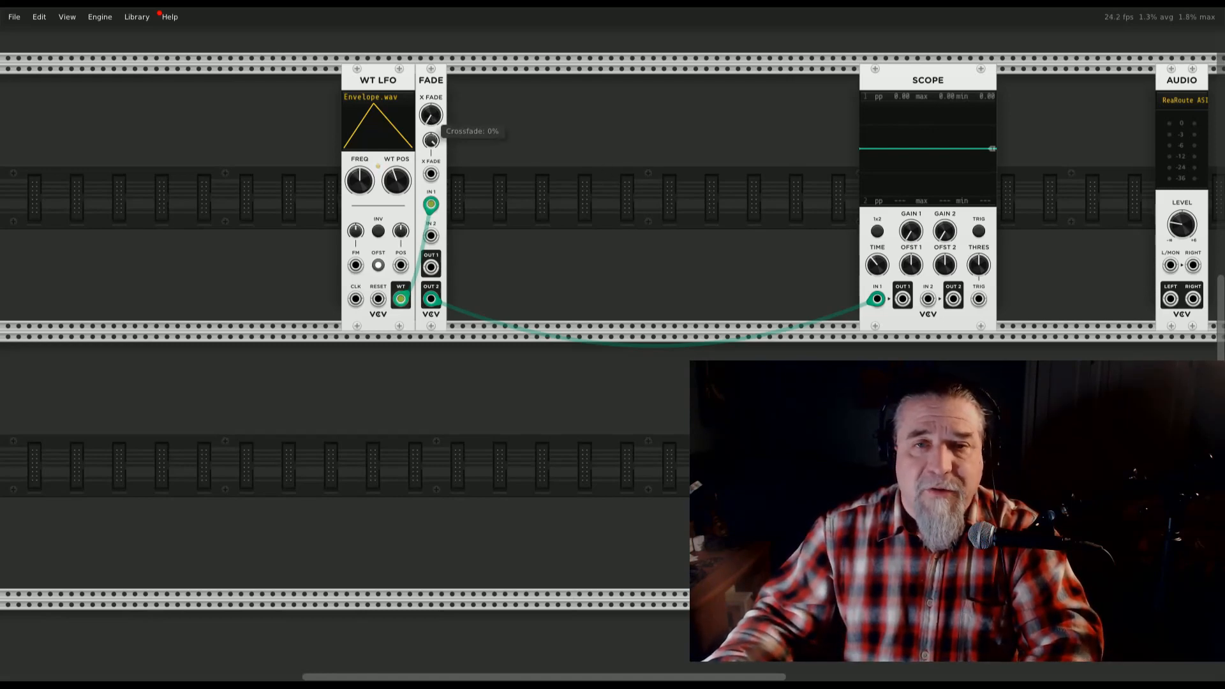
pyautogui.moveTo(430, 131); pyautogui.dragTo(431, 102)
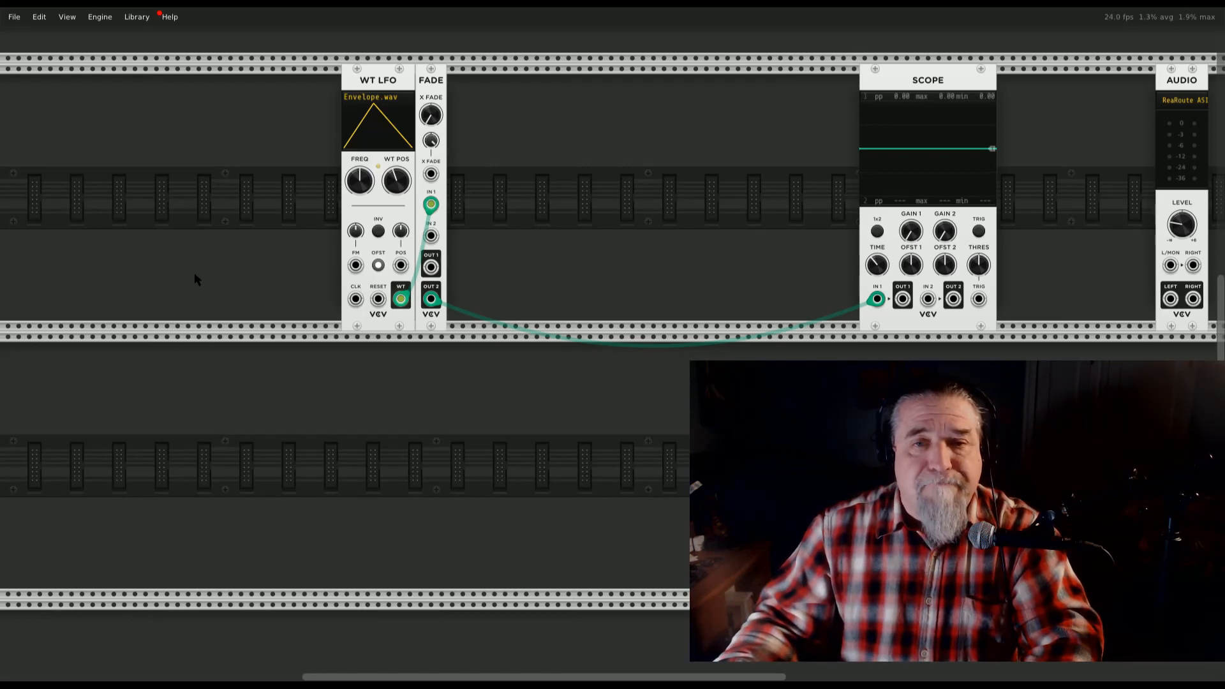
# Add a Gates module between Fade and Scope, and a Logic module ahead of the WT LFO
pyautogui.rightClick(629, 286)
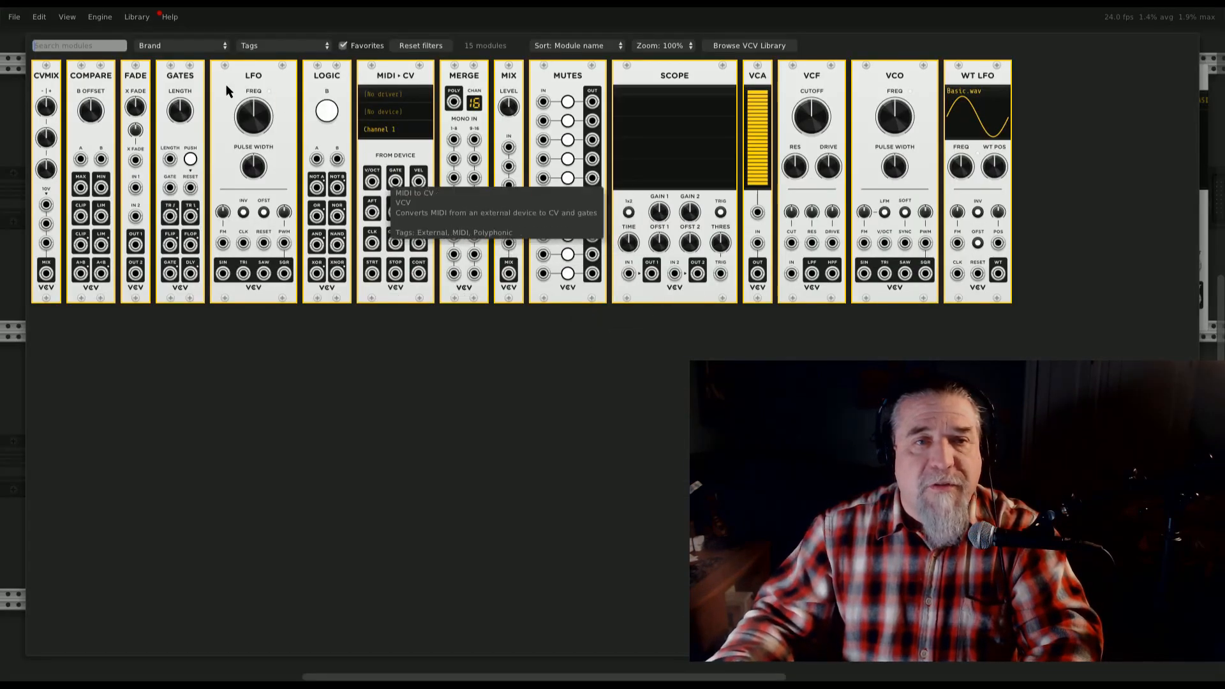
pyautogui.moveTo(188, 70); pyautogui.dragTo(590, 195)
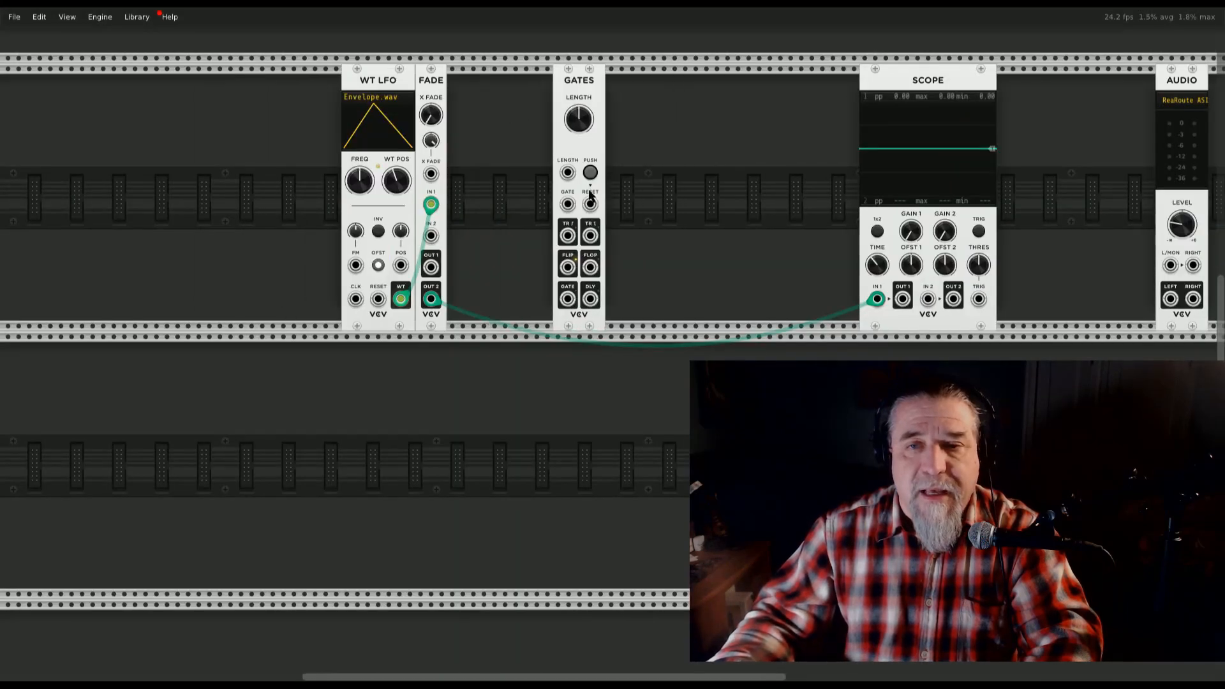
pyautogui.rightClick(187, 162)
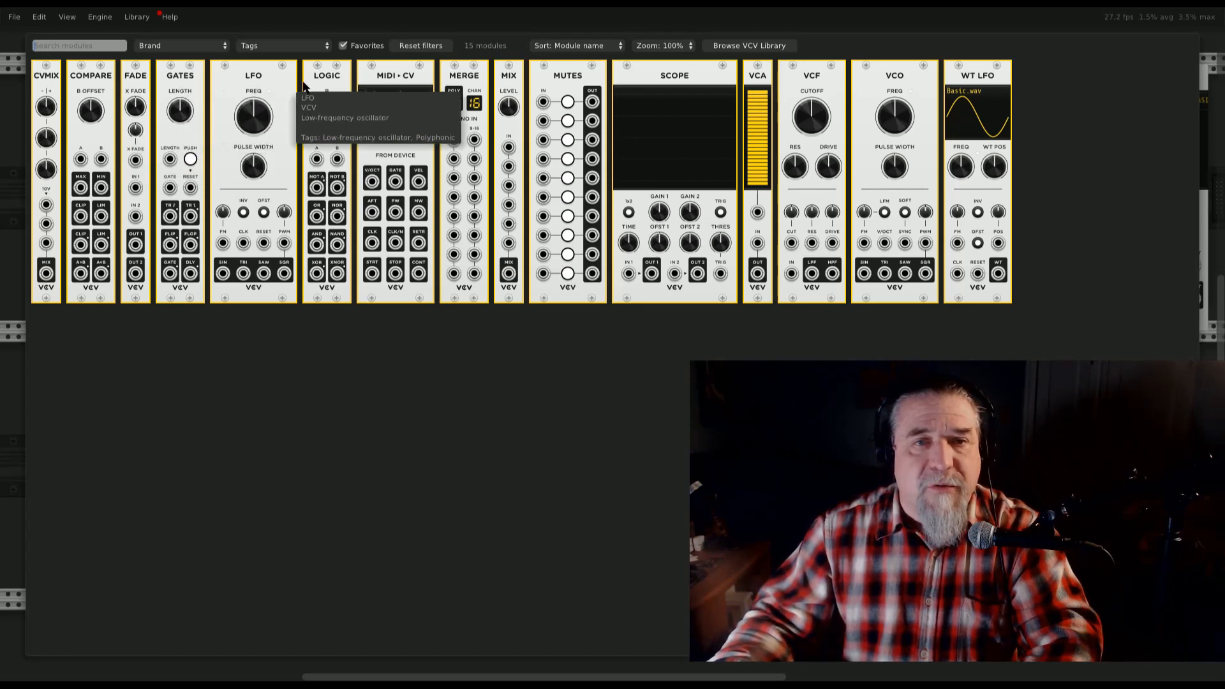
pyautogui.moveTo(319, 81); pyautogui.dragTo(167, 125)
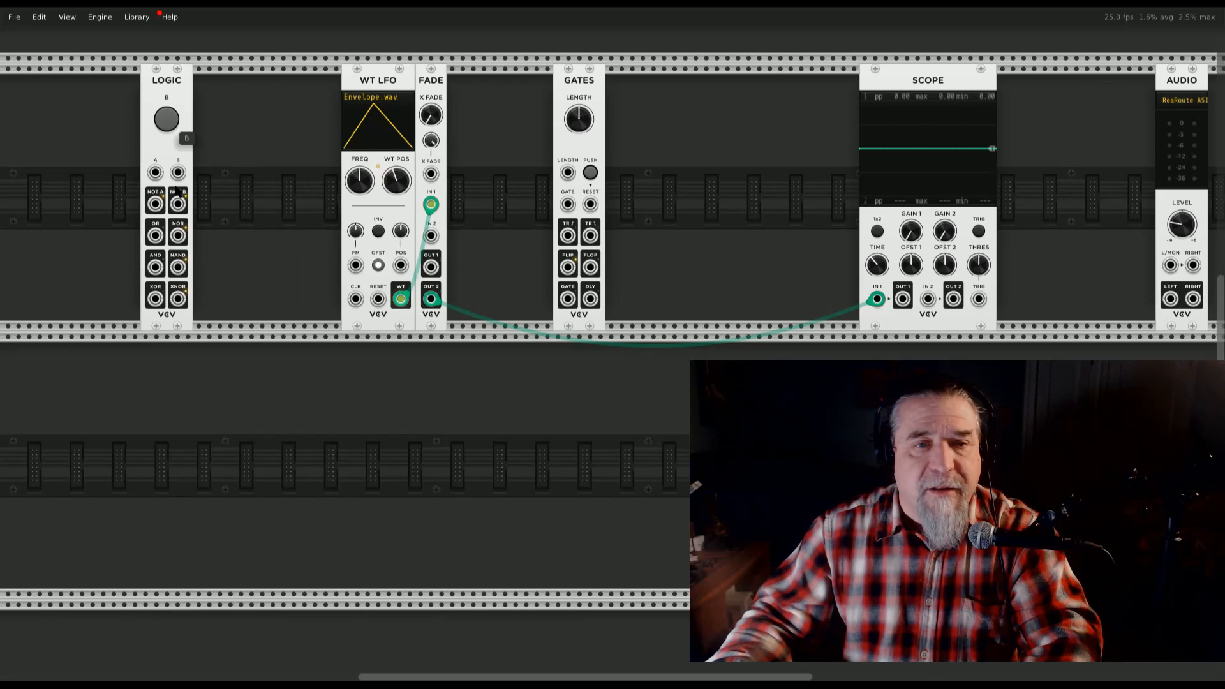
# Patch Logic's OR output to the Gates GATE input and the Gates FLOP output to Fade's X FADE input
pyautogui.rightClick(155, 238)
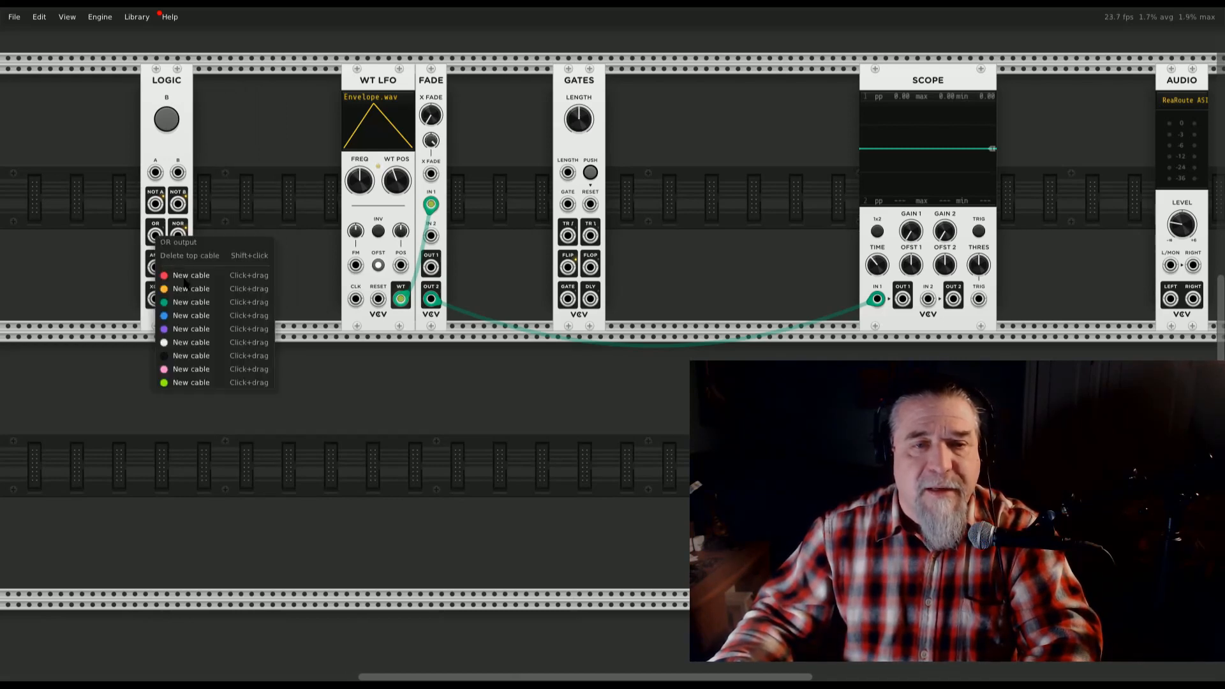
pyautogui.click(182, 274)
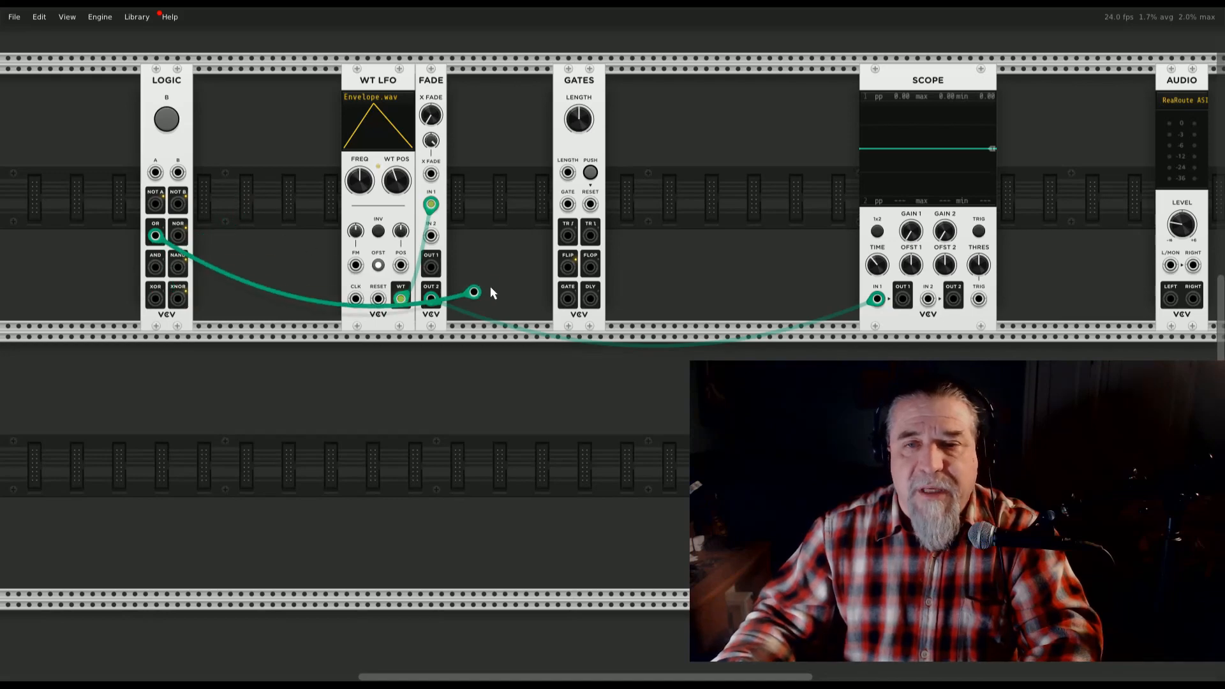
pyautogui.moveTo(504, 284); pyautogui.dragTo(569, 205)
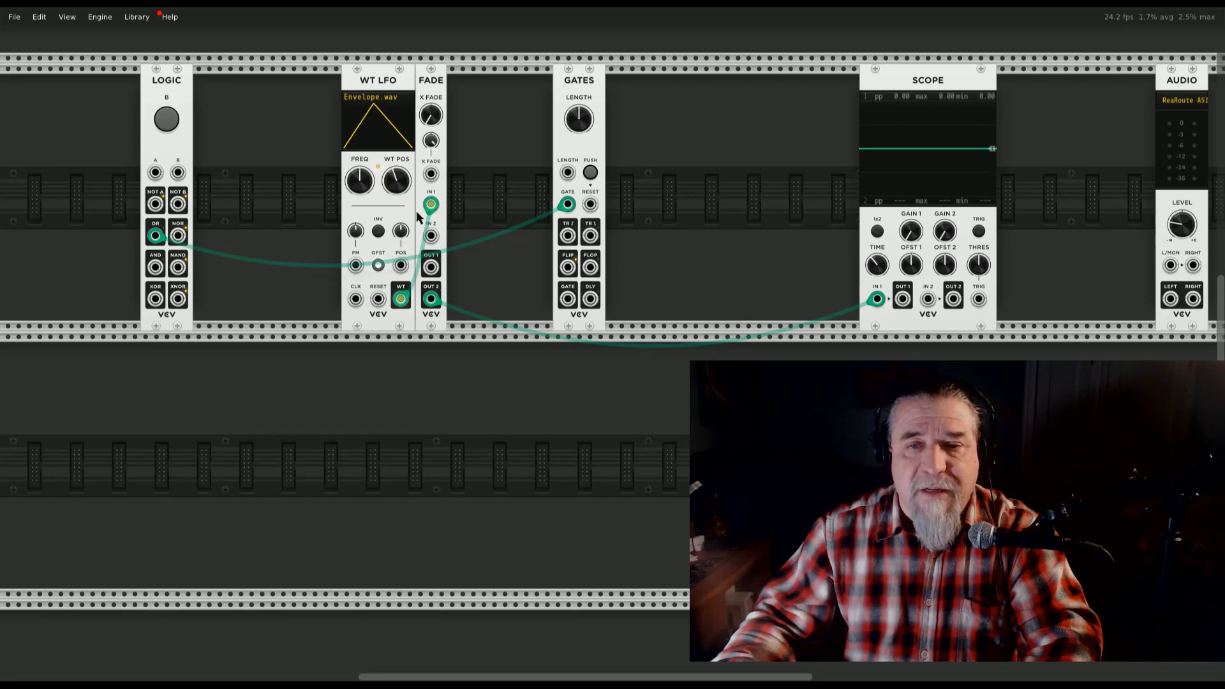
pyautogui.rightClick(590, 268)
pyautogui.moveTo(620, 338); pyautogui.dragTo(431, 174)
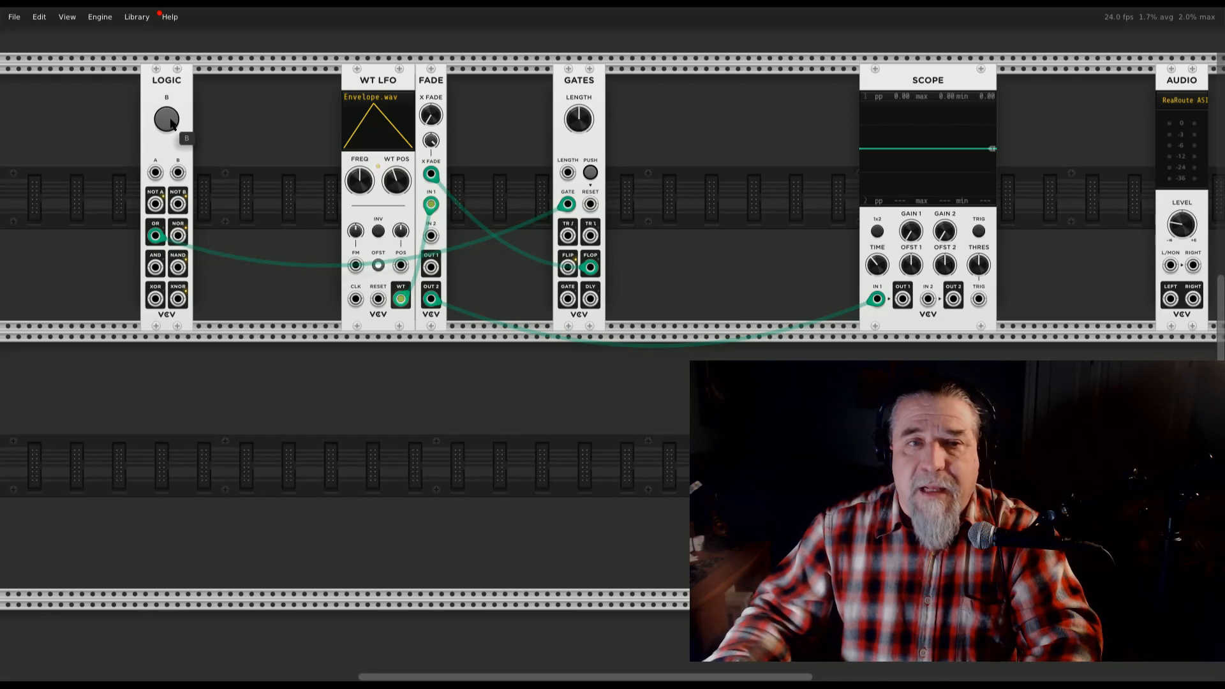
# Fire Logic's B button to toggle the Gates flip-flop and pass the envelope through Fade to the Scope
pyautogui.click(169, 121)
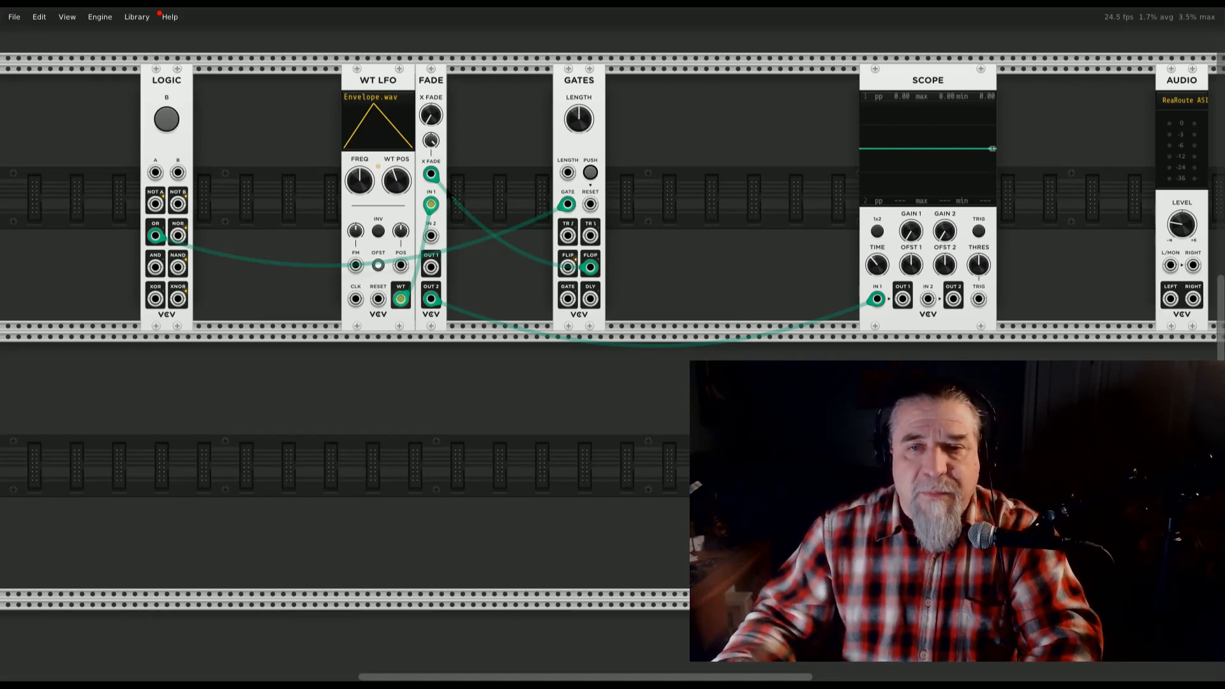
pyautogui.click(170, 122)
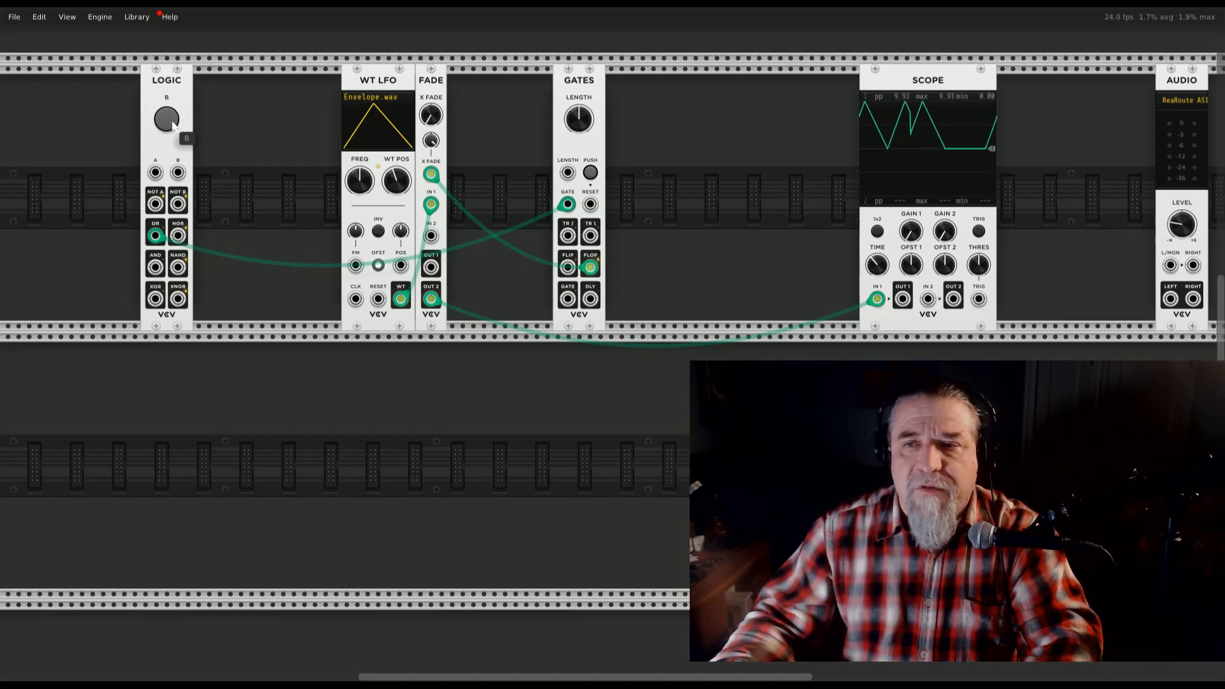
# Add a cable from the Gates FLOP output to the WT LFO RESET input, keeping its existing connection to Fade
pyautogui.click(171, 121)
pyautogui.click(171, 123)
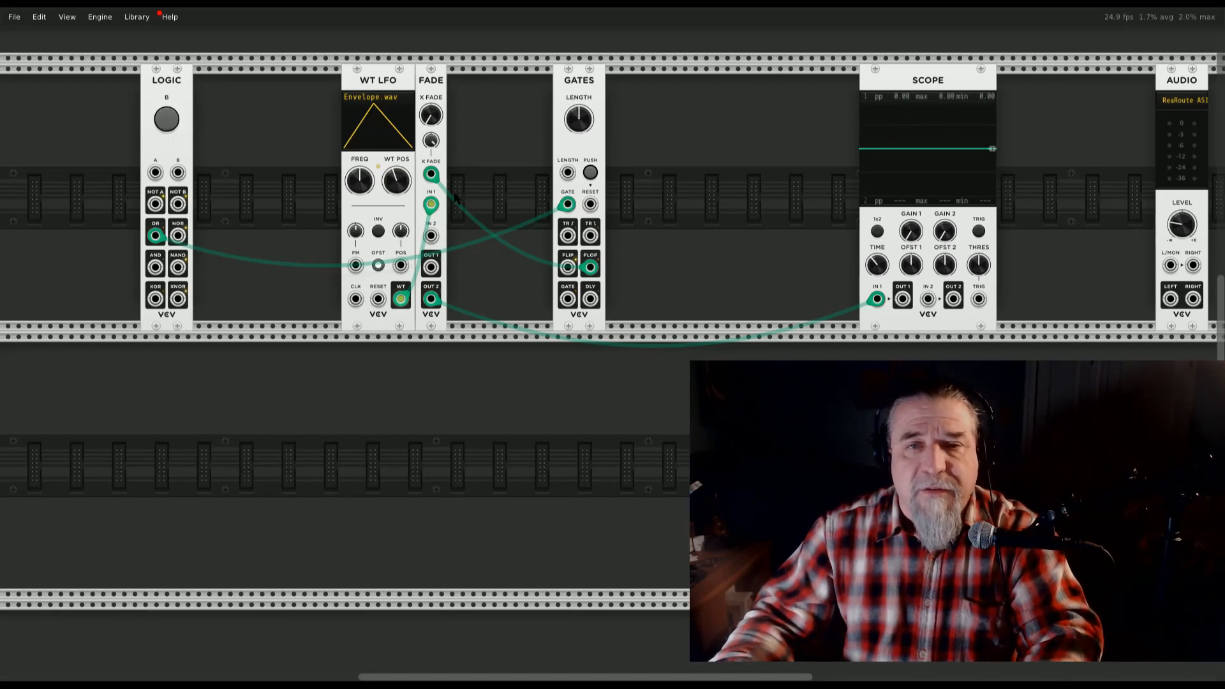
pyautogui.moveTo(432, 178); pyautogui.dragTo(378, 300)
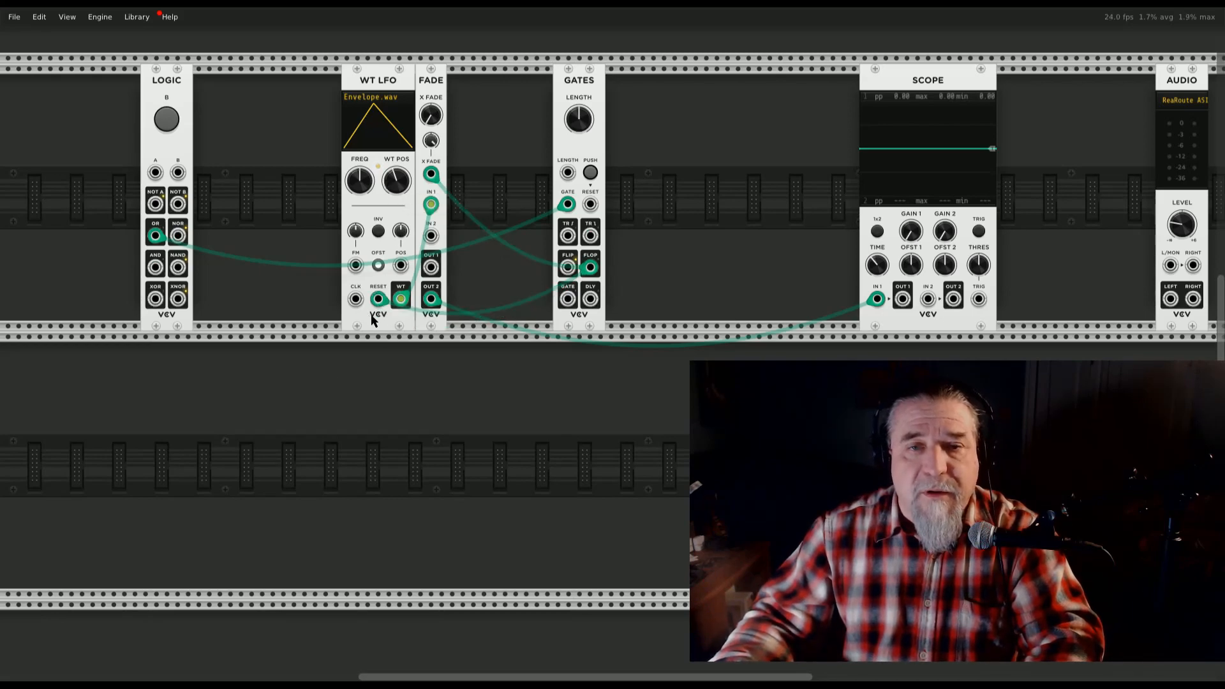
# Fire Logic's B button several times to check on the Scope where the reset envelope starts
pyautogui.click(168, 120)
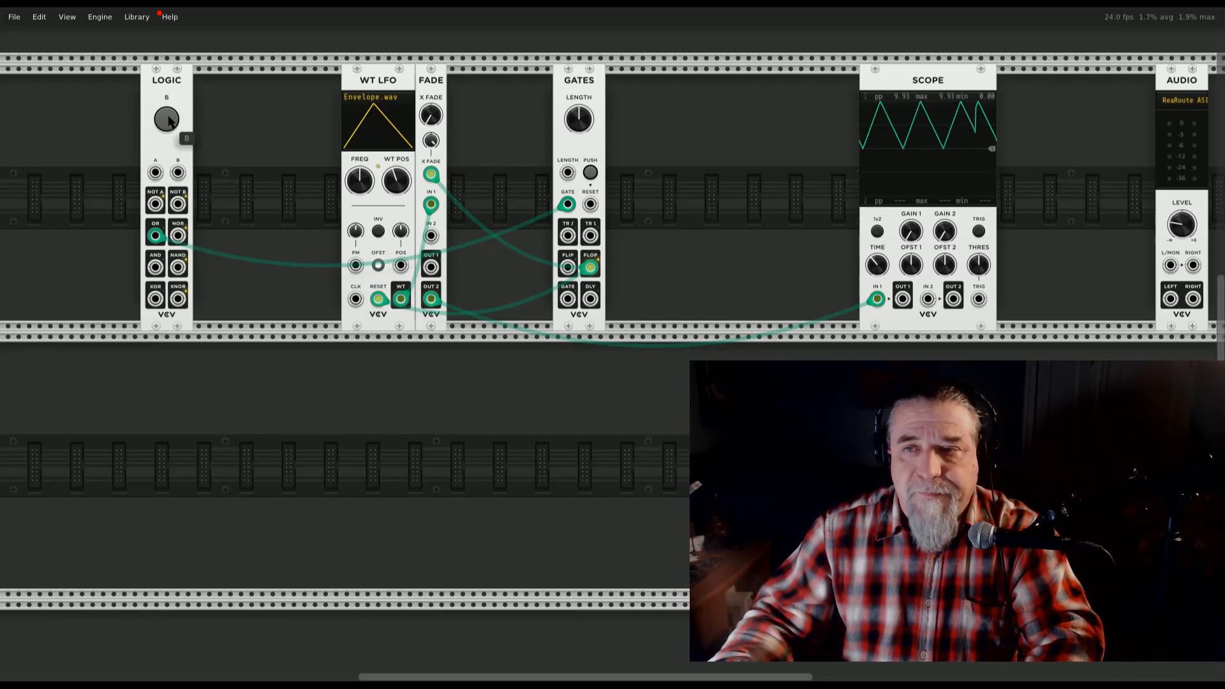
pyautogui.click(168, 120)
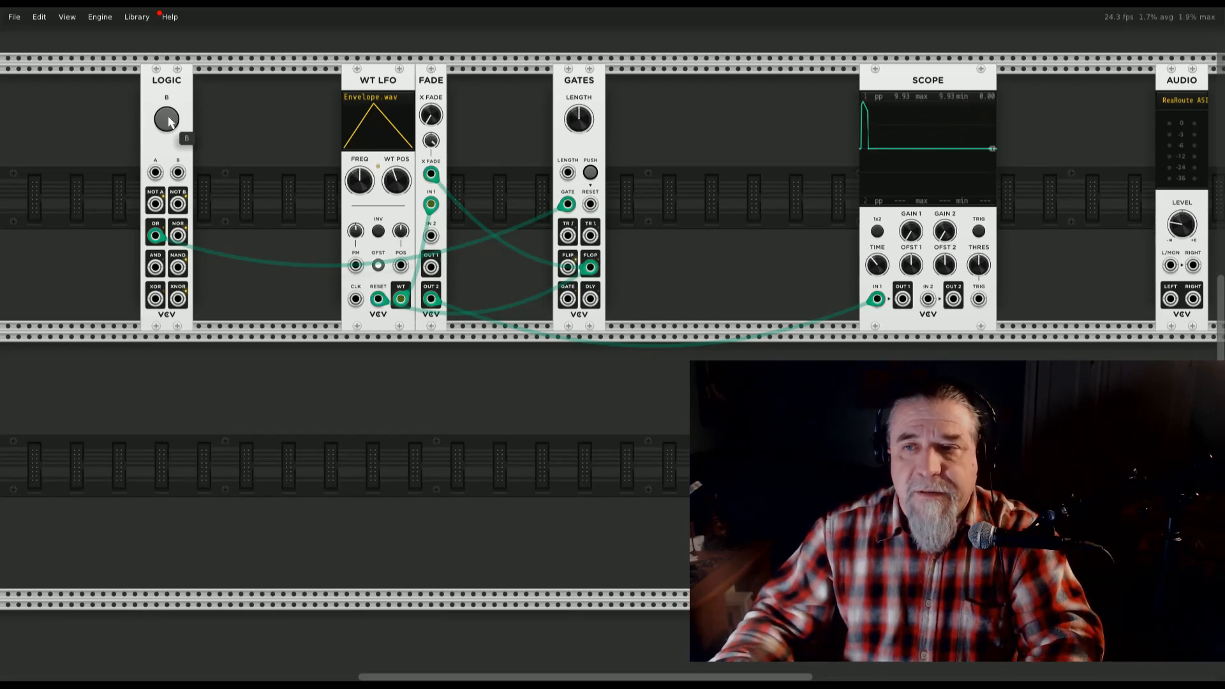
pyautogui.click(168, 120)
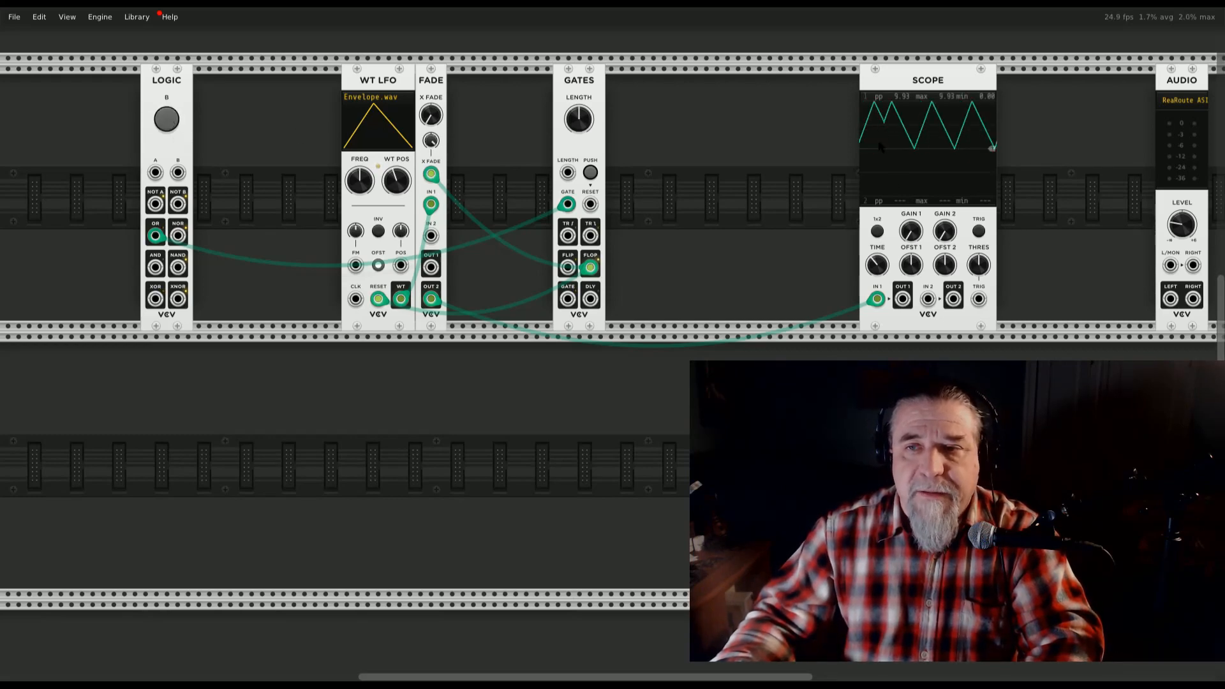
pyautogui.click(177, 127)
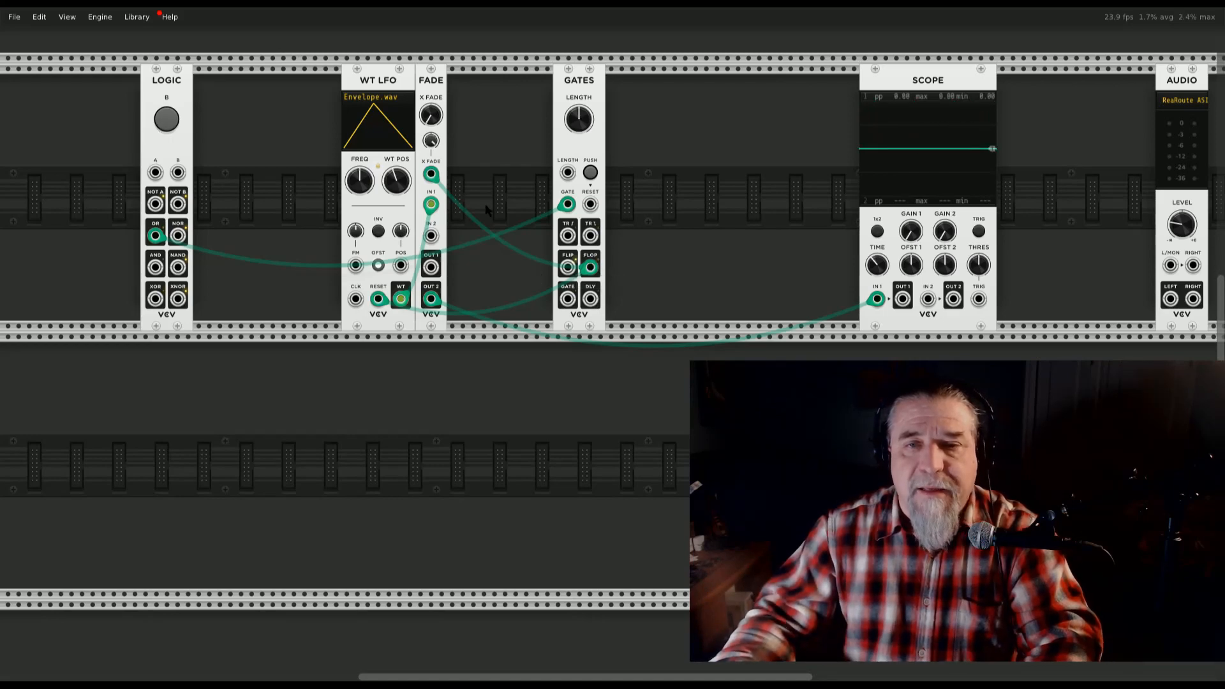
# Add a Mix module beside Fade and route the Gates FLOP signal through Mix's last input and MIX output into Fade's X FADE input
pyautogui.rightClick(707, 238)
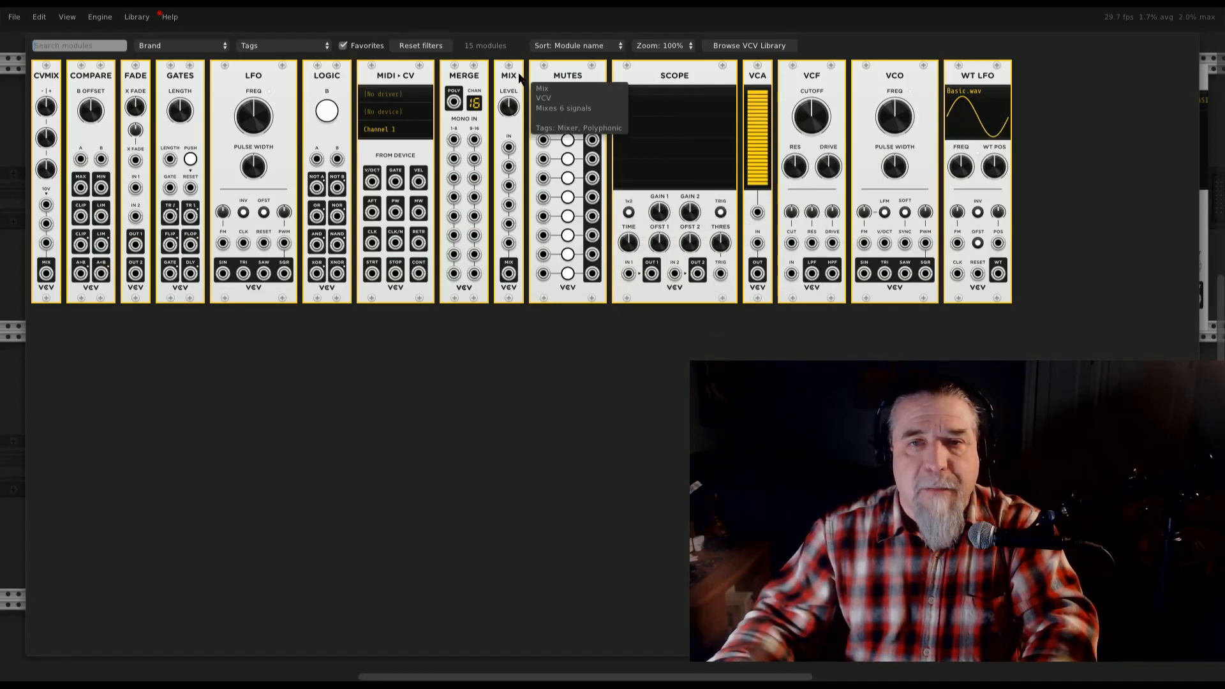
pyautogui.press('Escape')
pyautogui.moveTo(502, 90); pyautogui.dragTo(463, 110)
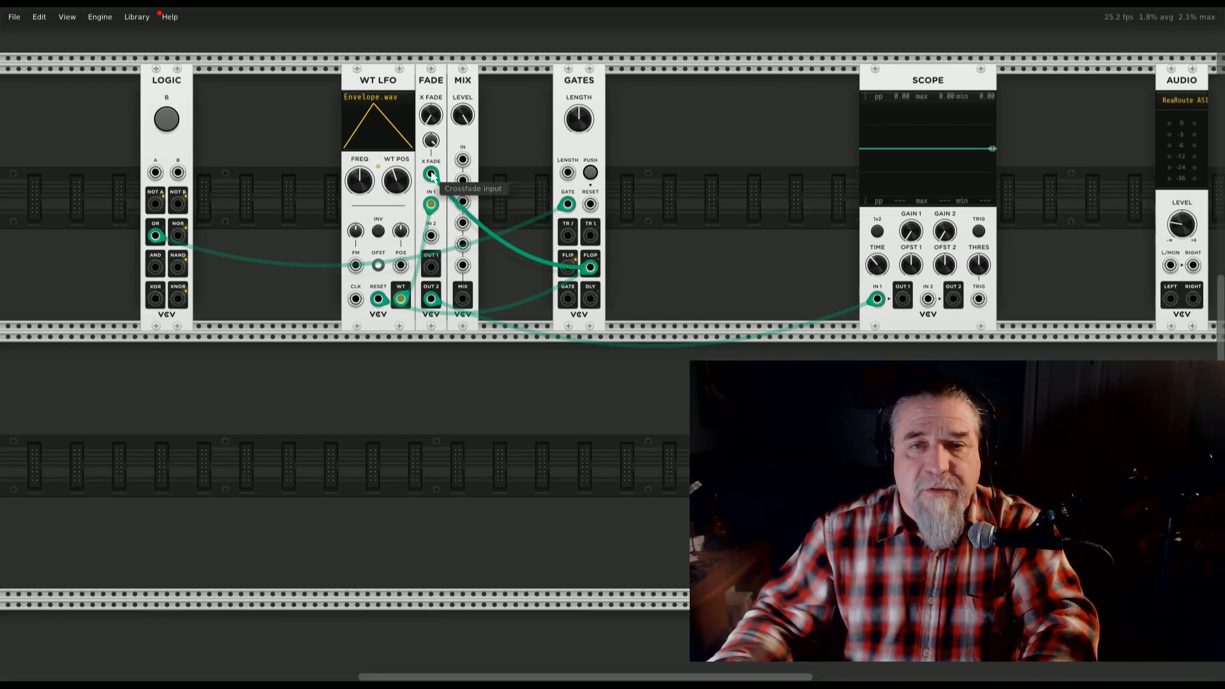
pyautogui.moveTo(432, 176); pyautogui.dragTo(466, 272)
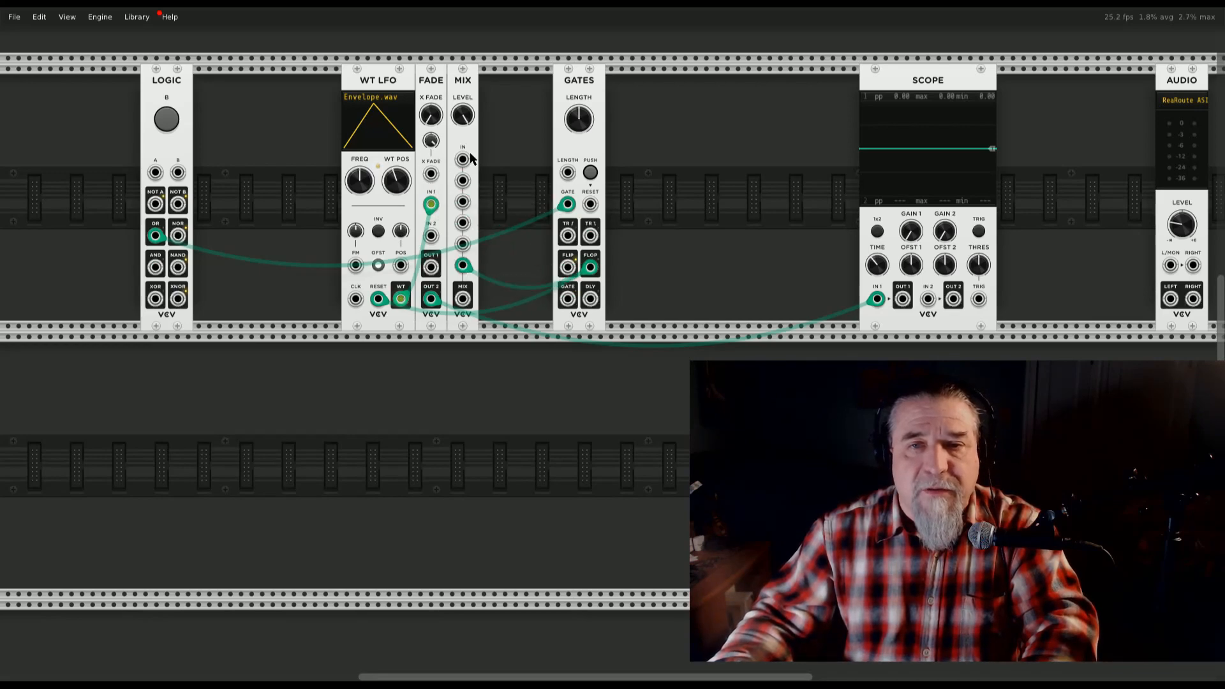
pyautogui.rightClick(463, 301)
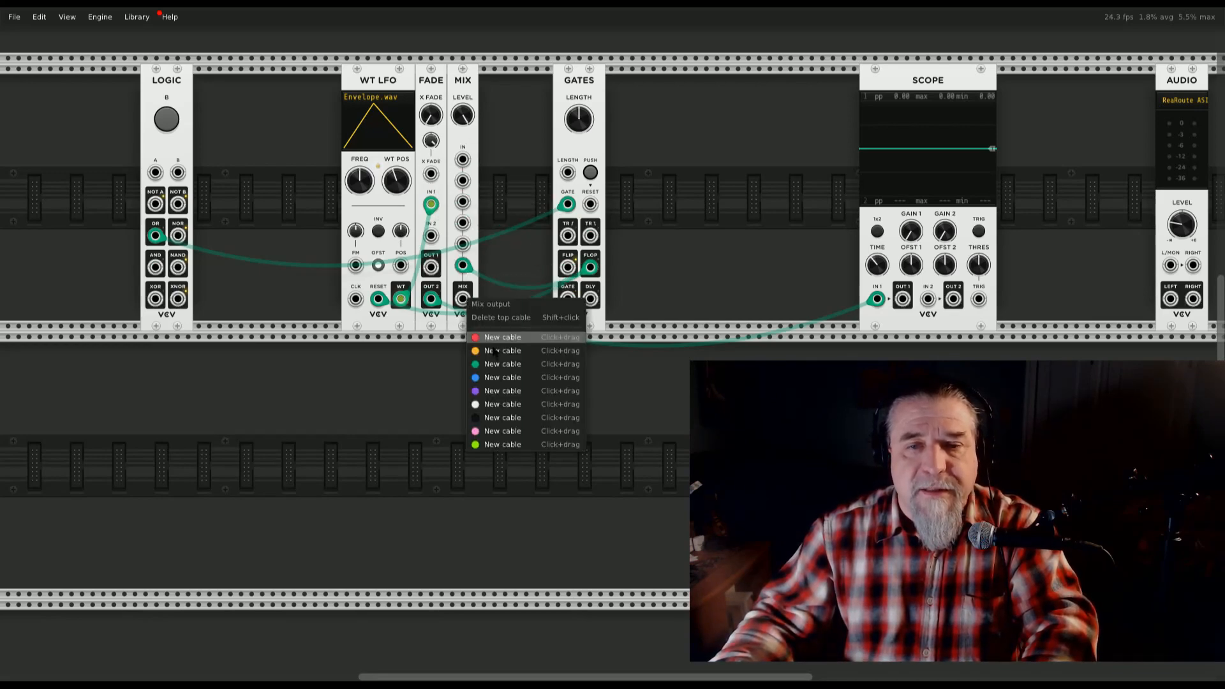
pyautogui.click(485, 357)
pyautogui.click(431, 173)
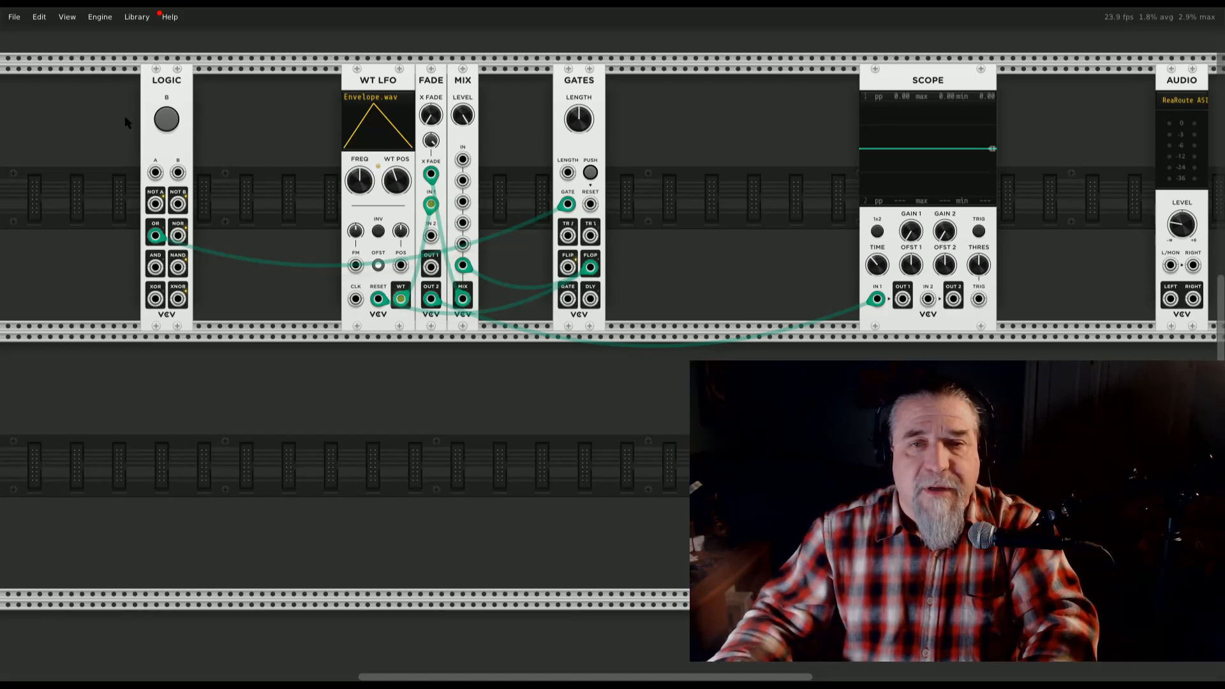
# Toggle the flip-flop repeatedly with Logic's B button to check the envelope start with Mix in the path
pyautogui.click(169, 121)
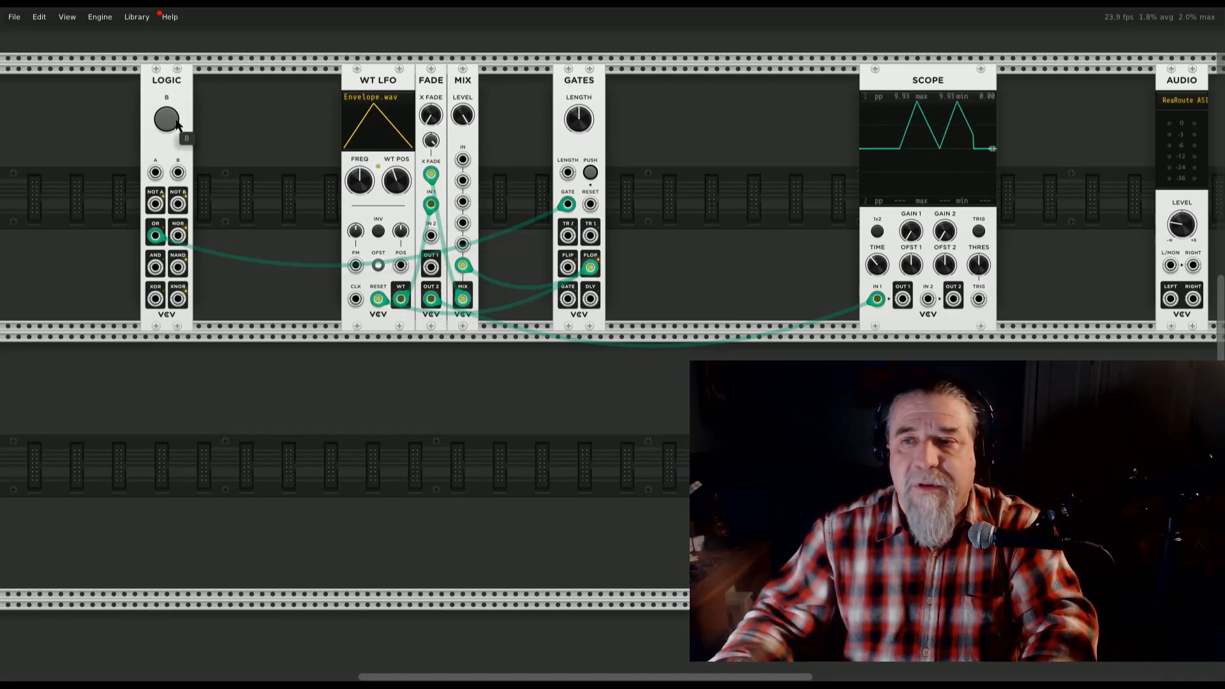
pyautogui.click(177, 122)
pyautogui.click(179, 123)
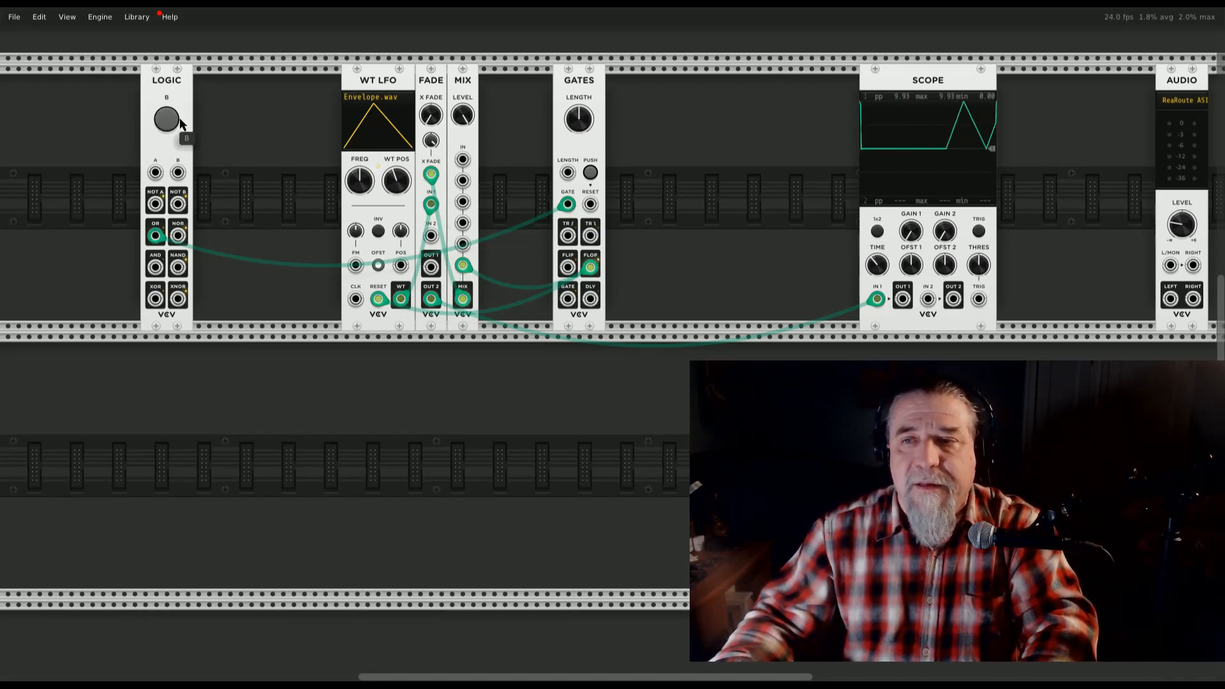
pyautogui.click(181, 122)
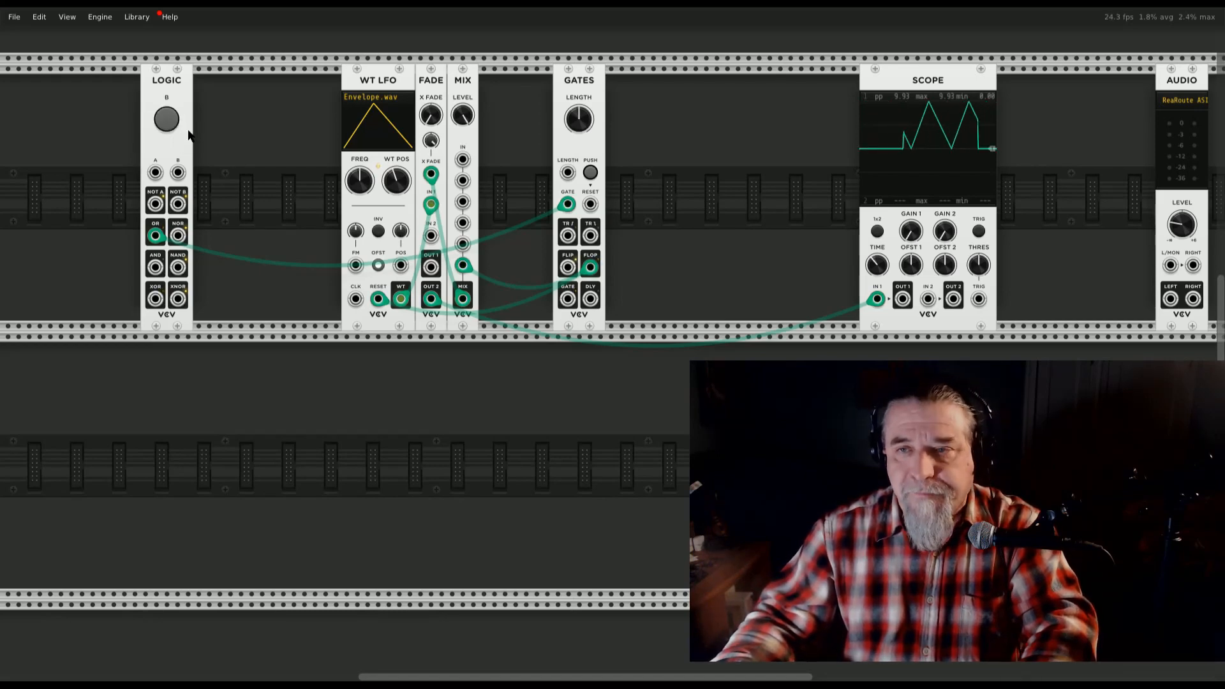
pyautogui.click(169, 127)
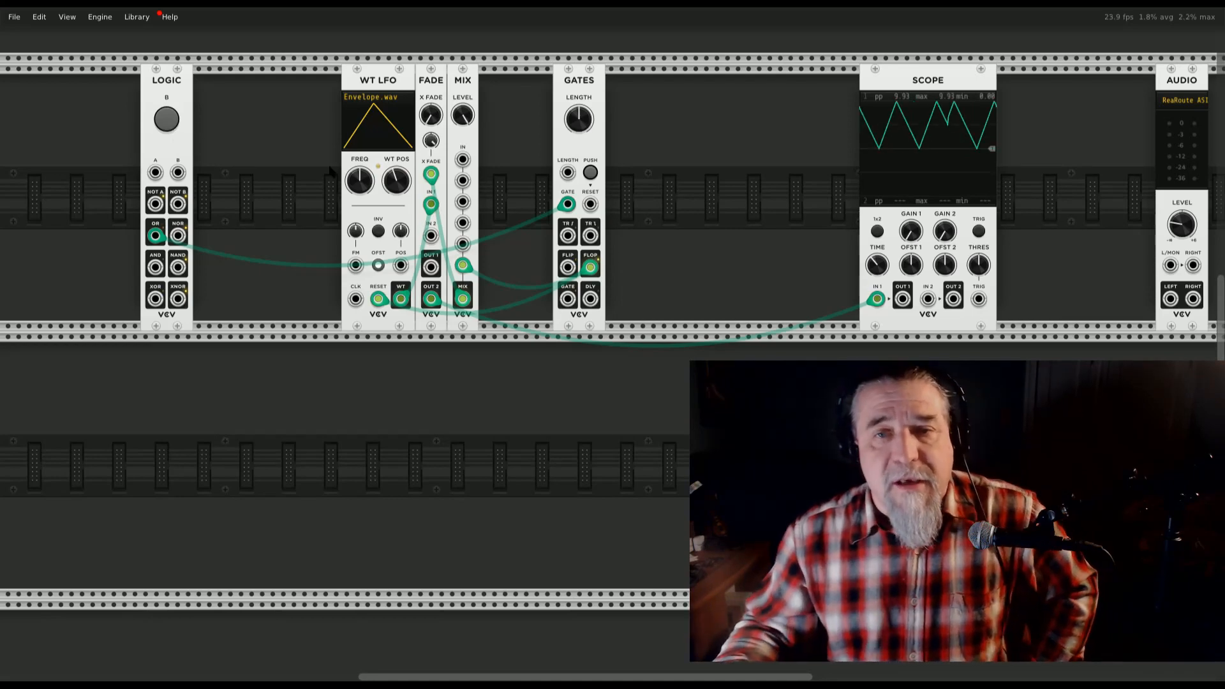
pyautogui.click(169, 127)
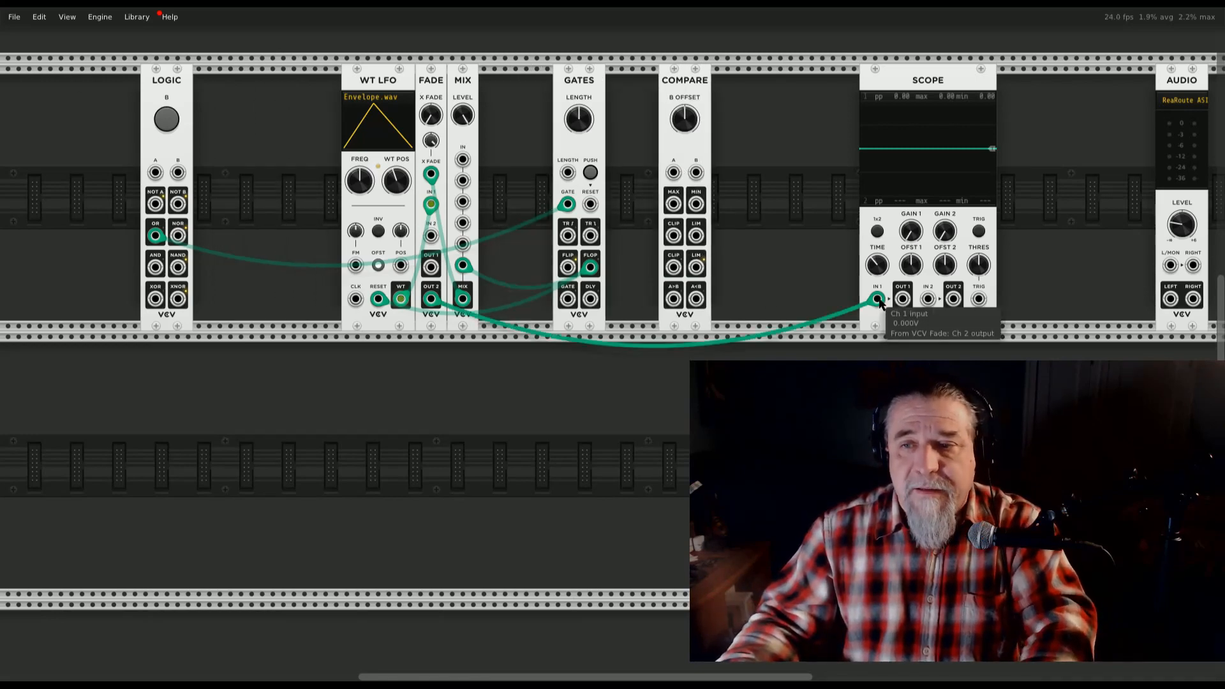
# Patch Fade's OUT 2 to Compare's A input as well and set Compare's B offset to .01 V
pyautogui.moveTo(874, 310); pyautogui.dragTo(674, 177)
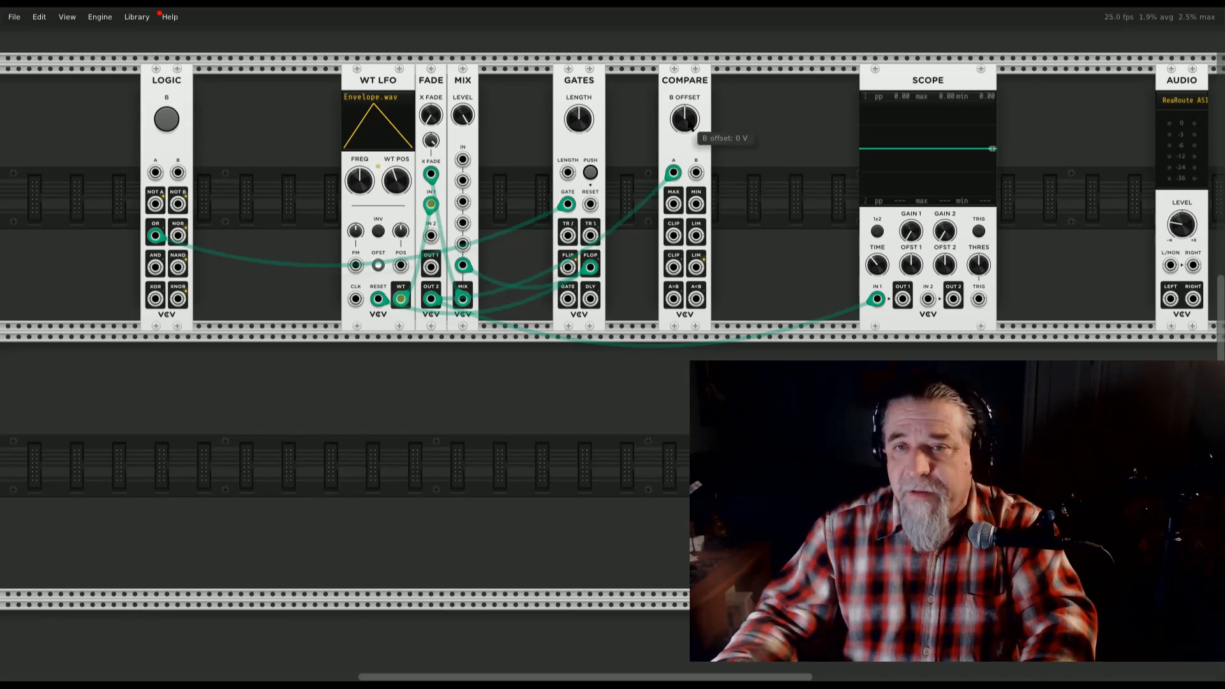
pyautogui.rightClick(690, 123)
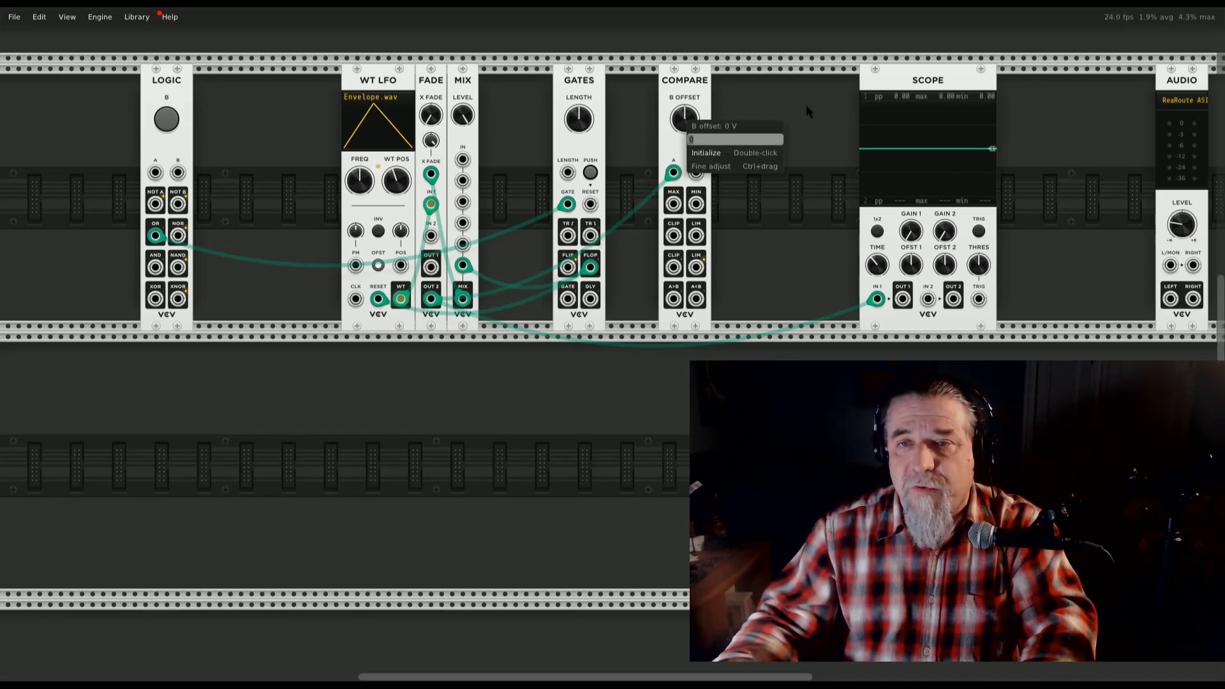
pyautogui.write('.01')
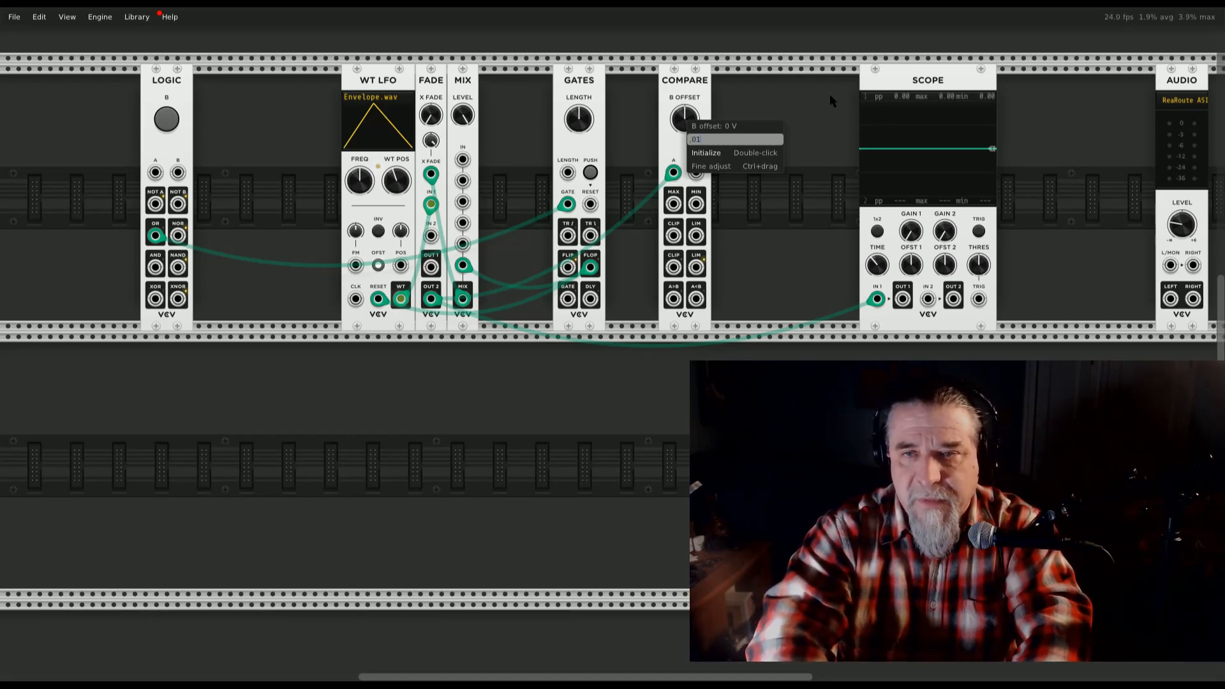
pyautogui.press('Return')
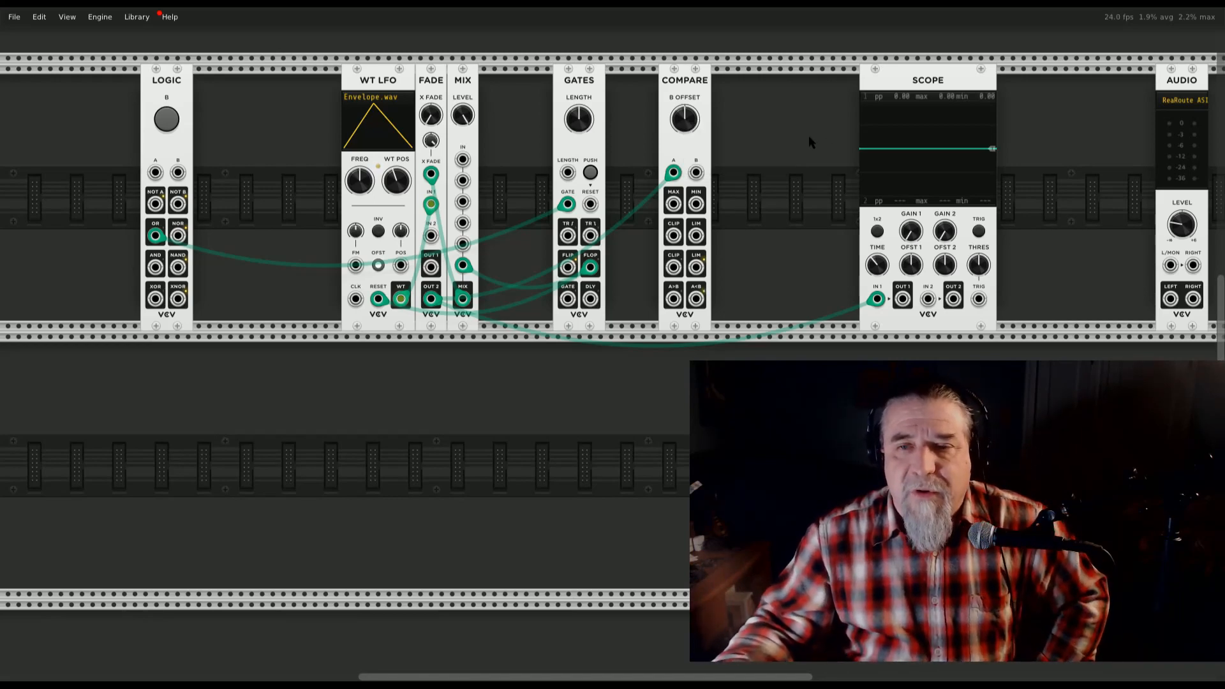
# Patch Compare's A<B output to the Gates RESET input and fire Logic's B button repeatedly to test for single envelope cycles
pyautogui.rightClick(697, 305)
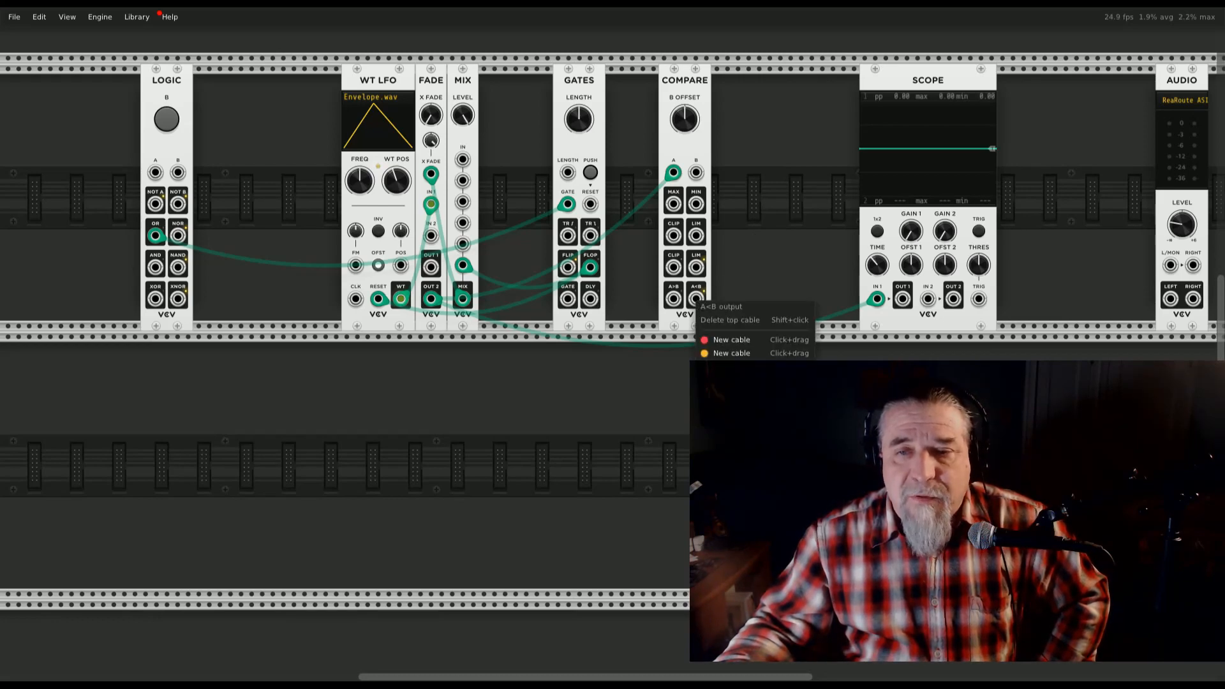
pyautogui.moveTo(720, 353); pyautogui.dragTo(594, 208)
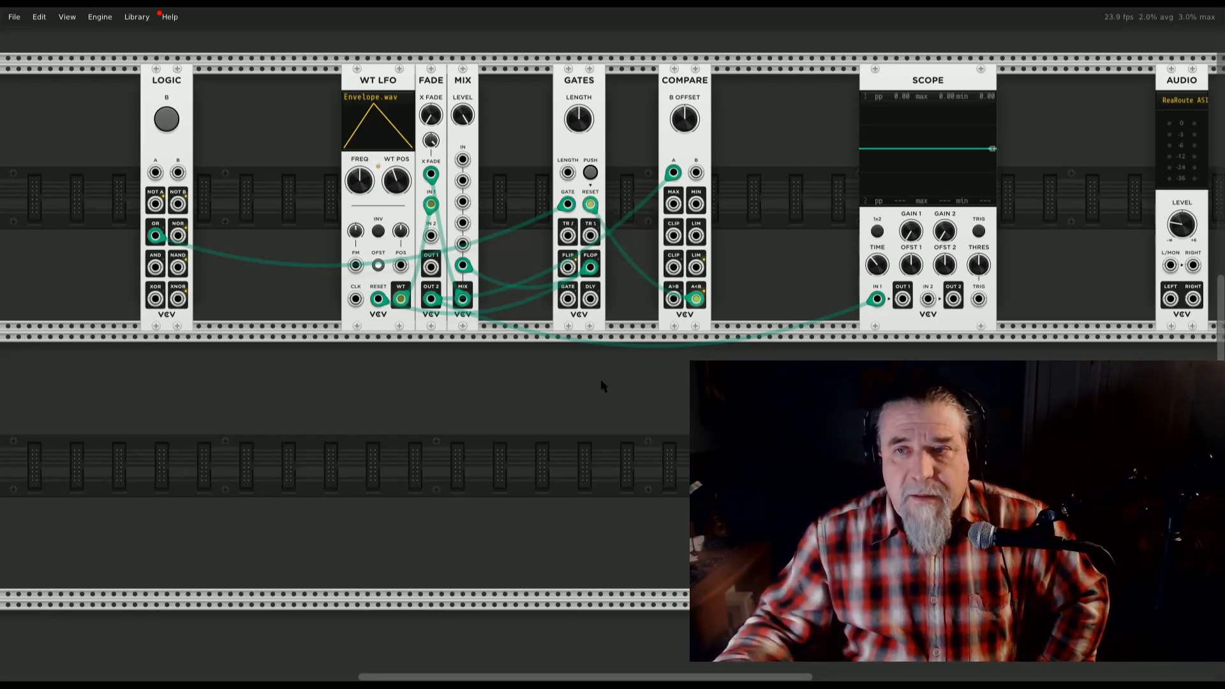
pyautogui.click(177, 121)
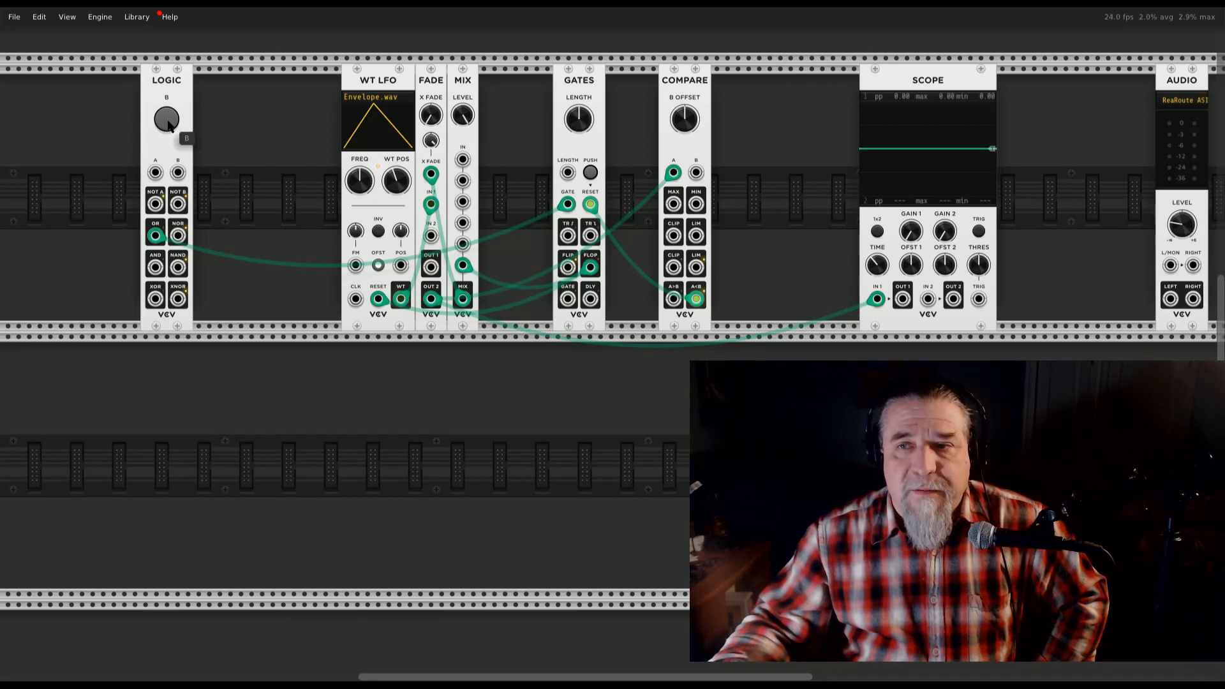
pyautogui.click(169, 125)
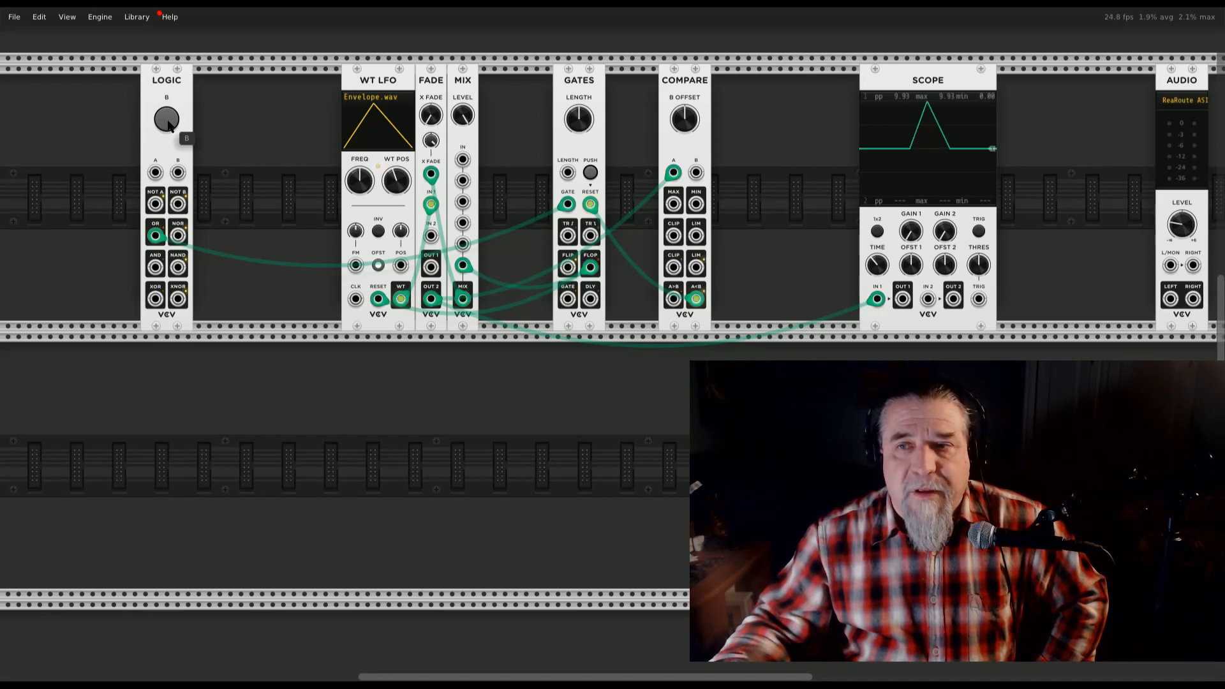
pyautogui.click(170, 124)
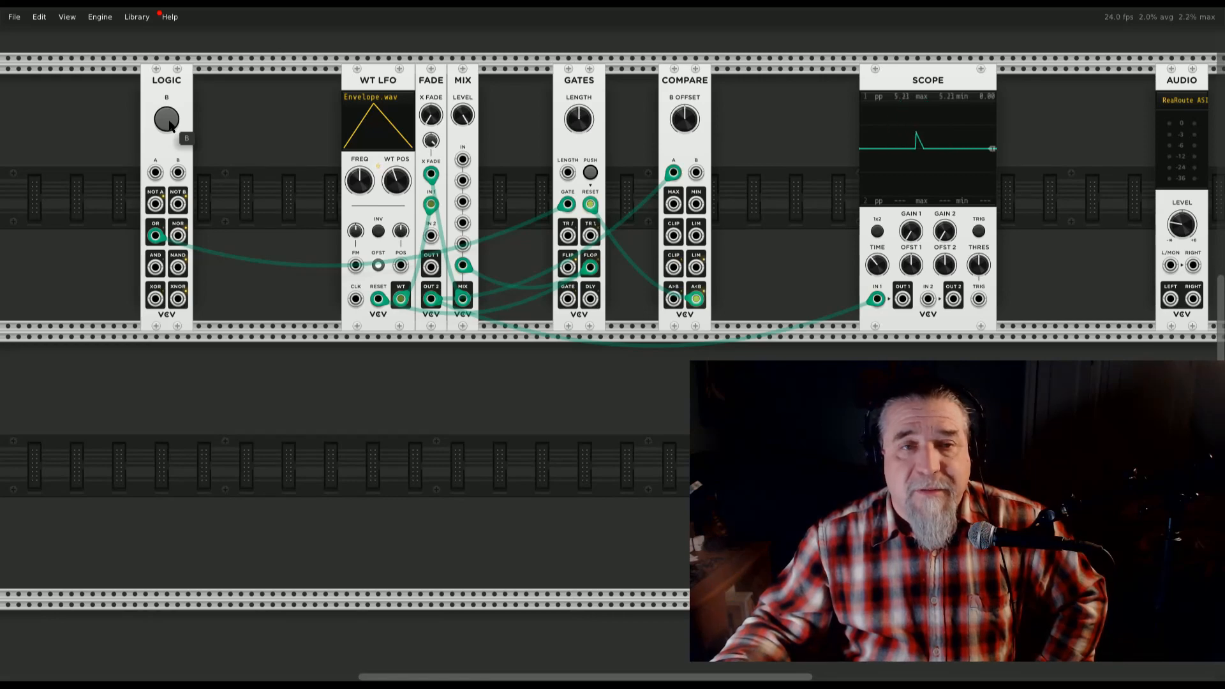
pyautogui.click(169, 124)
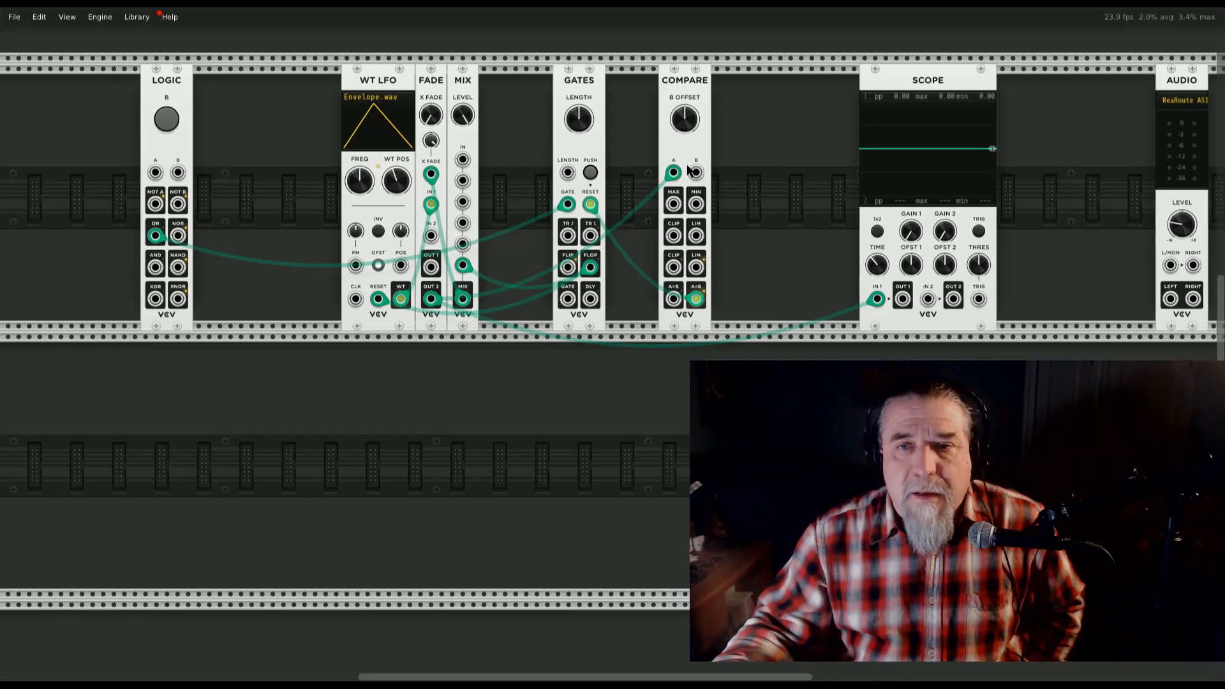
pyautogui.click(172, 123)
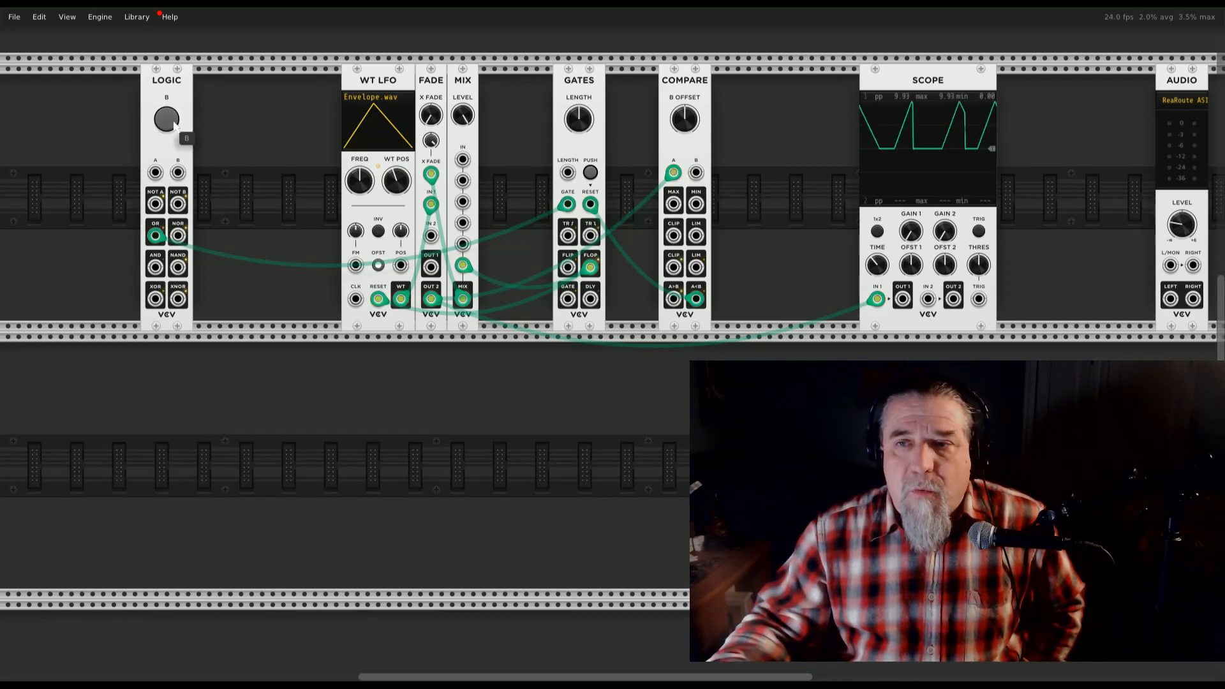
pyautogui.click(173, 123)
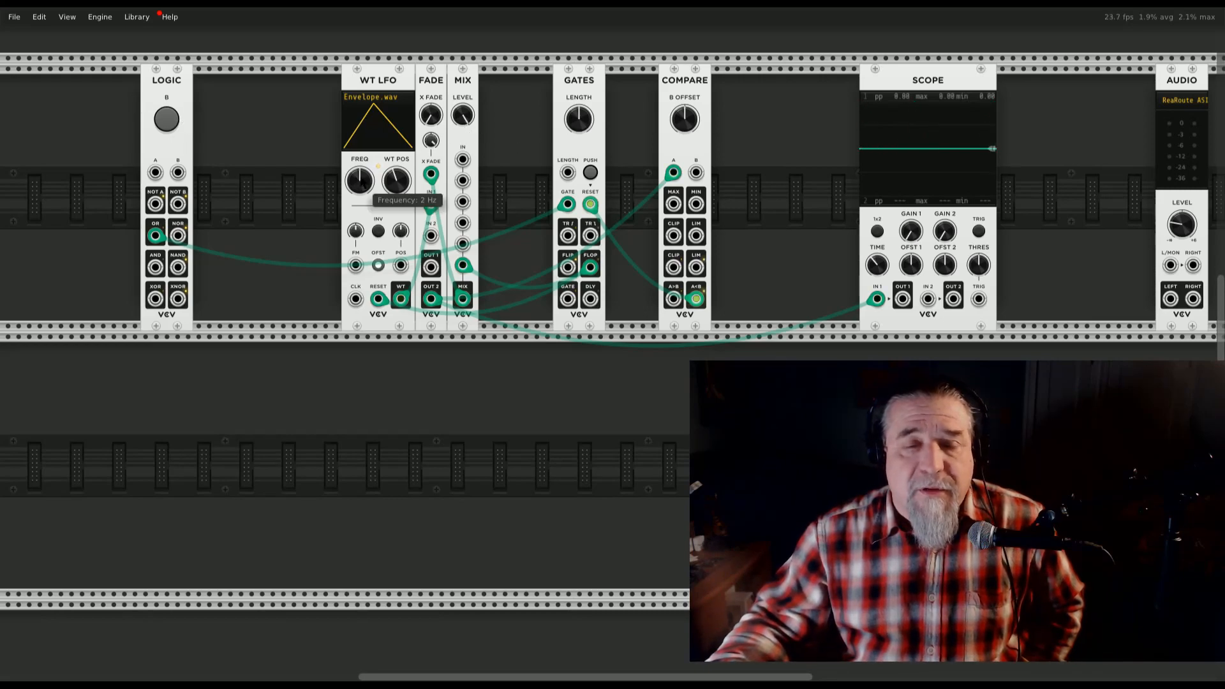
# Lower the WT LFO's frequency and lengthen the Scope's time window to fit the slower envelope
pyautogui.moveTo(357, 180); pyautogui.dragTo(357, 184)
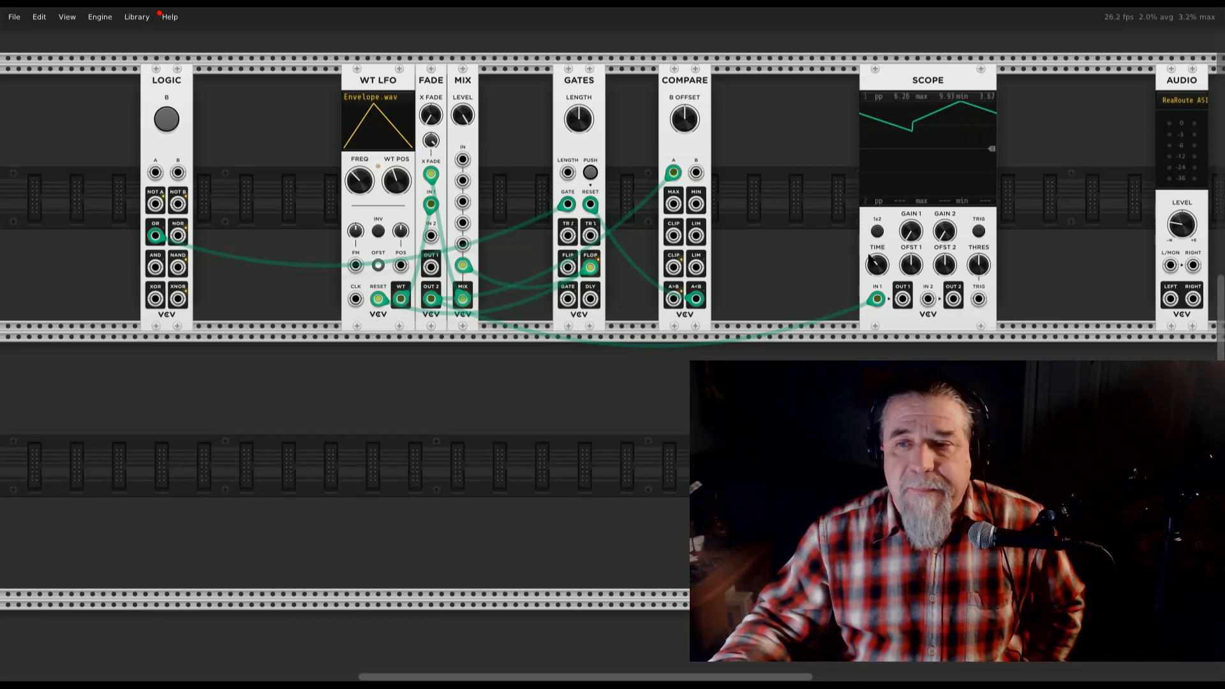
pyautogui.moveTo(877, 264); pyautogui.dragTo(876, 312)
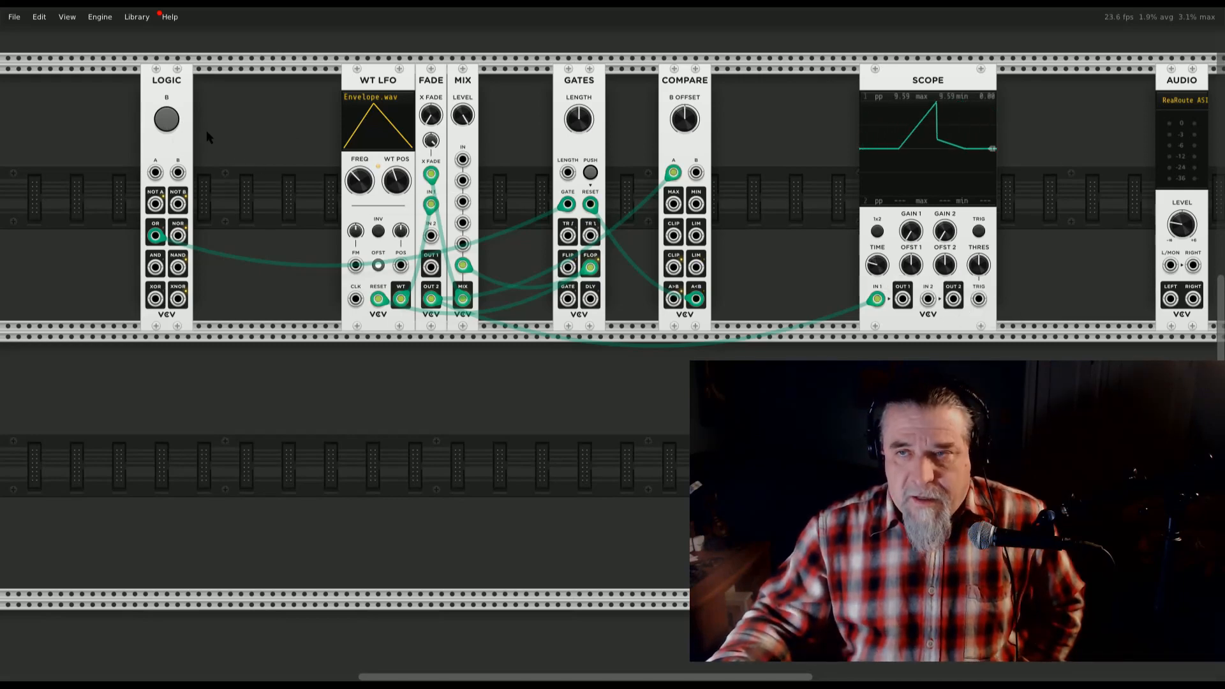
# Fire Logic's B button to check the slower envelope's full cycle and early retriggering on the Scope
pyautogui.click(176, 122)
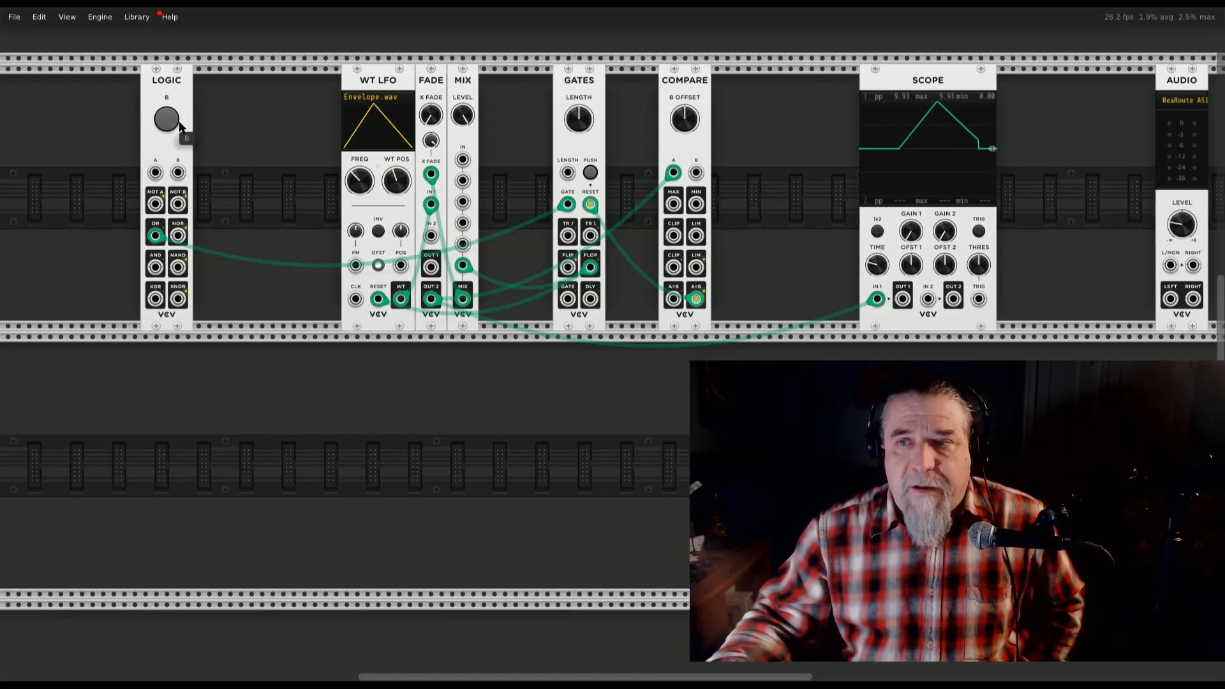
pyautogui.click(174, 121)
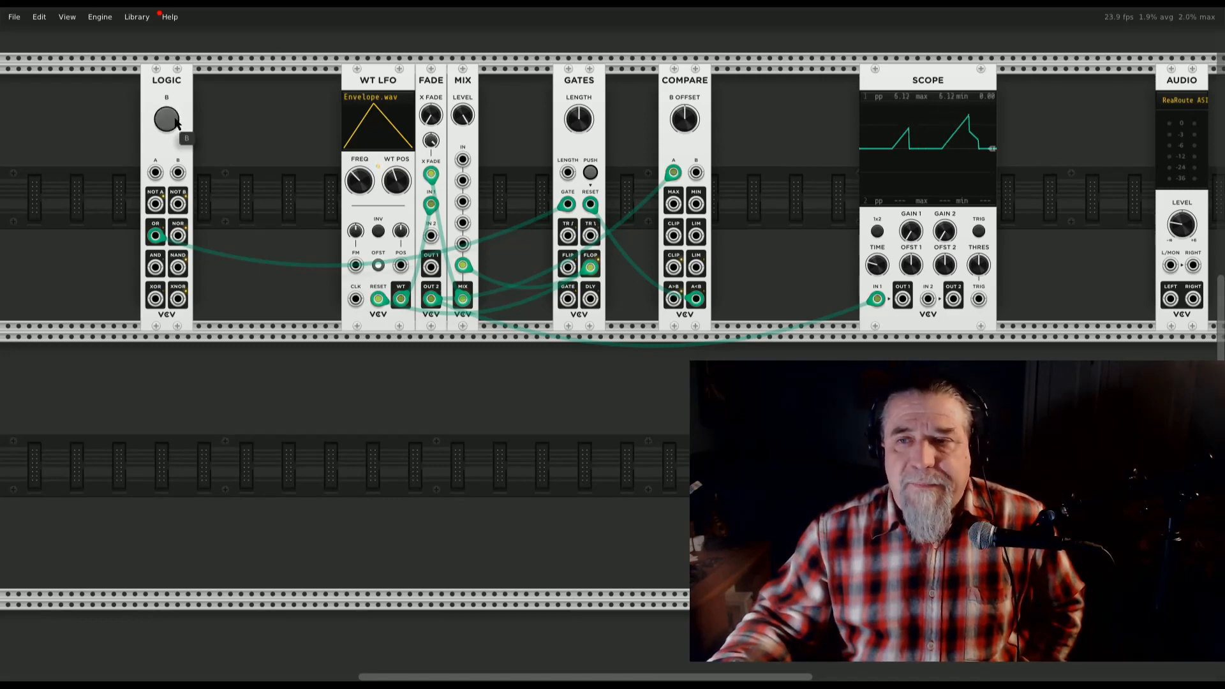
pyautogui.click(177, 122)
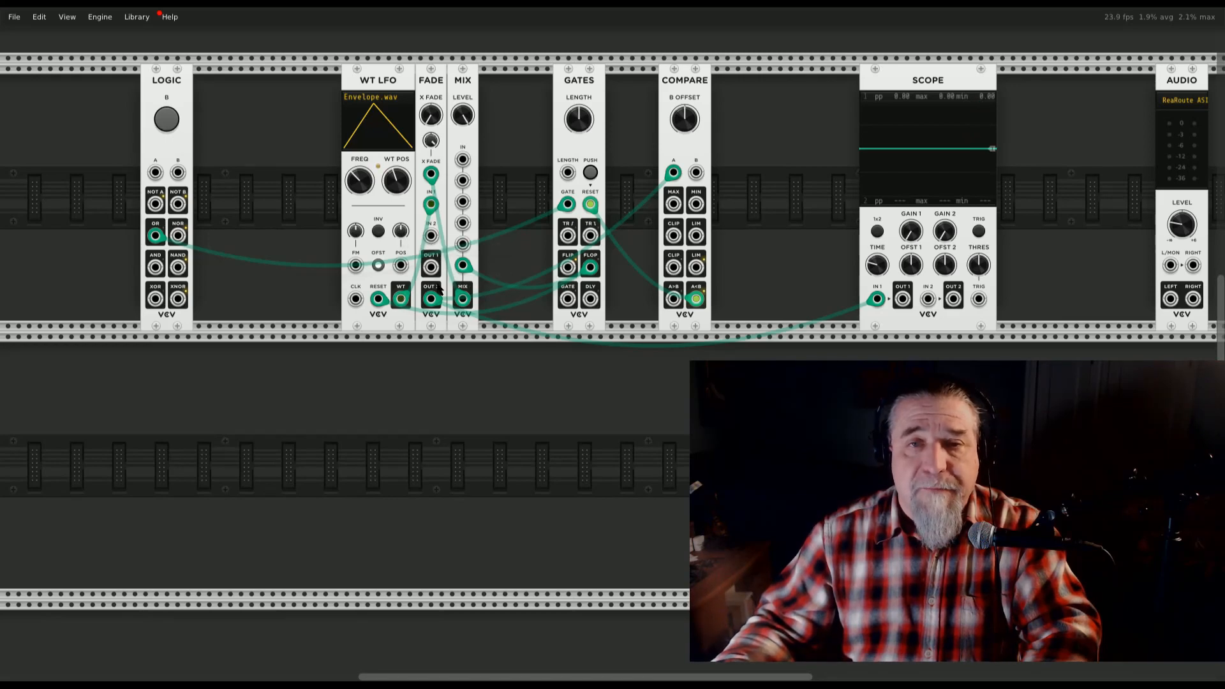
# Duplicate the Fade module and place the copy between Mix and Gates, directly against Gates
pyautogui.moveTo(570, 213)
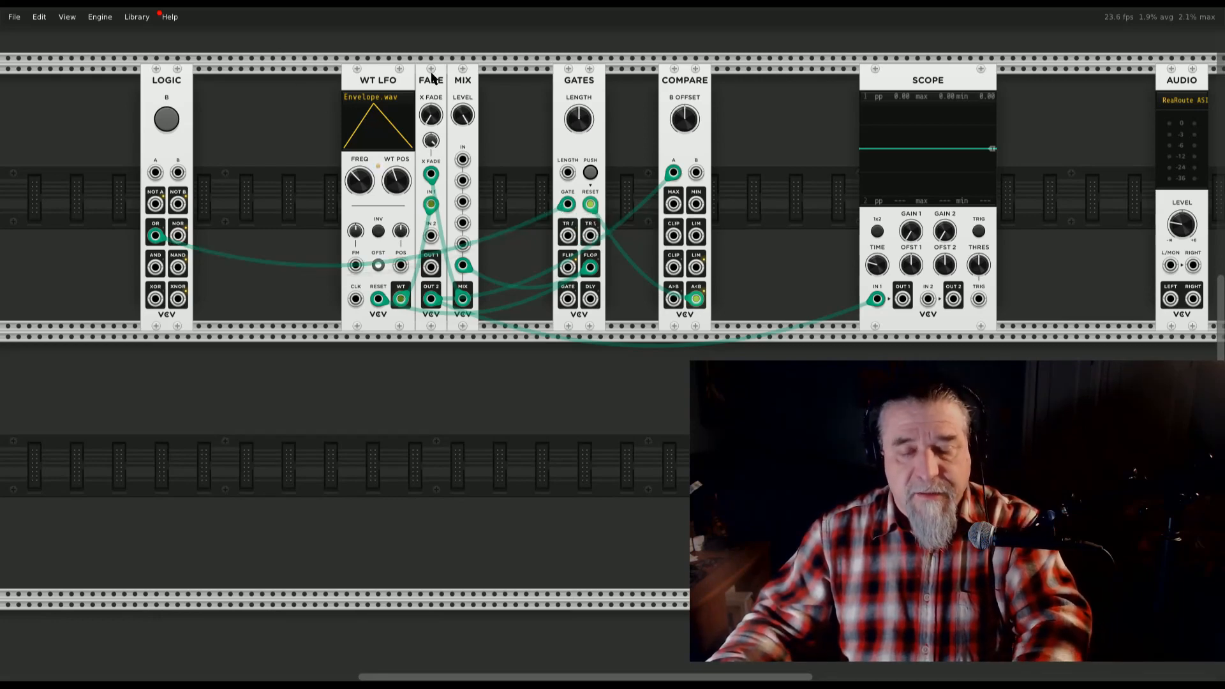
pyautogui.hotkey('ctrl', 'd')
pyautogui.moveTo(461, 81); pyautogui.dragTo(531, 102)
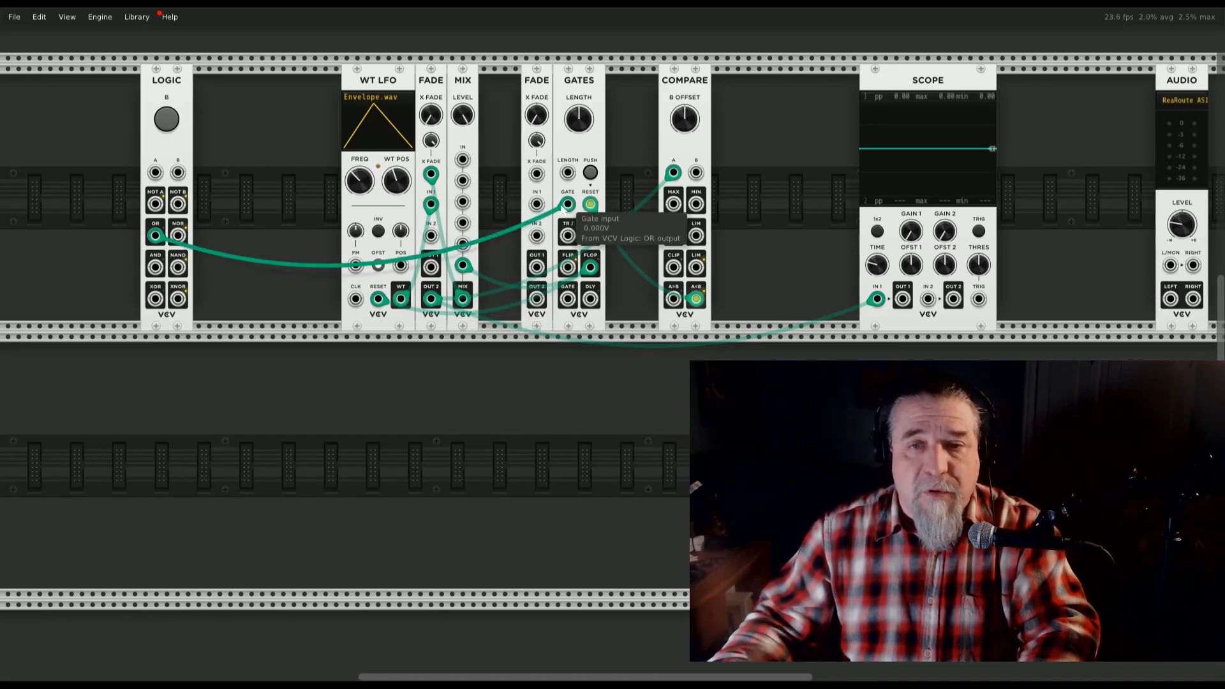
# Route Logic's OR output through the second Fade's IN 1 and OUT 1 into Gates' GATE input, and patch Gates' FLOP output to that Fade's X FADE
pyautogui.moveTo(566, 205); pyautogui.dragTo(538, 205)
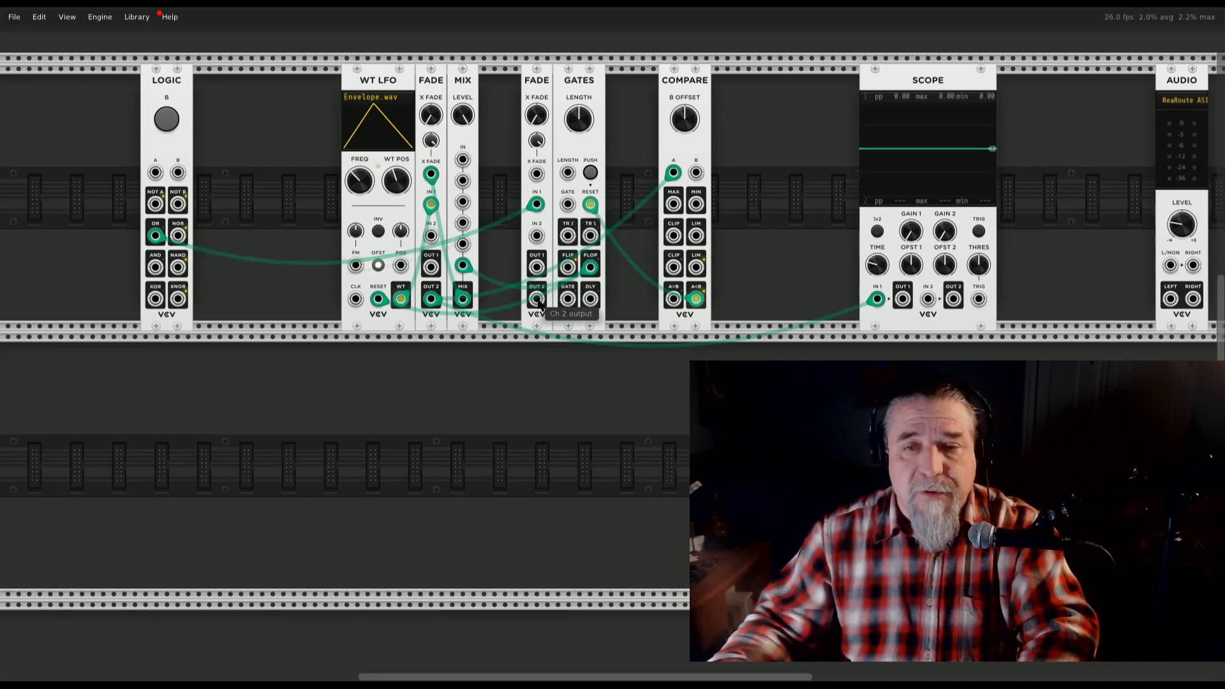
pyautogui.rightClick(540, 270)
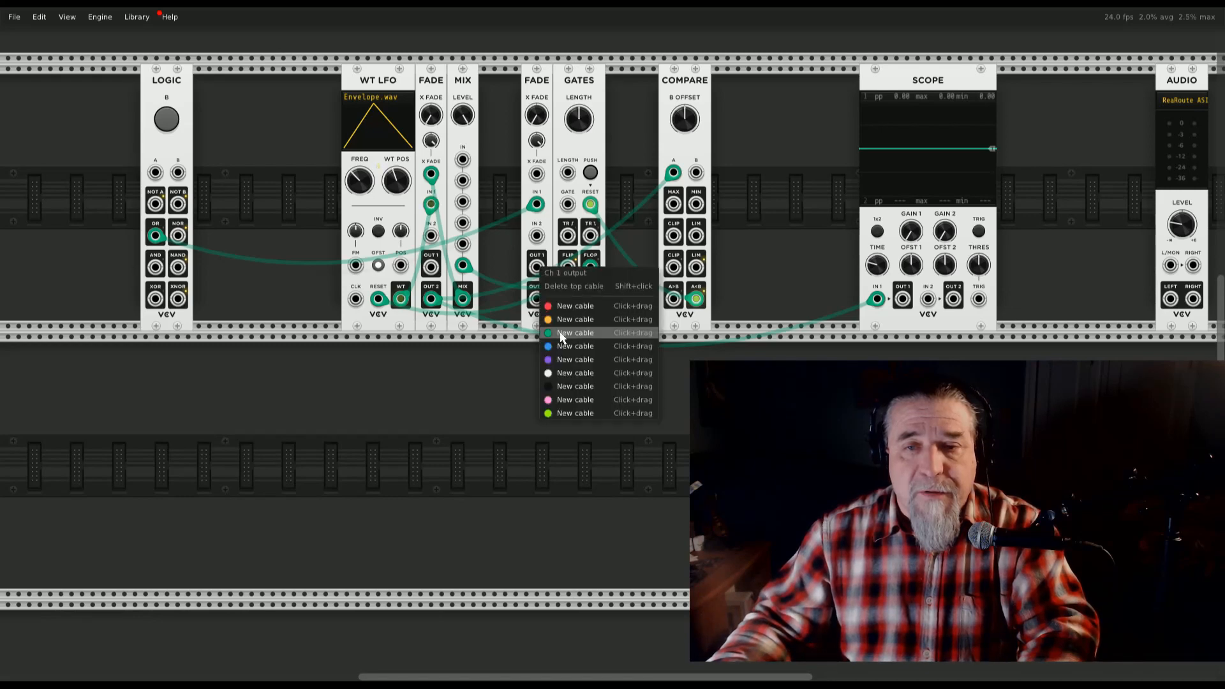
pyautogui.click(558, 325)
pyautogui.click(568, 204)
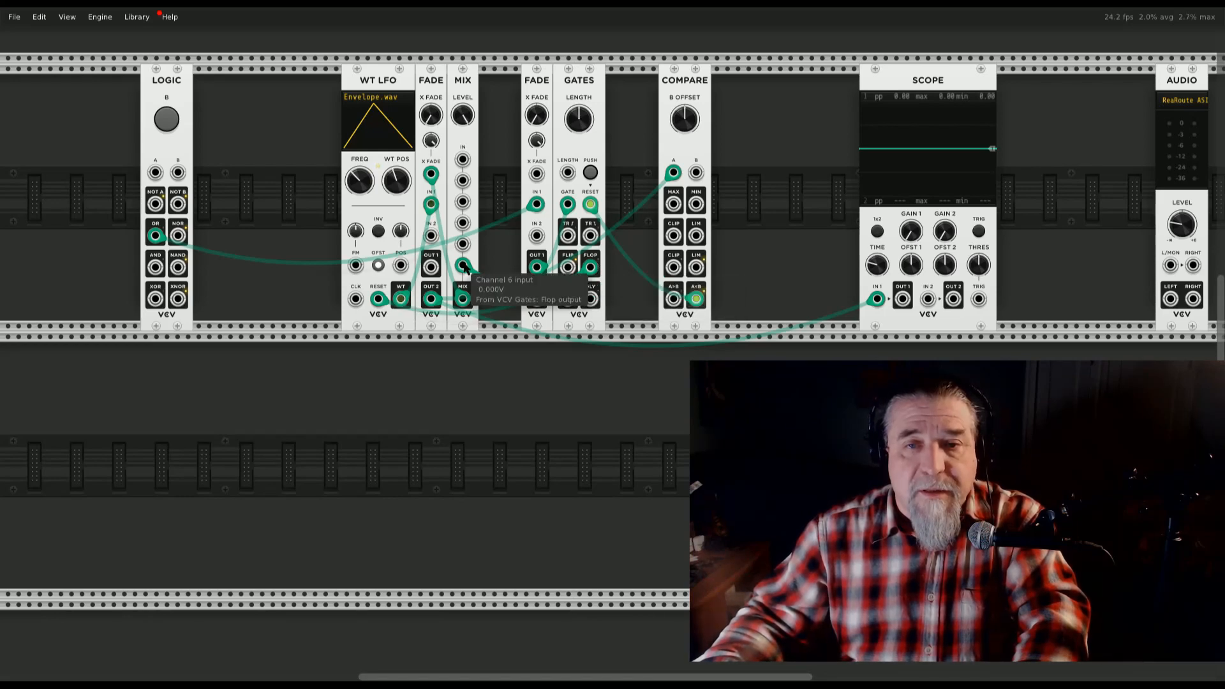
pyautogui.moveTo(464, 266); pyautogui.dragTo(538, 174)
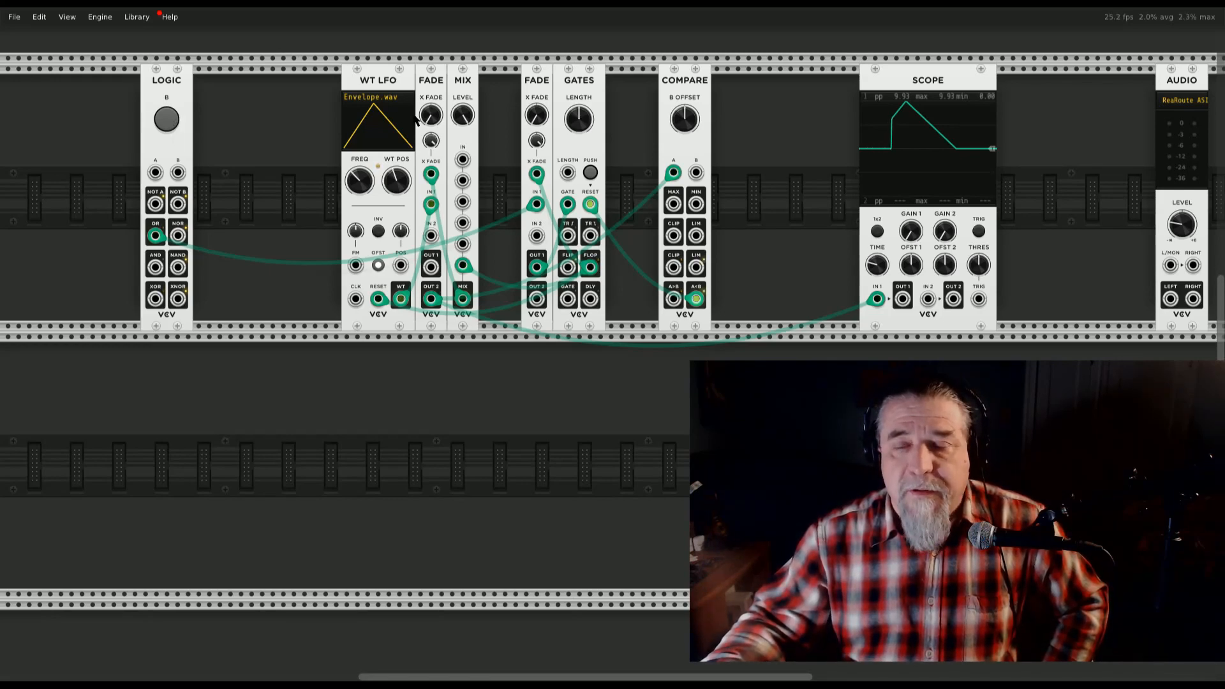
# Fire Logic's B button several times to check how the envelope responds to retriggering during its cycle on the Scope
pyautogui.click(169, 122)
pyautogui.click(168, 123)
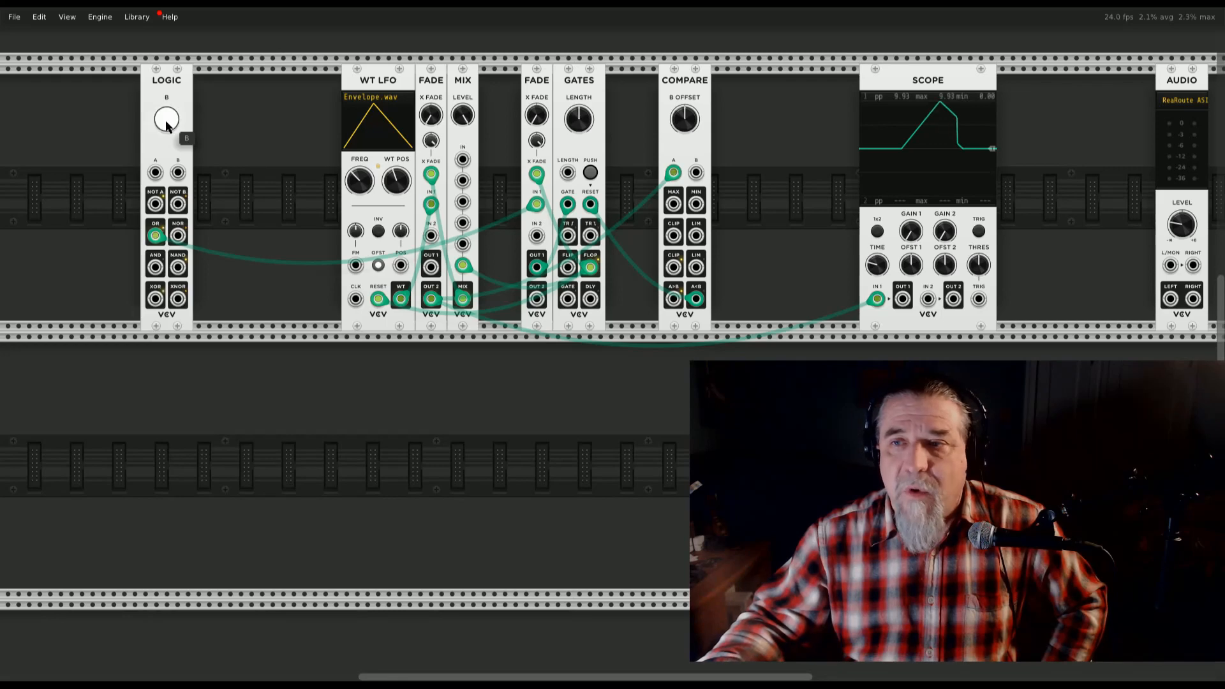
pyautogui.click(168, 124)
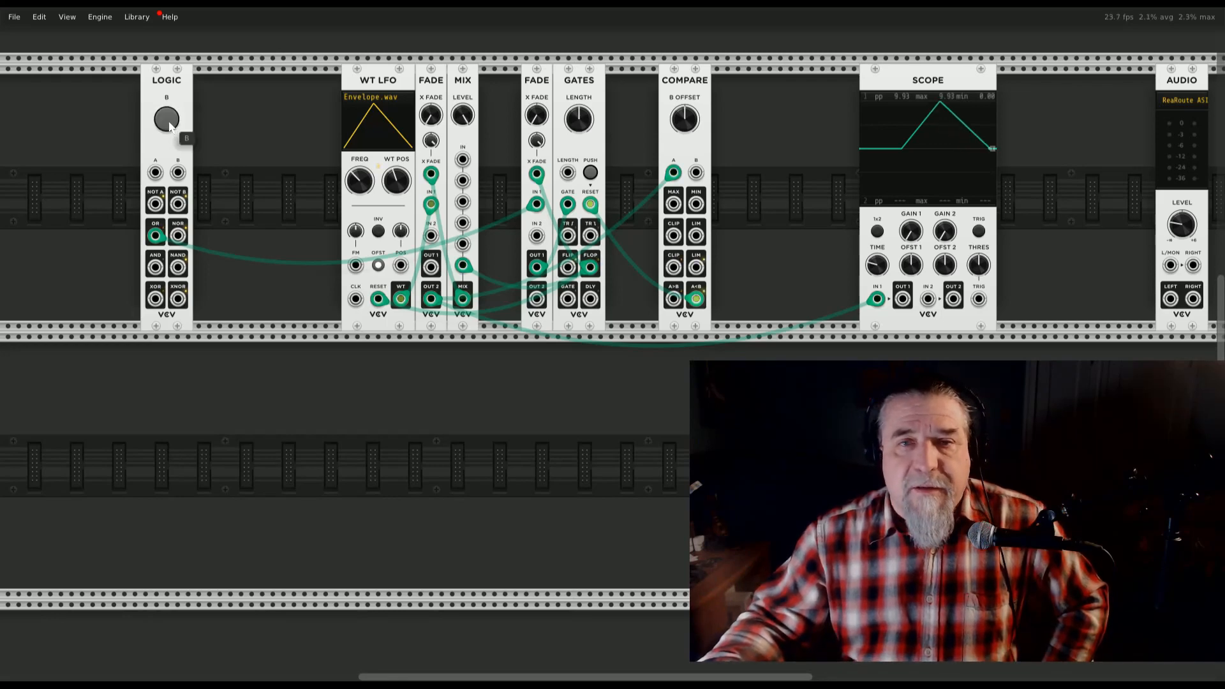
pyautogui.click(175, 122)
pyautogui.click(175, 121)
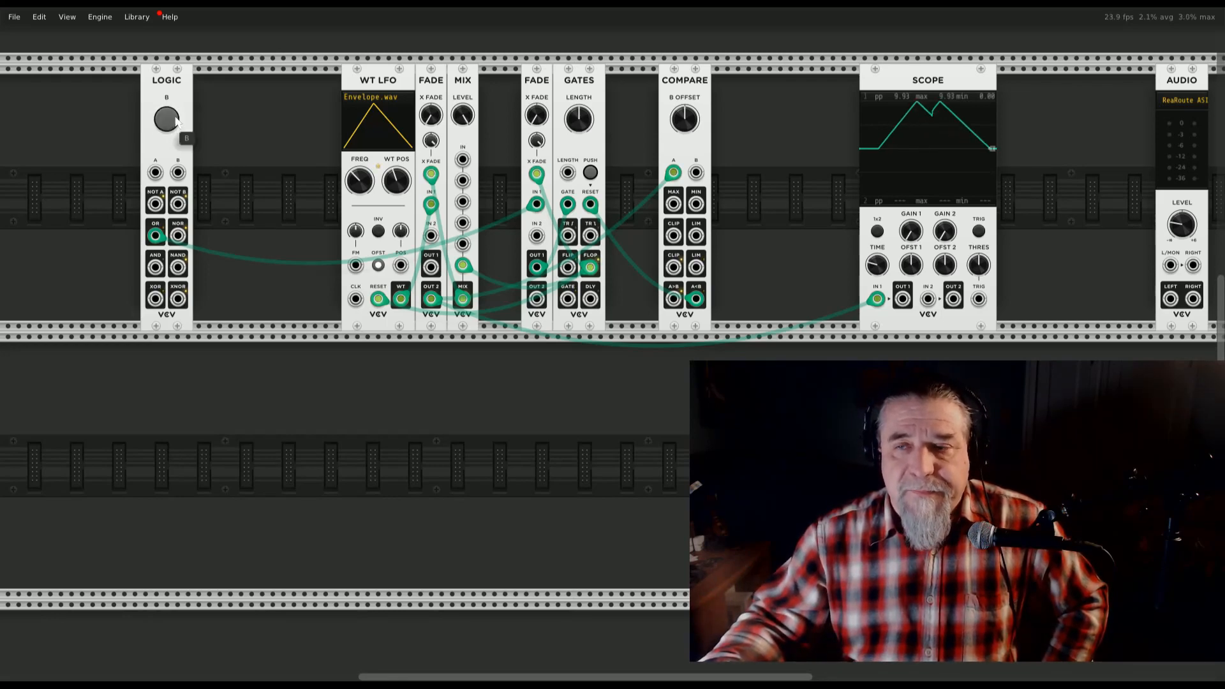
pyautogui.click(175, 121)
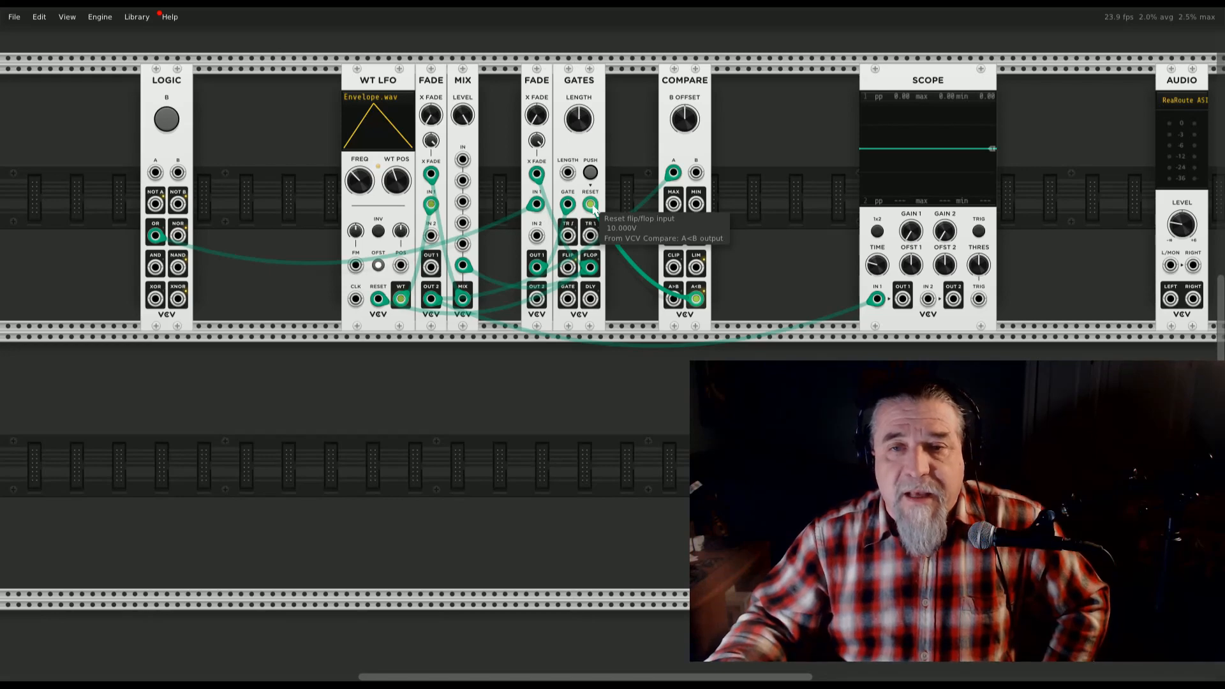
# Move Compare's A<B cable from Gates' RESET to the second Fade's IN 2, and patch Logic's OR output to Gates' RESET input
pyautogui.moveTo(591, 205); pyautogui.dragTo(432, 235)
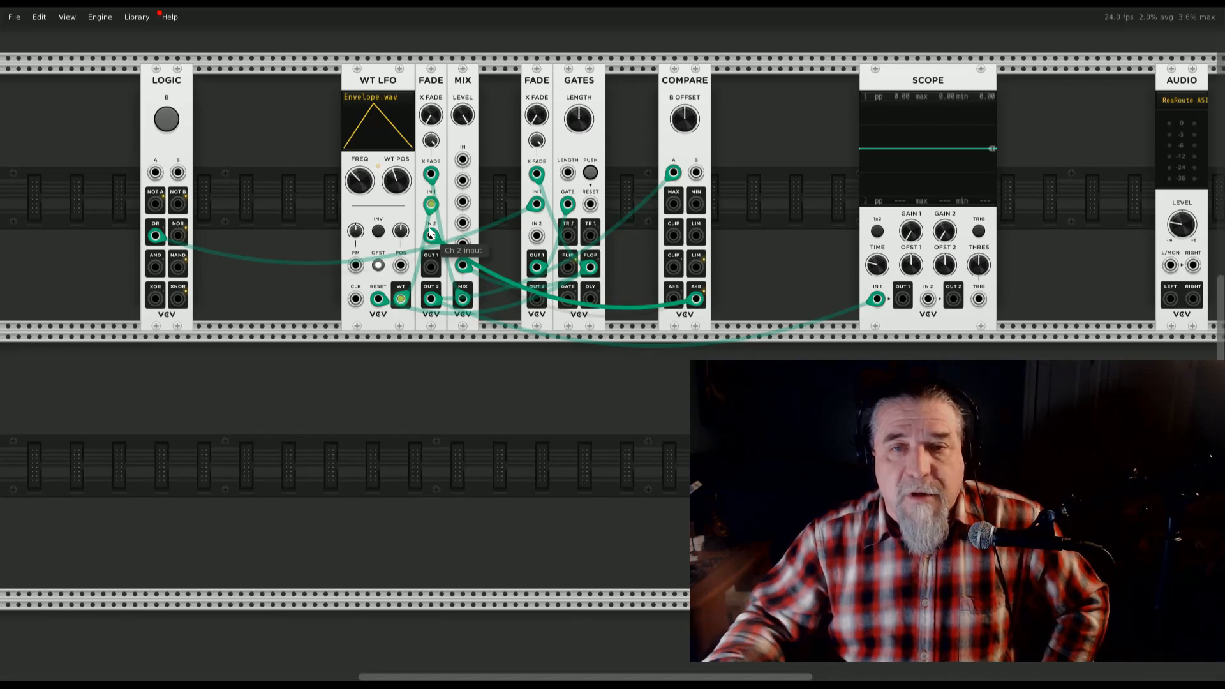
pyautogui.moveTo(432, 234); pyautogui.dragTo(431, 235)
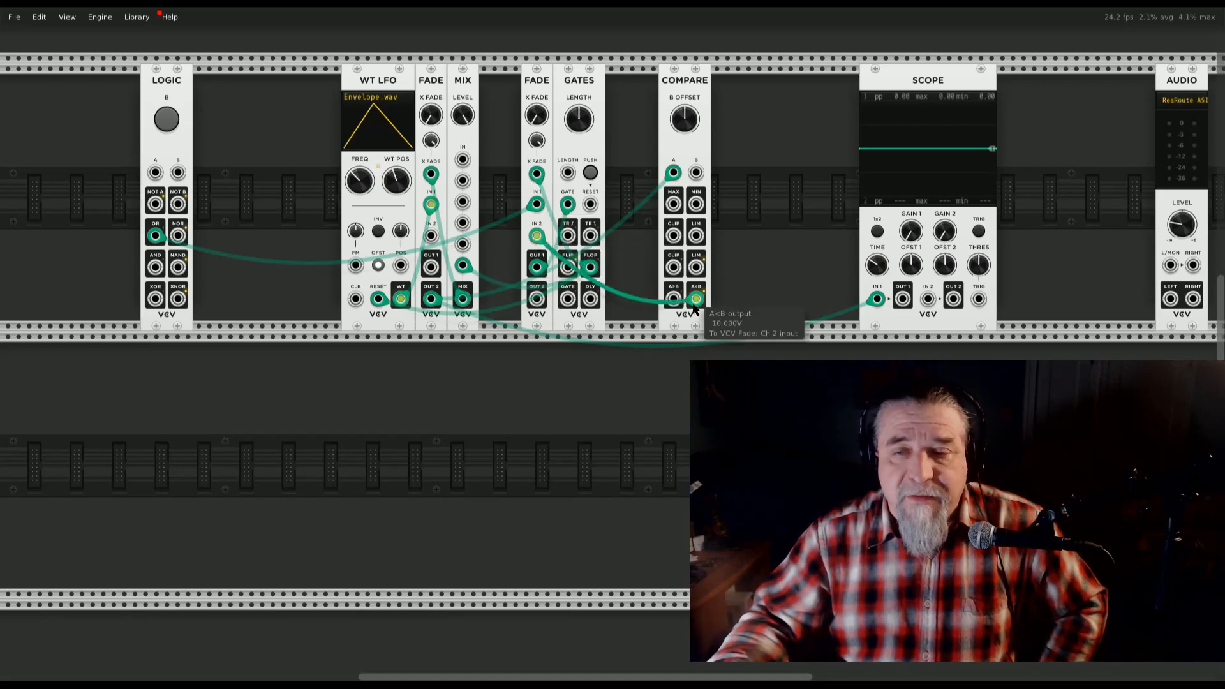
pyautogui.click(174, 125)
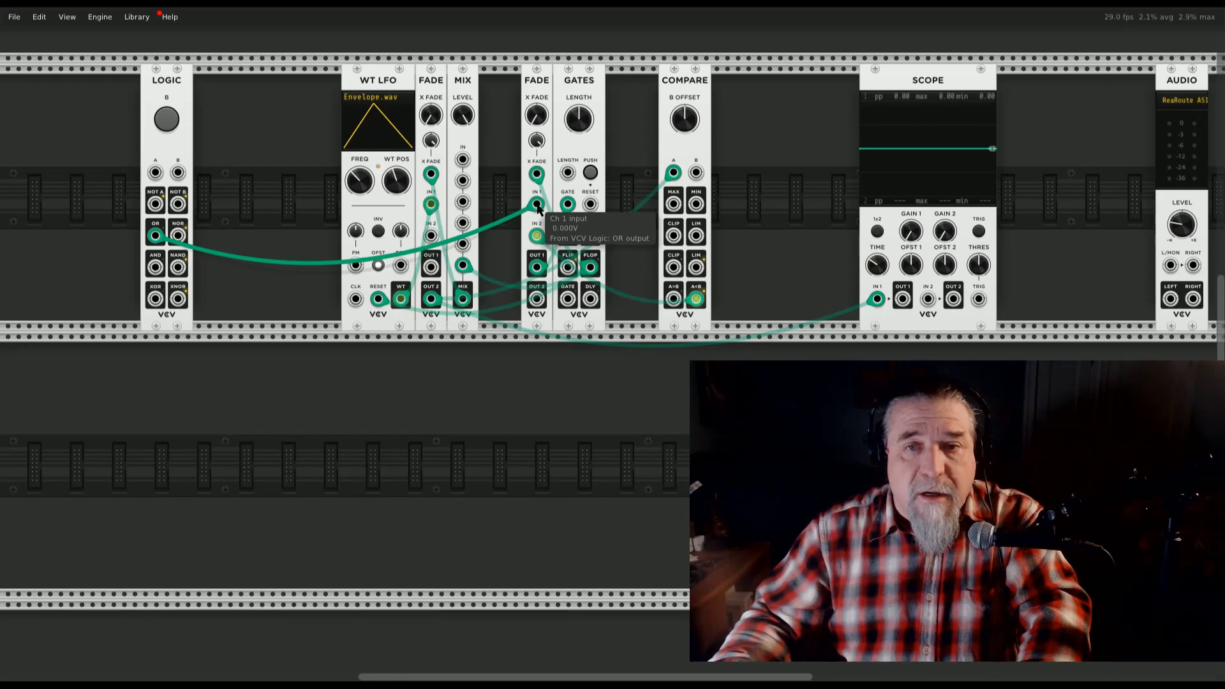
pyautogui.moveTo(155, 236); pyautogui.dragTo(590, 204)
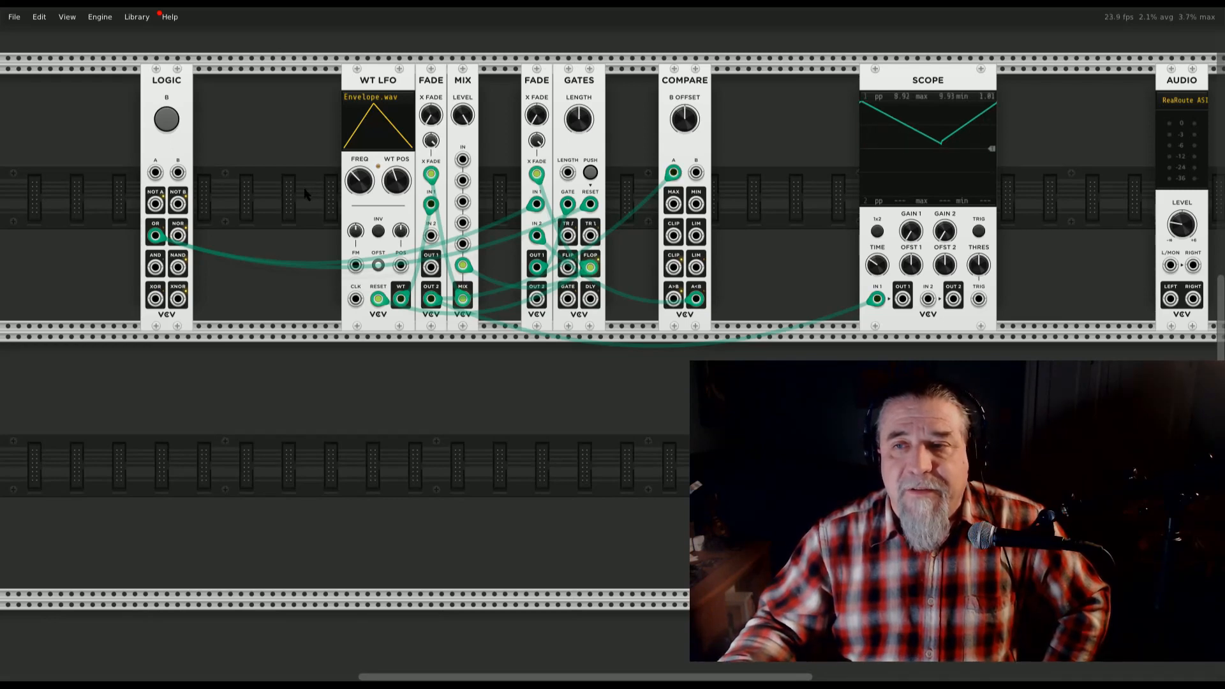
# Set the WT LFO's wavetable position to 0%, firing Logic's B button before and after to compare the envelopes
pyautogui.click(166, 125)
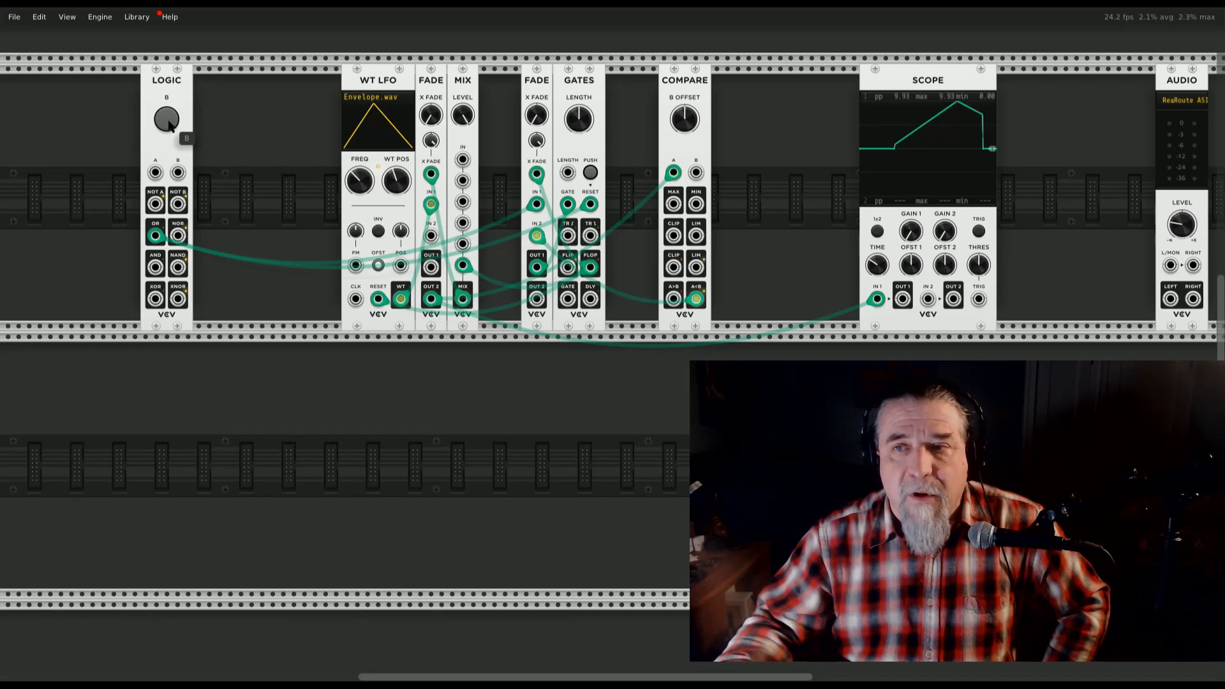
pyautogui.click(167, 124)
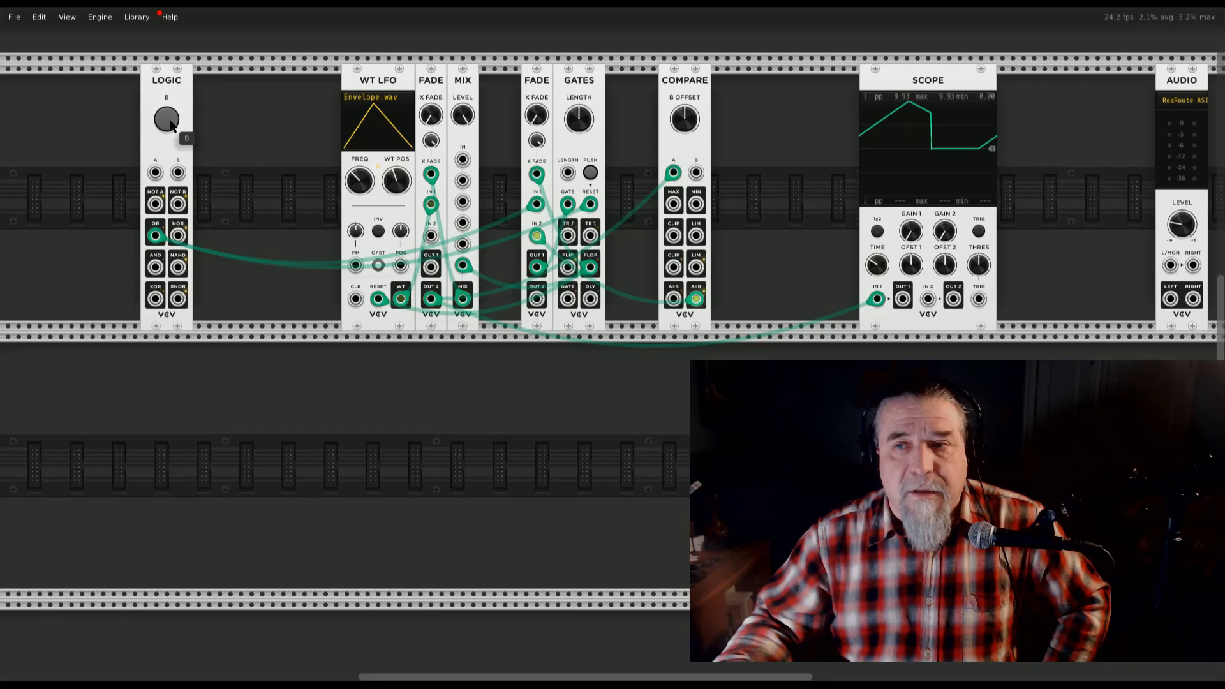
pyautogui.moveTo(400, 182); pyautogui.dragTo(401, 402)
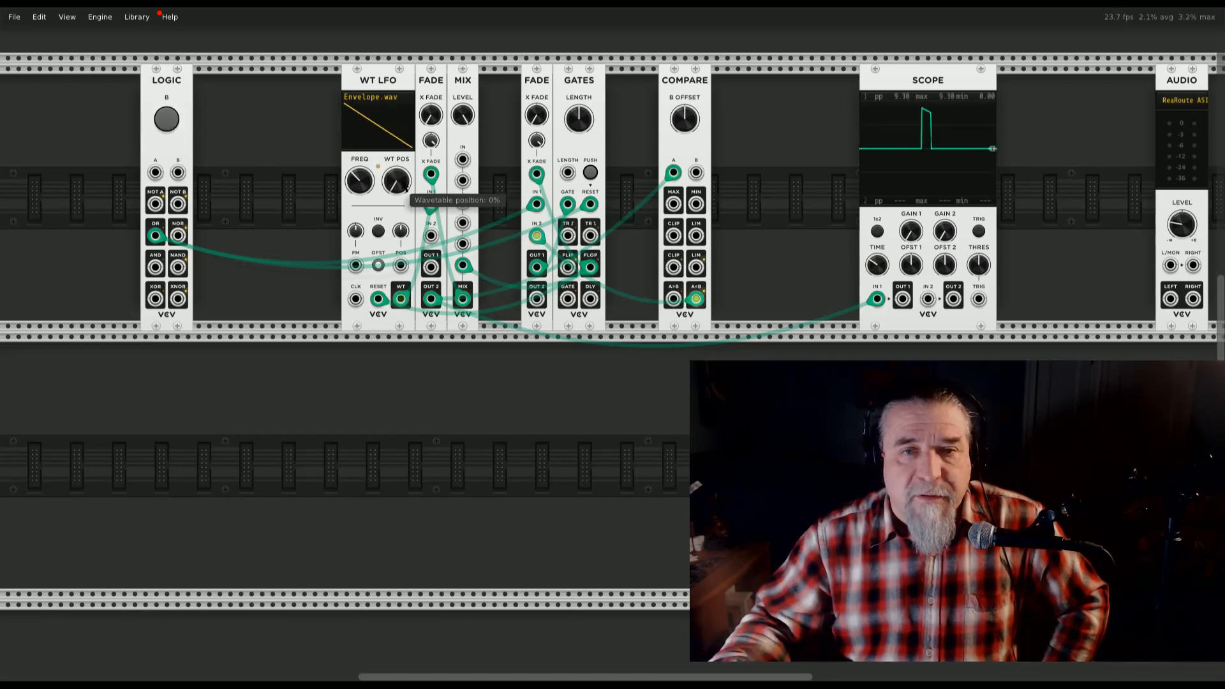
pyautogui.click(166, 124)
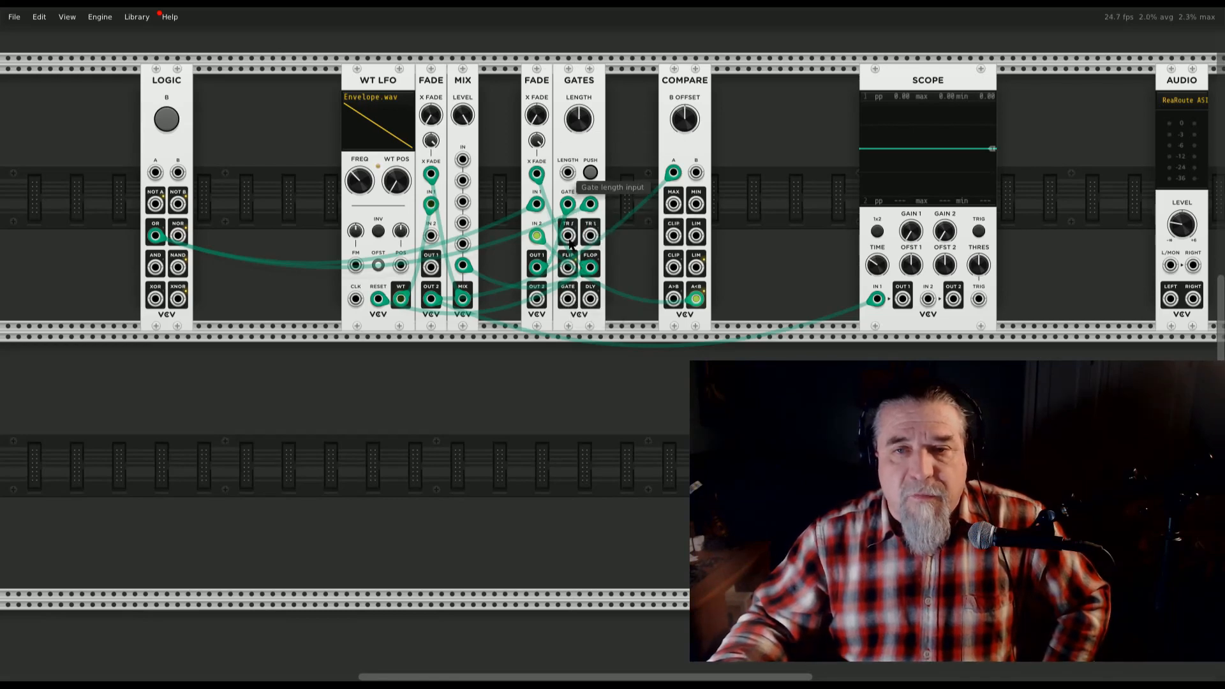
pyautogui.rightClick(570, 305)
pyautogui.click(600, 349)
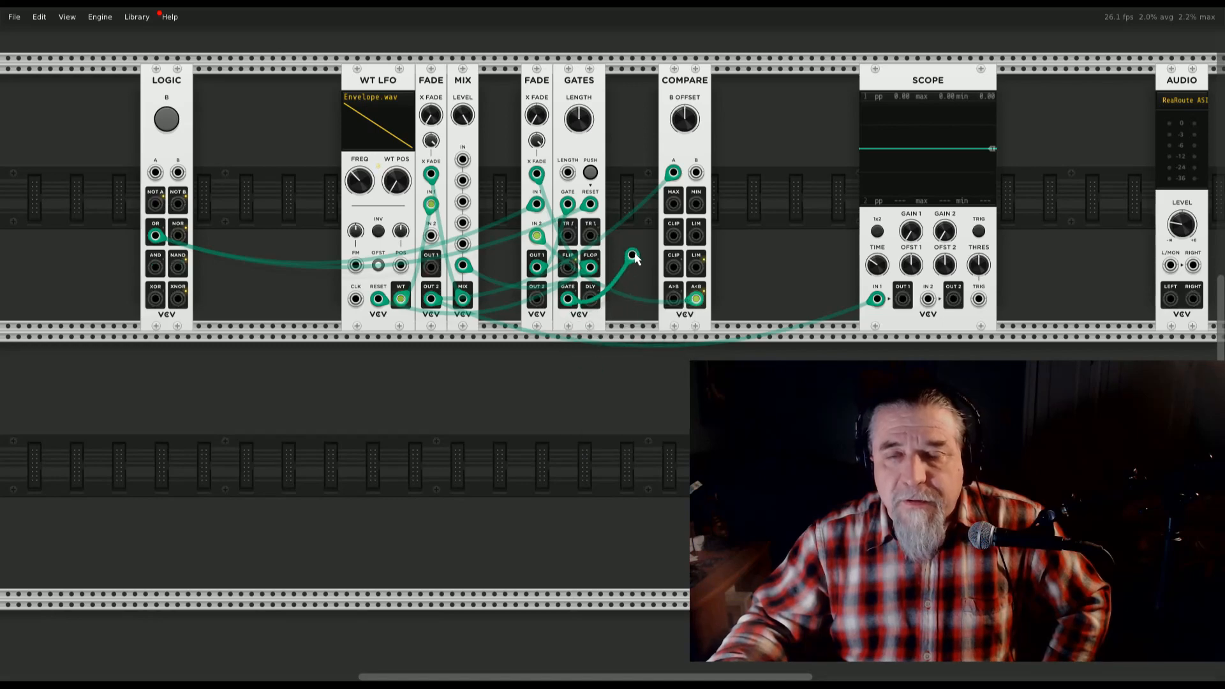
pyautogui.click(510, 379)
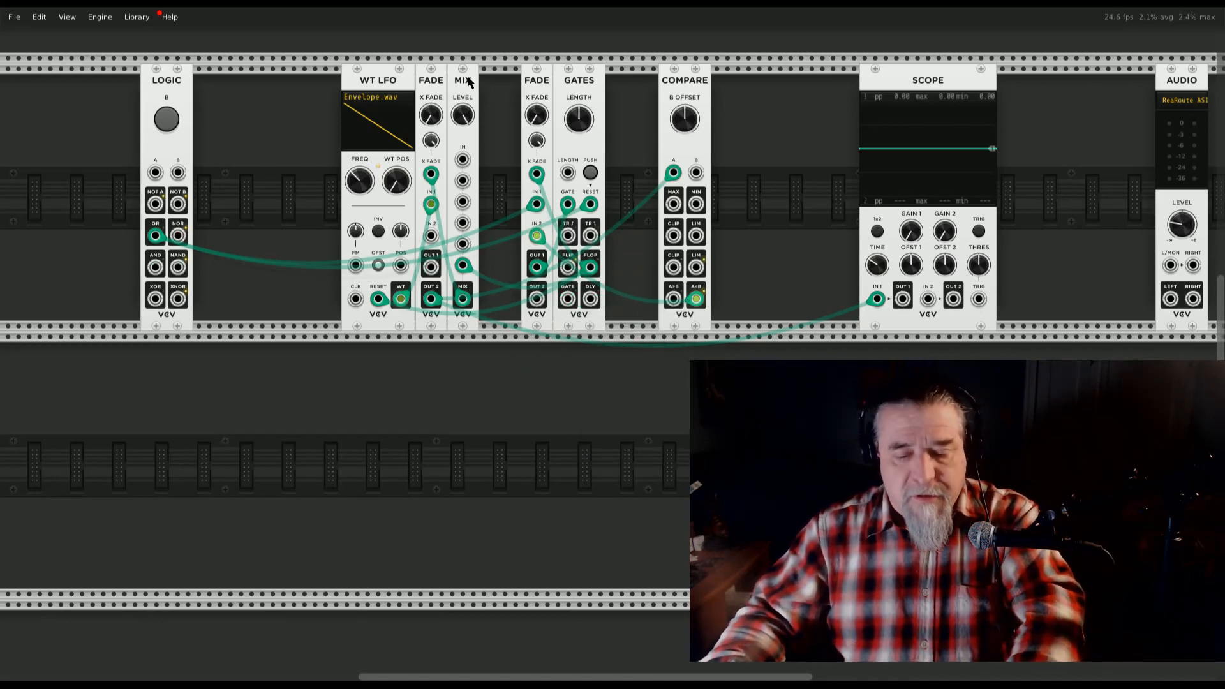
# Place a copy of the Mix module directly against Compare and patch Gates' GATE output into the copy's channel 2 input
pyautogui.hotkey('ctrl', 'v')
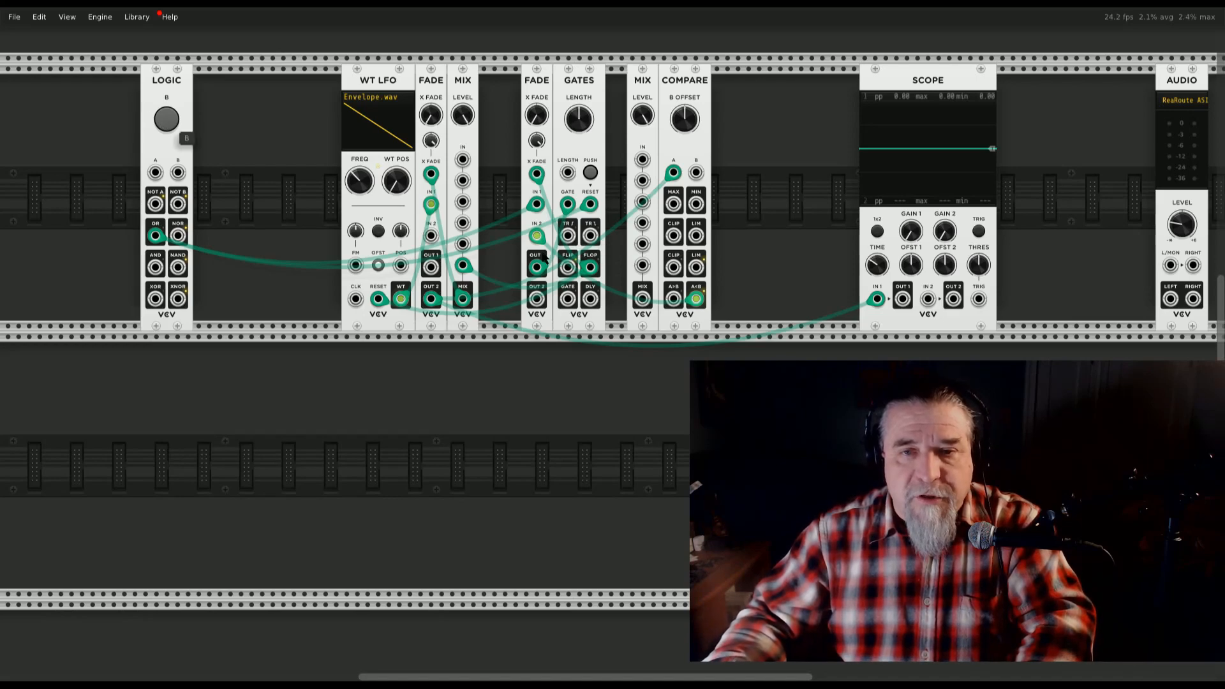
pyautogui.rightClick(537, 299)
pyautogui.click(580, 364)
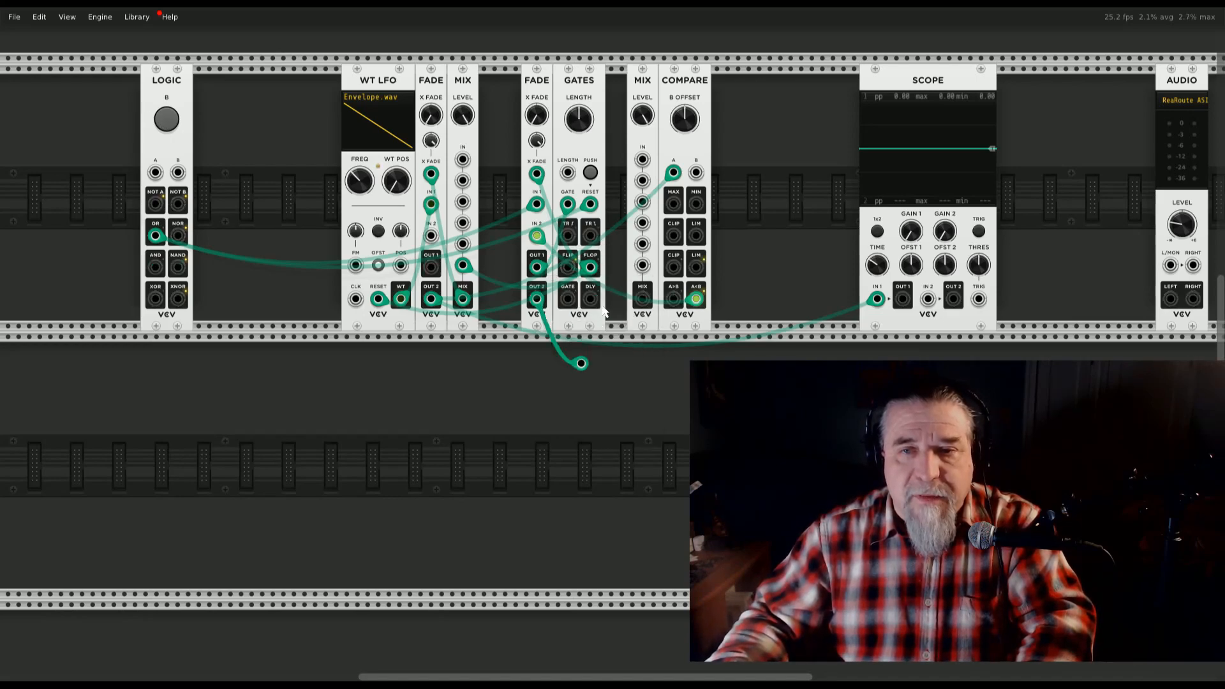
pyautogui.click(644, 161)
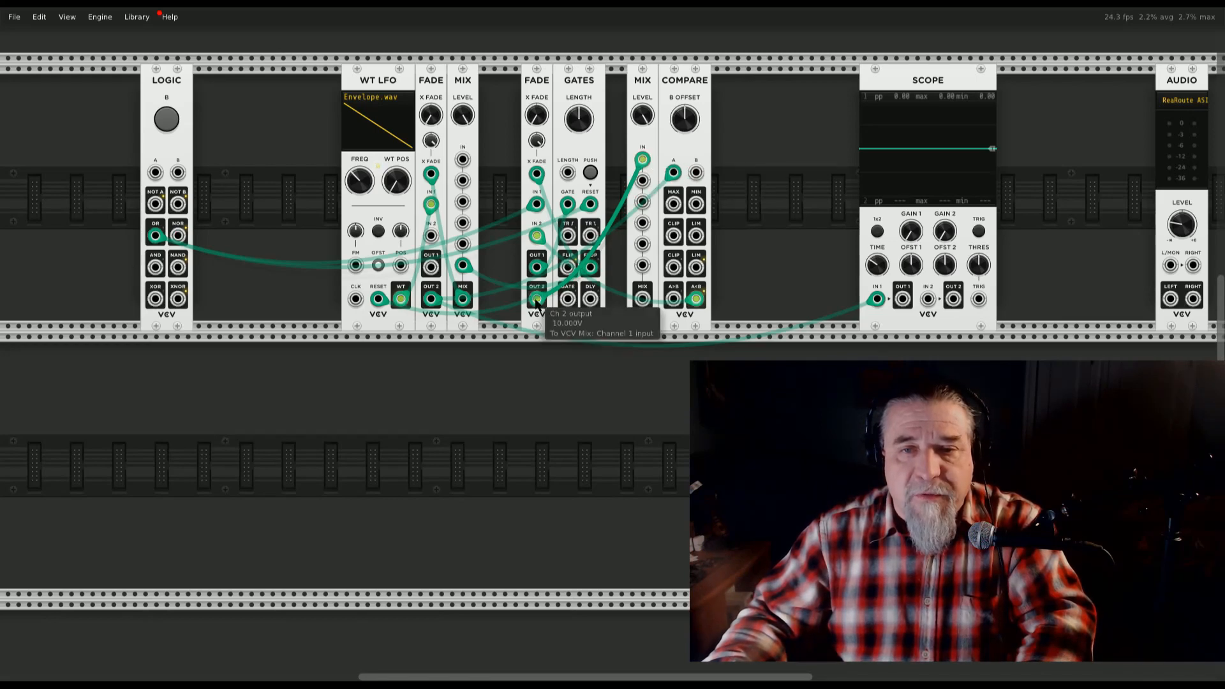
pyautogui.moveTo(537, 298); pyautogui.dragTo(572, 308)
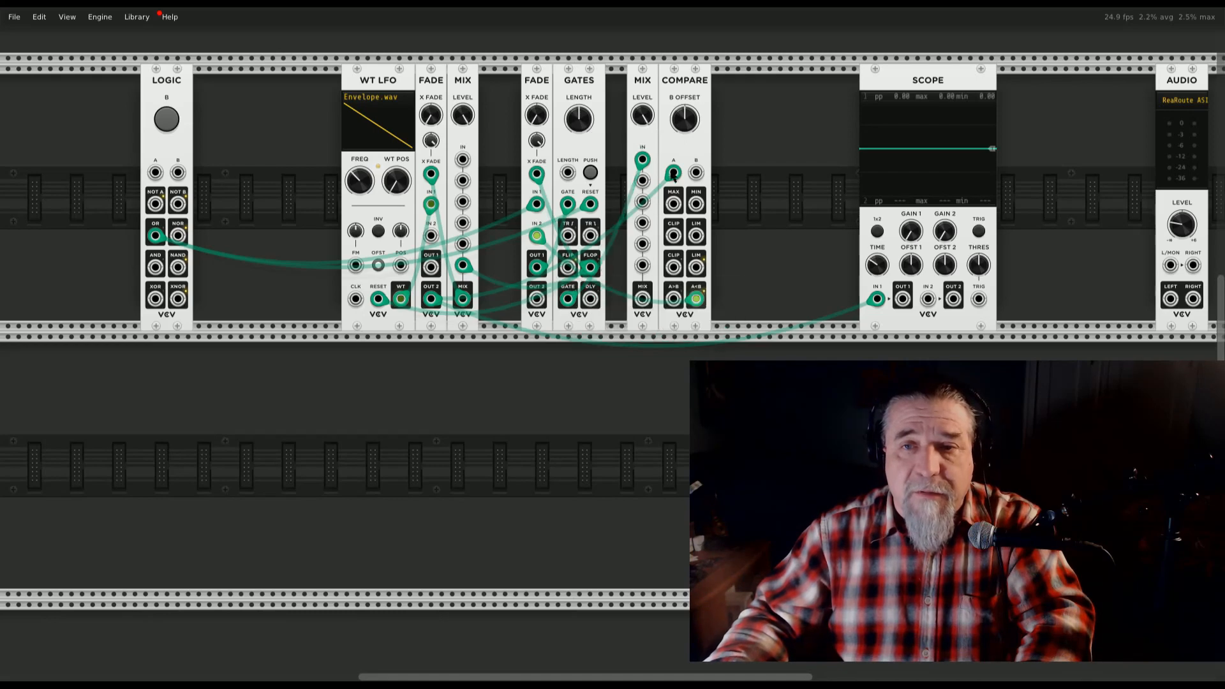
pyautogui.moveTo(643, 160); pyautogui.dragTo(644, 182)
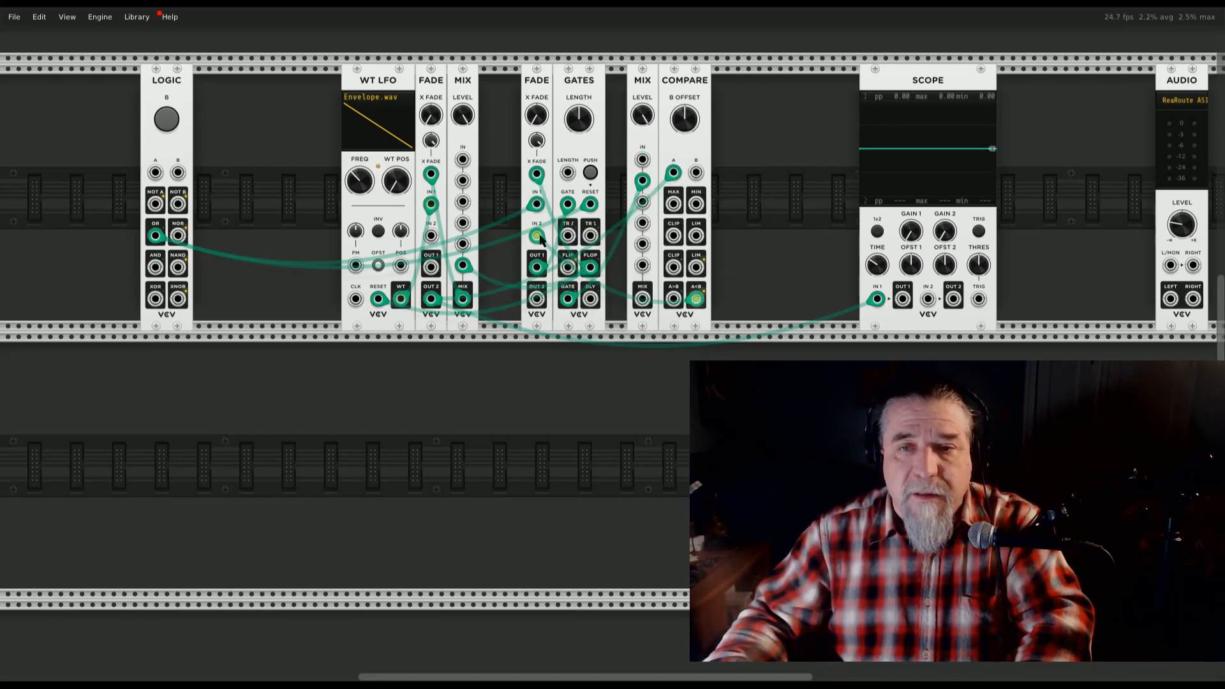
pyautogui.moveTo(538, 237); pyautogui.dragTo(645, 203)
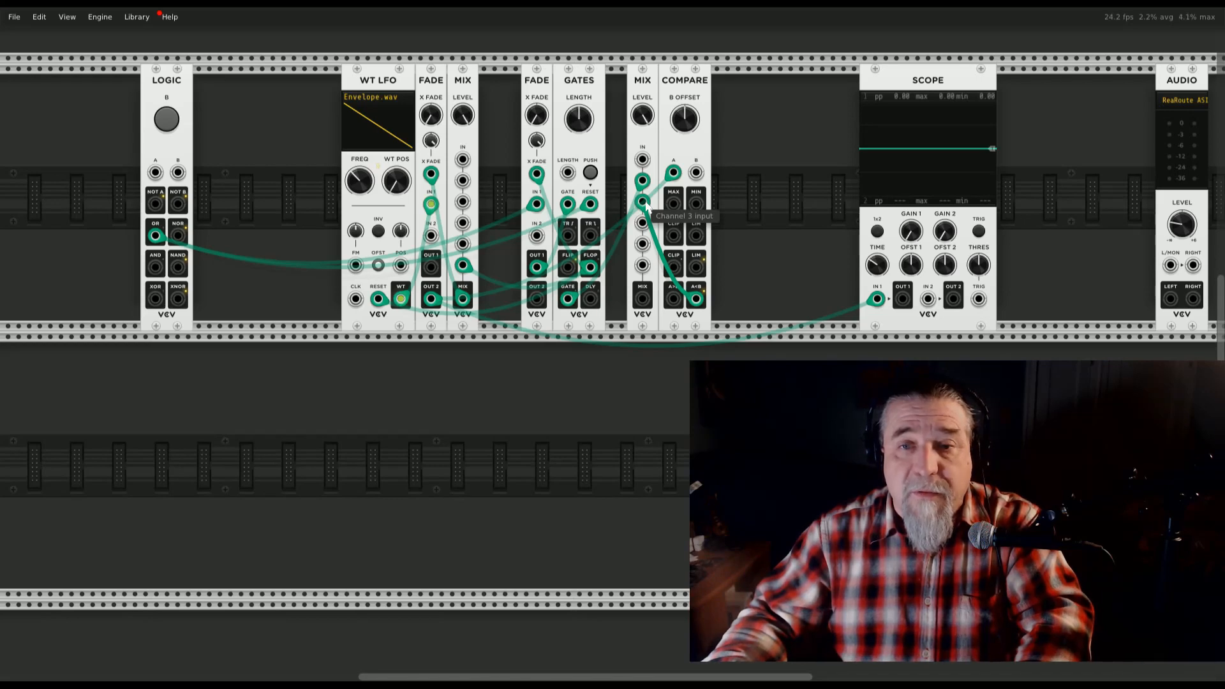
pyautogui.moveTo(646, 207); pyautogui.dragTo(646, 207)
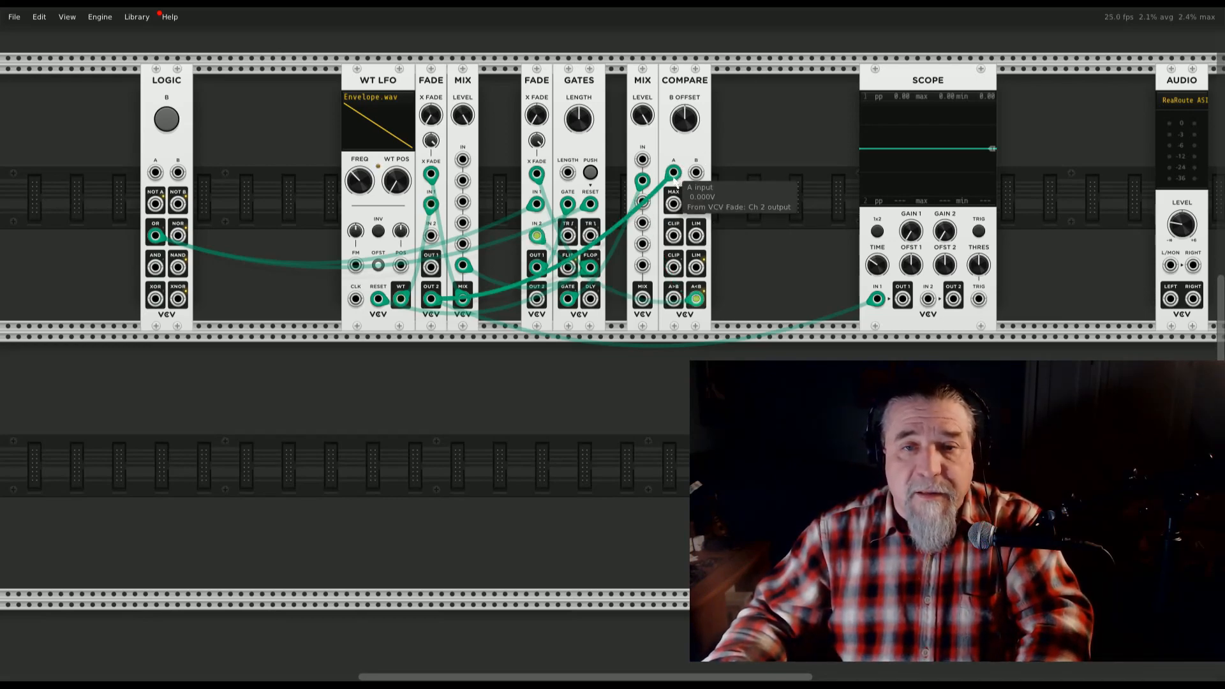
pyautogui.moveTo(675, 180); pyautogui.dragTo(644, 213)
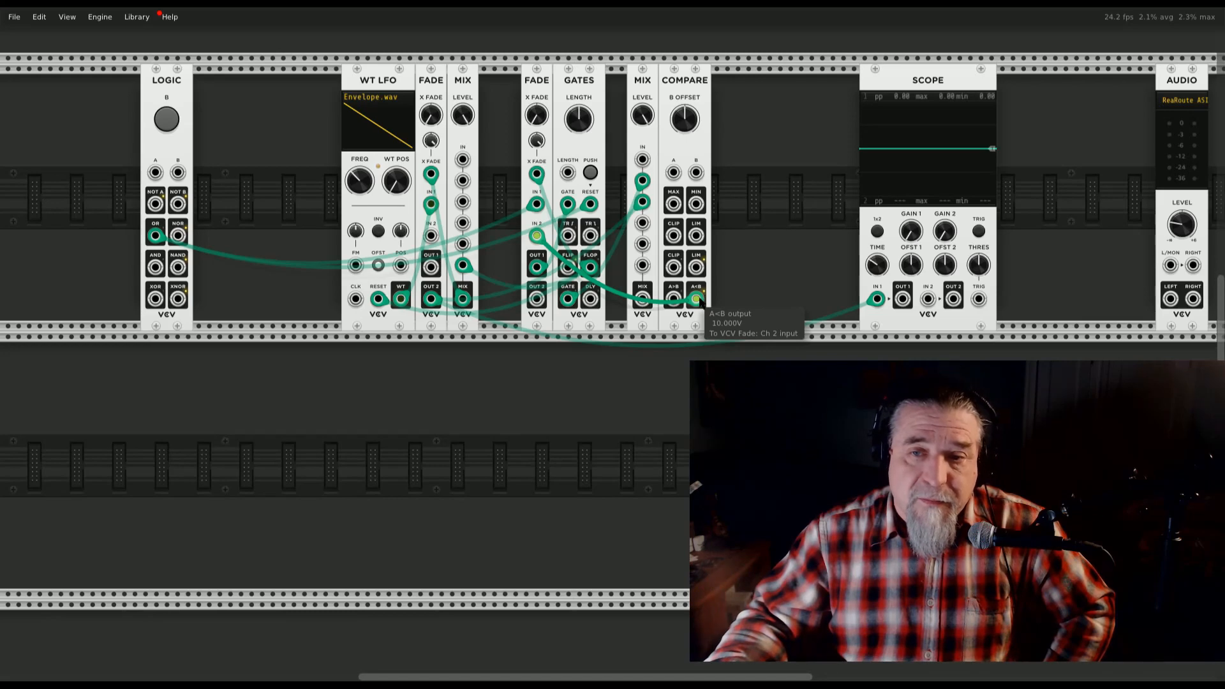
pyautogui.rightClick(642, 298)
pyautogui.click(658, 369)
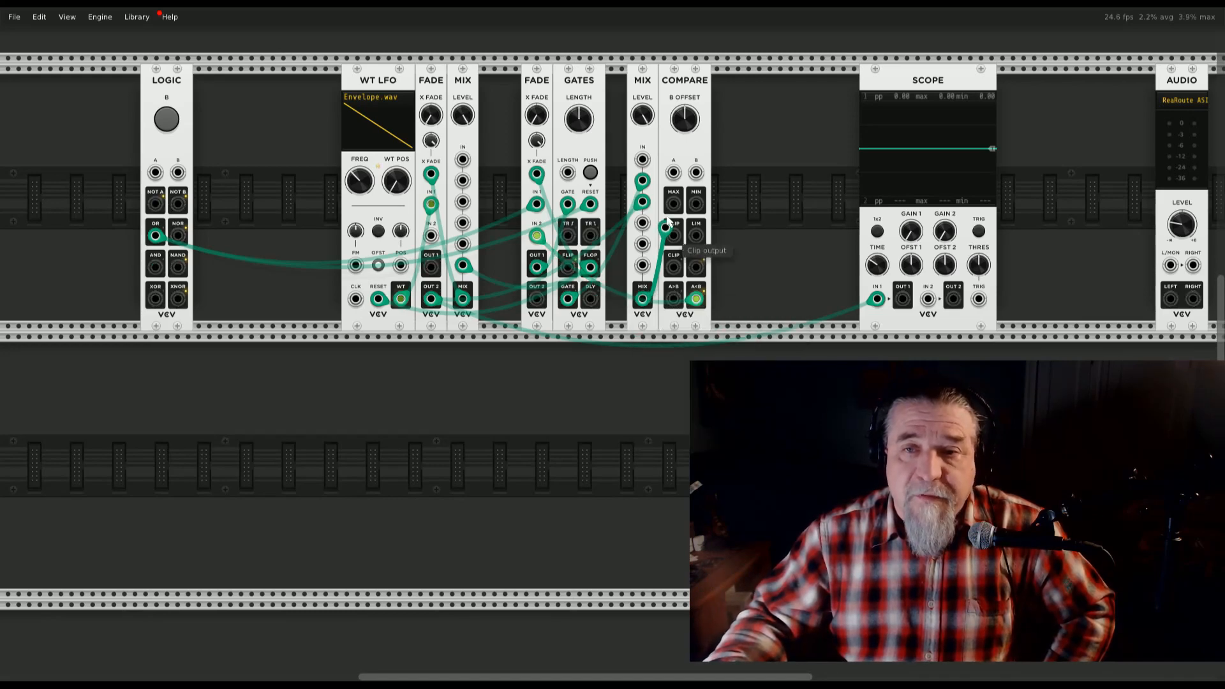
pyautogui.click(673, 172)
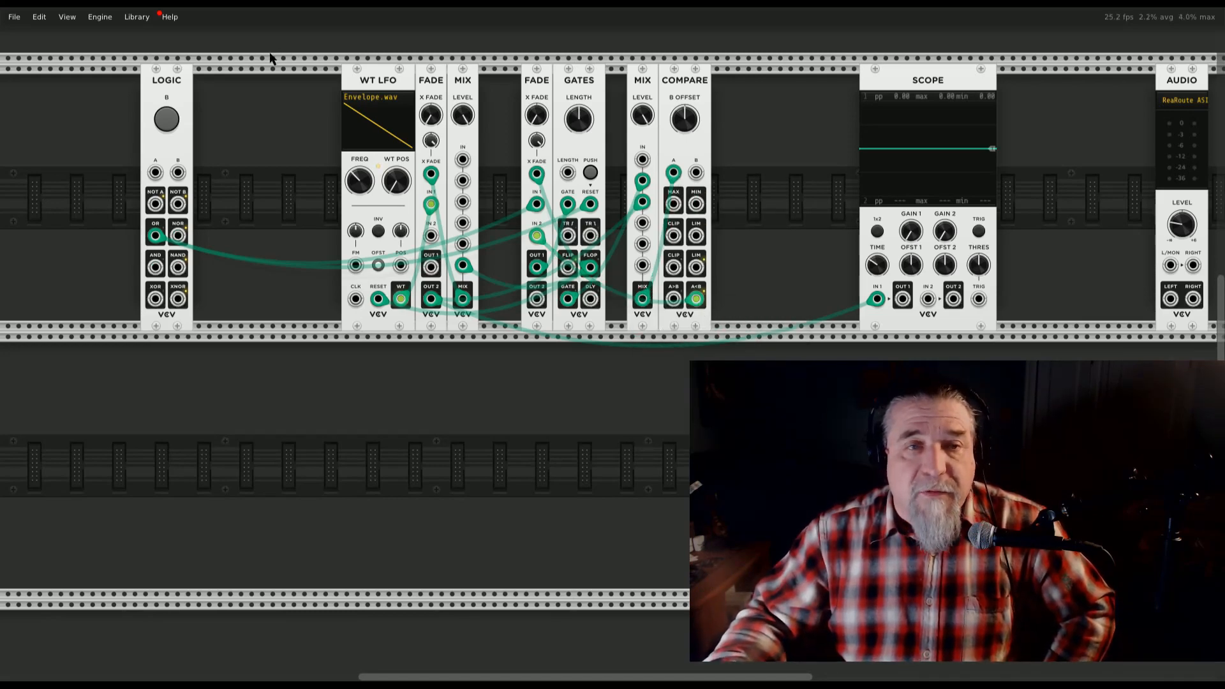
# Fire Logic's B button repeatedly to test triggering and mid-cycle retriggering of the falling envelope on the Scope
pyautogui.click(169, 127)
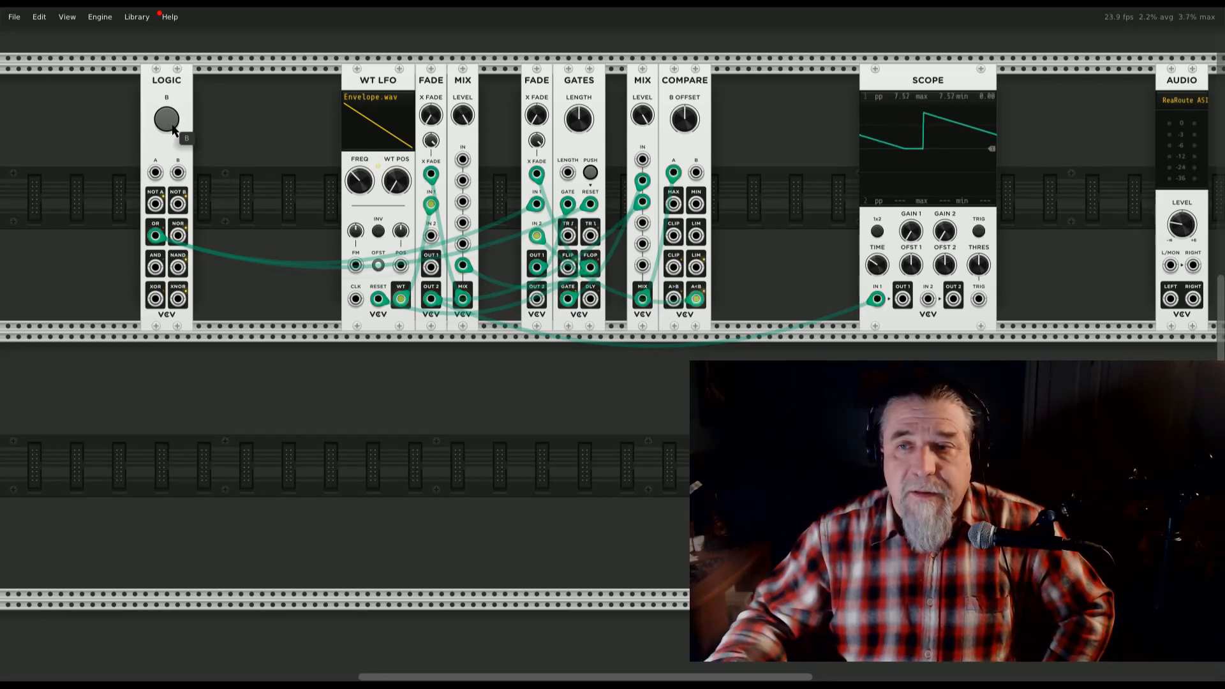
pyautogui.click(174, 124)
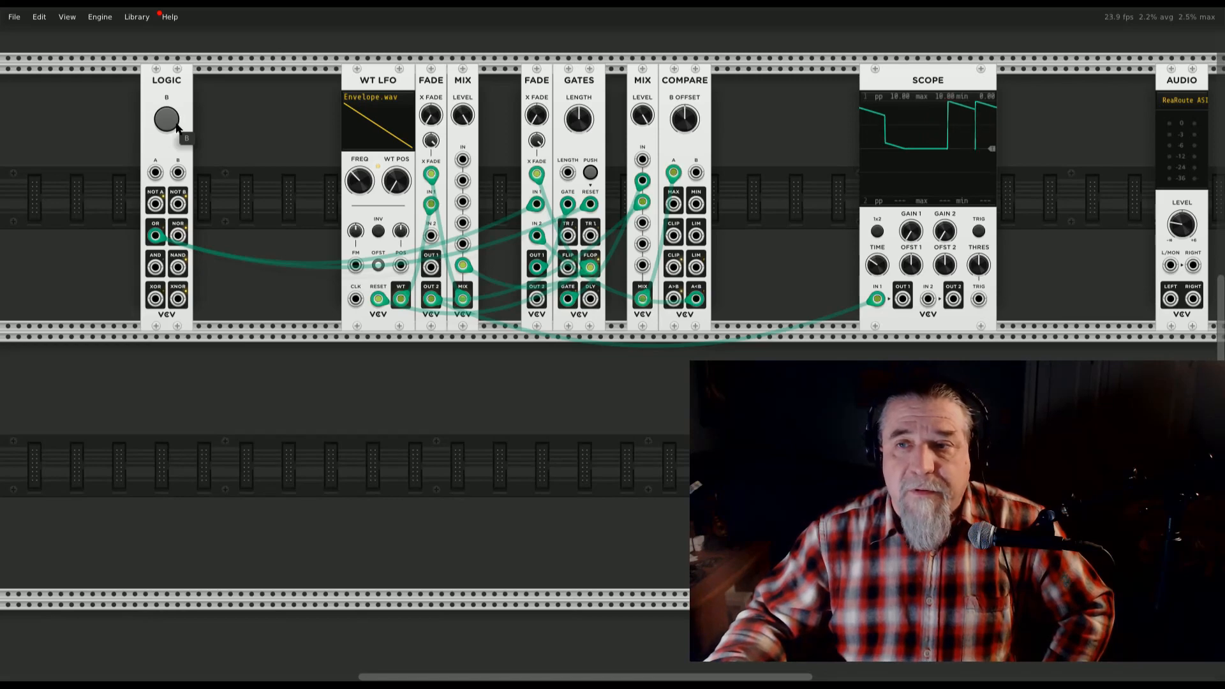
pyautogui.click(177, 127)
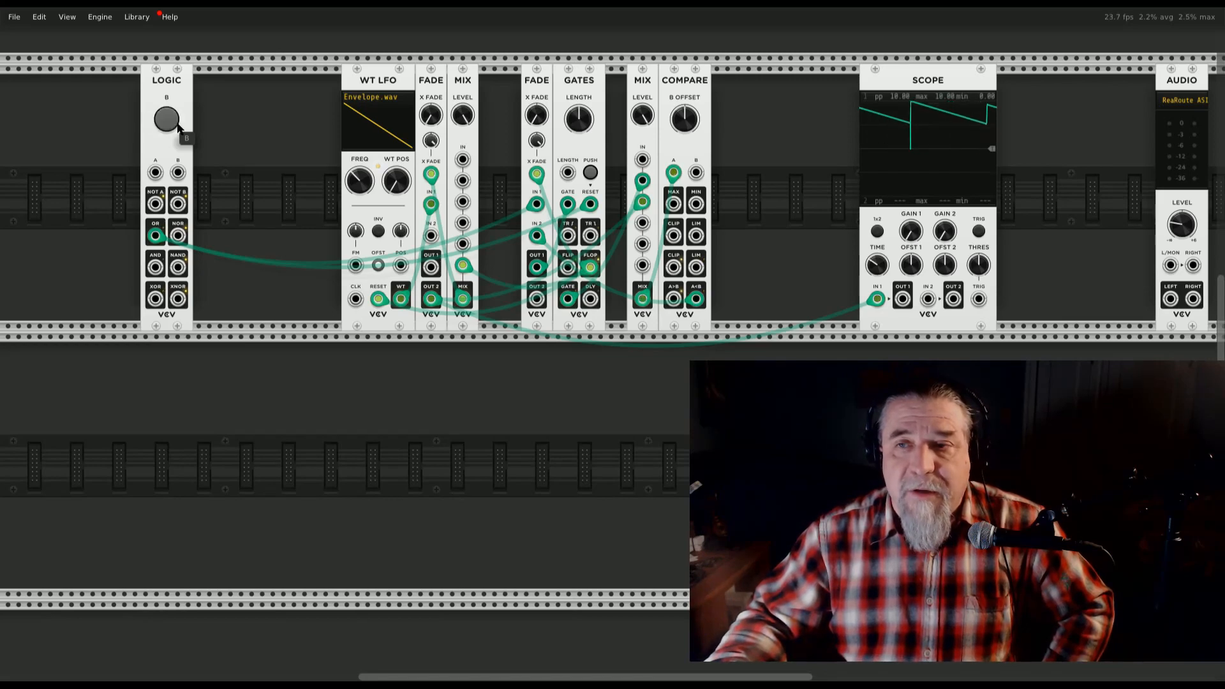
pyautogui.click(179, 128)
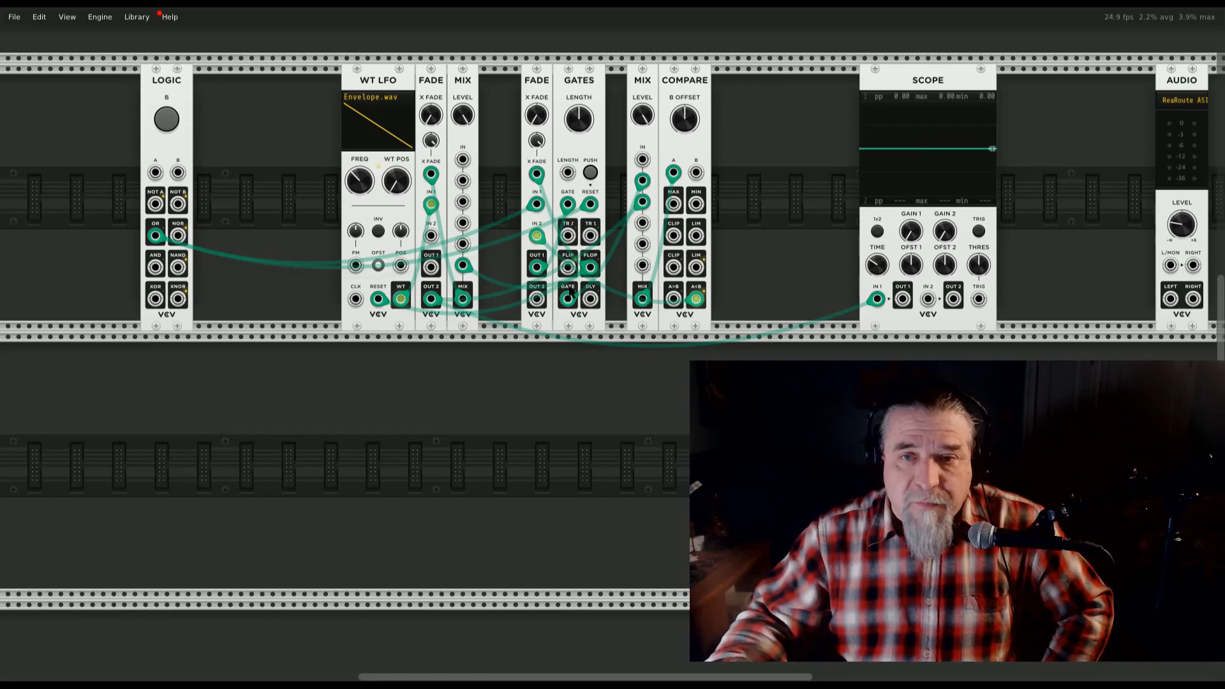
pyautogui.moveTo(581, 120)
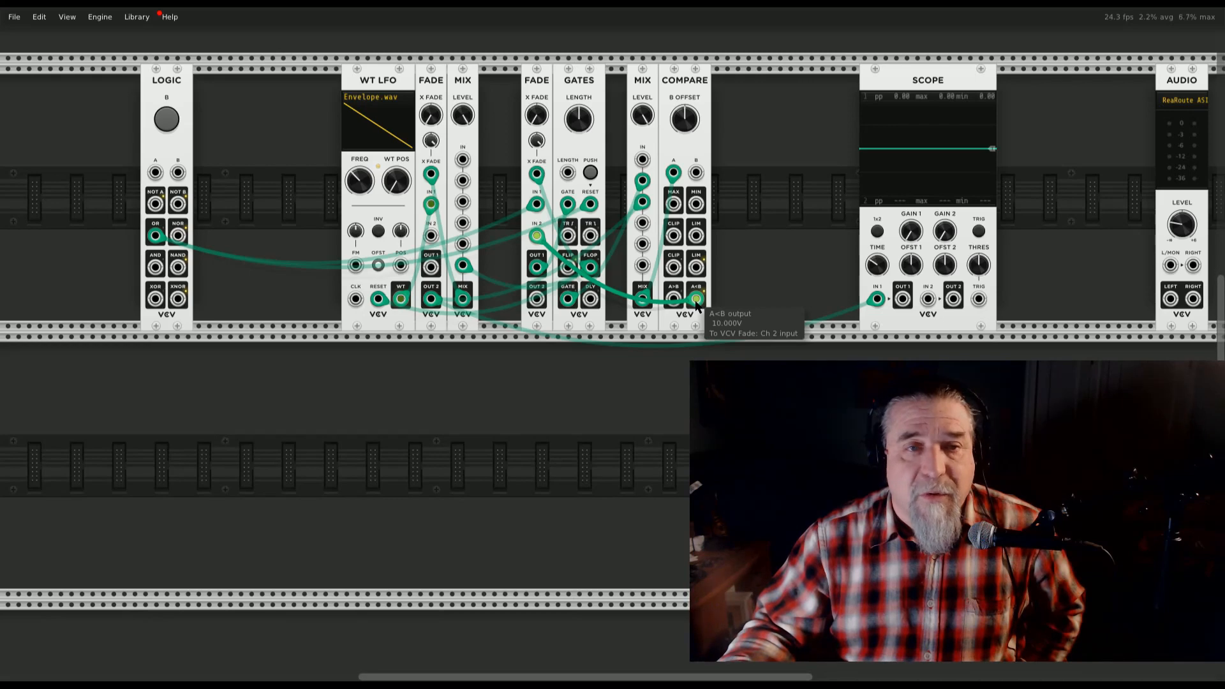
pyautogui.click(167, 120)
pyautogui.click(171, 122)
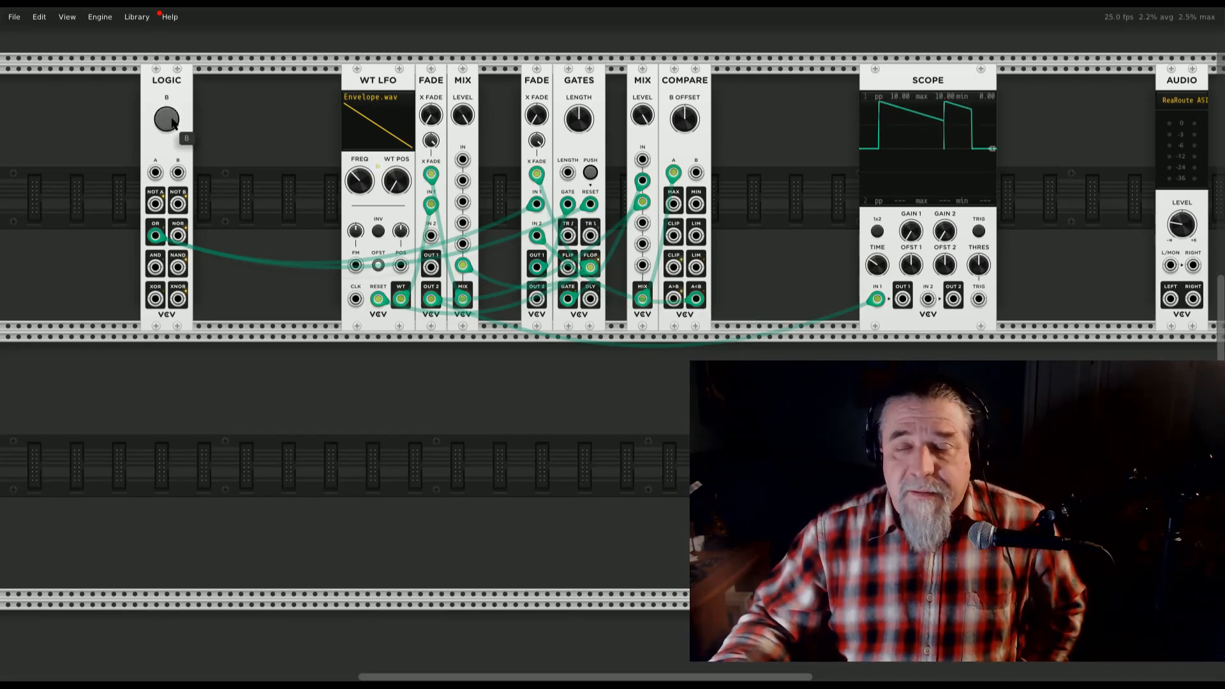
pyautogui.click(174, 121)
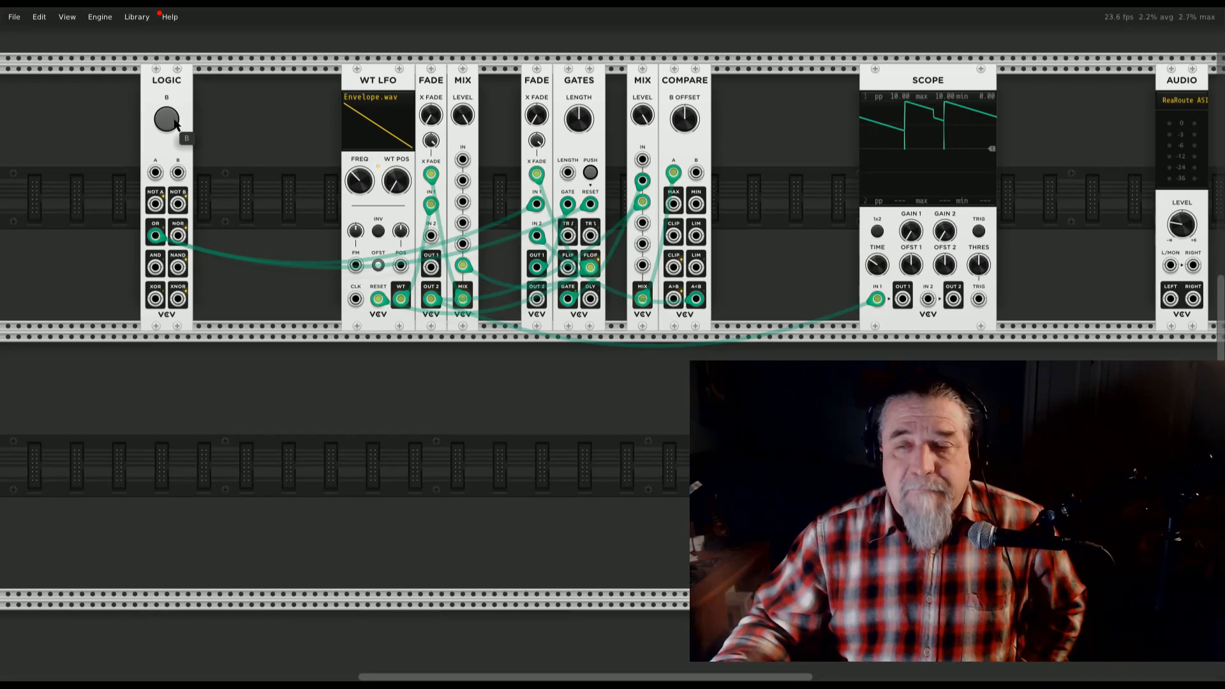
# Raise the WT LFO's frequency and fire Logic's B button before and after to test the faster falling envelope
pyautogui.click(178, 124)
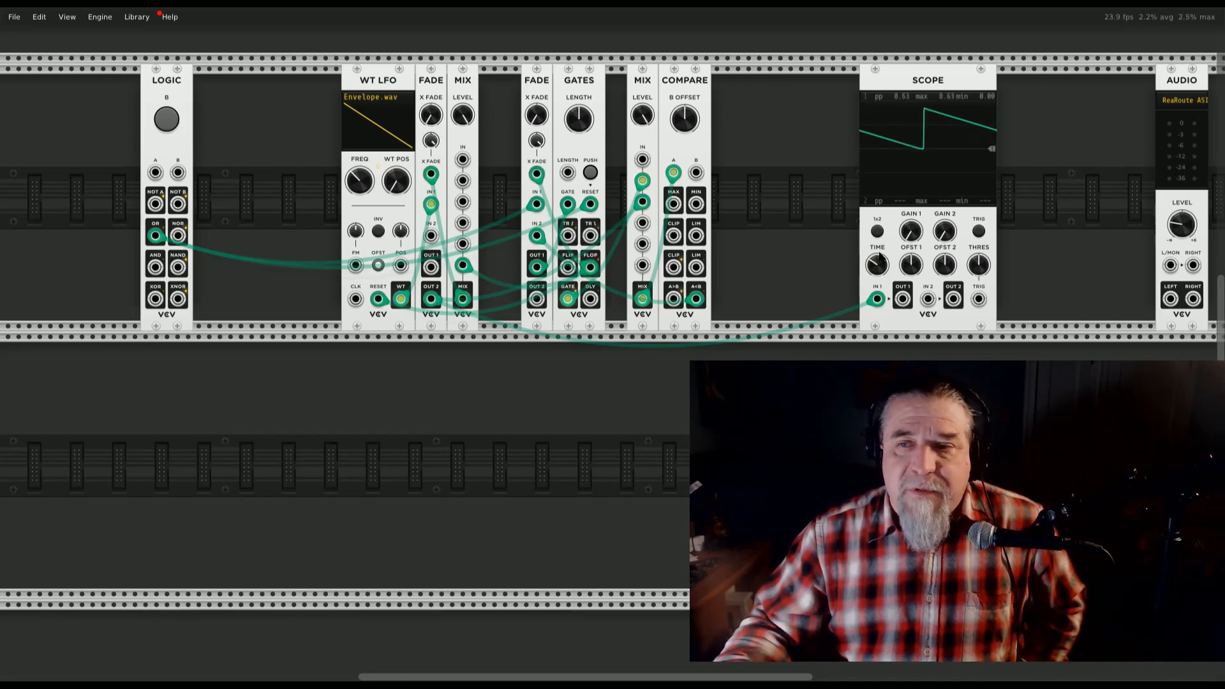
pyautogui.moveTo(359, 181); pyautogui.dragTo(359, 176)
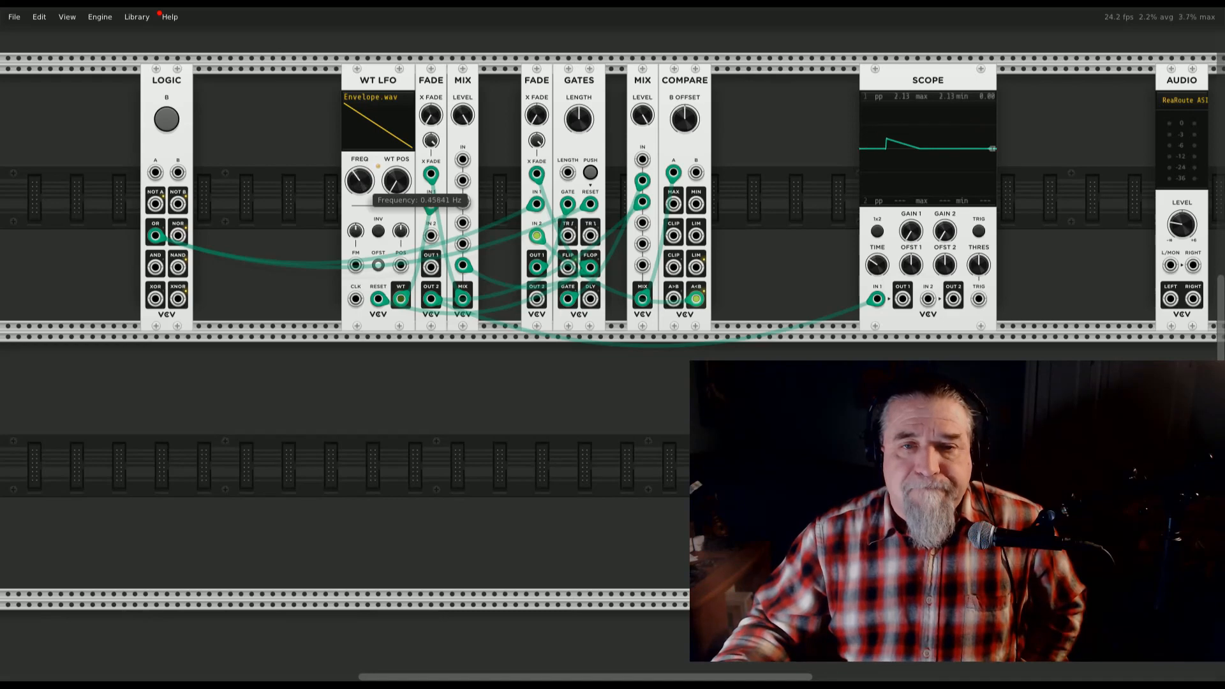
pyautogui.click(170, 117)
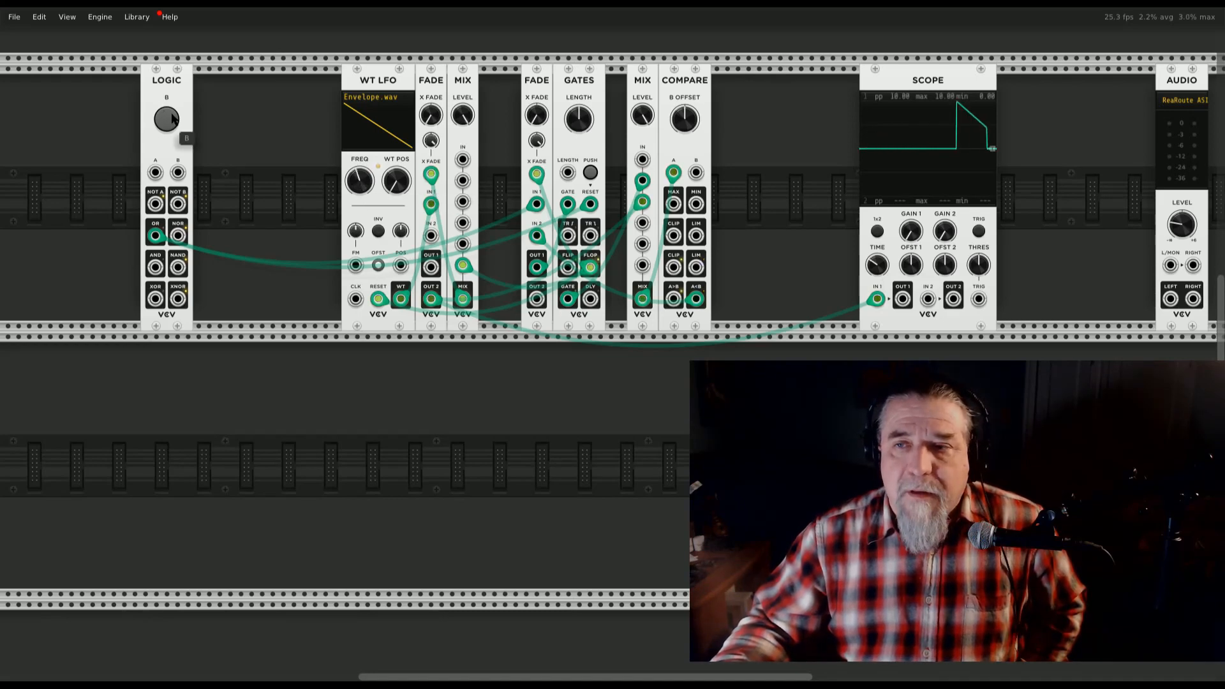
pyautogui.click(172, 119)
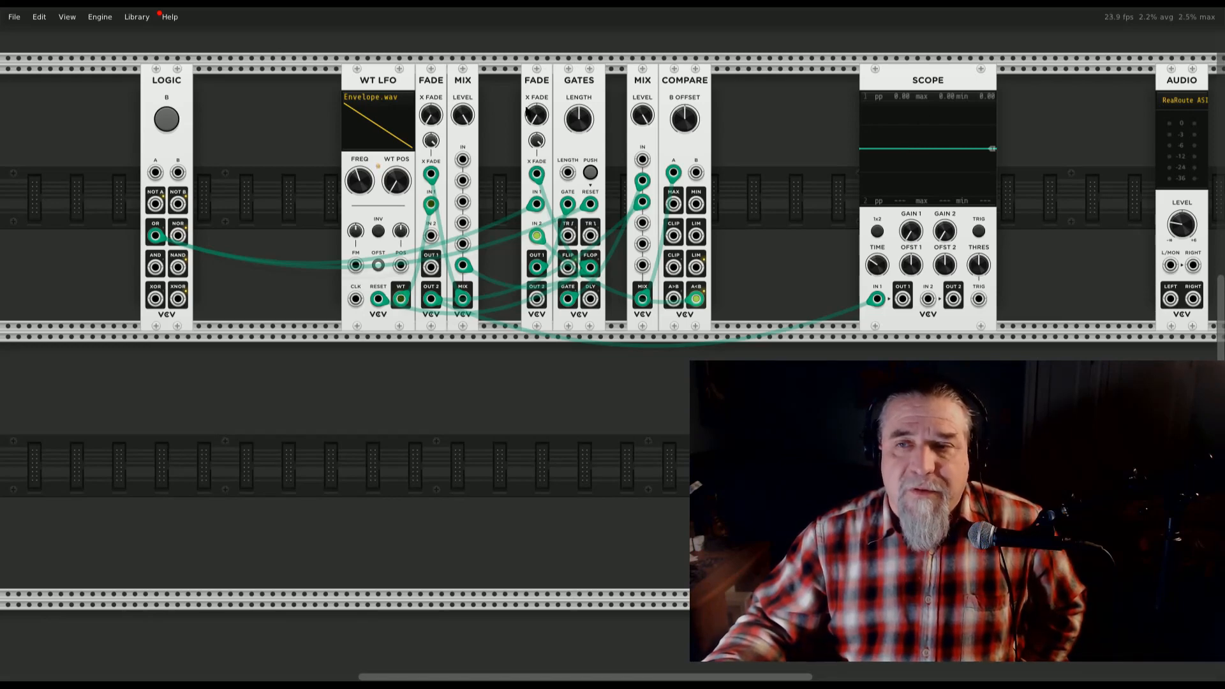
pyautogui.click(171, 120)
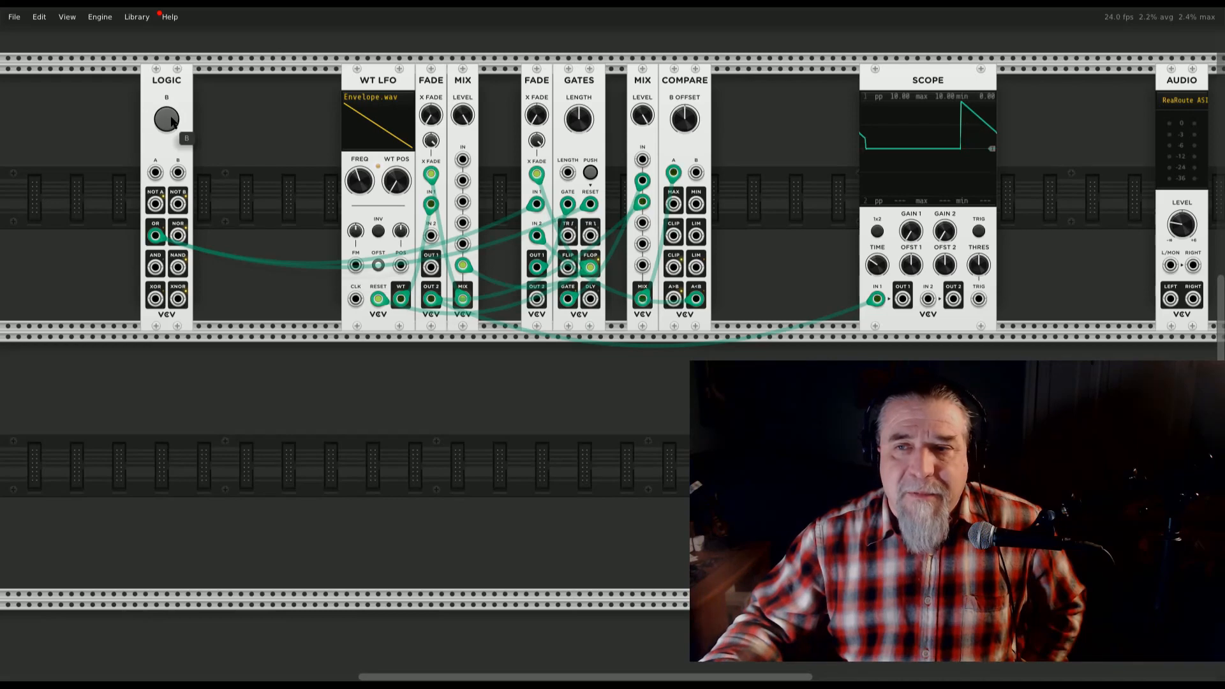
pyautogui.click(172, 121)
pyautogui.click(174, 122)
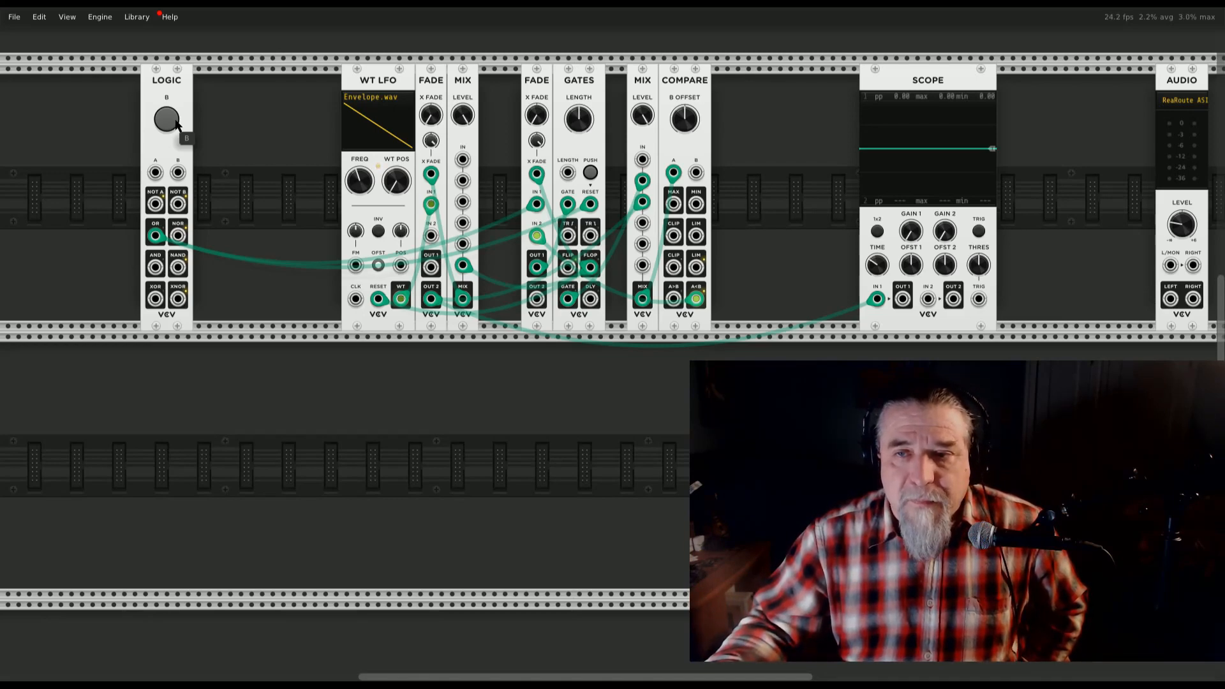
# Add a VCO and a VCA module side by side in the empty row, with the VCA just below the gap between Compare and Scope
pyautogui.scroll(4, 273, 157)
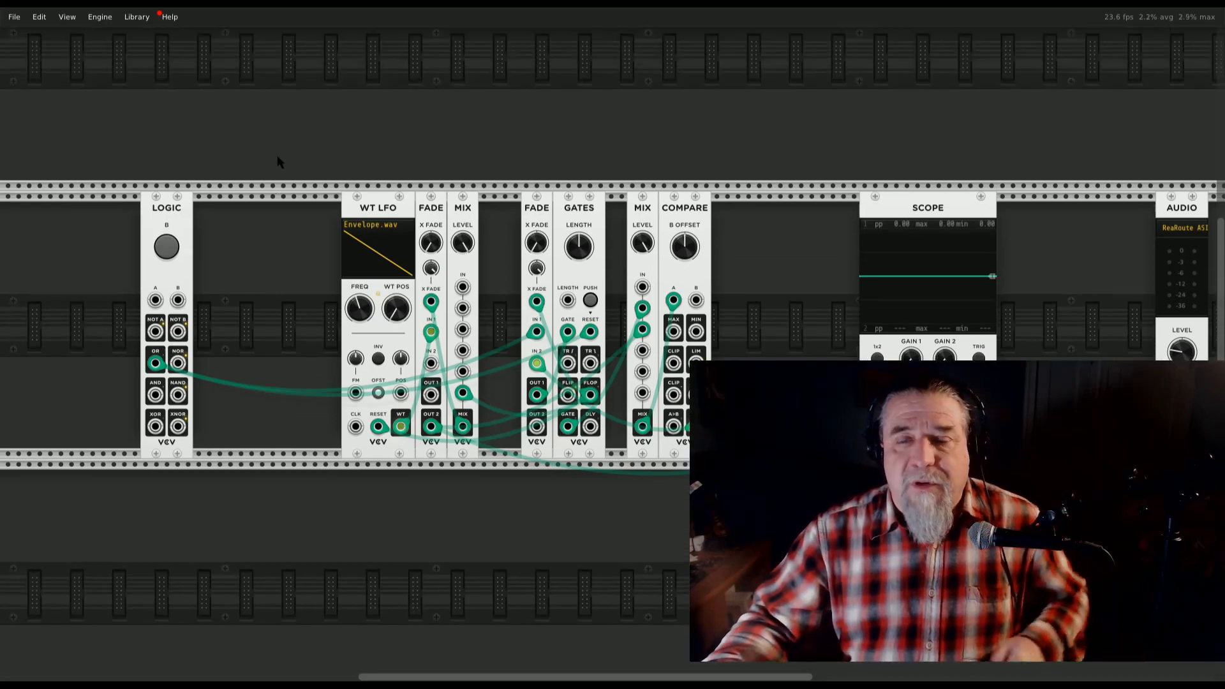
pyautogui.scroll(5, 279, 162)
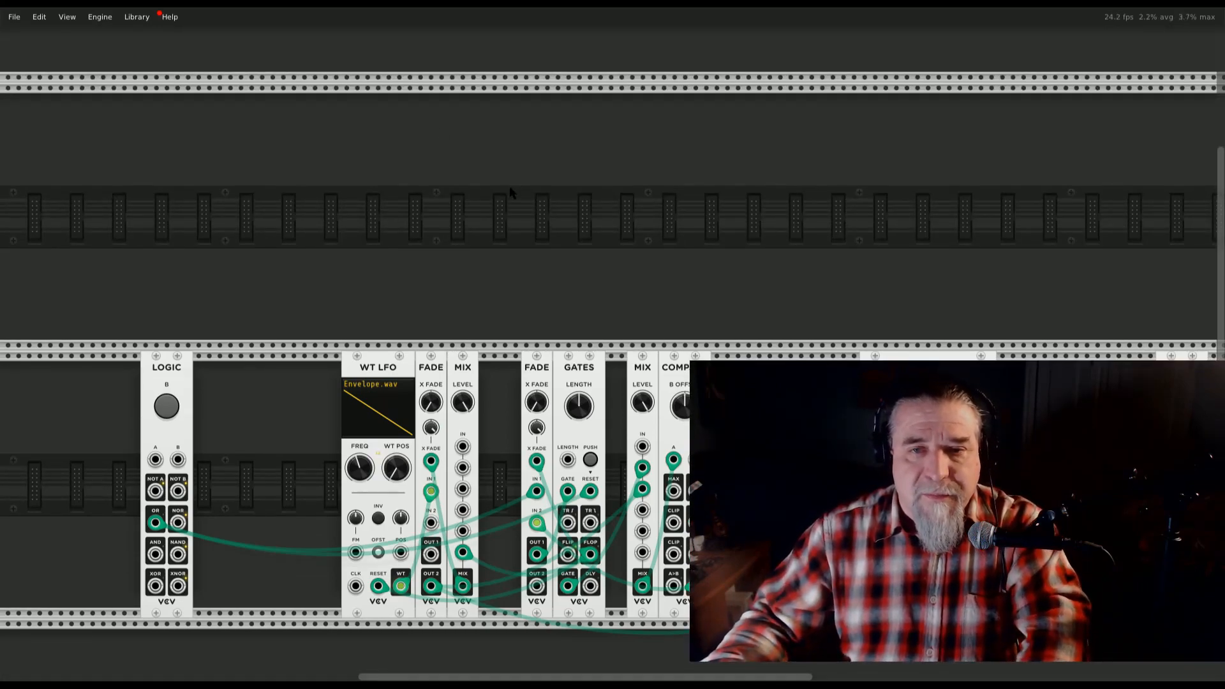
pyautogui.scroll(-9, 510, 192)
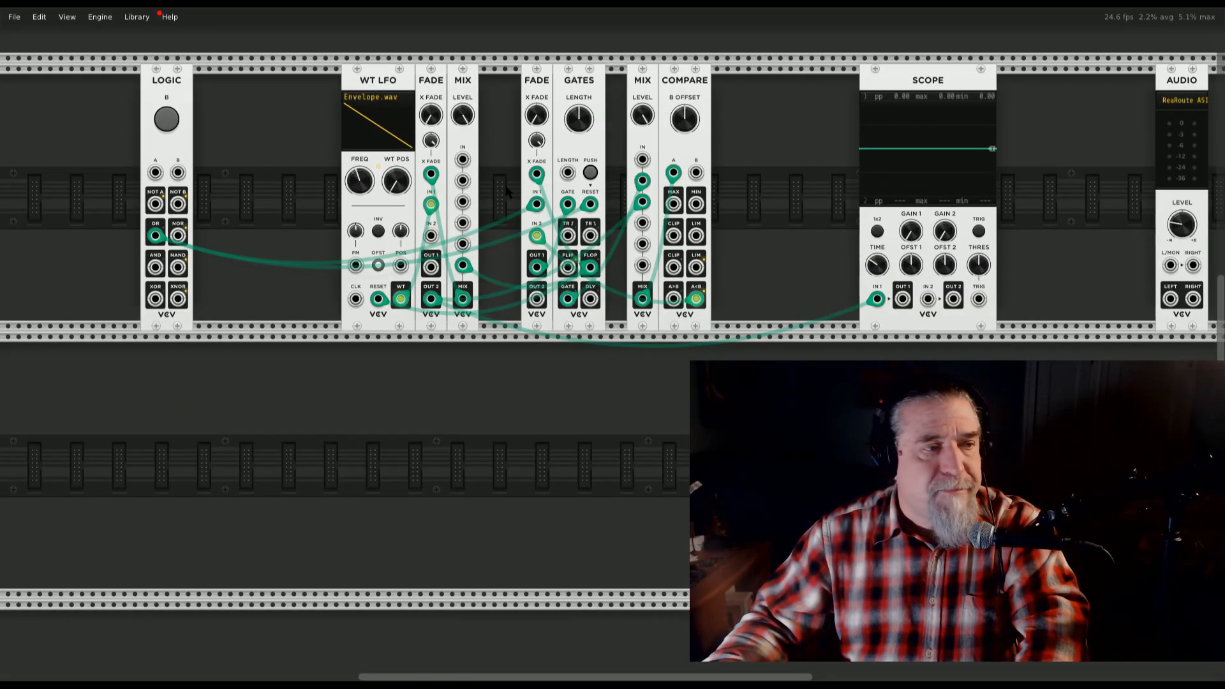
pyautogui.rightClick(442, 397)
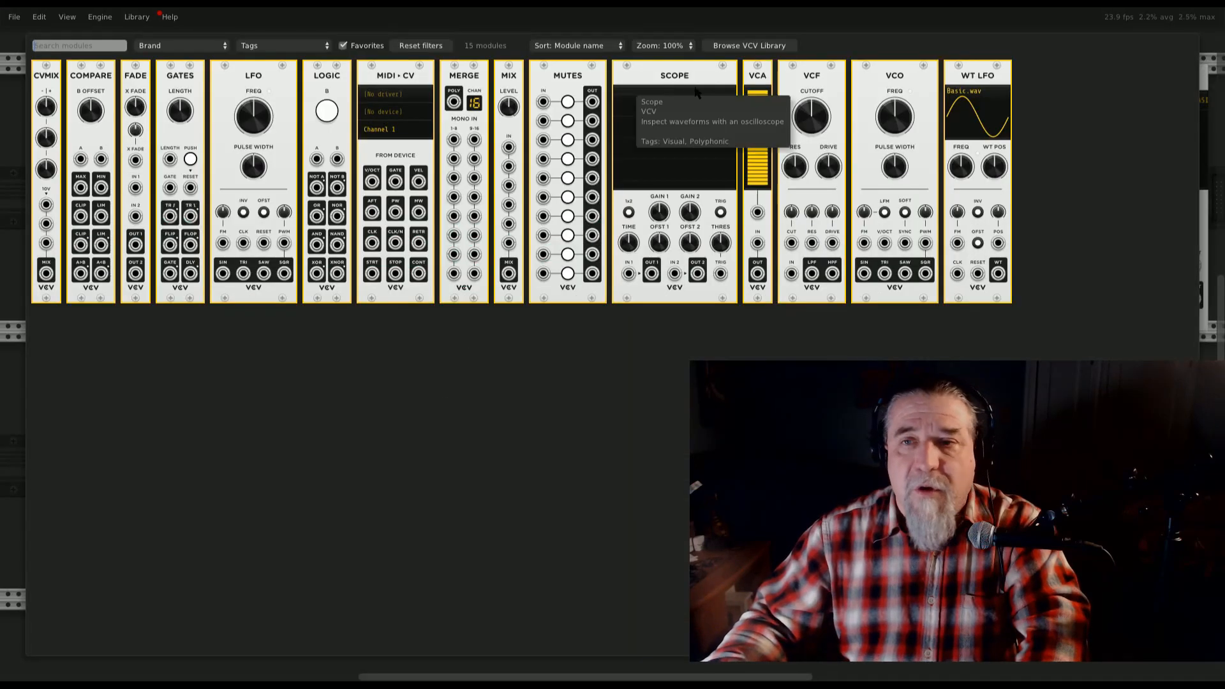
pyautogui.click(892, 96)
pyautogui.moveTo(542, 393); pyautogui.dragTo(637, 402)
pyautogui.rightClick(305, 385)
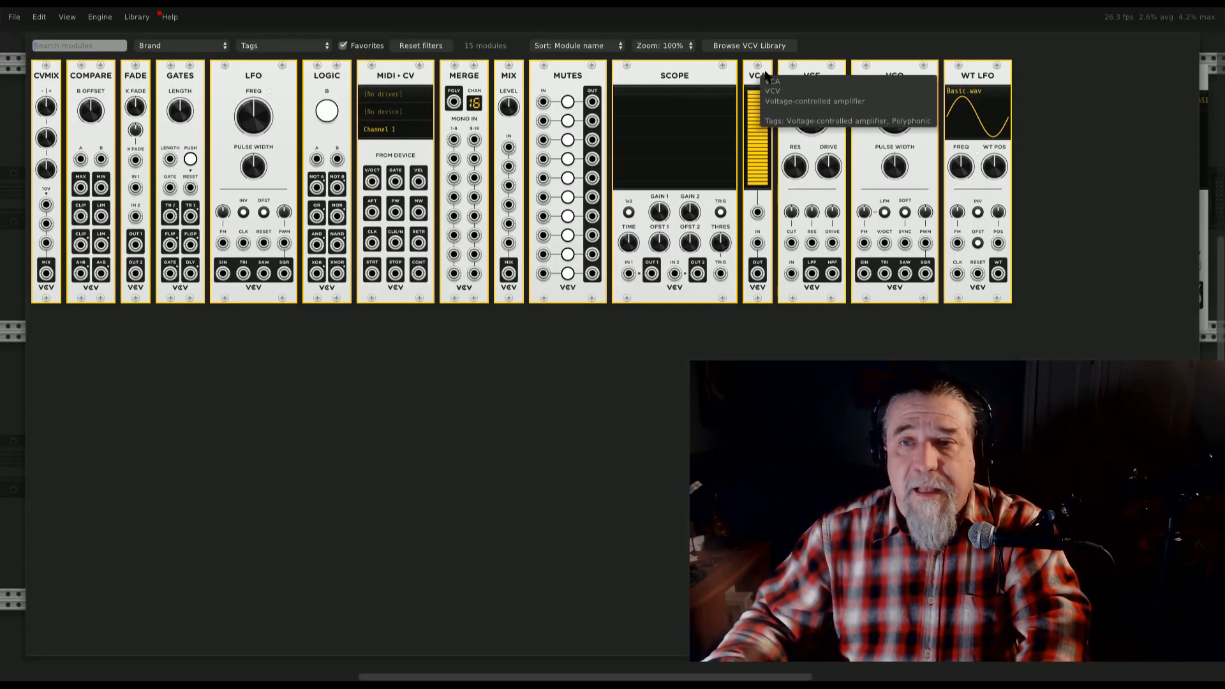
pyautogui.click(758, 127)
pyautogui.moveTo(812, 396)
pyautogui.mouseDown()
pyautogui.moveTo(717, 395)
pyautogui.moveTo(812, 396)
pyautogui.mouseUp()
pyautogui.moveTo(678, 348); pyautogui.dragTo(794, 351)
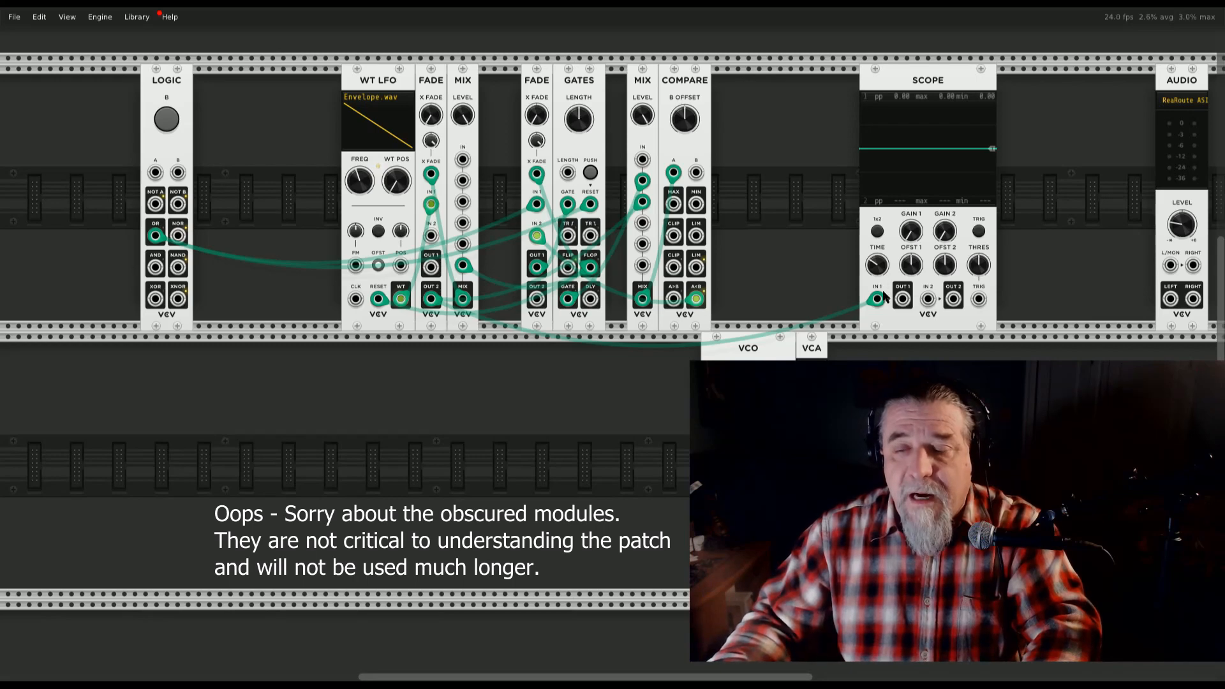
# Patch the first Fade's OUT 2 also into the VCA's CV, the VCA's output into Scope IN 2, and Scope OUT 2 into Audio's L/MON
pyautogui.moveTo(878, 300)
pyautogui.moveTo(878, 299); pyautogui.dragTo(814, 503)
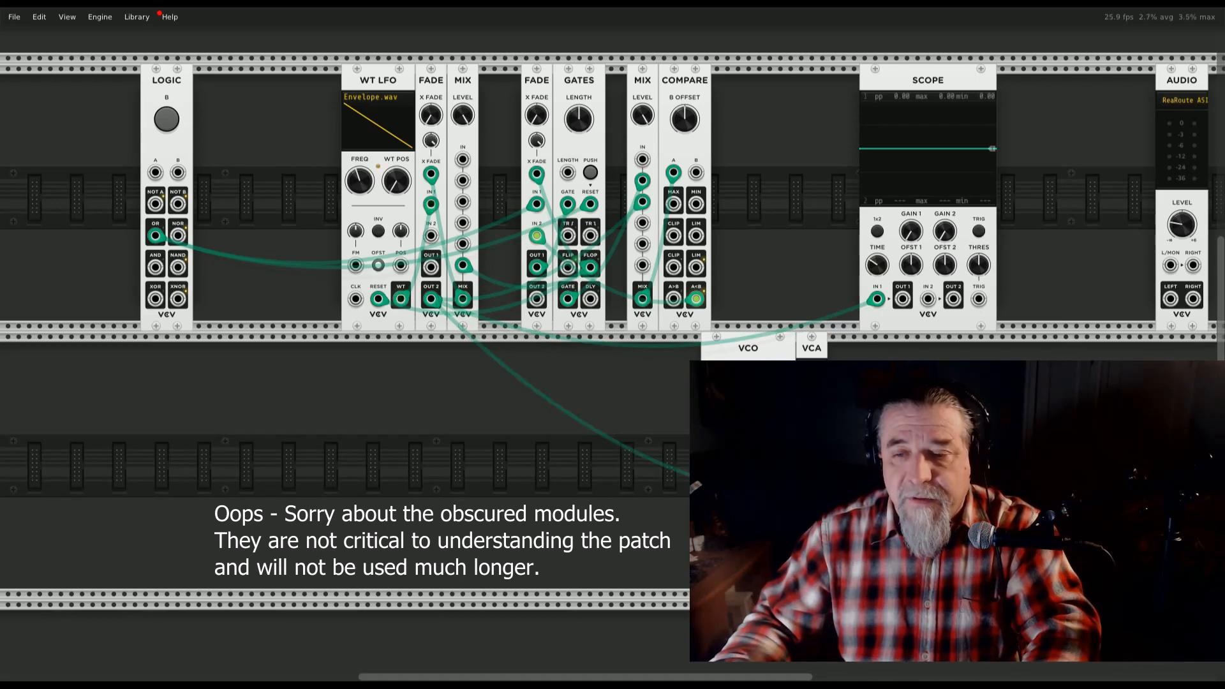
pyautogui.moveTo(898, 343); pyautogui.dragTo(931, 298)
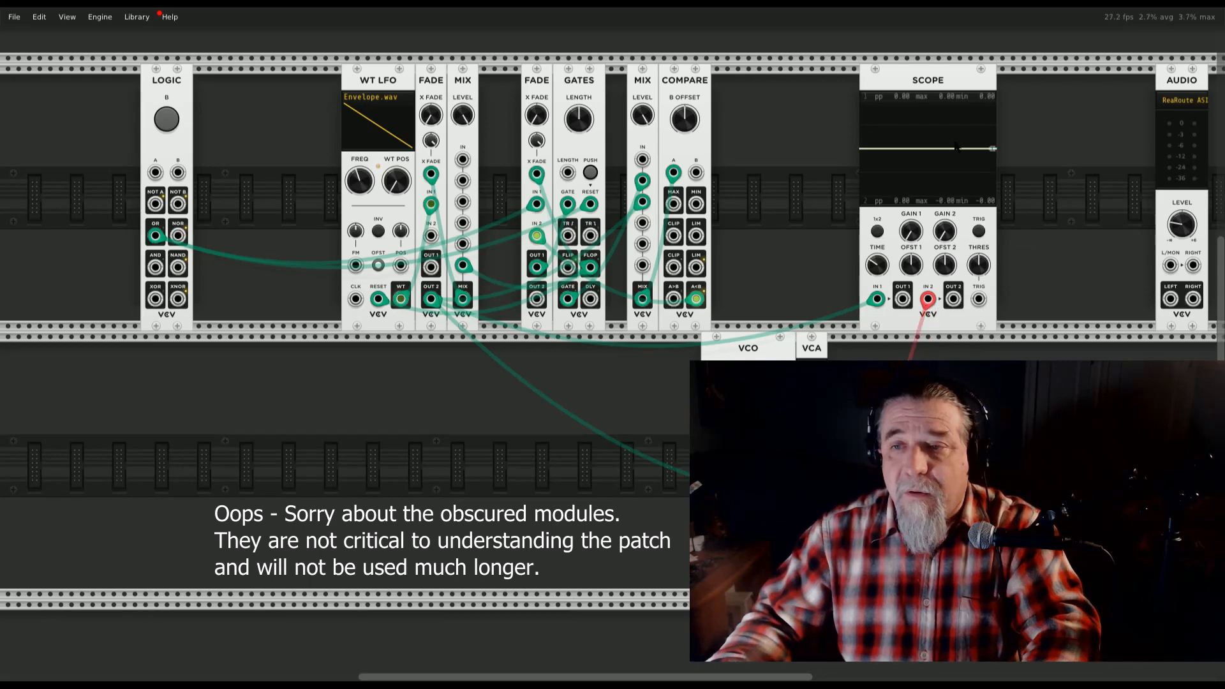
pyautogui.moveTo(953, 299); pyautogui.dragTo(1171, 267)
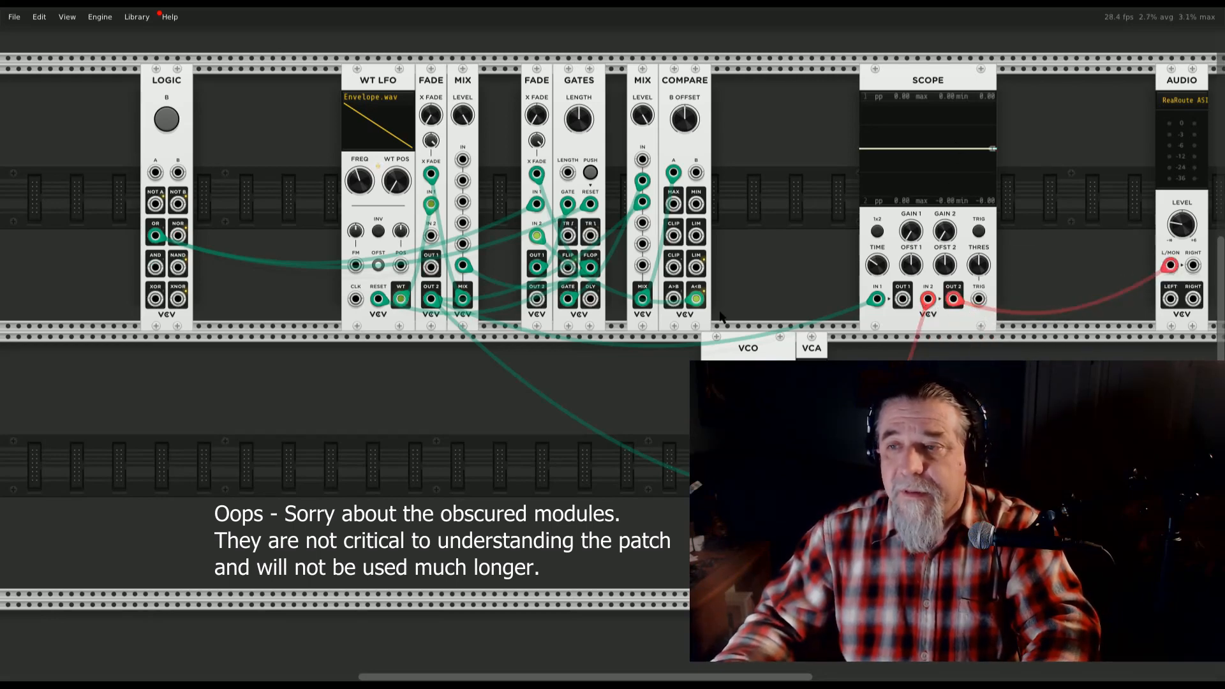
# Fire Logic's B button repeatedly, both singly and in rapid bursts, to check how the falling envelope shapes the VCO sound
pyautogui.click(169, 117)
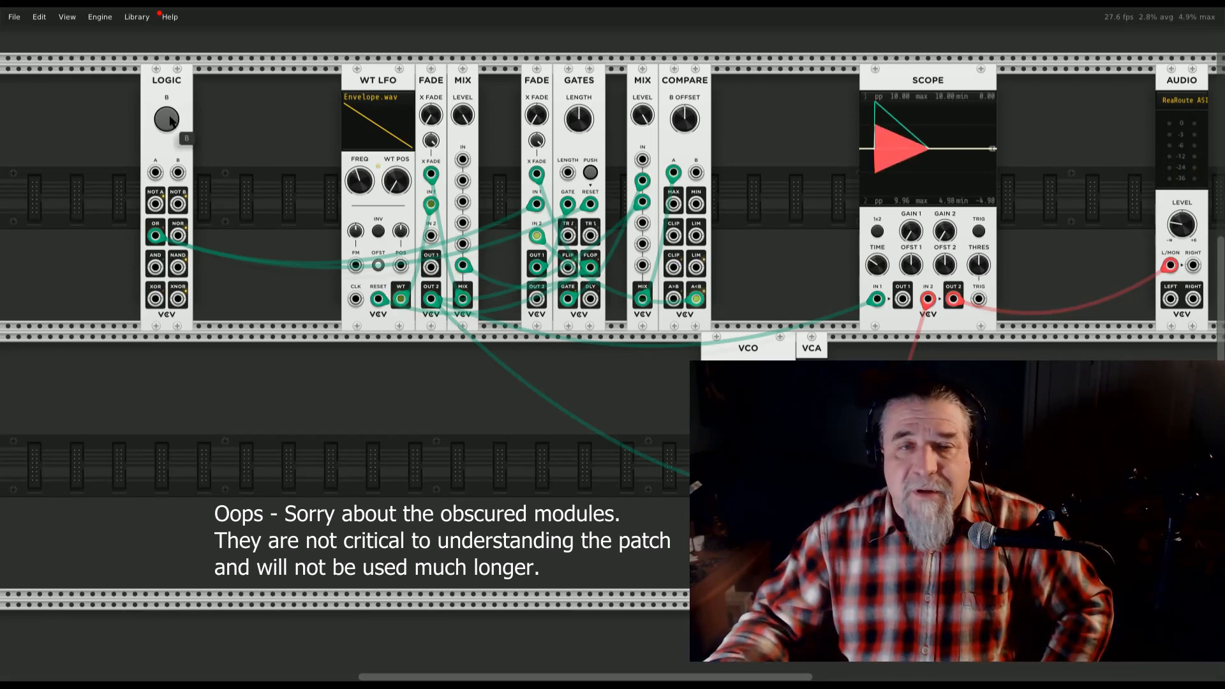
pyautogui.click(169, 117)
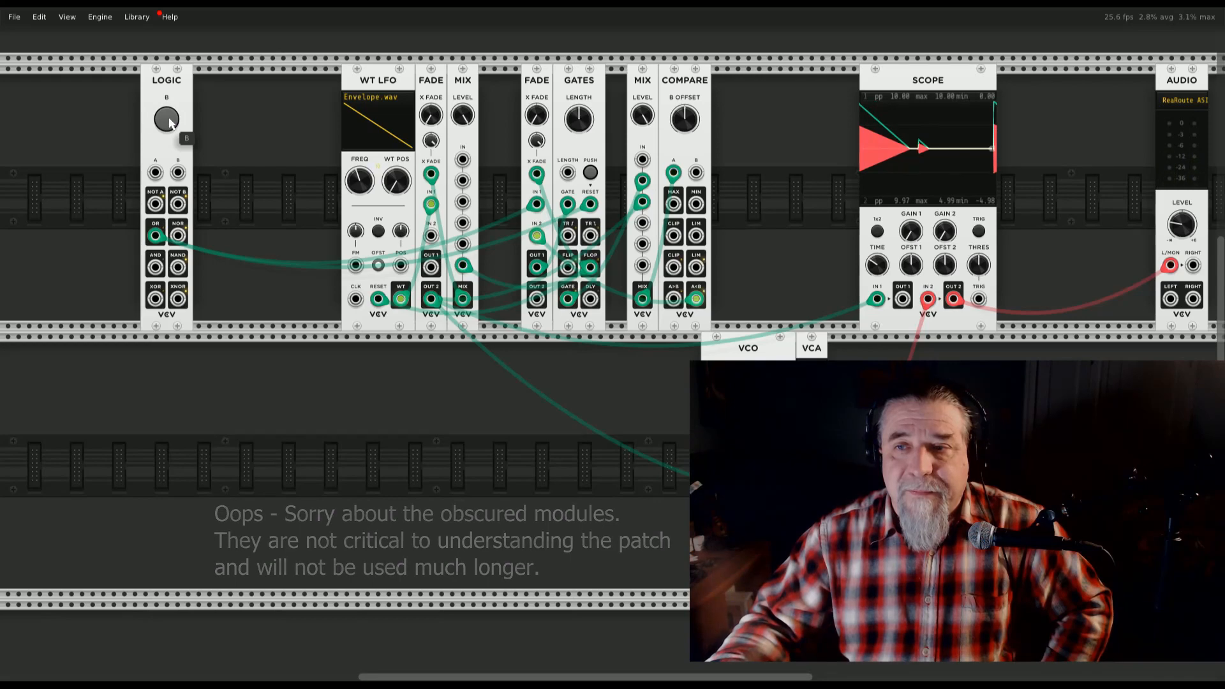
pyautogui.click(170, 118)
pyautogui.click(171, 121)
pyautogui.click(171, 122)
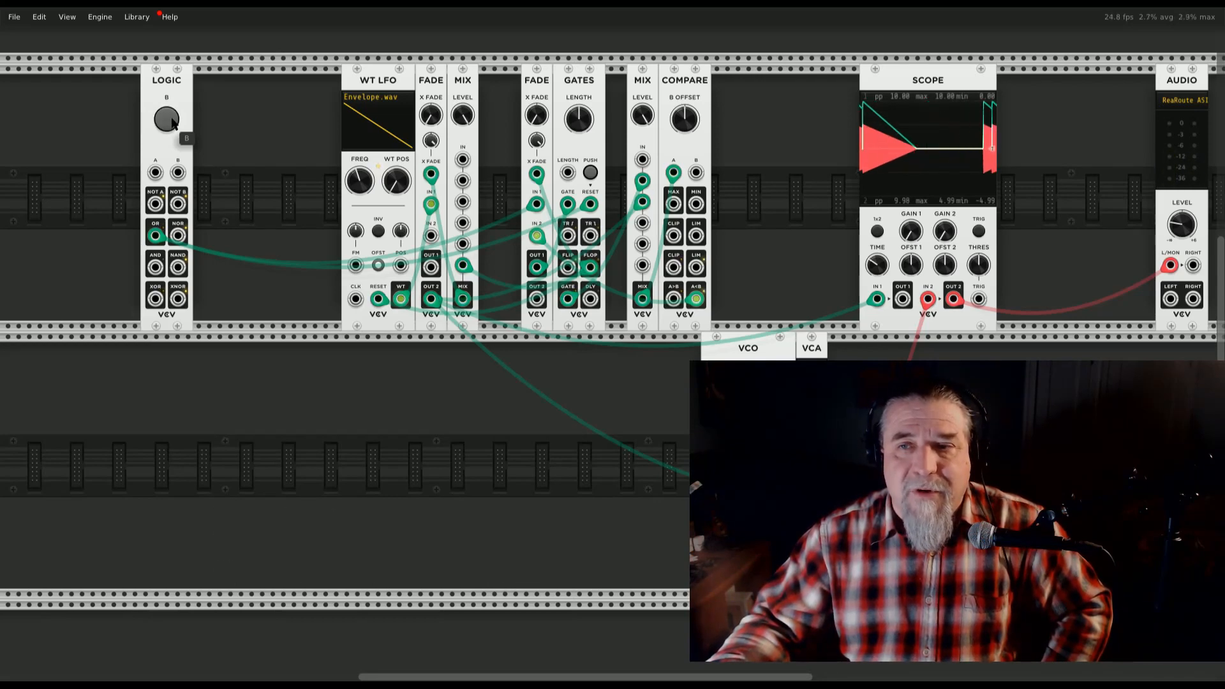
pyautogui.click(172, 122)
pyautogui.click(173, 122)
pyautogui.click(173, 122)
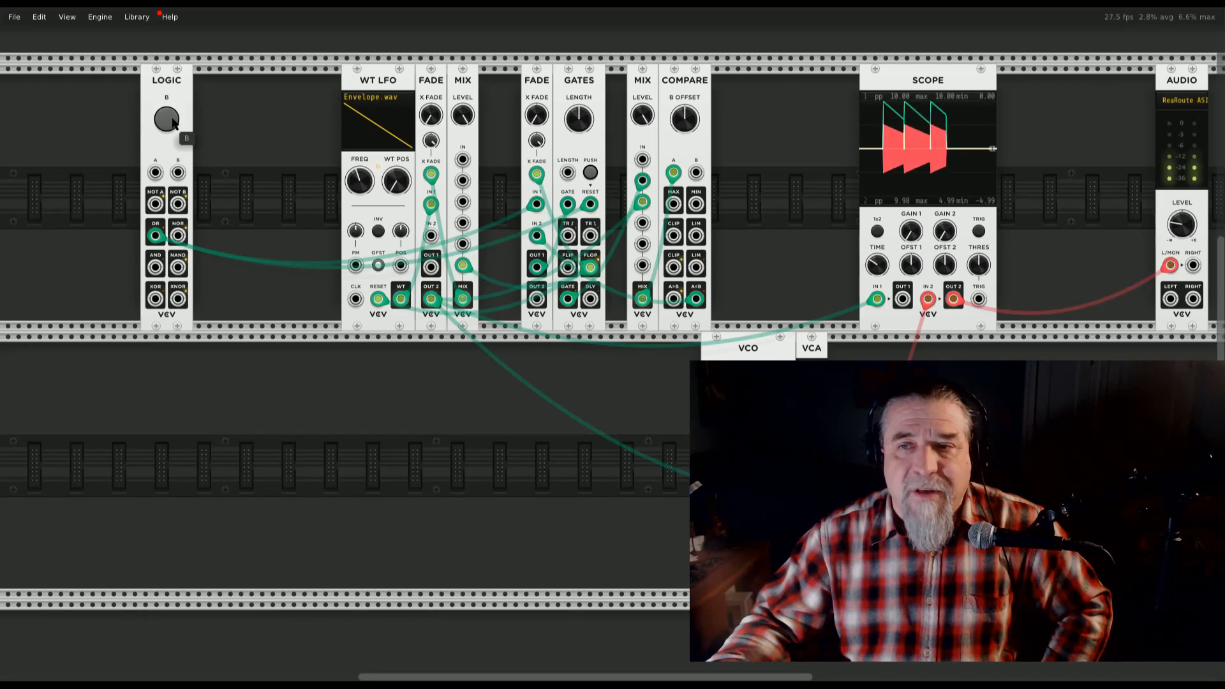
pyautogui.click(174, 124)
pyautogui.click(174, 122)
pyautogui.click(174, 122)
pyautogui.click(173, 121)
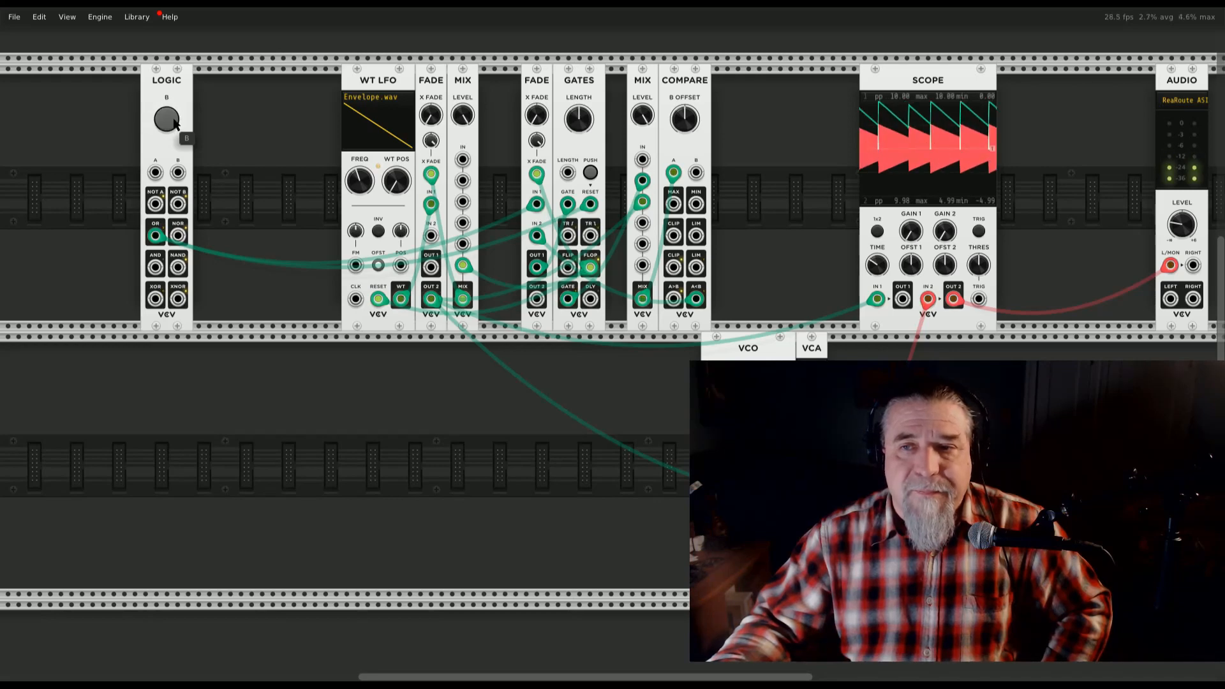
pyautogui.click(174, 123)
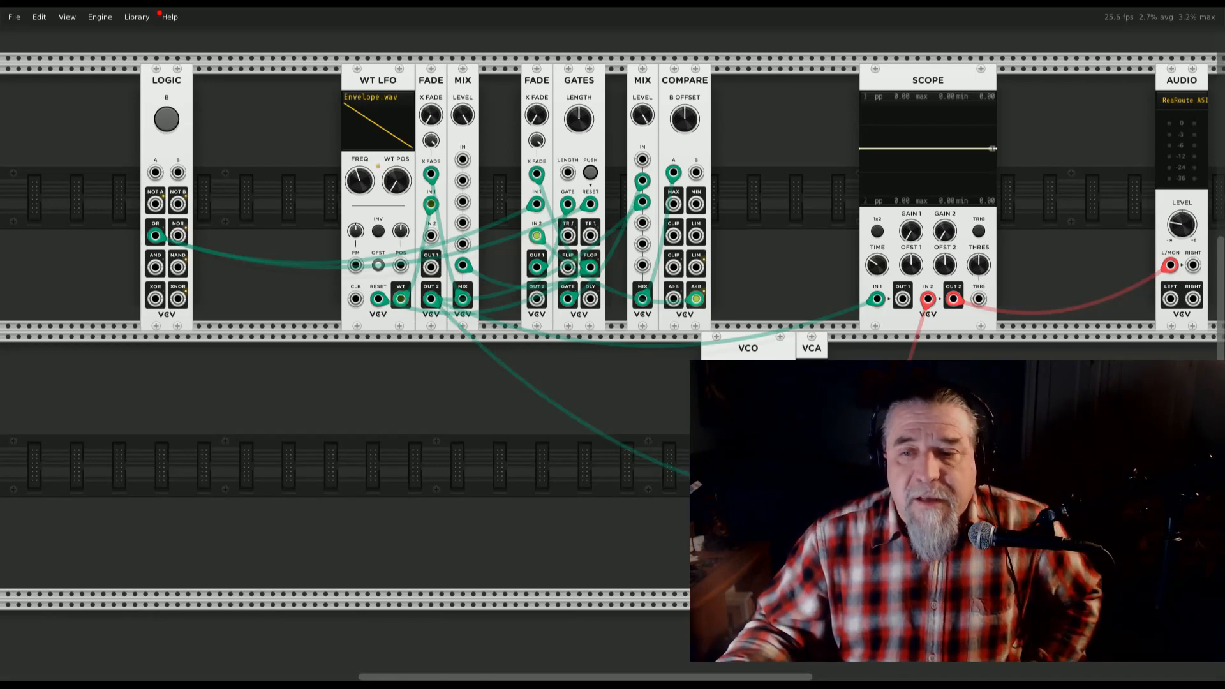
pyautogui.click(167, 120)
pyautogui.click(167, 122)
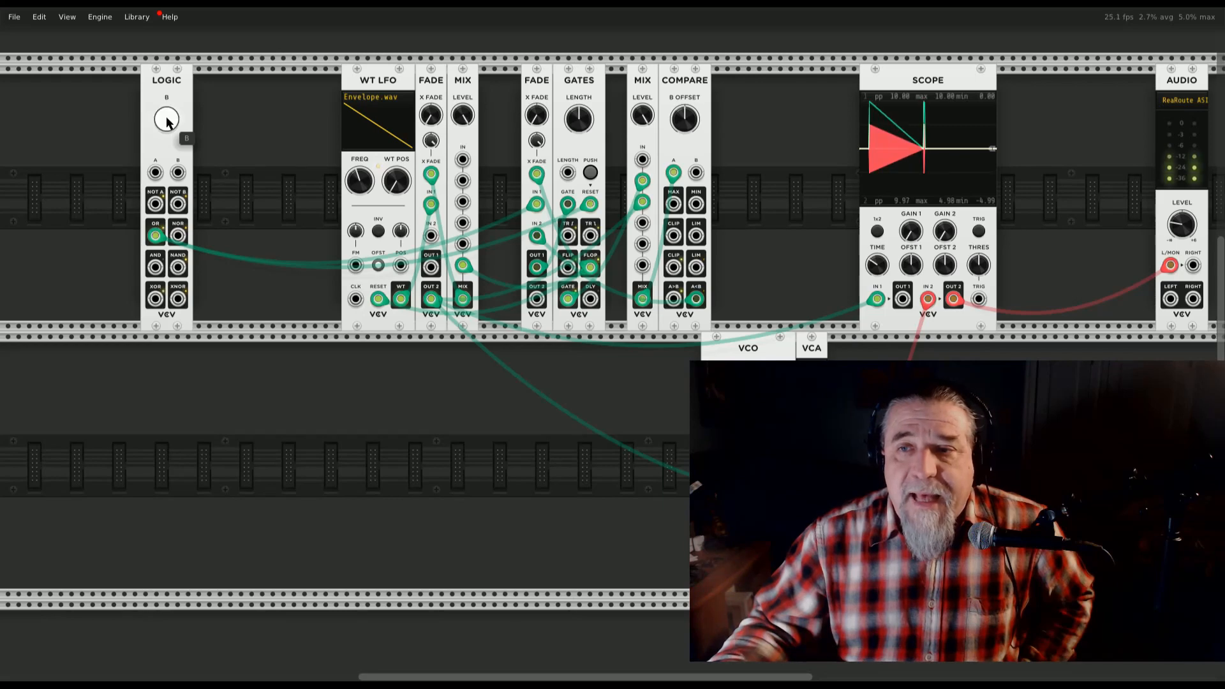
pyautogui.click(170, 123)
pyautogui.click(169, 122)
pyautogui.click(170, 122)
pyautogui.click(170, 122)
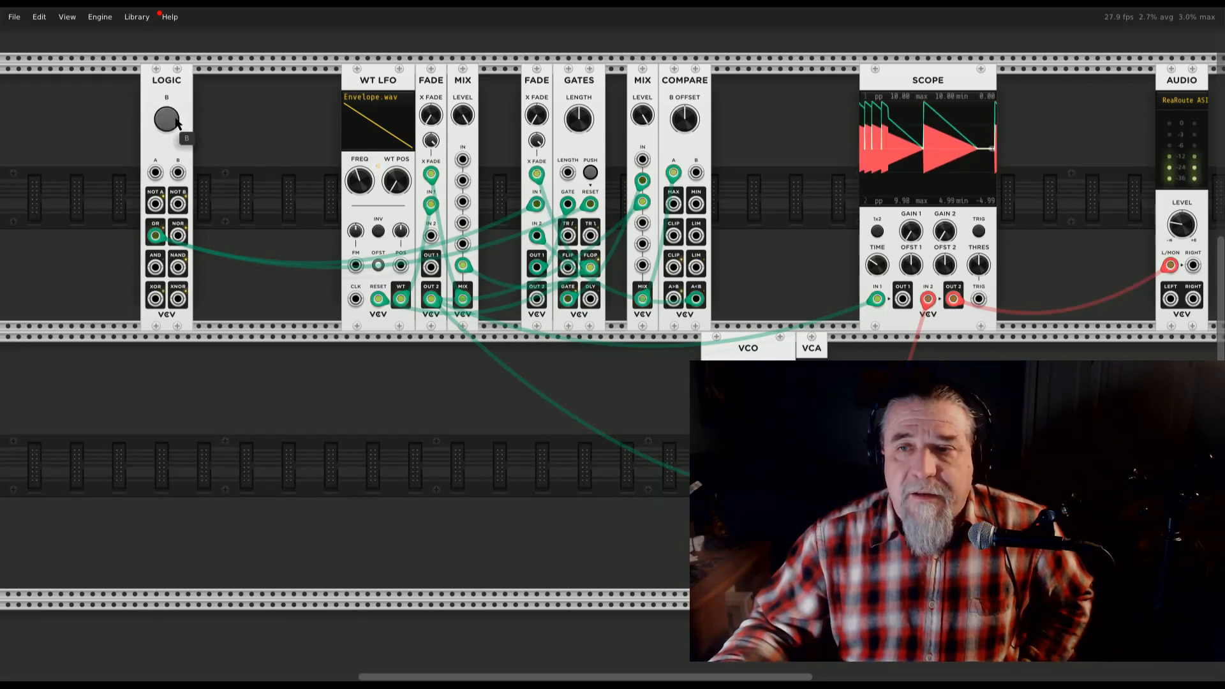
pyautogui.click(170, 122)
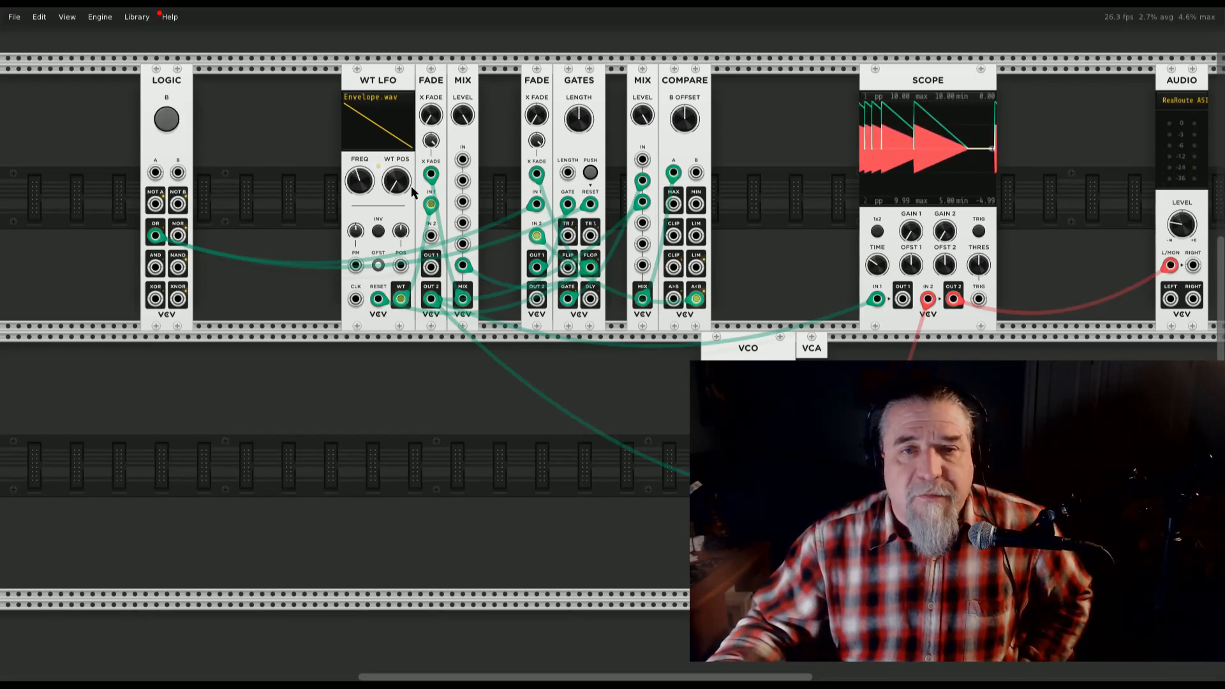
# Set the WT LFO's wavetable position to 60.241% and fire Logic's B button repeatedly to test the triangular envelope on the sound
pyautogui.moveTo(397, 182); pyautogui.dragTo(396, 203)
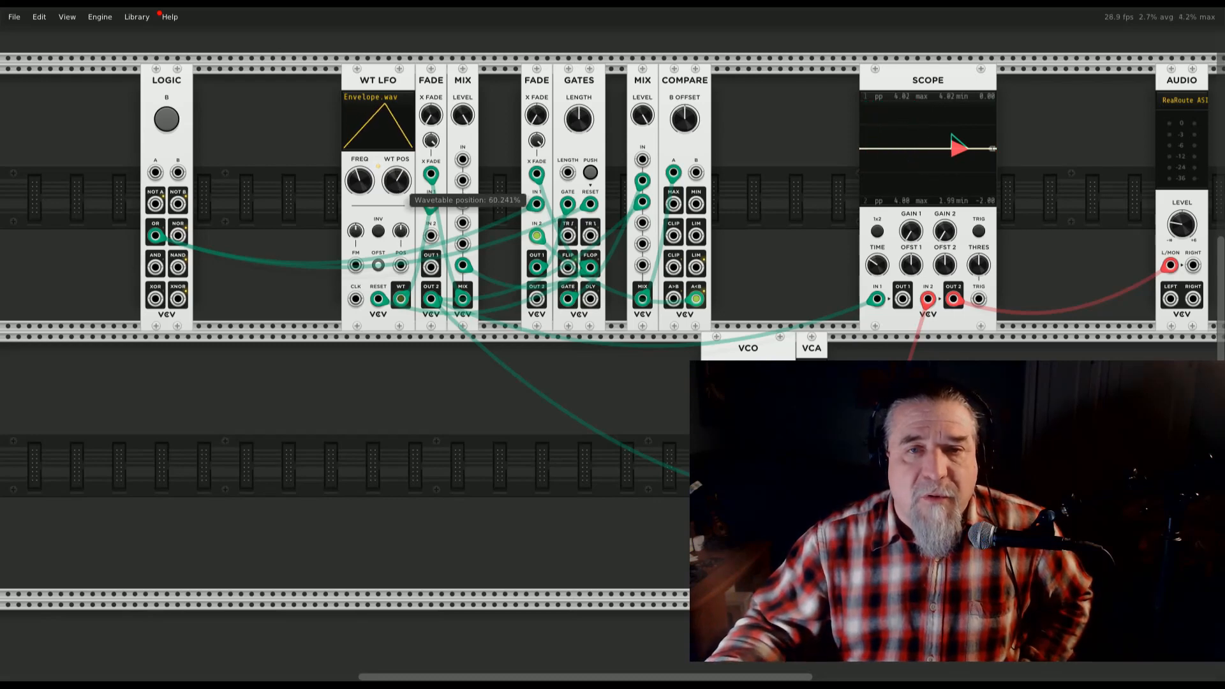
pyautogui.click(166, 122)
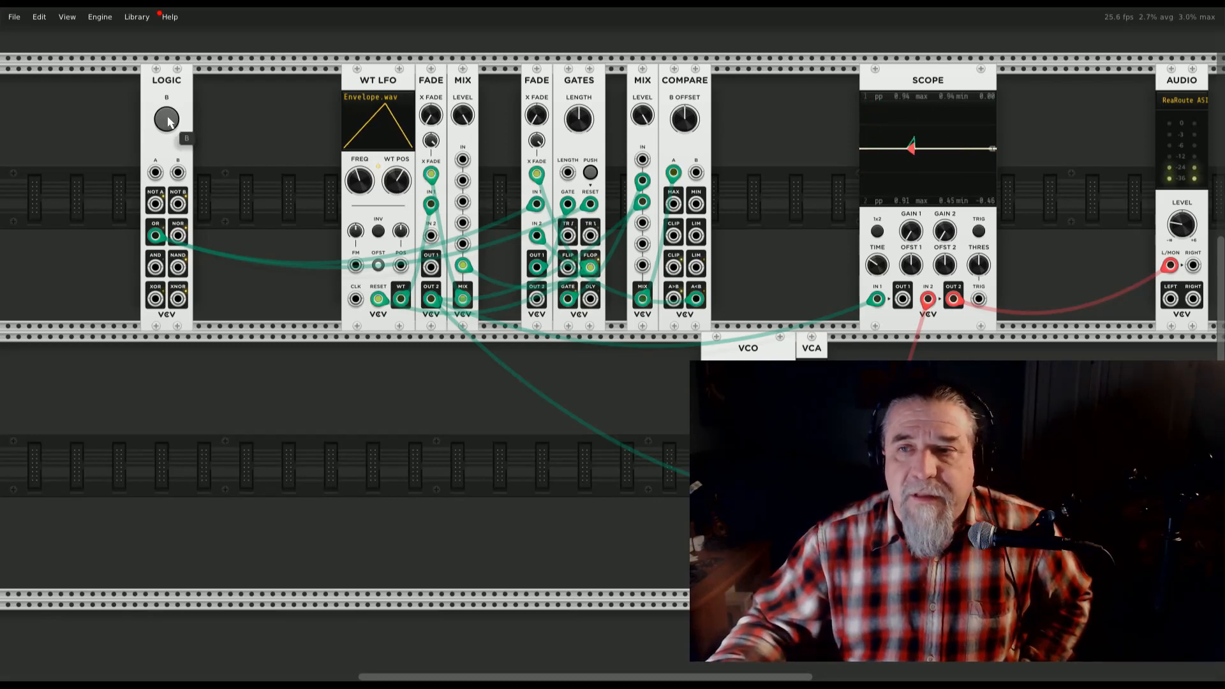
pyautogui.click(167, 121)
pyautogui.click(169, 121)
pyautogui.click(170, 122)
pyautogui.click(172, 123)
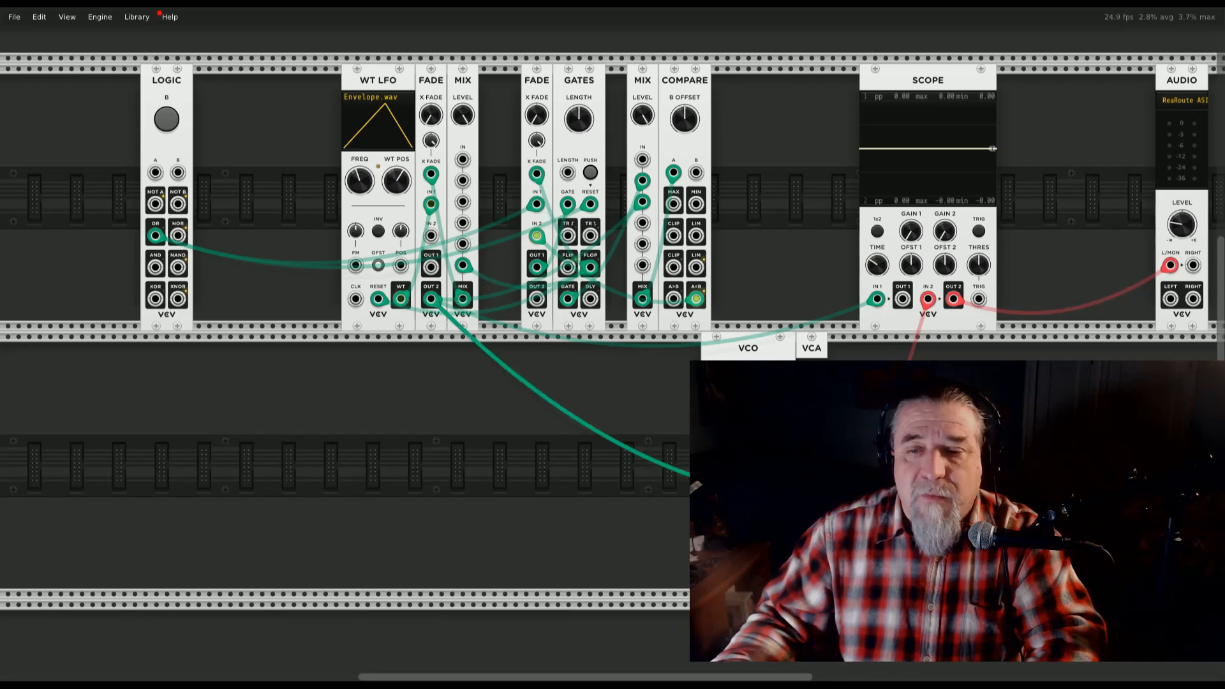
# Unpatch the VCO and VCA and move them aside near Audio, and place a new Compare module directly below the existing Compare
pyautogui.moveTo(811, 499)
pyautogui.mouseDown()
pyautogui.moveTo(766, 562)
pyautogui.moveTo(791, 549)
pyautogui.moveTo(653, 405)
pyautogui.moveTo(814, 427)
pyautogui.moveTo(1145, 426)
pyautogui.mouseUp()
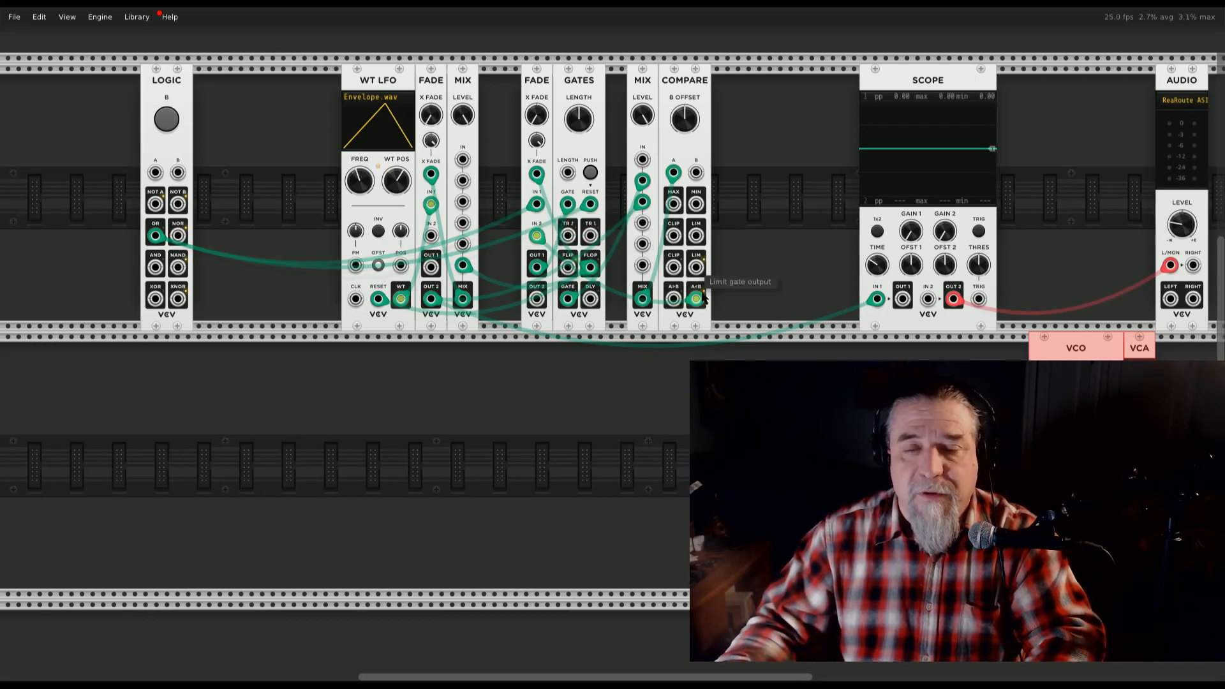
pyautogui.rightClick(660, 391)
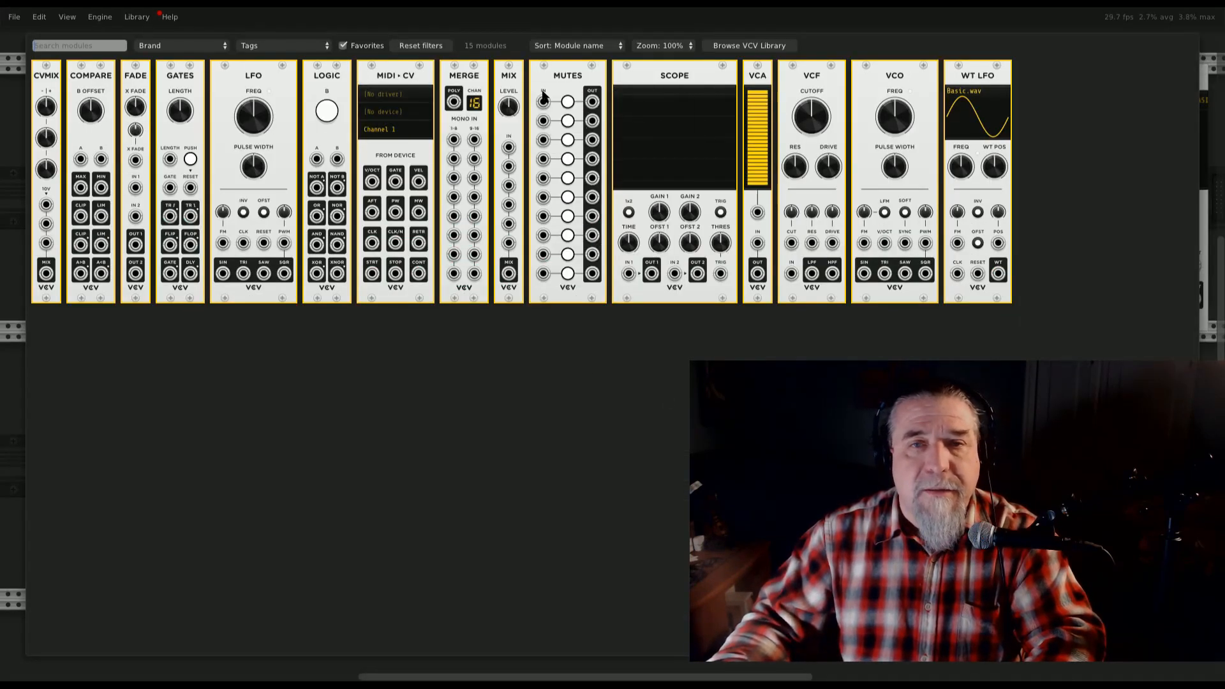
pyautogui.click(95, 78)
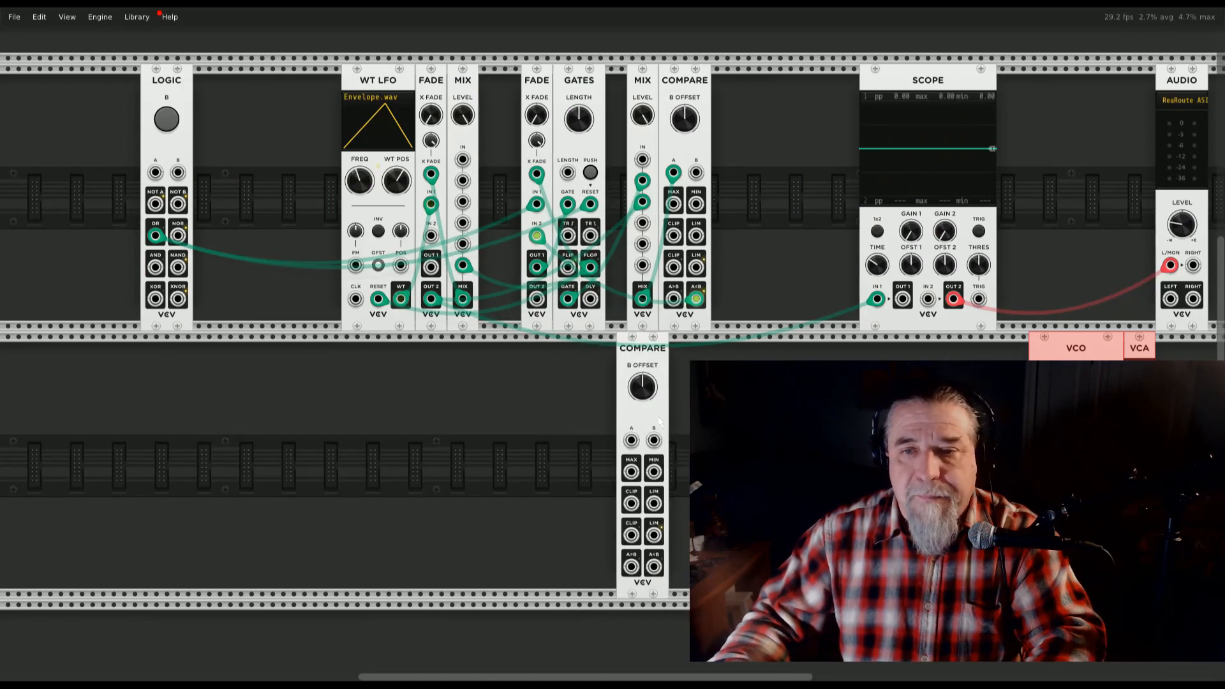
pyautogui.moveTo(659, 420); pyautogui.dragTo(694, 424)
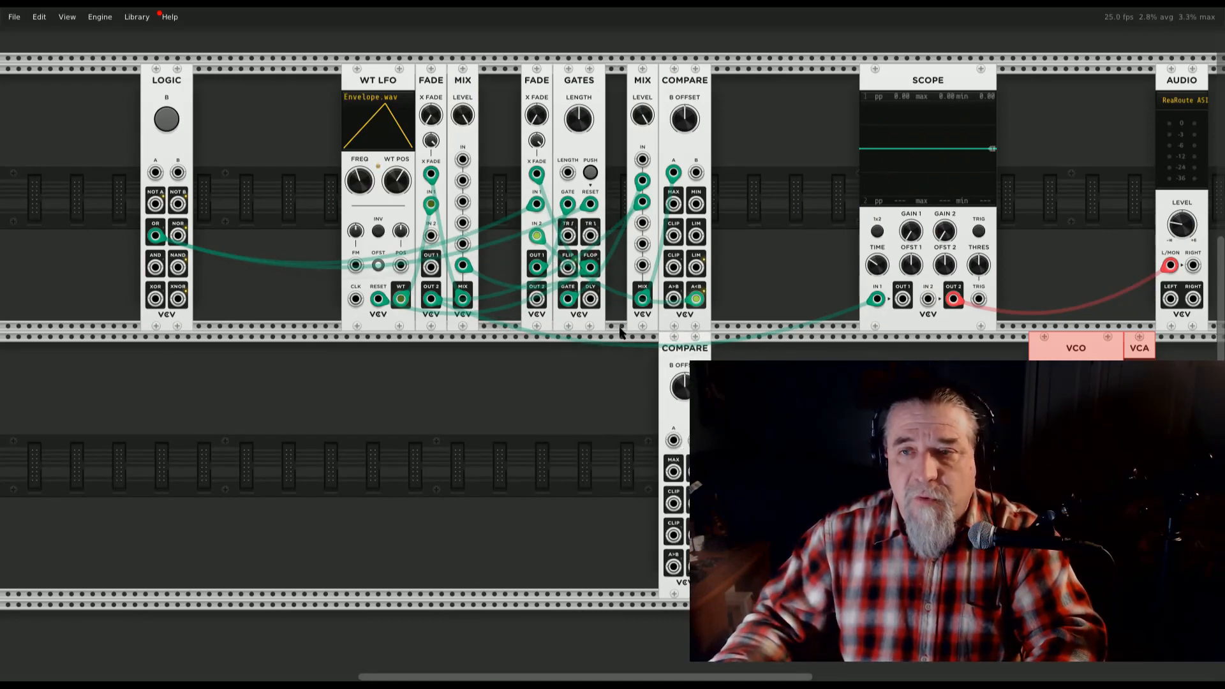
# Patch the first Fade's OUT 2 into the lower Compare's A input while keeping its connection to Scope IN 1
pyautogui.click(167, 119)
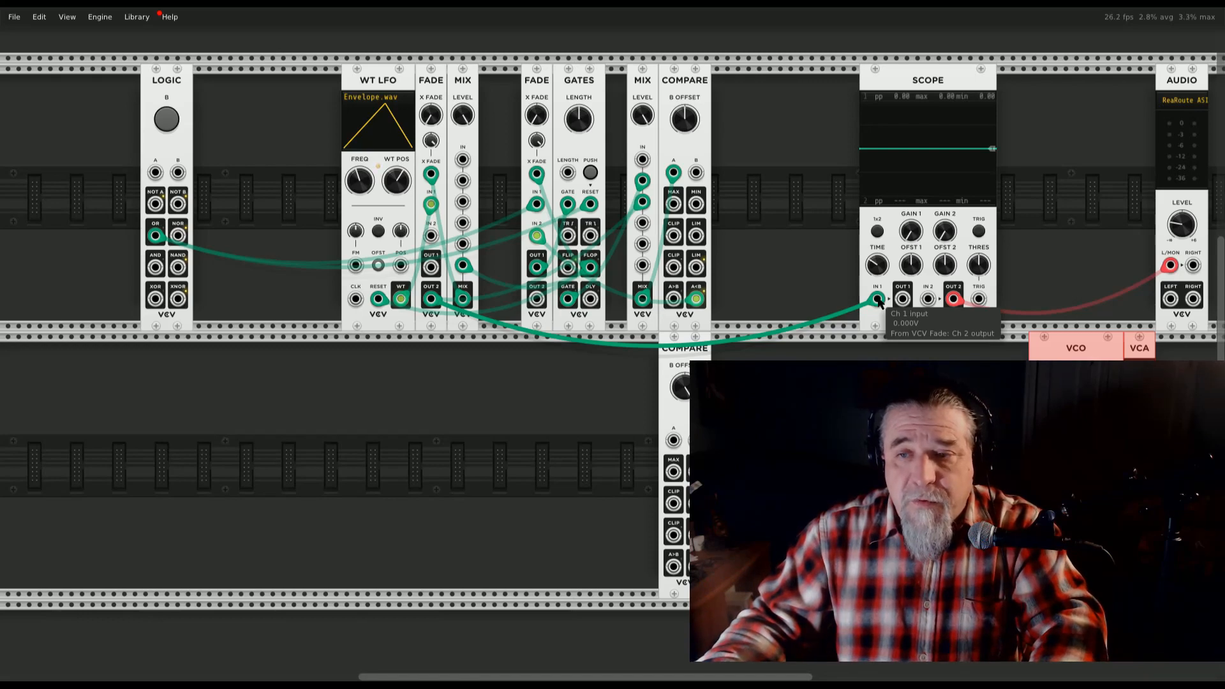
pyautogui.moveTo(878, 301); pyautogui.dragTo(673, 440)
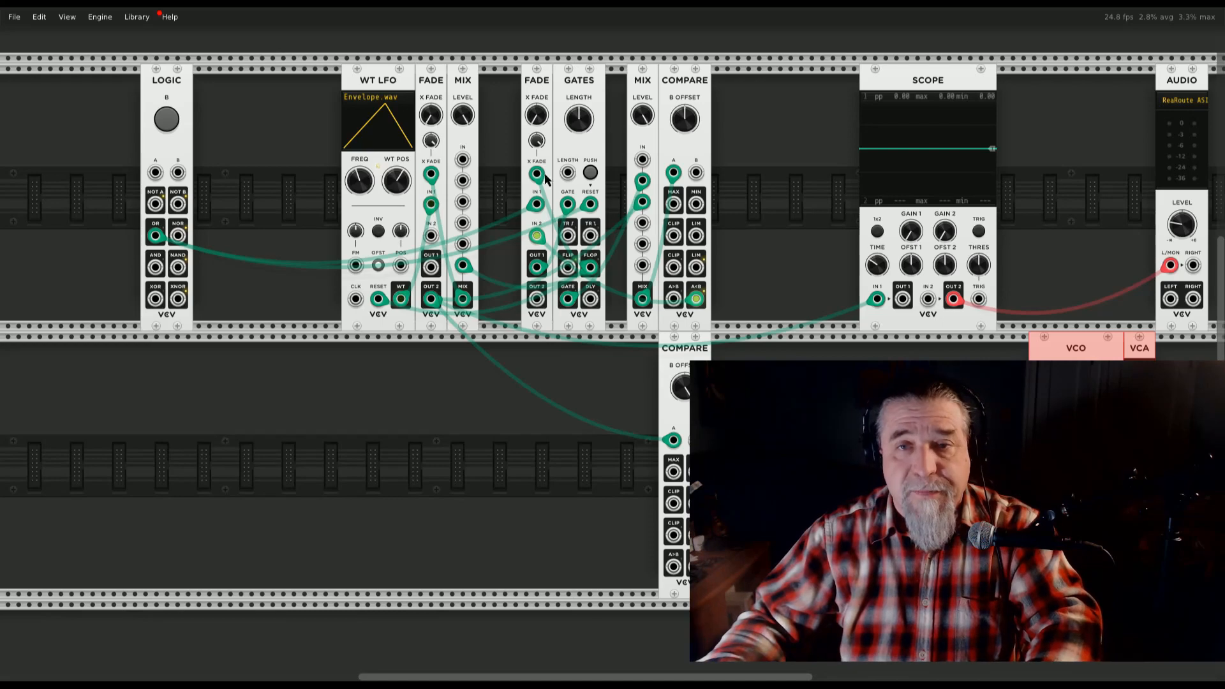
pyautogui.hotkey('ctrl', 'd')
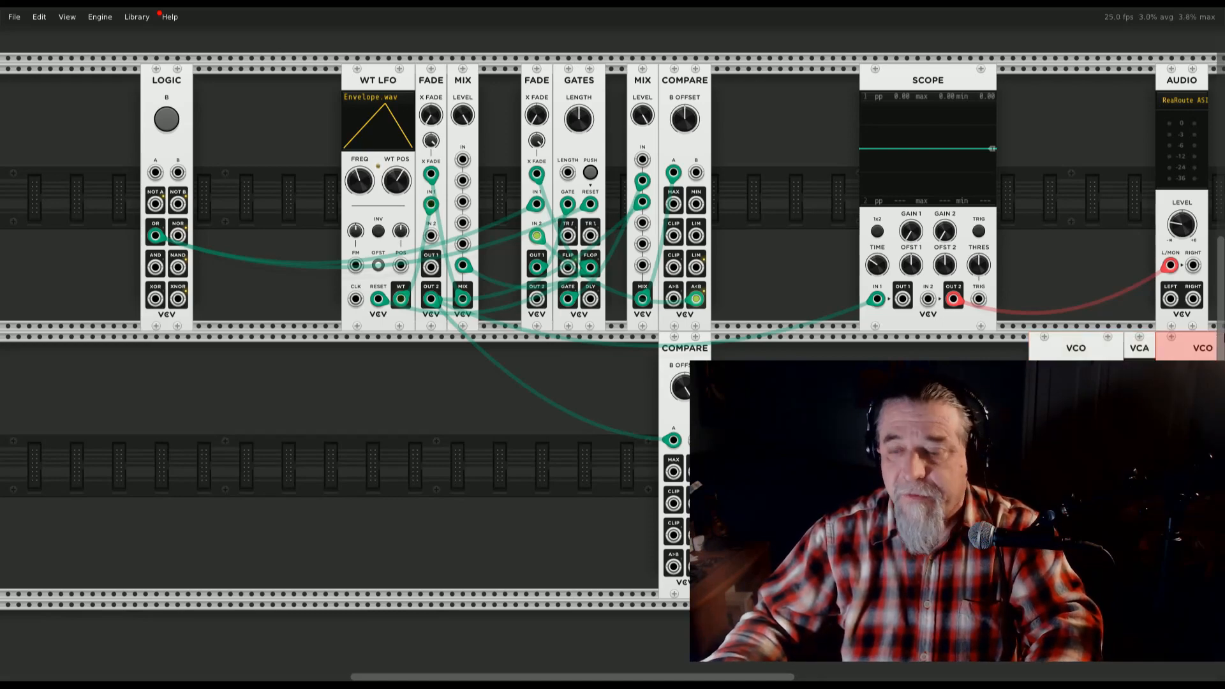
pyautogui.hotkey('ctrl', 'z')
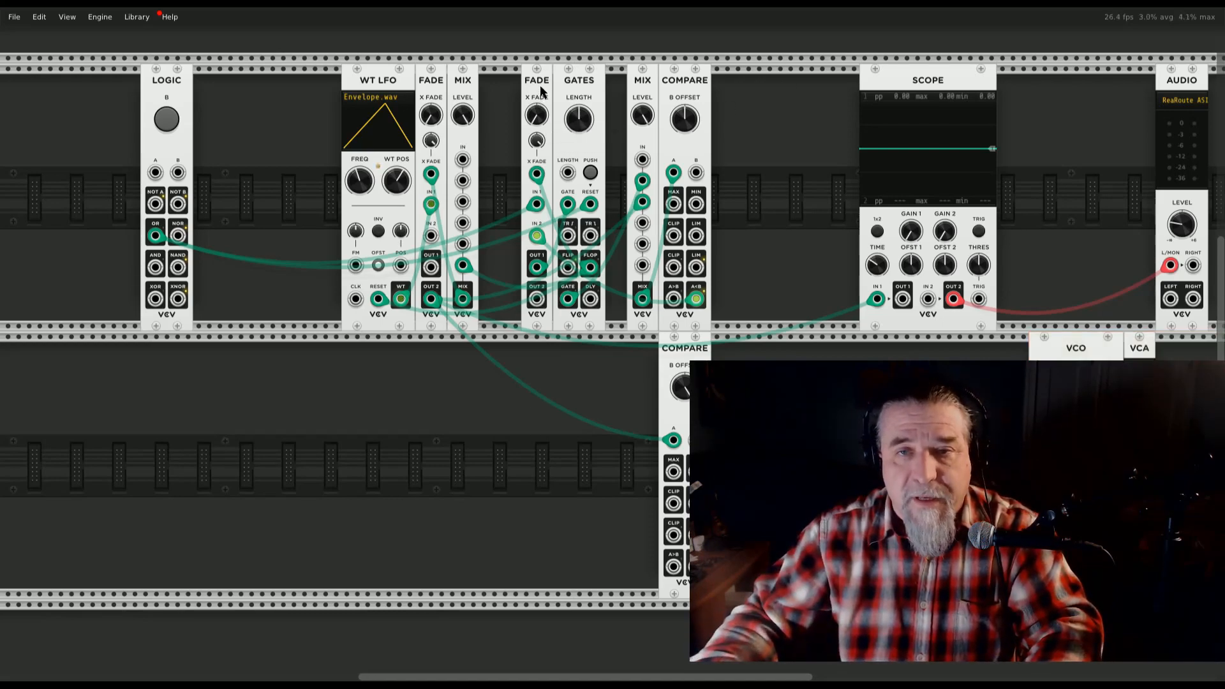
# Duplicate the second Fade into the row below and reroute Logic's OR cable through its IN 1 and OUT 2 into the upper Gates' RESET
pyautogui.hotkey('ctrl', 'v')
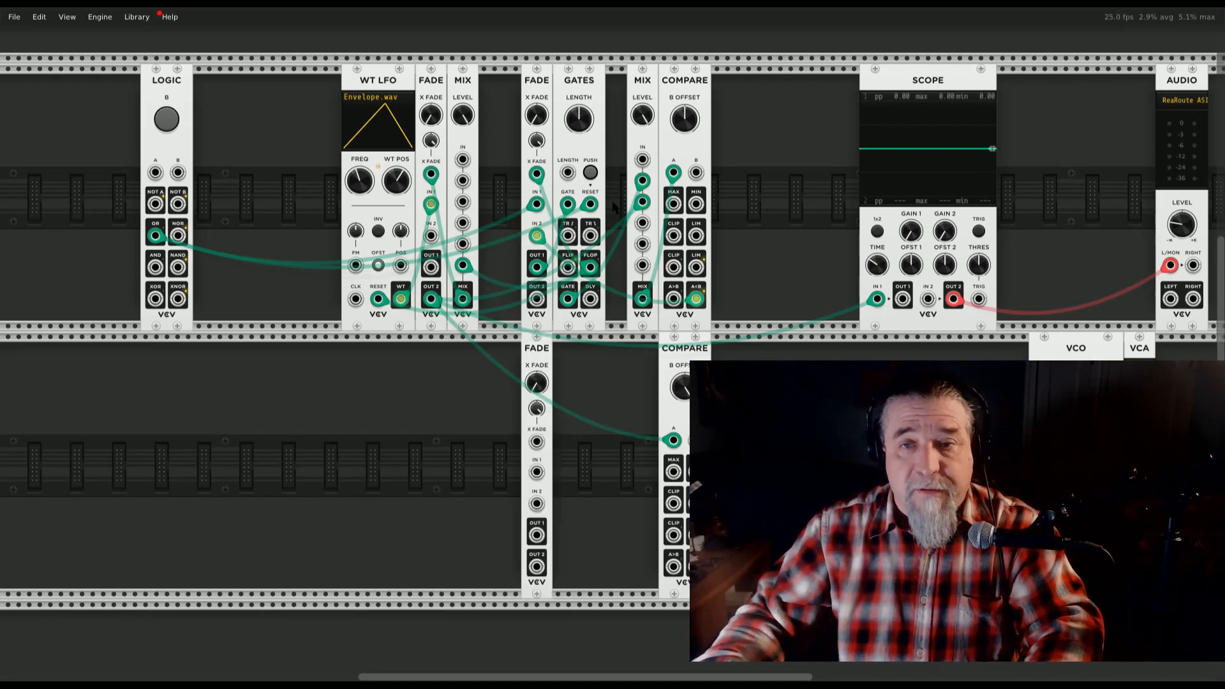
pyautogui.moveTo(591, 204); pyautogui.dragTo(534, 474)
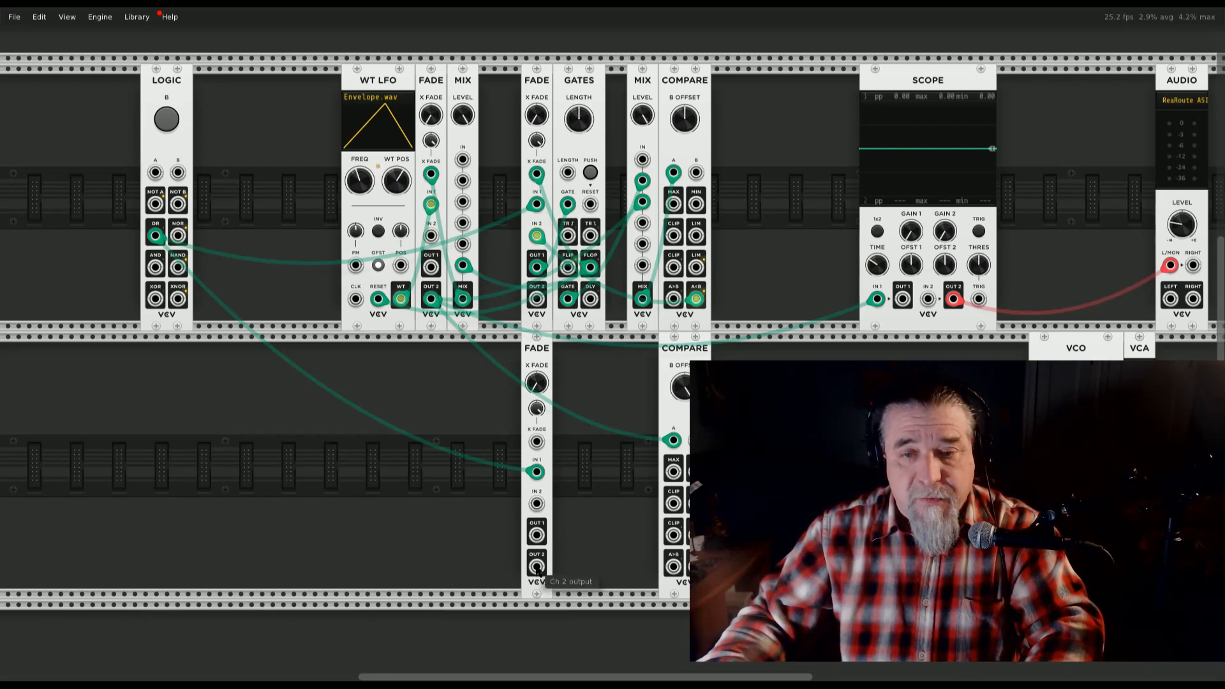
pyautogui.rightClick(538, 569)
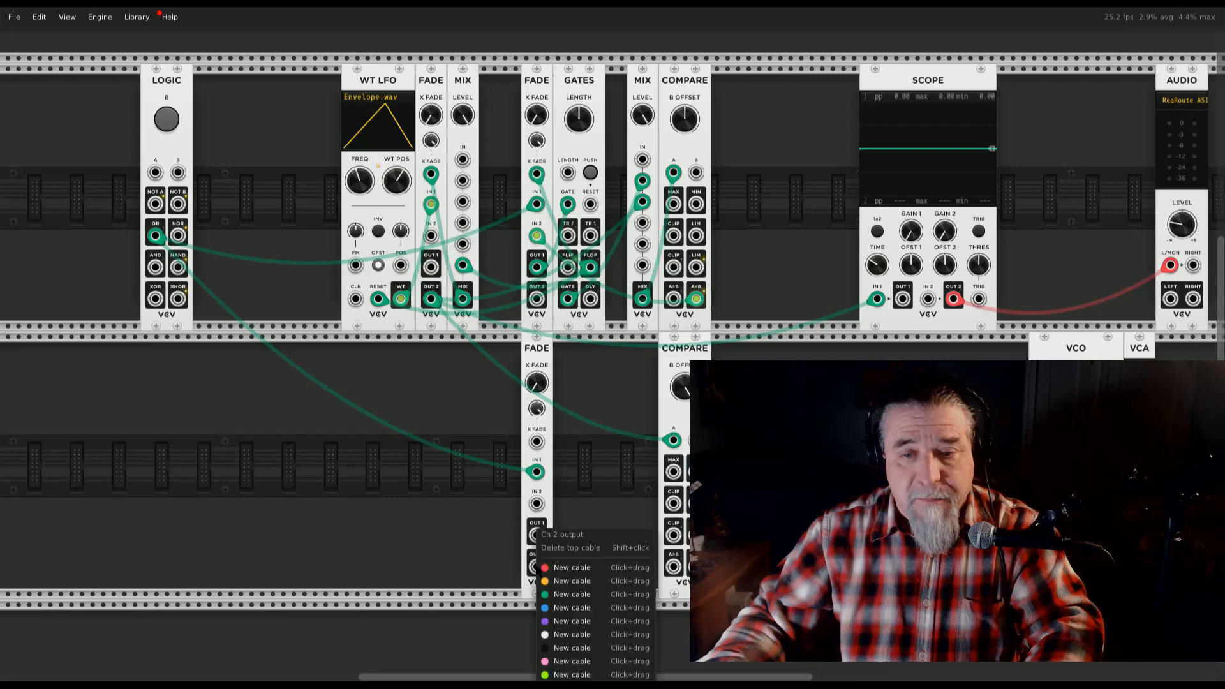
pyautogui.moveTo(552, 595); pyautogui.dragTo(592, 216)
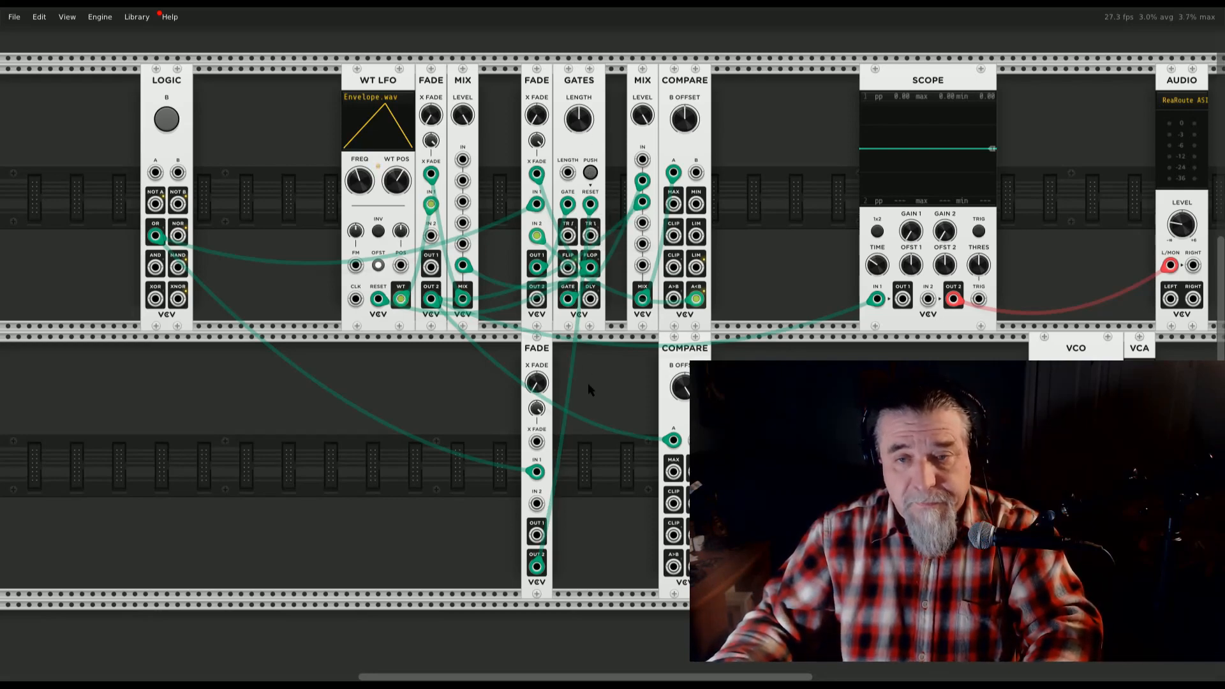
# Add a duplicate Gates beside the lower Fade, patching the lower Compare's A>B into its GATE and its FLOP into the lower Fade's X FADE
pyautogui.hotkey('ctrl', 'v')
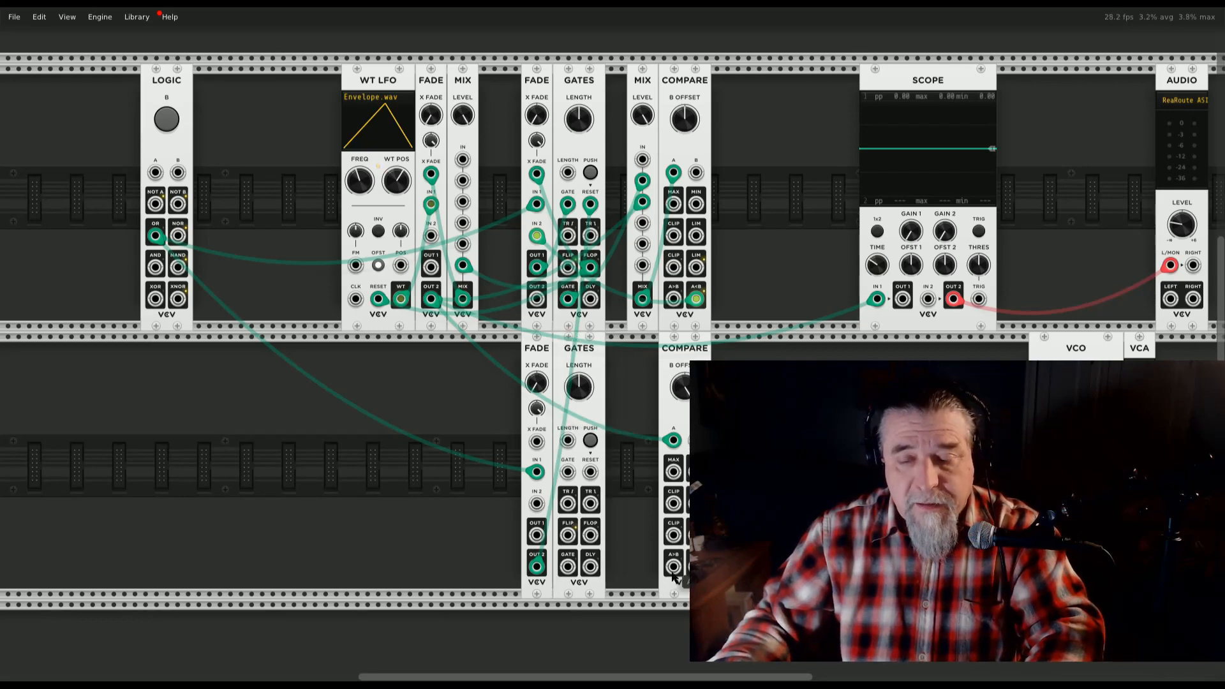
pyautogui.moveTo(674, 567); pyautogui.dragTo(568, 472)
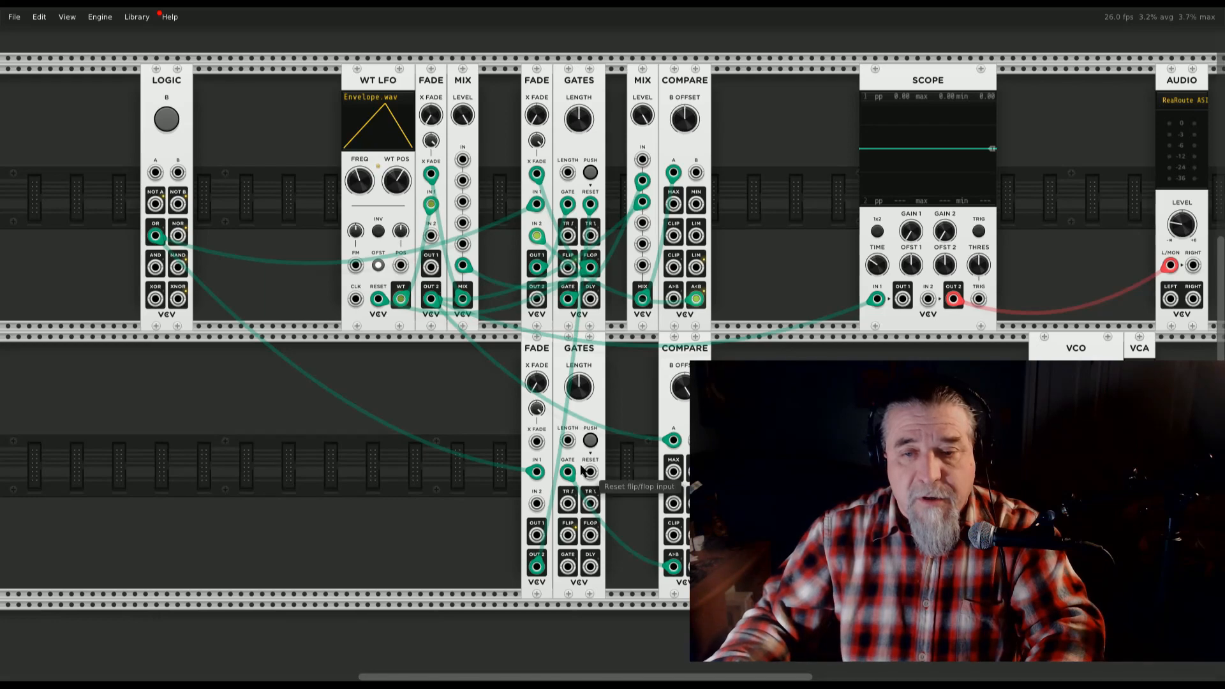
pyautogui.rightClick(591, 539)
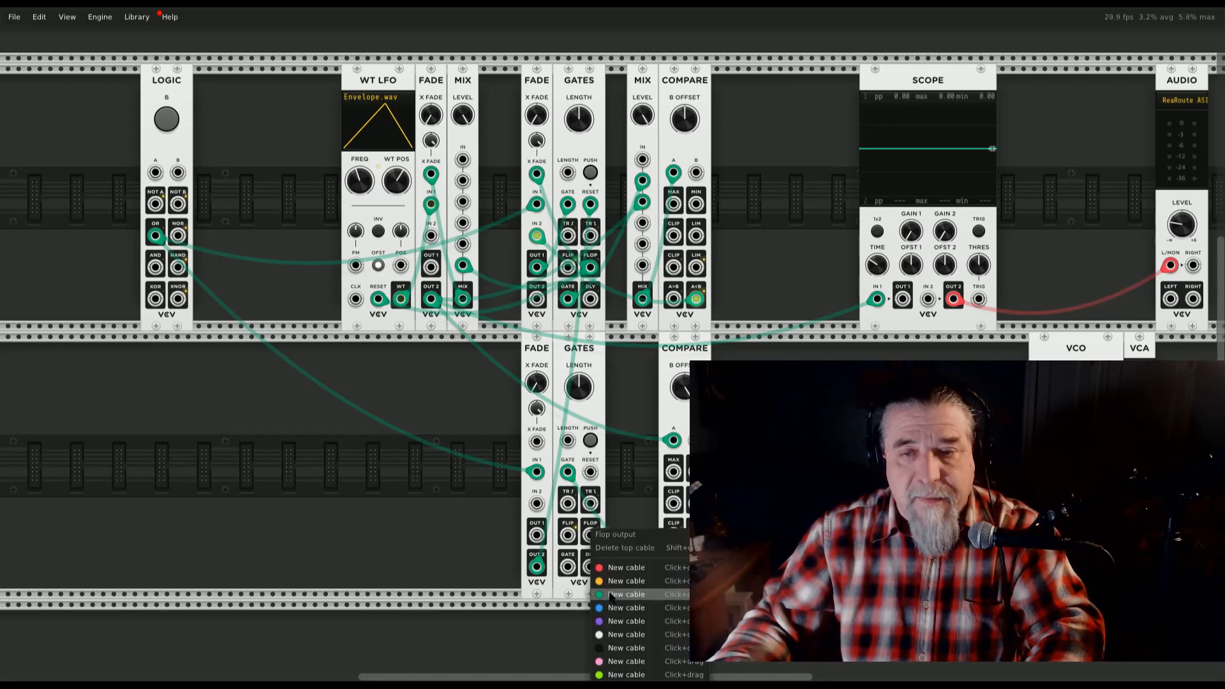
pyautogui.moveTo(610, 597); pyautogui.dragTo(535, 442)
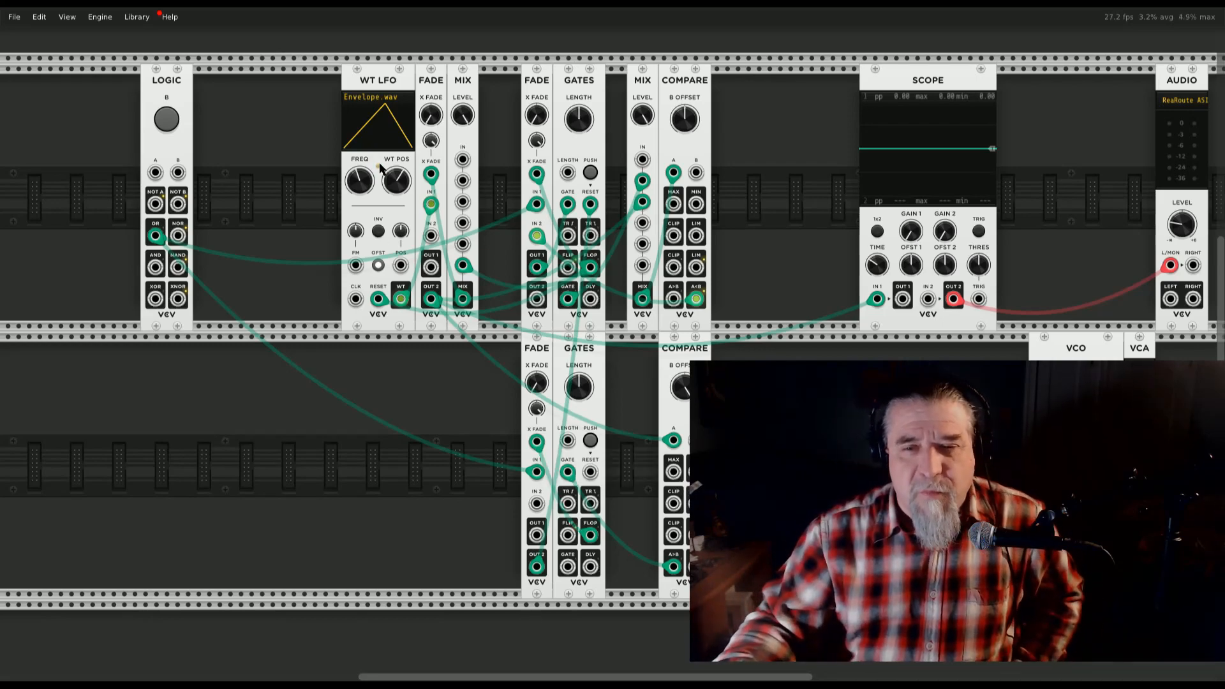
# Fire Logic's B button to test the retriggering on Scope, and lower the WT LFO's wavetable position for an earlier peak
pyautogui.click(167, 124)
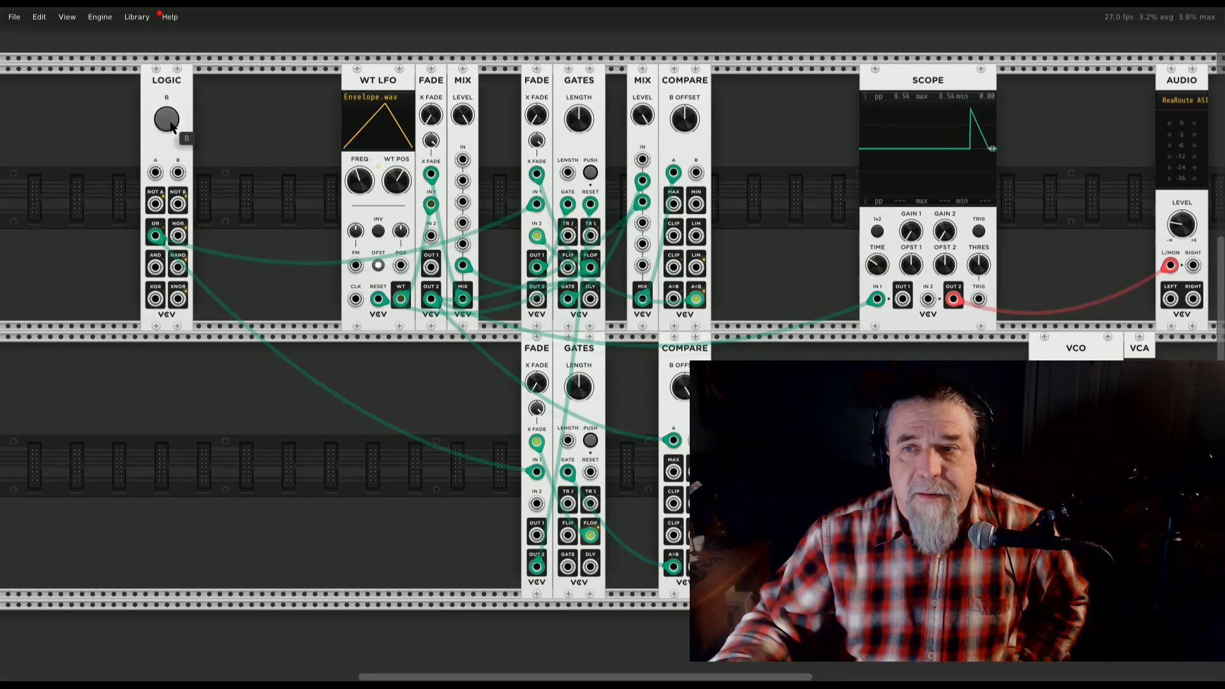
pyautogui.click(170, 122)
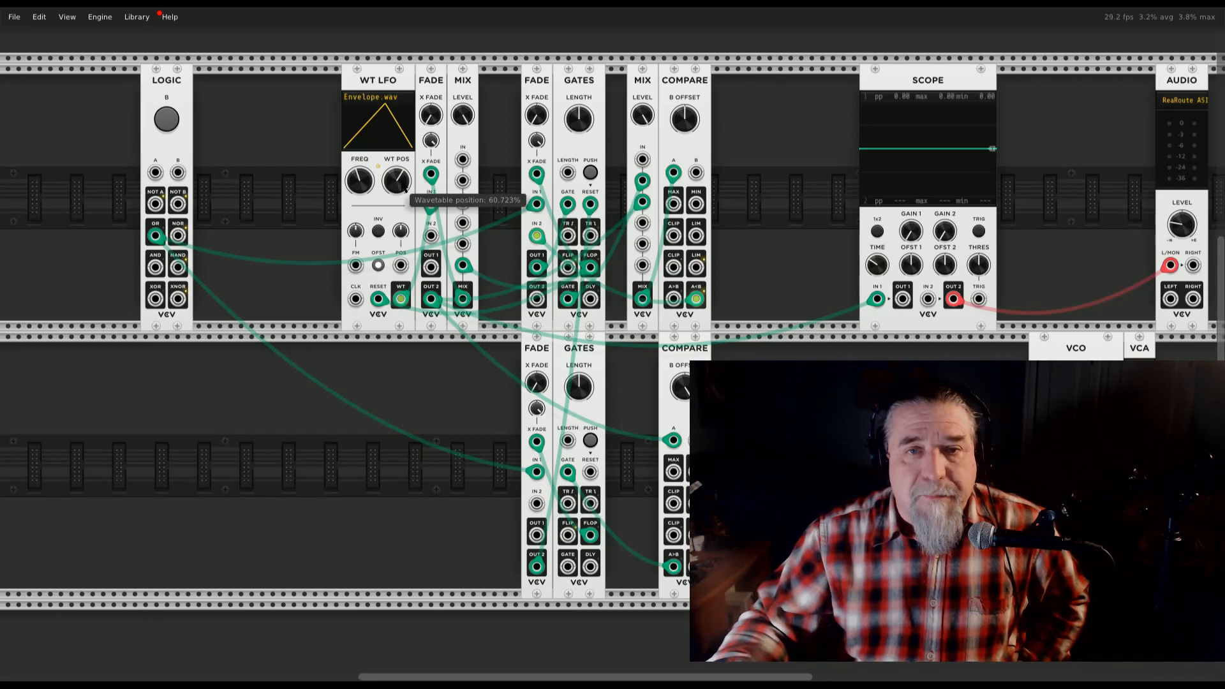
pyautogui.moveTo(396, 181); pyautogui.dragTo(397, 189)
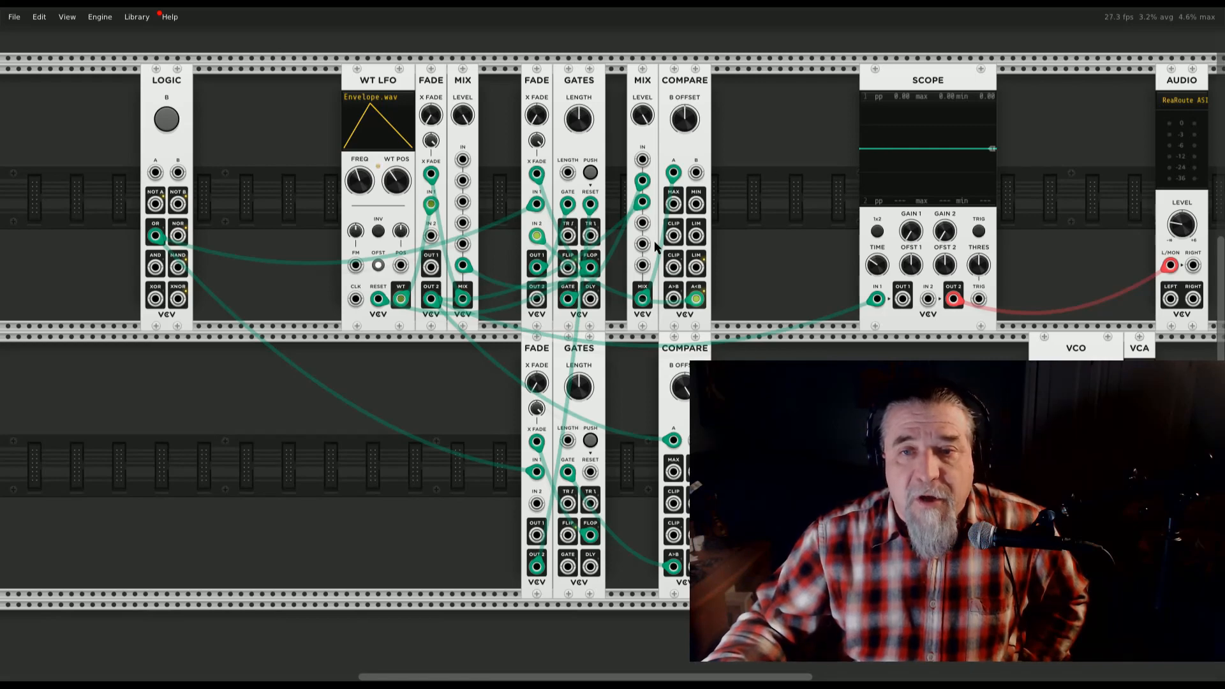
# Patch the upper Gates' FLIP output into the lower Gates' RESET input
pyautogui.rightClick(567, 270)
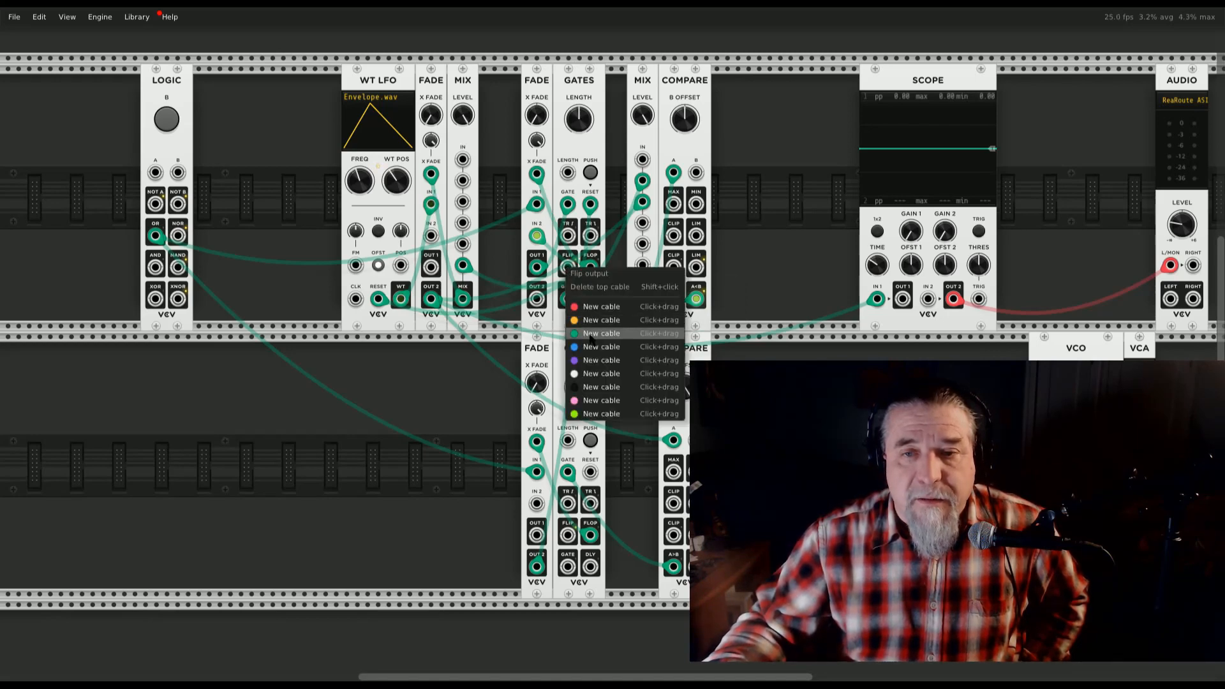
pyautogui.moveTo(597, 334); pyautogui.dragTo(590, 473)
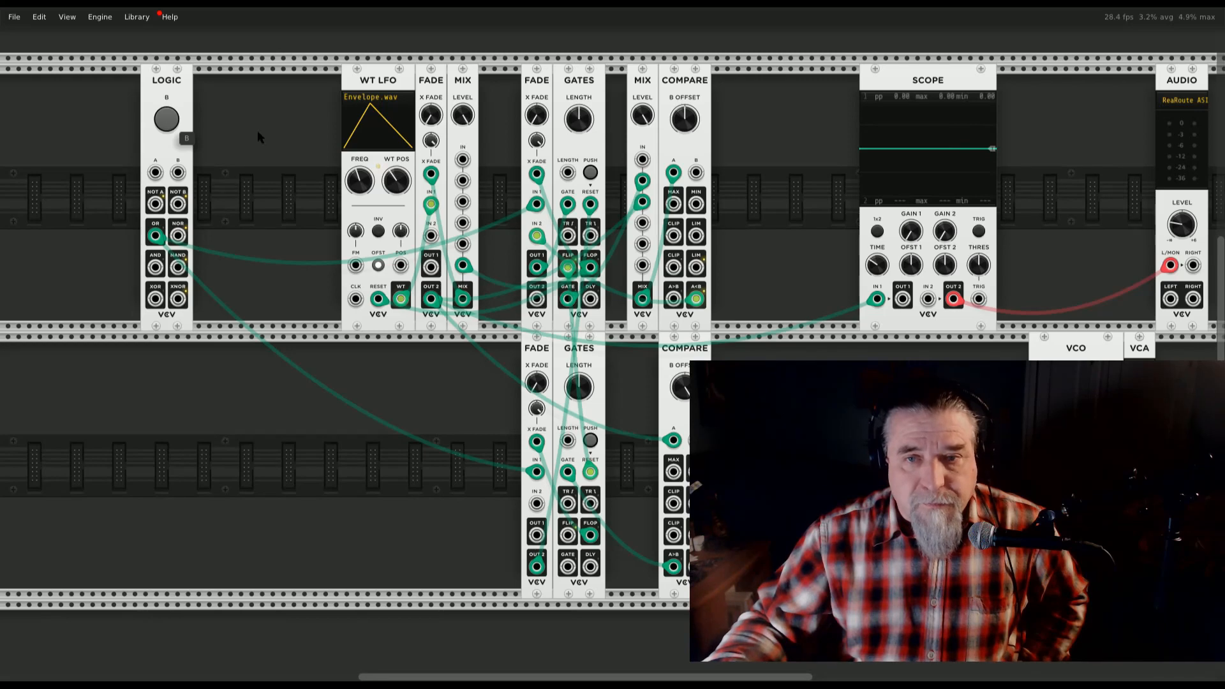
# Test triggers with earlier wavetable peaks, then set the WT LFO's wavetable position for a near-central peak and slow its frequency
pyautogui.moveTo(394, 184); pyautogui.dragTo(220, 140)
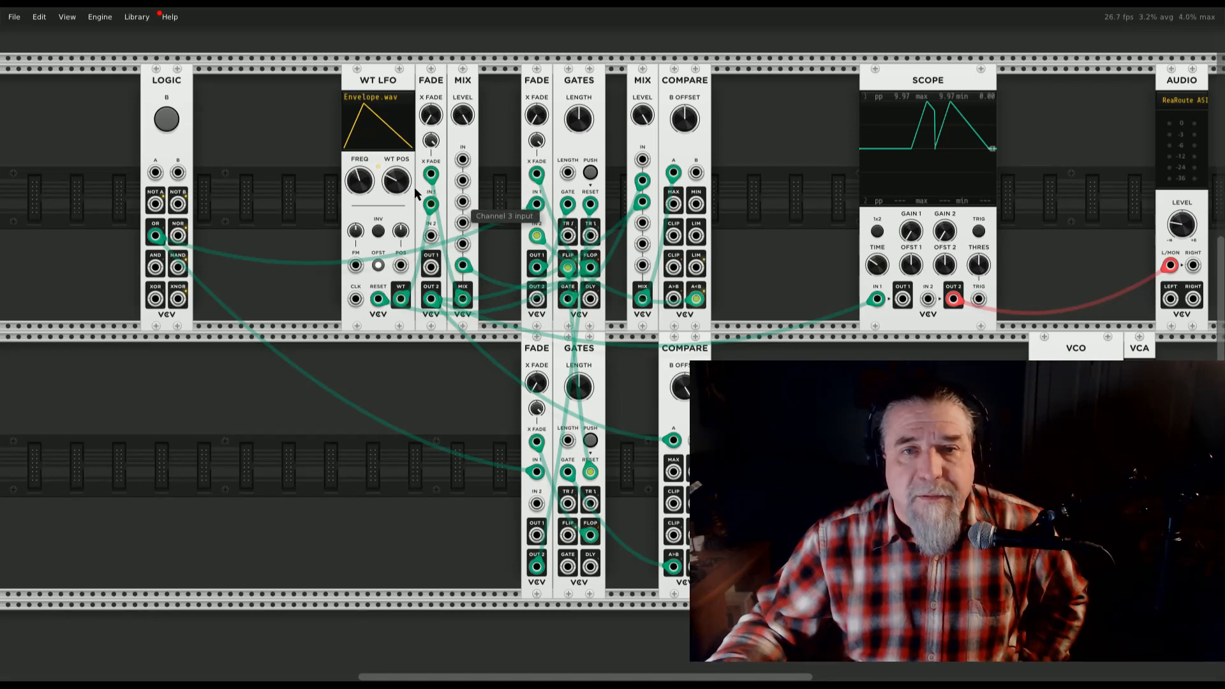
pyautogui.moveTo(402, 187); pyautogui.dragTo(402, 195)
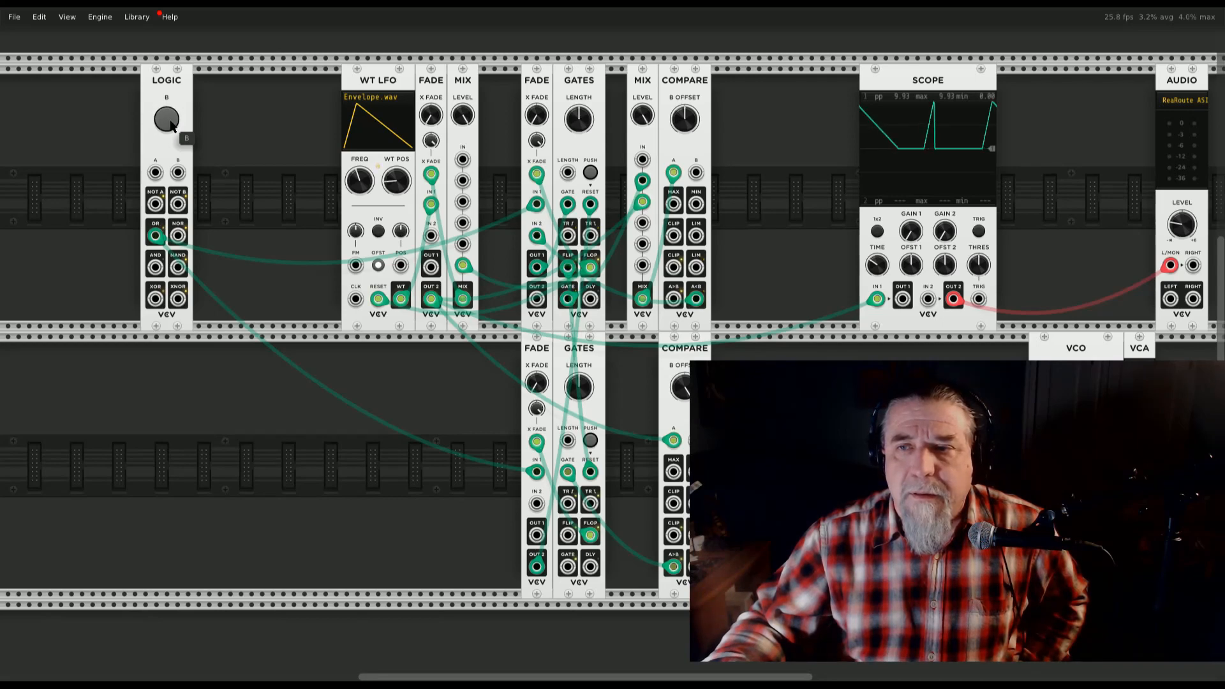
pyautogui.moveTo(401, 184); pyautogui.dragTo(401, 168)
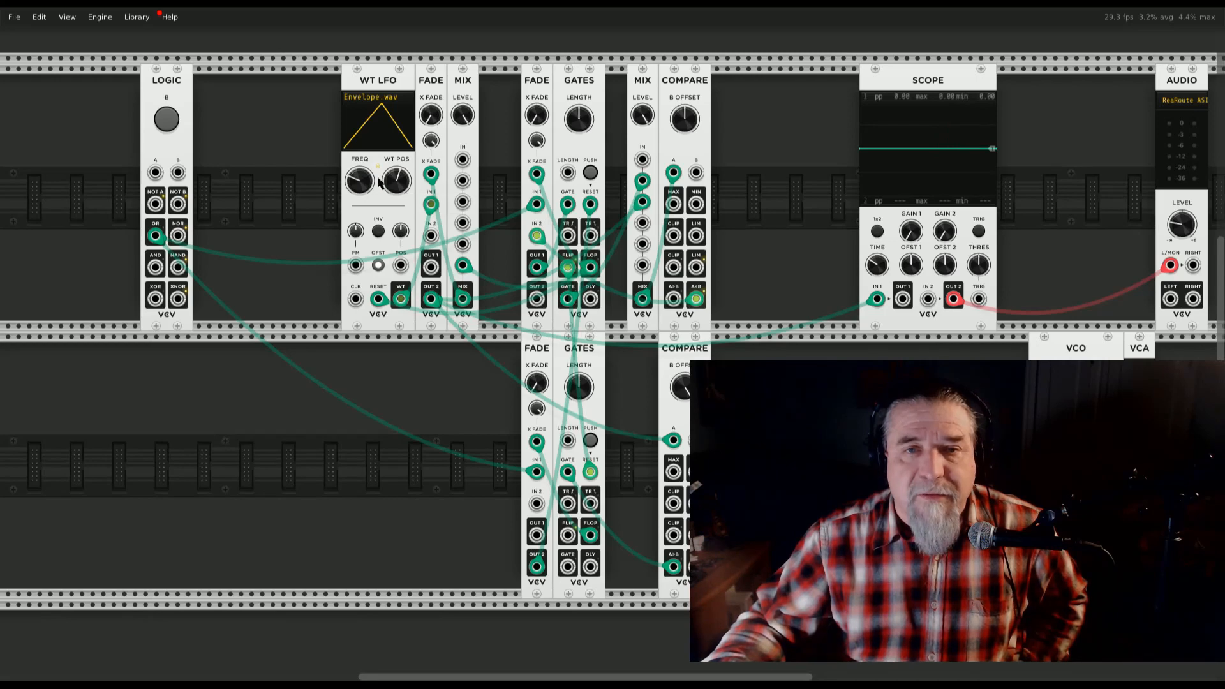
# Fire Logic's B button repeatedly during the envelope's rise and fall, slowing the WT LFO to 0.23659 Hz to compare the retriggers on Scope
pyautogui.click(169, 125)
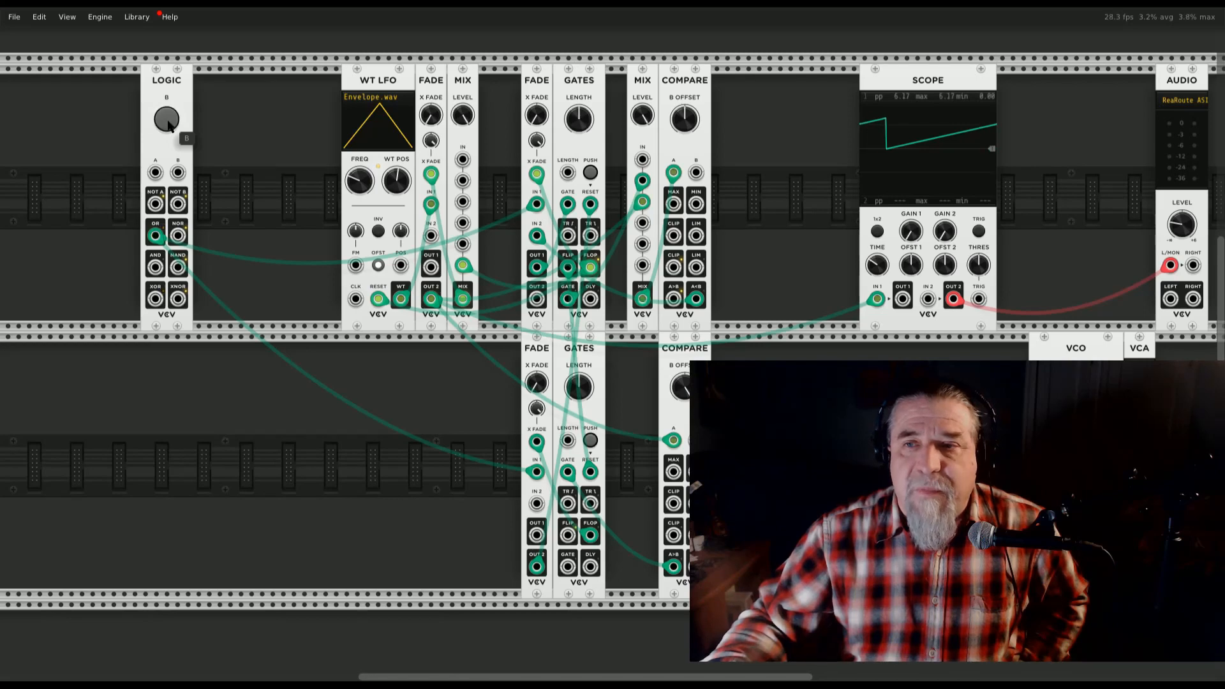
pyautogui.click(169, 125)
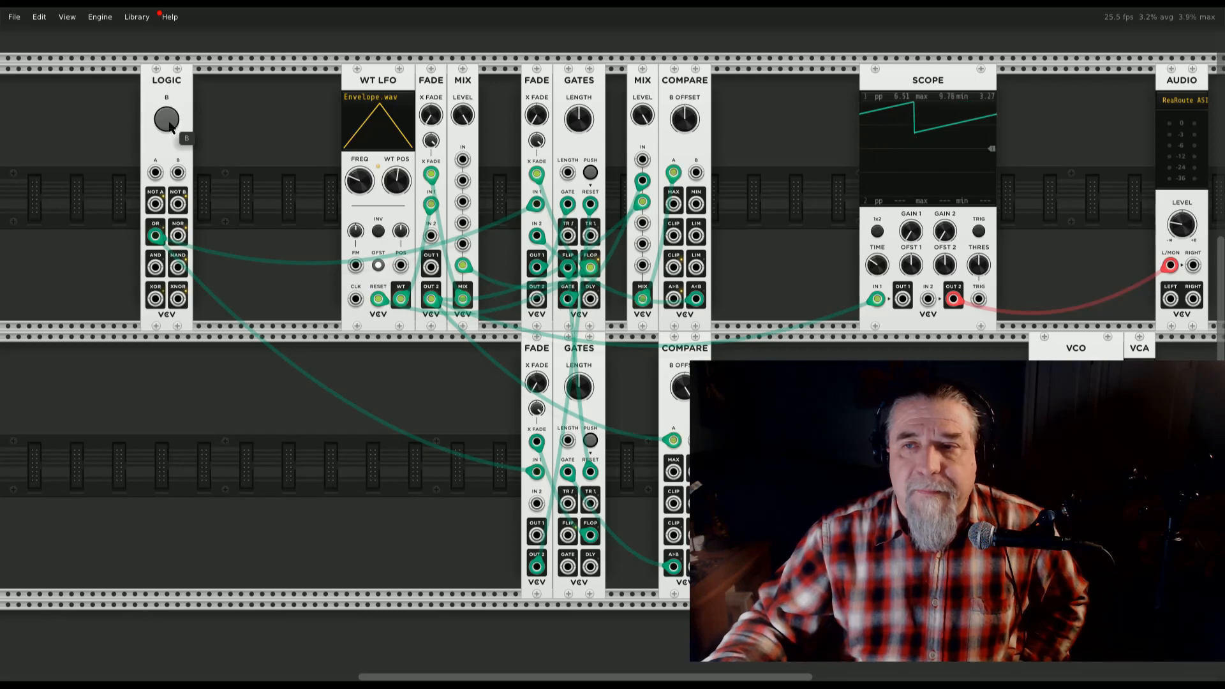
pyautogui.click(169, 125)
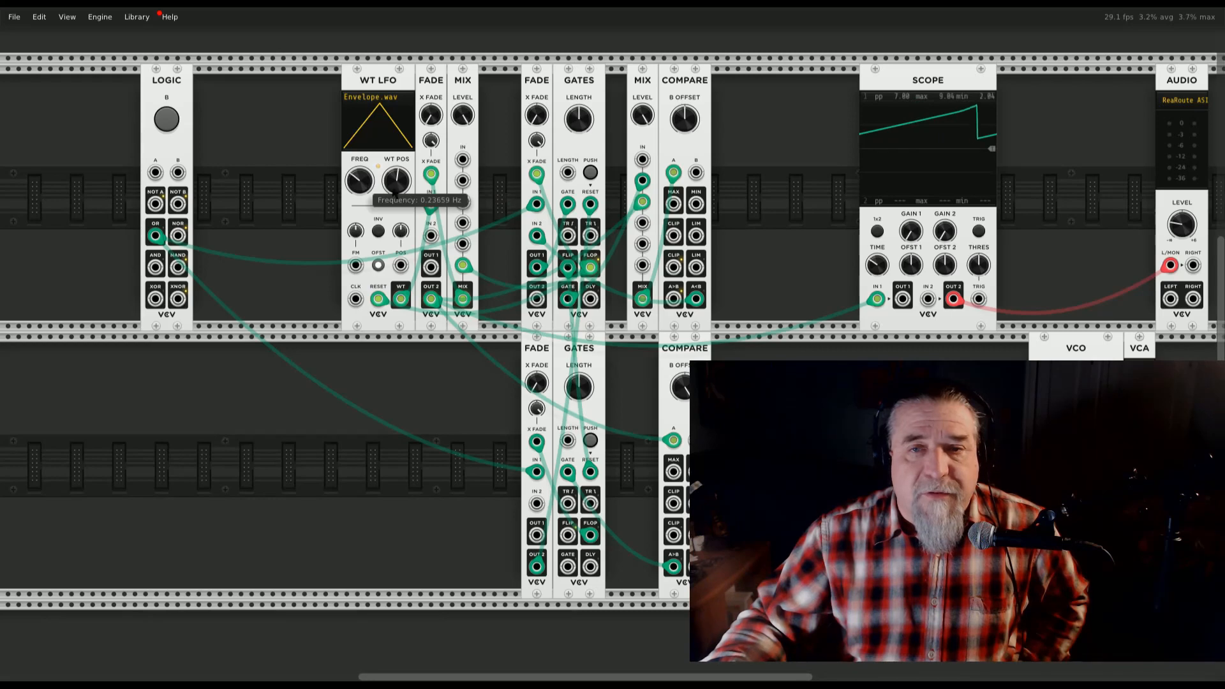
pyautogui.click(169, 124)
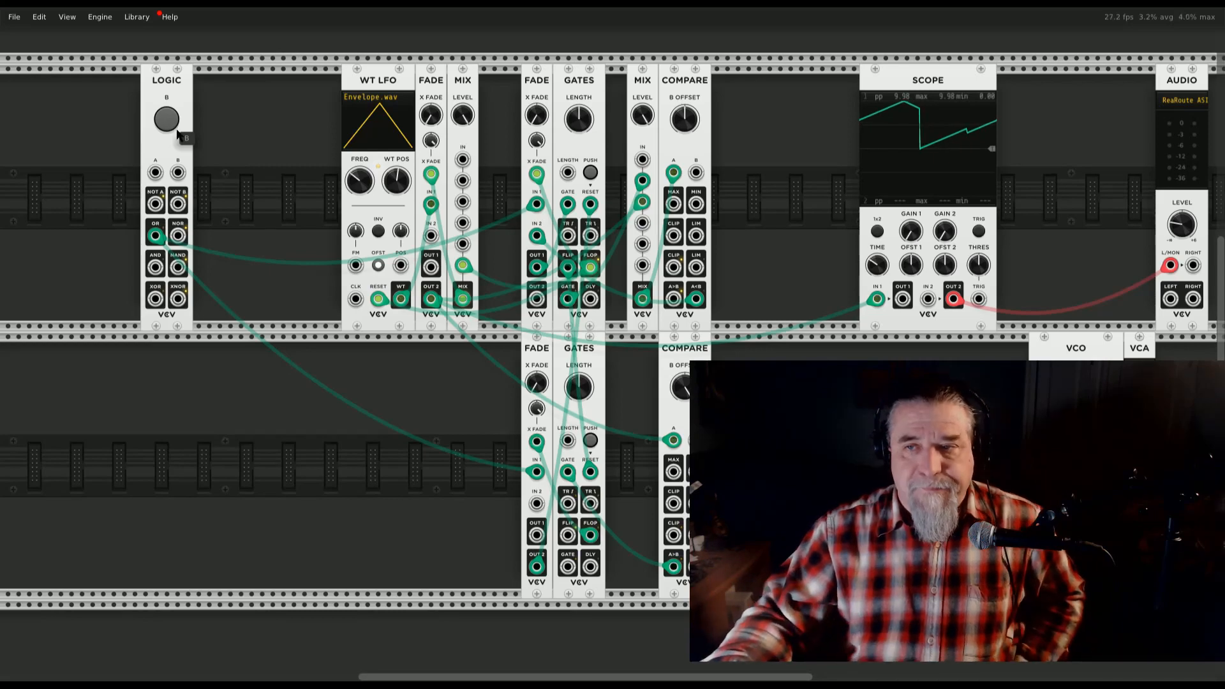
pyautogui.click(170, 124)
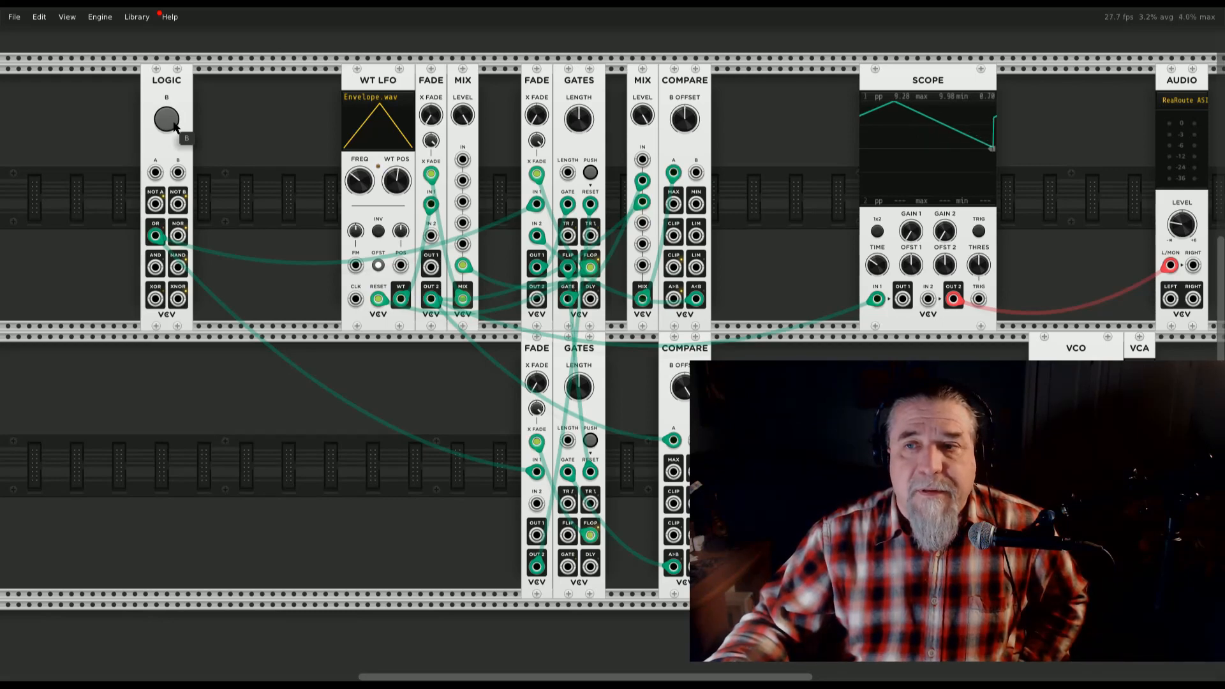
pyautogui.click(175, 125)
pyautogui.click(176, 125)
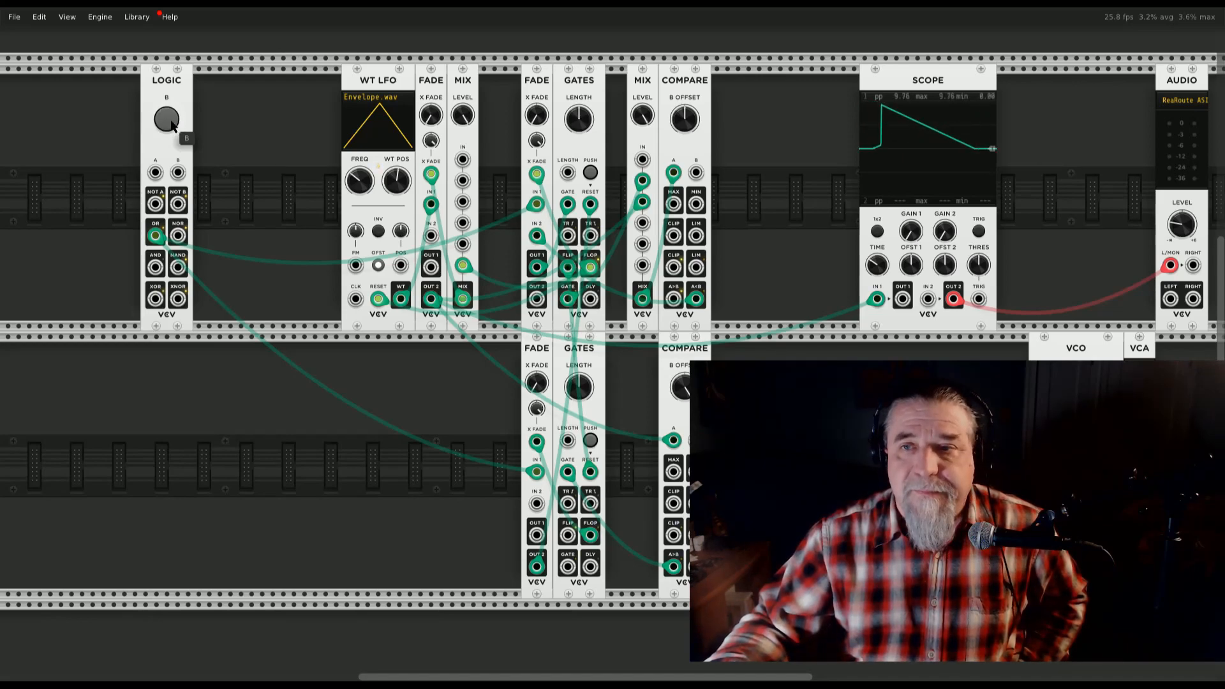
pyautogui.click(175, 125)
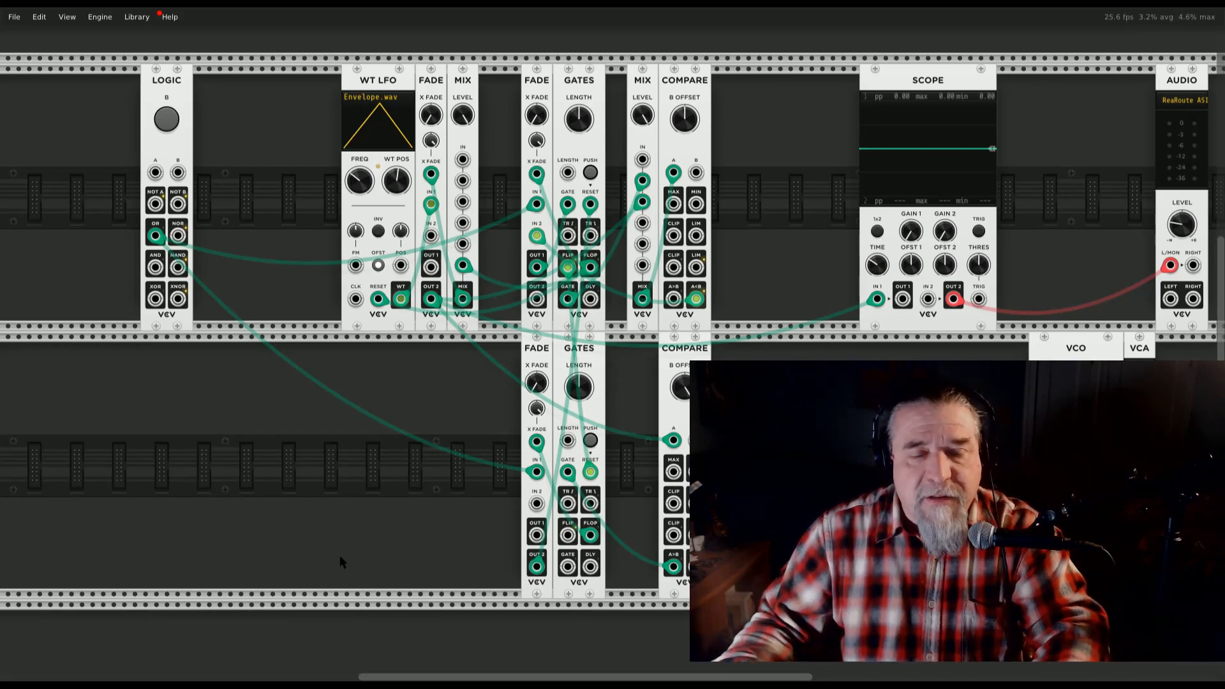
# Add a Mutes module directly below the WT LFO and place a duplicate Mix module against its side
pyautogui.rightClick(356, 498)
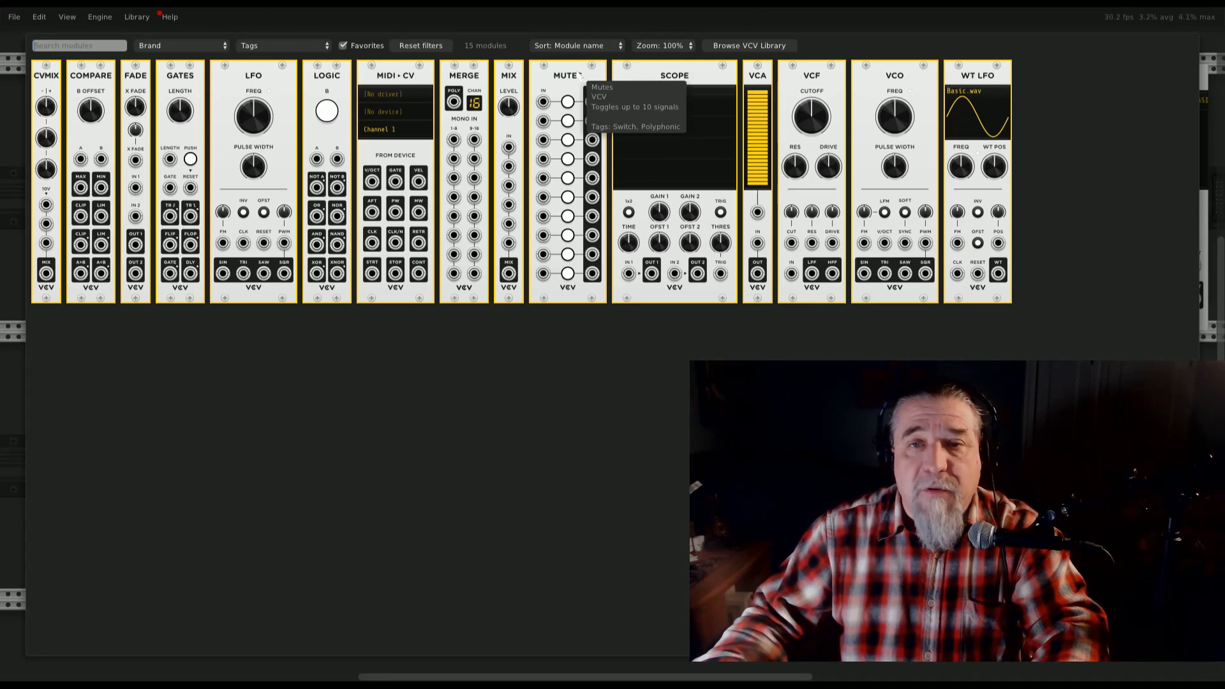
pyautogui.moveTo(577, 64); pyautogui.dragTo(400, 483)
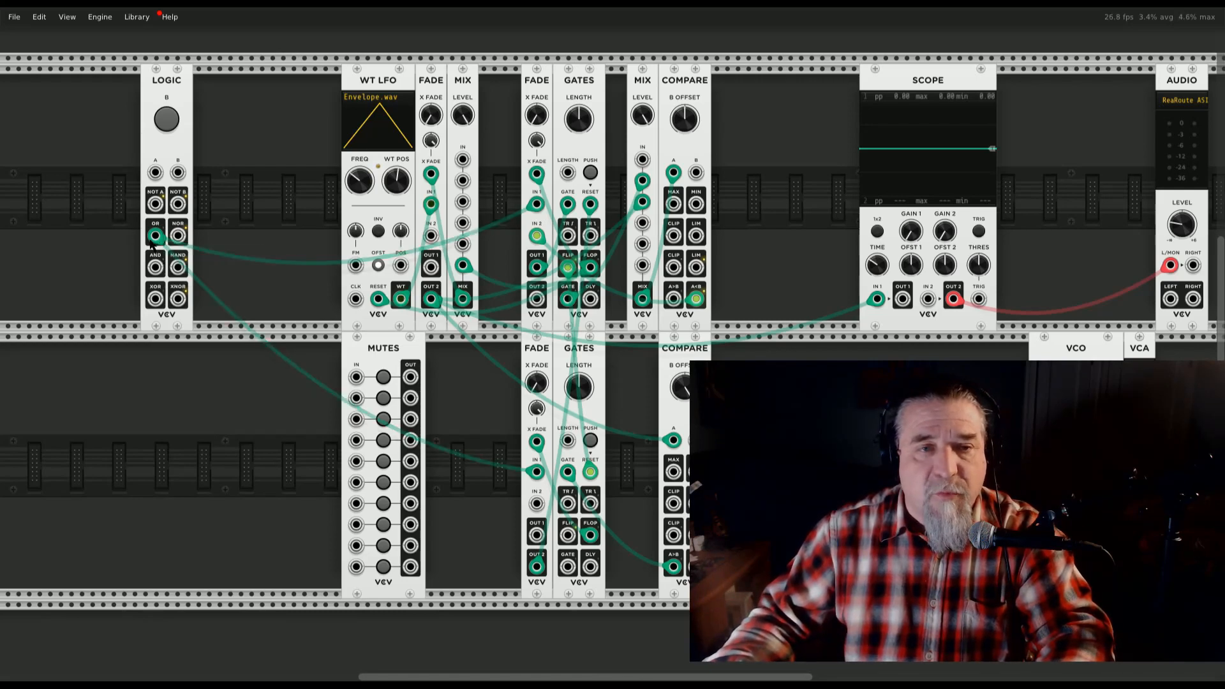
pyautogui.moveTo(151, 244)
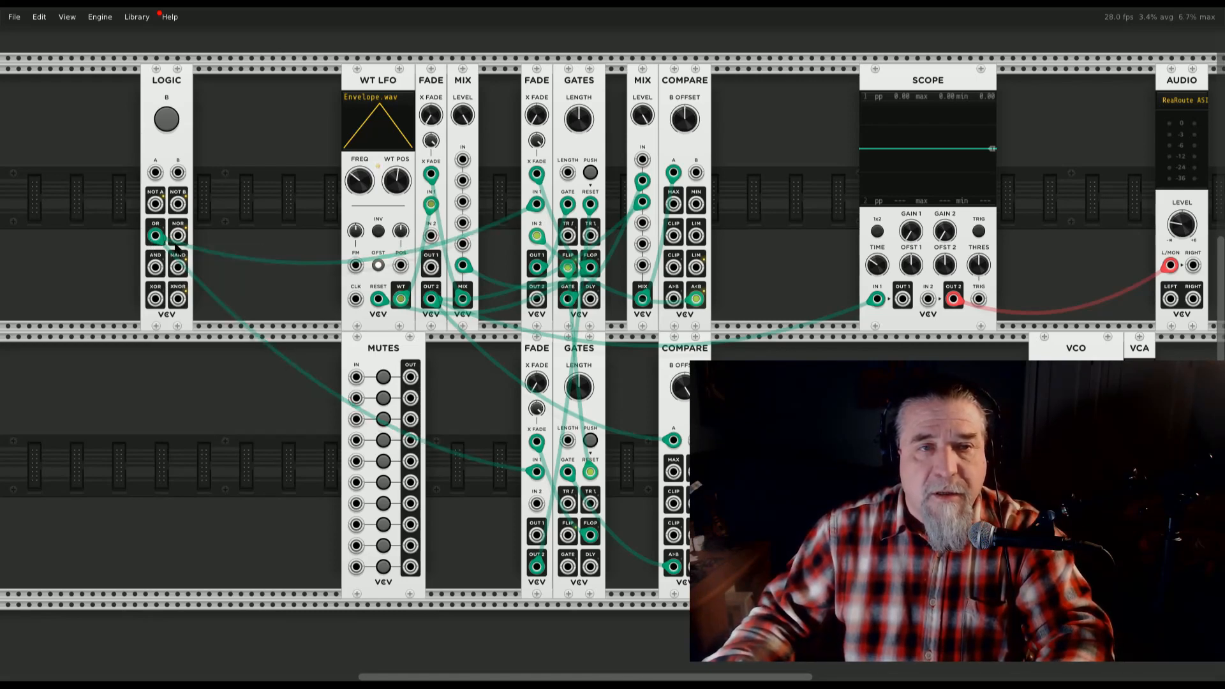
pyautogui.moveTo(593, 209)
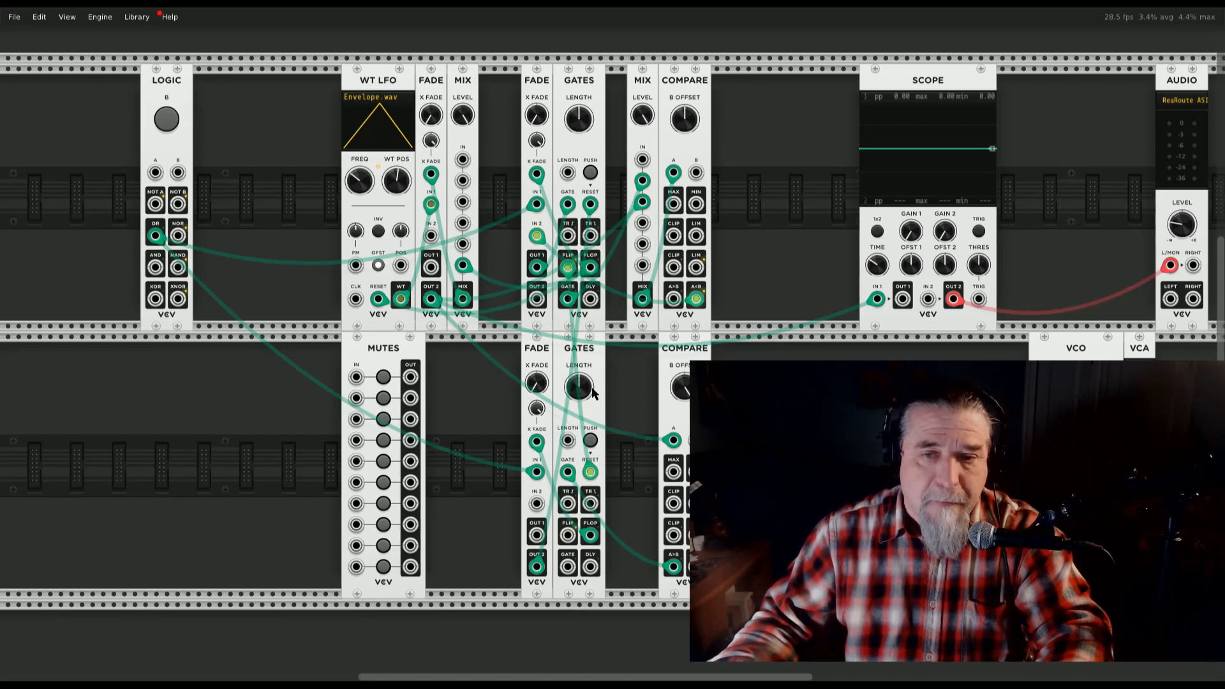
pyautogui.moveTo(544, 450)
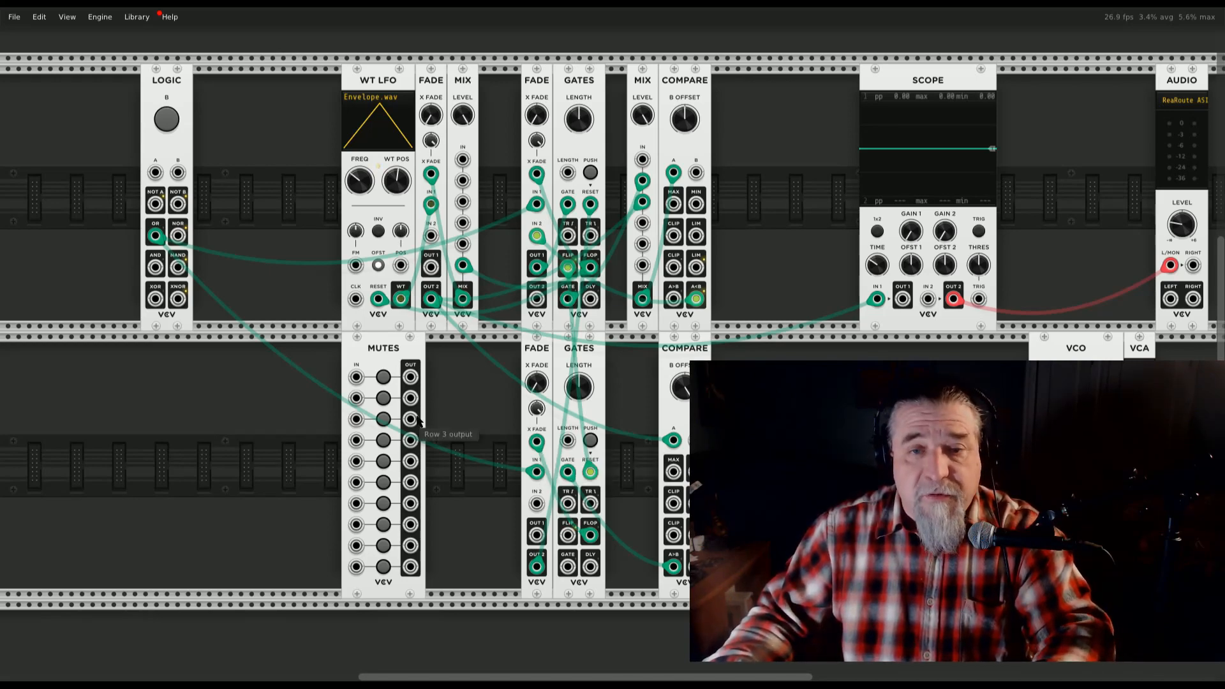
pyautogui.hotkey('ctrl', 'v')
pyautogui.moveTo(457, 358); pyautogui.dragTo(447, 358)
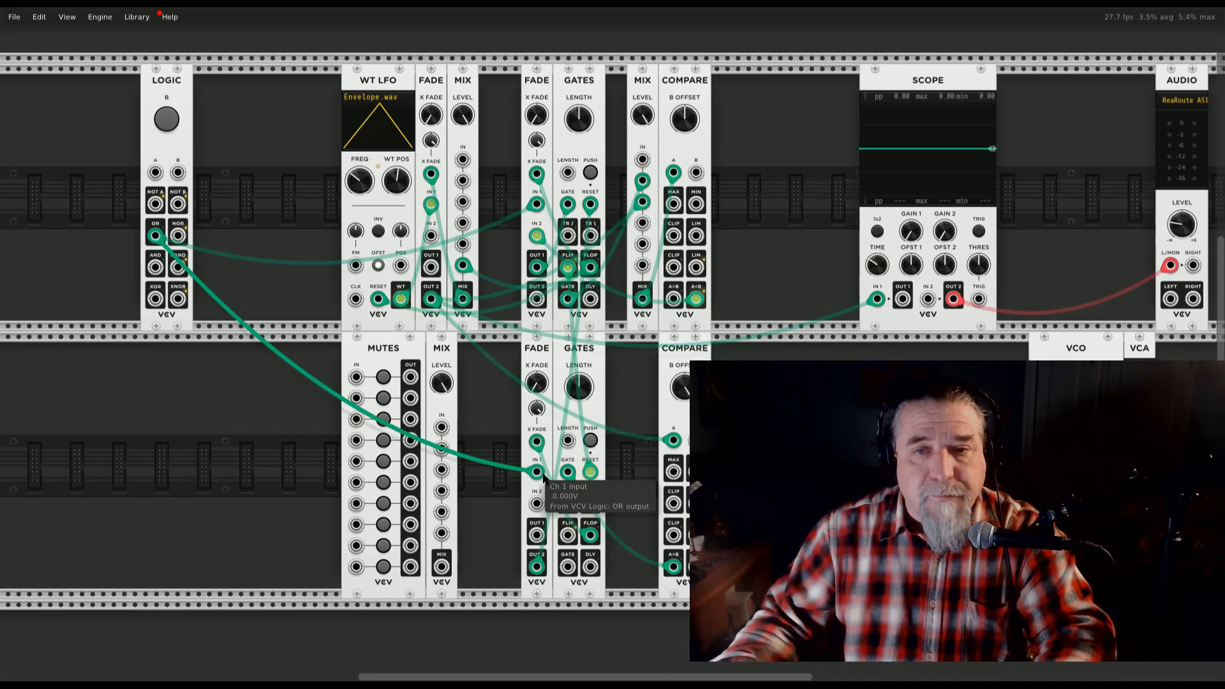
# Patch Logic's OR output into Mutes' row 1 input and Mutes' row 1 output into the first input of the lower Mix
pyautogui.moveTo(538, 473); pyautogui.dragTo(356, 377)
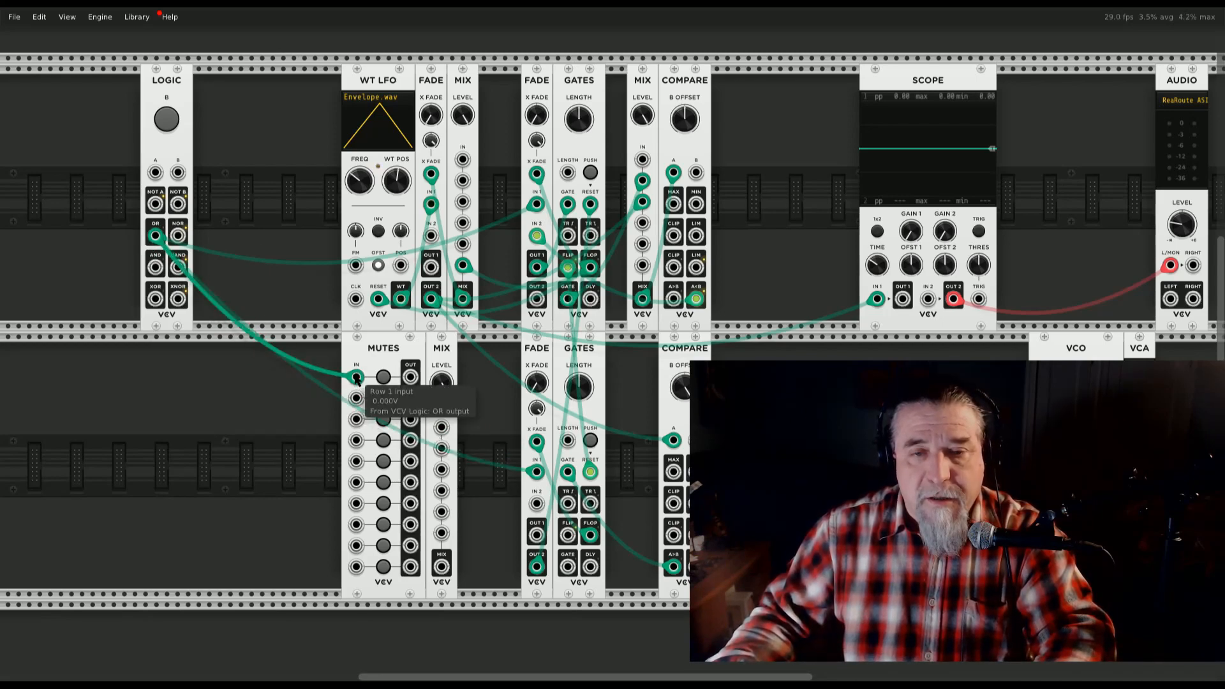
pyautogui.rightClick(411, 379)
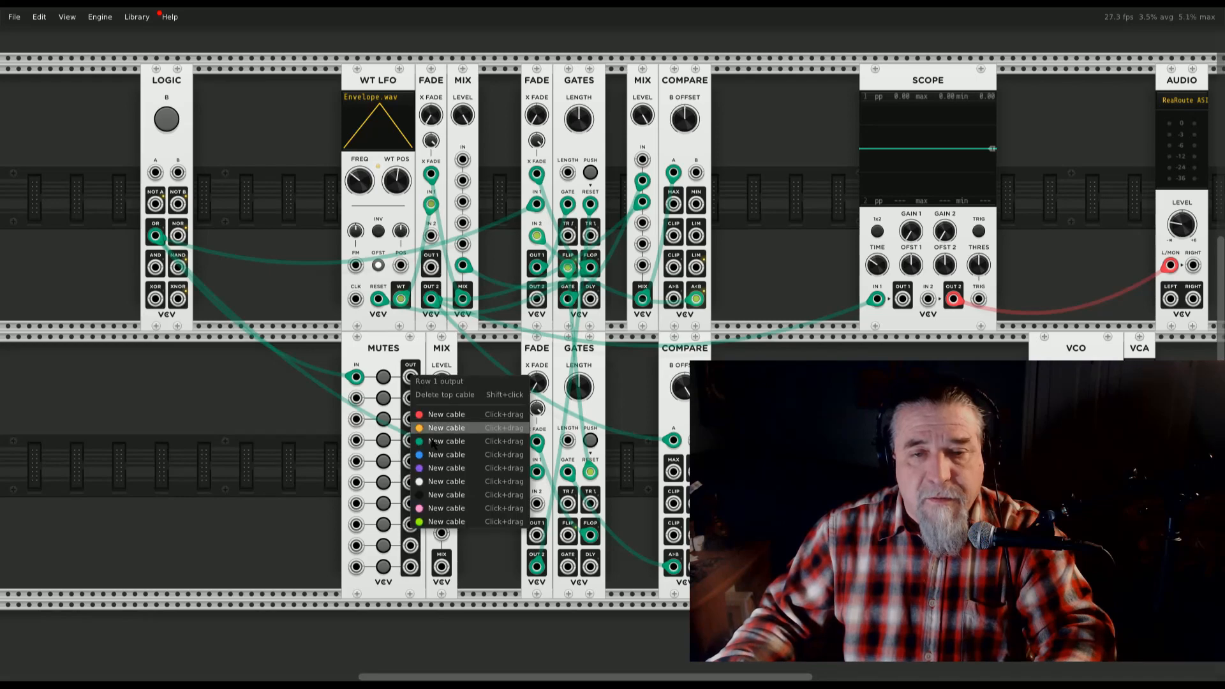
pyautogui.moveTo(431, 441); pyautogui.dragTo(439, 436)
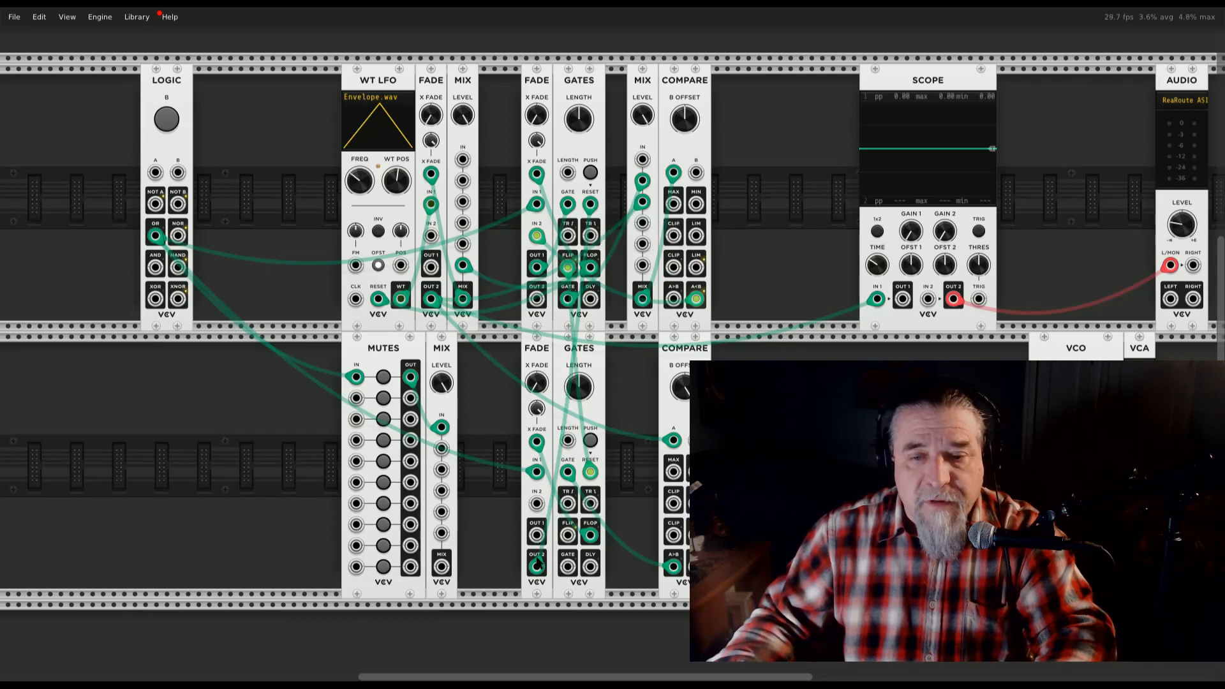
# Feed the upper Gates' RESET from the lower Mix's output instead of the lower Fade's OUT 2, and patch that OUT 2 into Mutes' row 2 input
pyautogui.moveTo(538, 563); pyautogui.dragTo(441, 567)
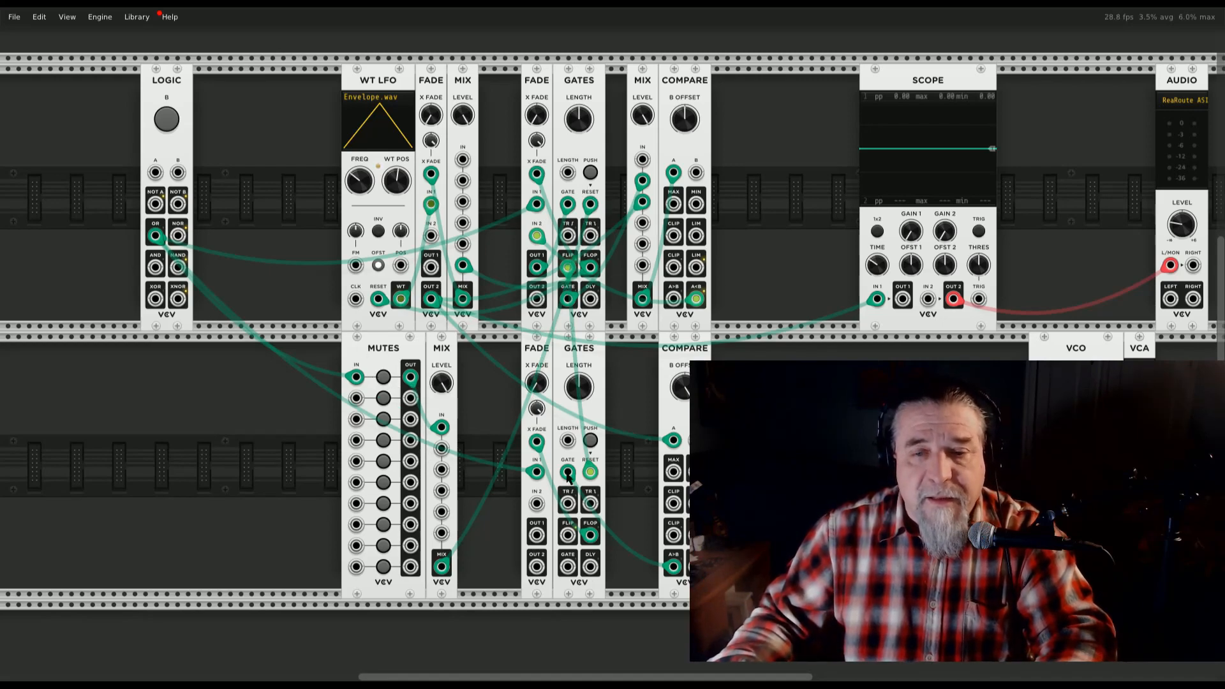
pyautogui.rightClick(537, 568)
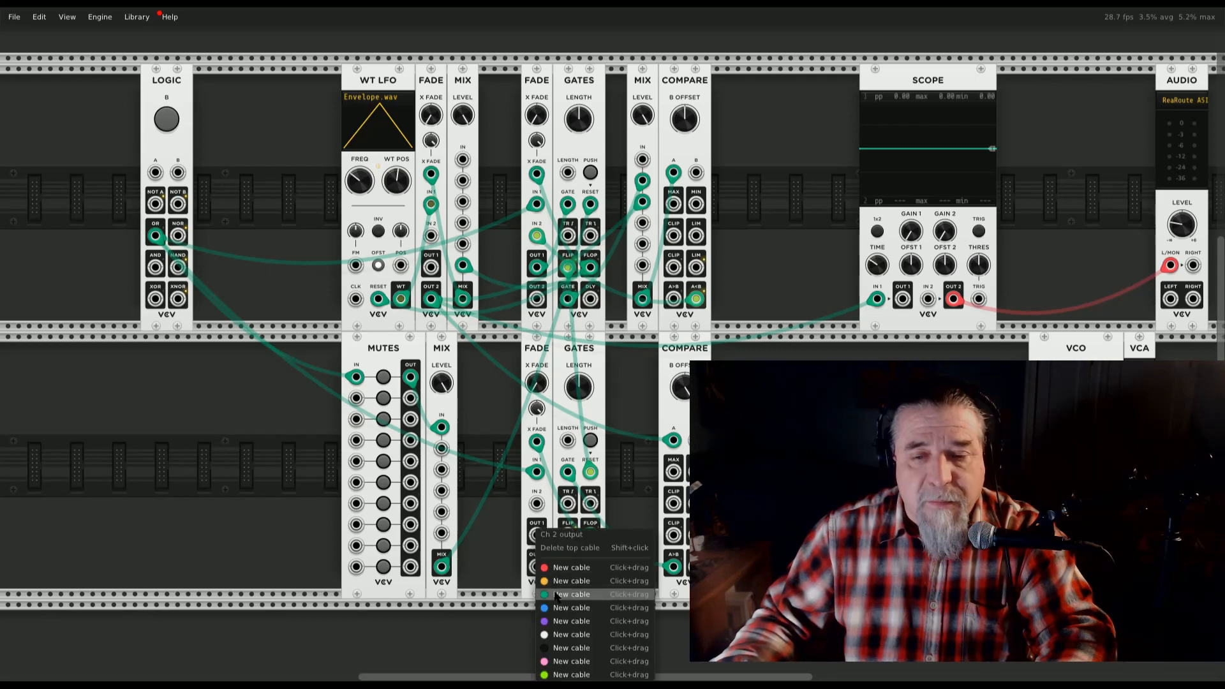
pyautogui.moveTo(554, 594); pyautogui.dragTo(368, 400)
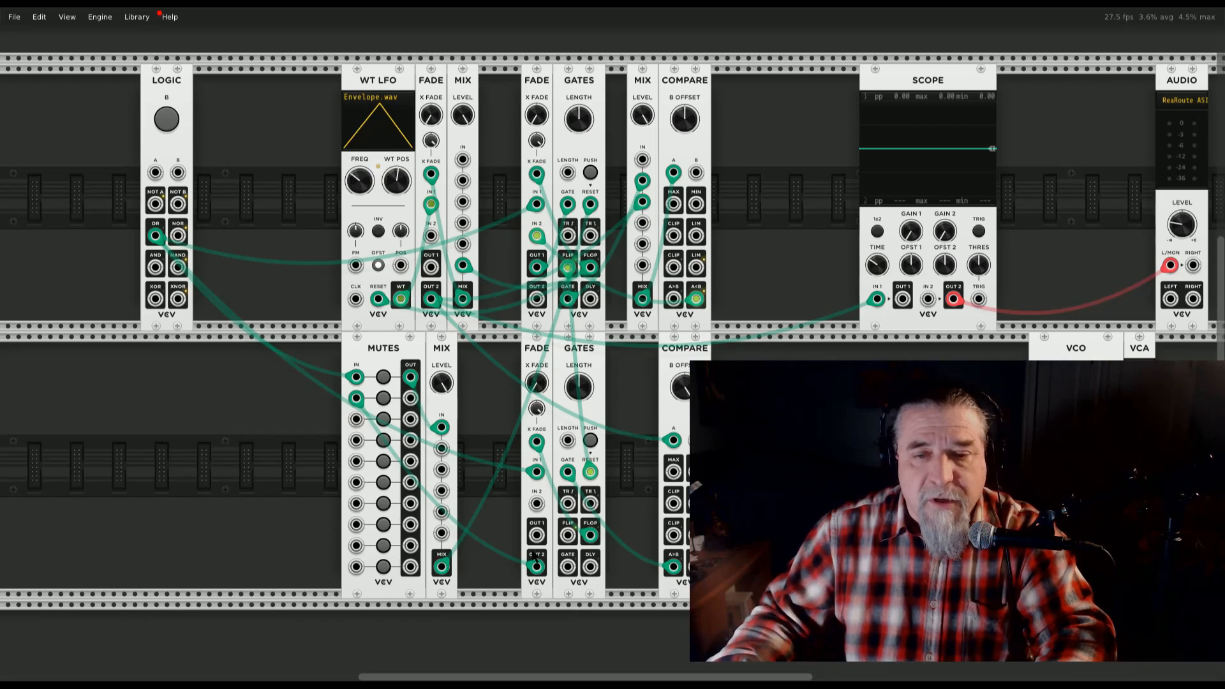
# Patch Mutes' row 2 output into the lower Mix's second input and move the OR cable from the upper Fade's IN 1 to Mutes' row 10 input
pyautogui.rightClick(411, 400)
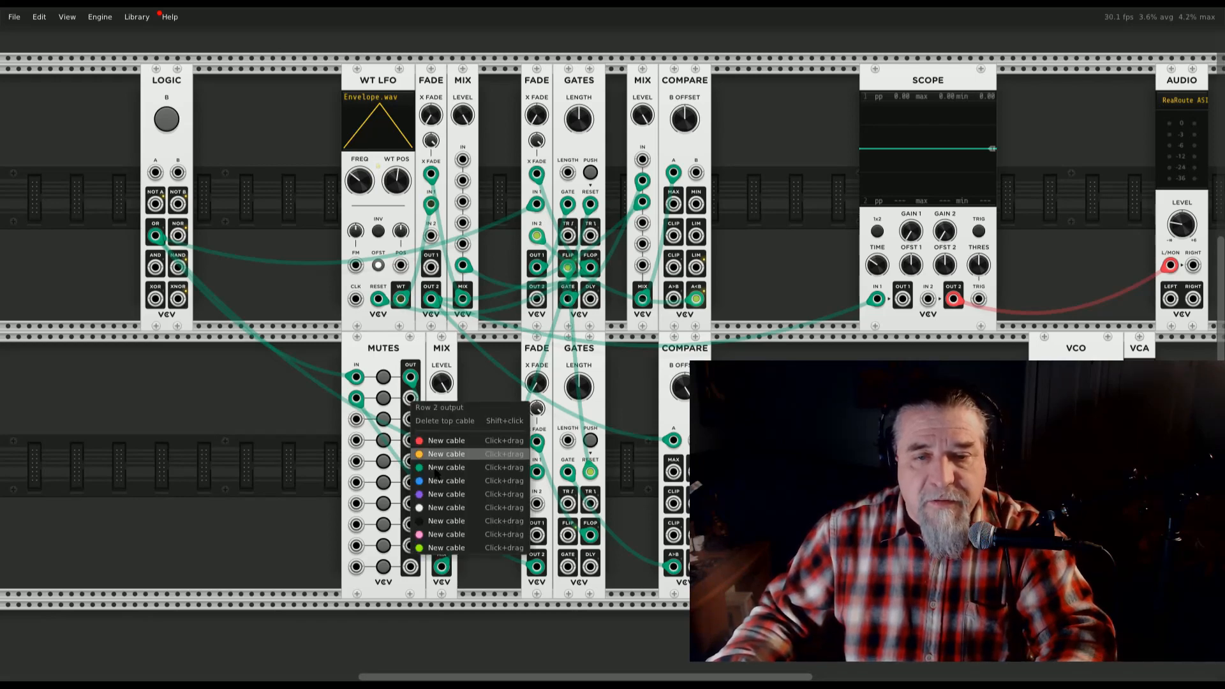
pyautogui.moveTo(434, 472); pyautogui.dragTo(441, 448)
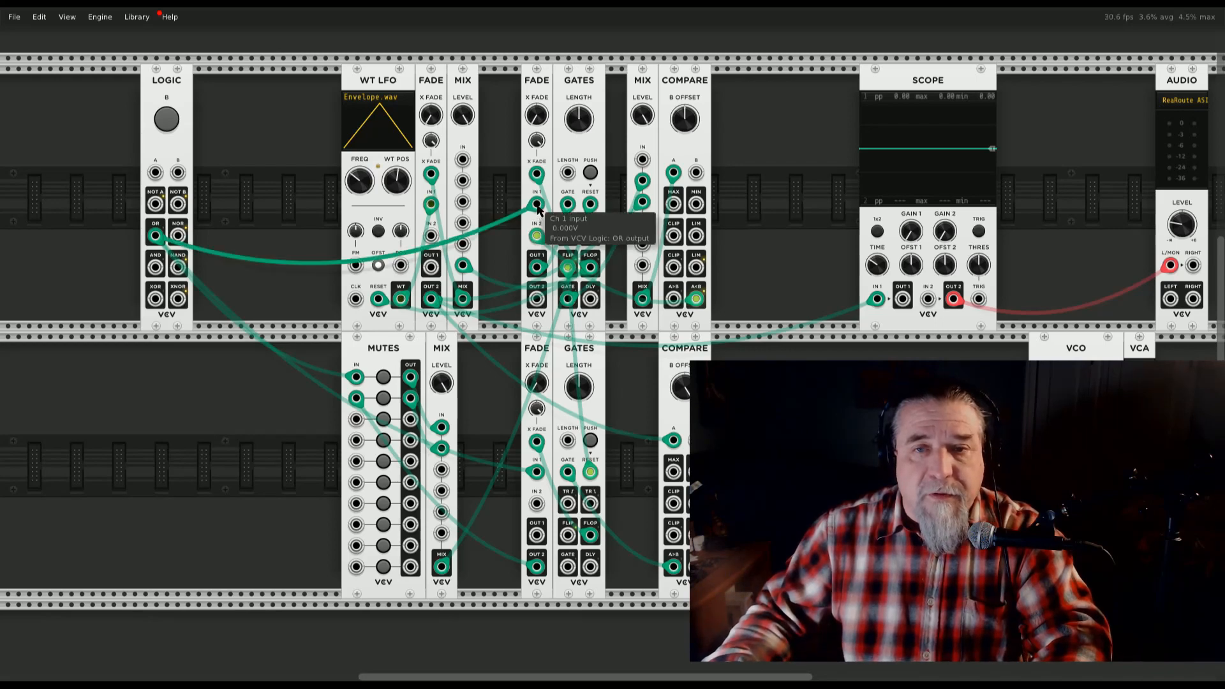
pyautogui.moveTo(538, 208); pyautogui.dragTo(357, 567)
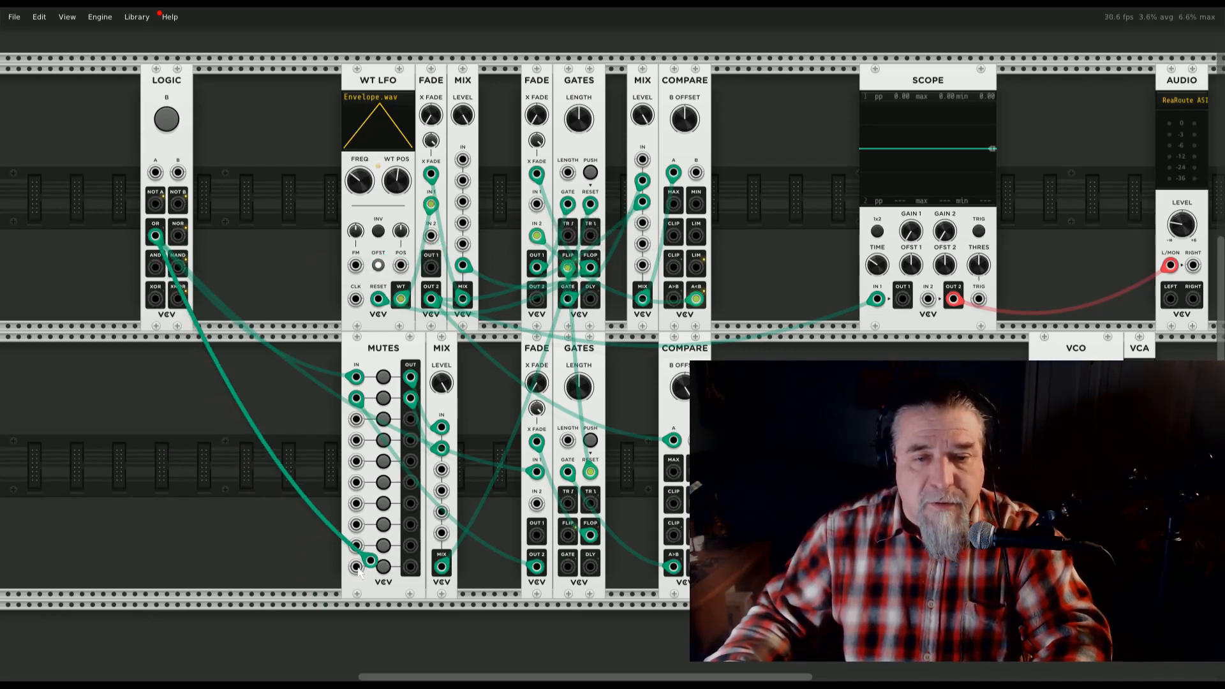
# Chain Mutes' row 10 output through rows 9 and 8, and patch the row 8 output into the upper Fade's IN 1
pyautogui.rightClick(412, 568)
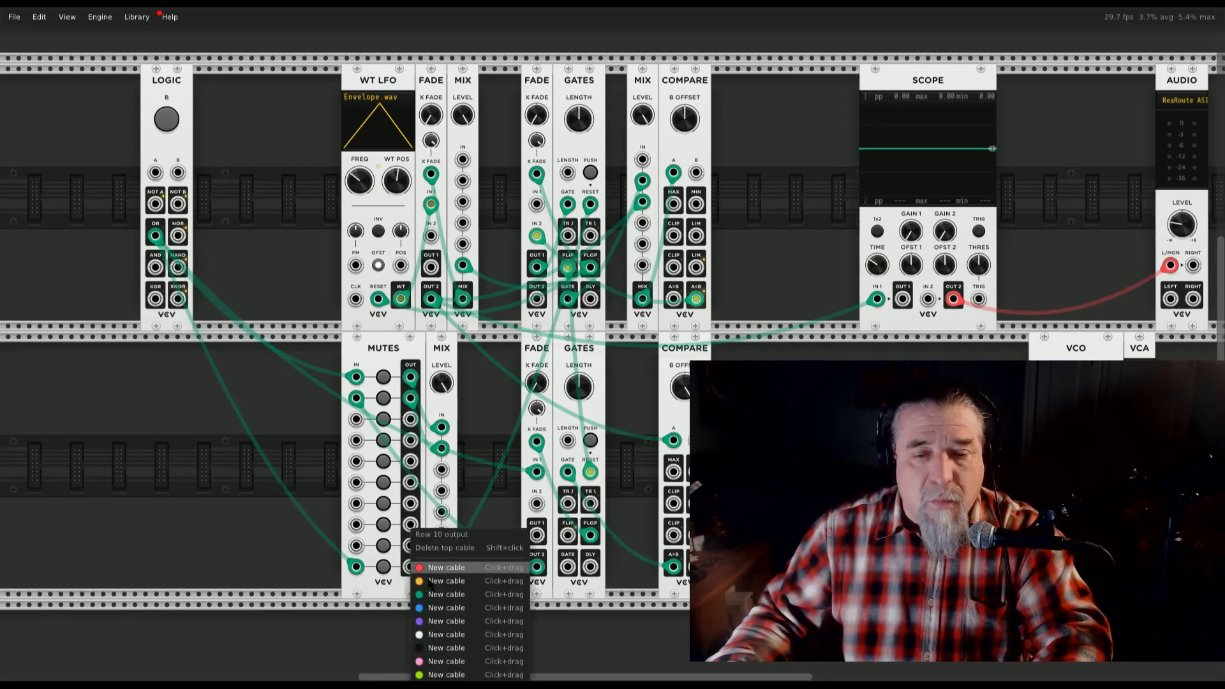
pyautogui.moveTo(424, 565); pyautogui.dragTo(356, 546)
pyautogui.rightClick(411, 546)
pyautogui.moveTo(420, 595); pyautogui.dragTo(356, 525)
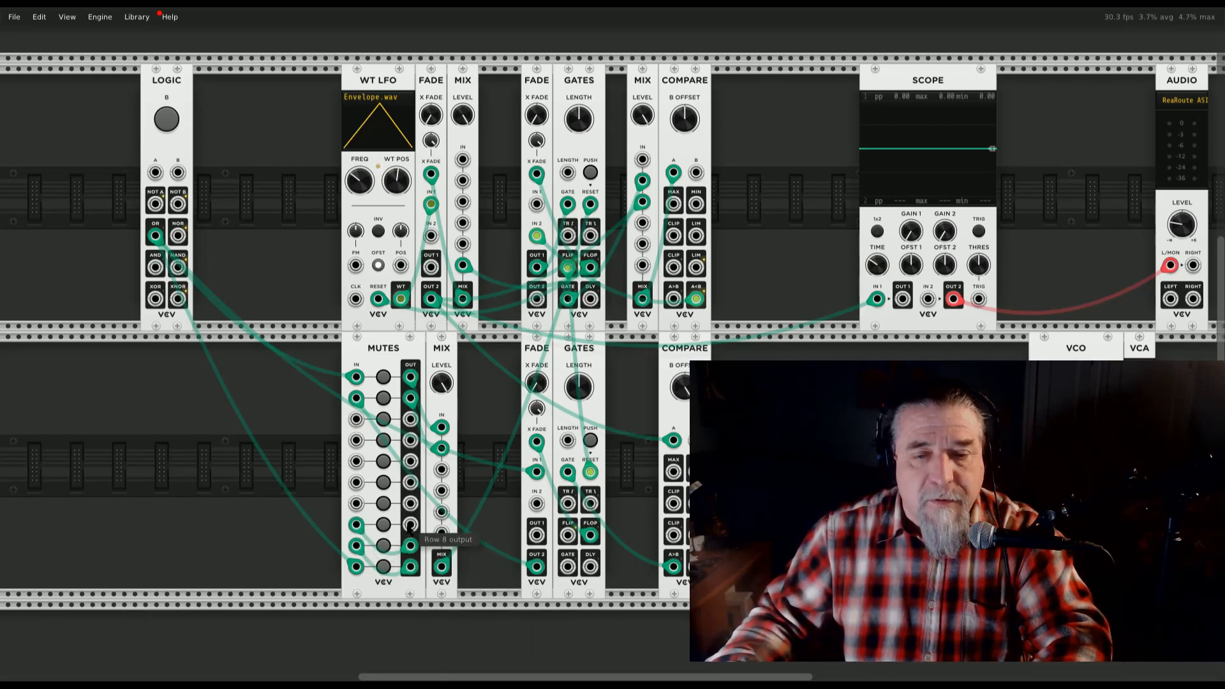
pyautogui.rightClick(410, 525)
pyautogui.moveTo(423, 582)
pyautogui.mouseDown()
pyautogui.moveTo(500, 473)
pyautogui.moveTo(511, 310)
pyautogui.moveTo(537, 204)
pyautogui.mouseUp()
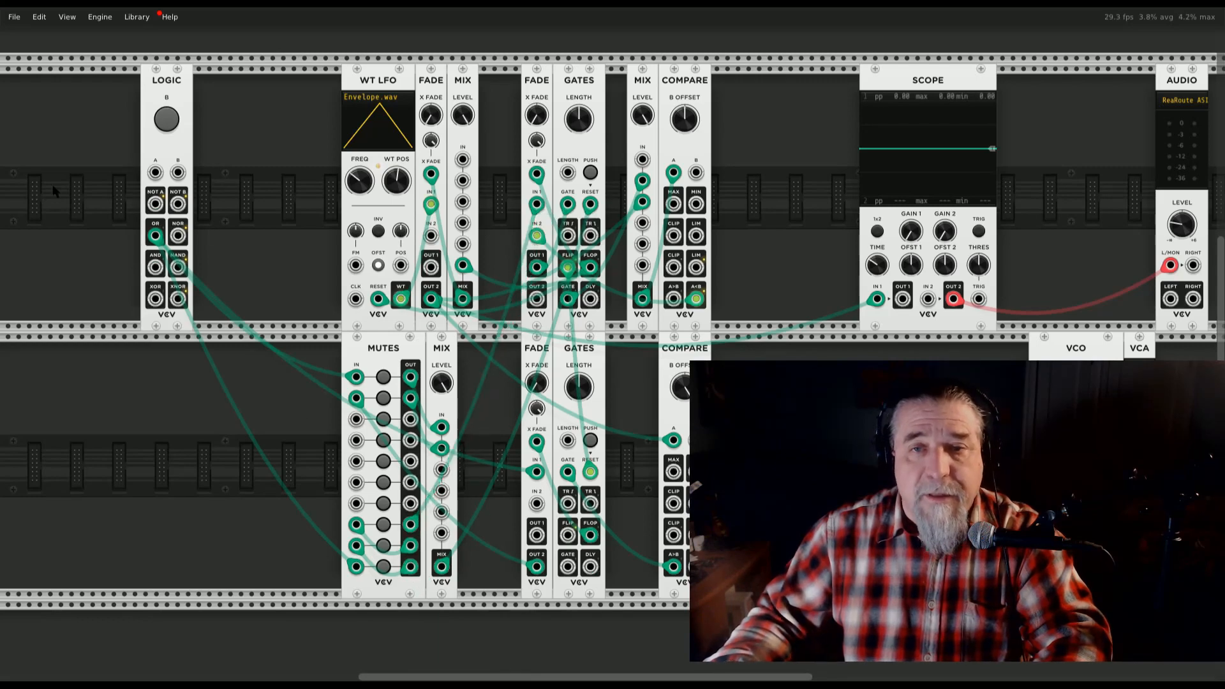
# Fire Logic's B button repeatedly with all Mutes rows open to examine the envelope's retriggering on Scope
pyautogui.click(170, 119)
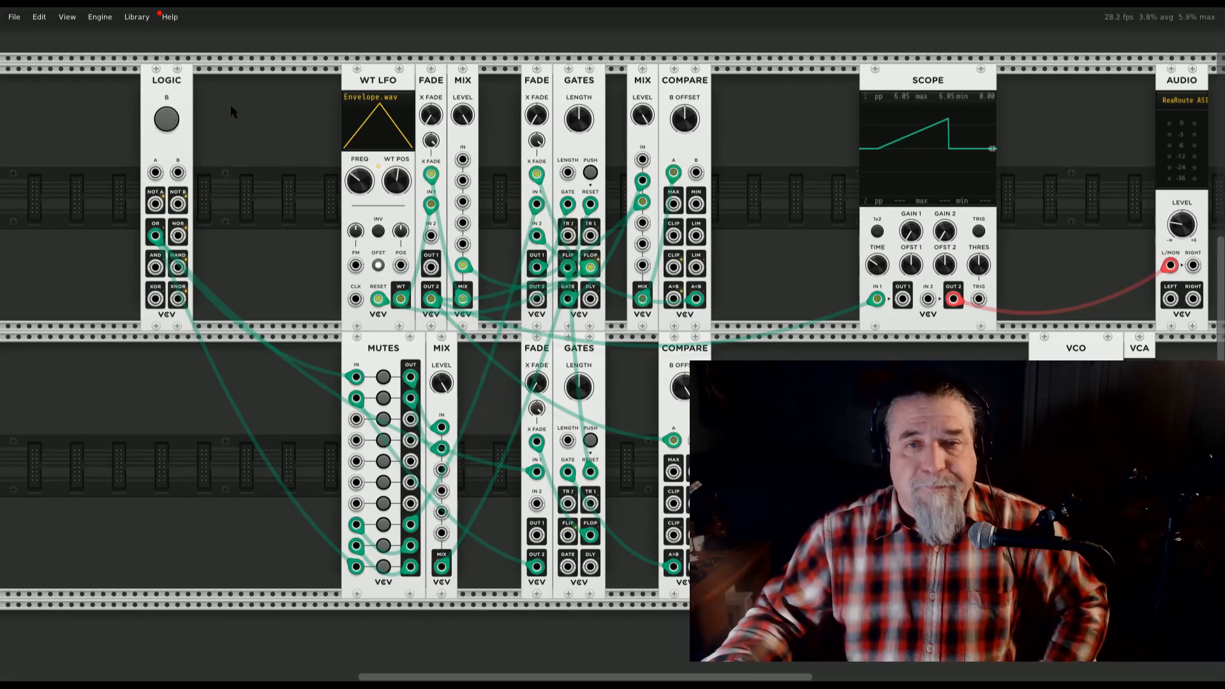
pyautogui.click(164, 123)
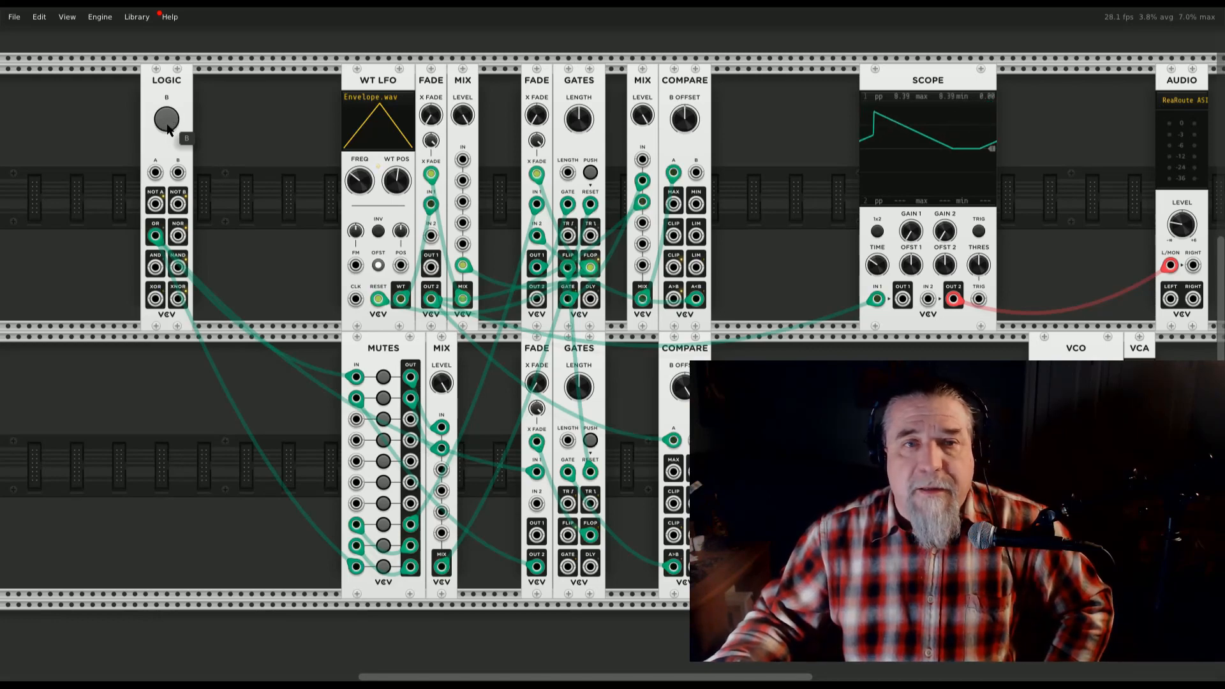
pyautogui.click(167, 125)
pyautogui.click(168, 124)
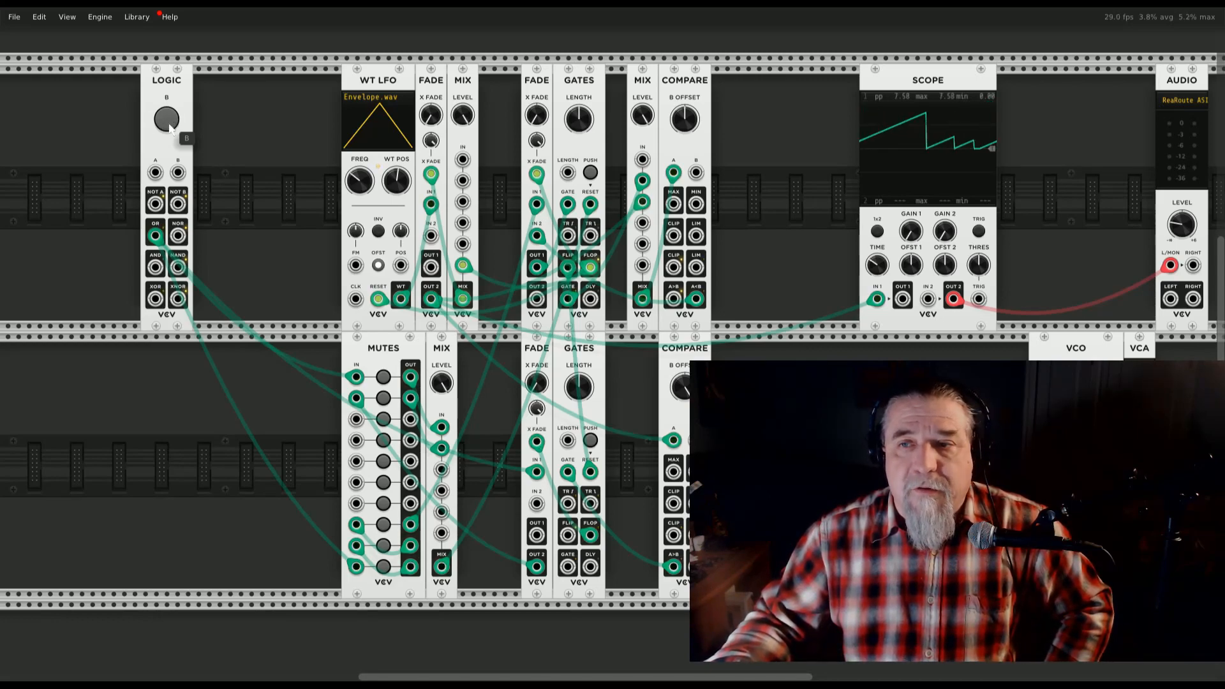
pyautogui.click(168, 125)
pyautogui.click(170, 124)
pyautogui.click(172, 125)
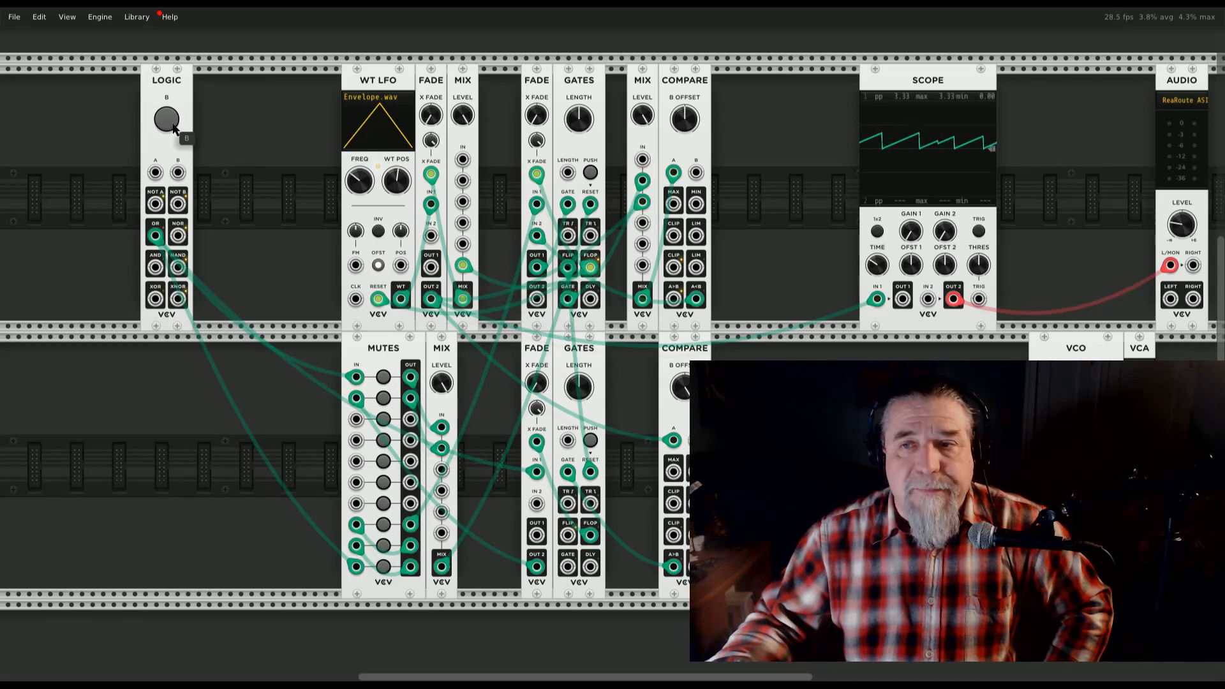
pyautogui.click(174, 127)
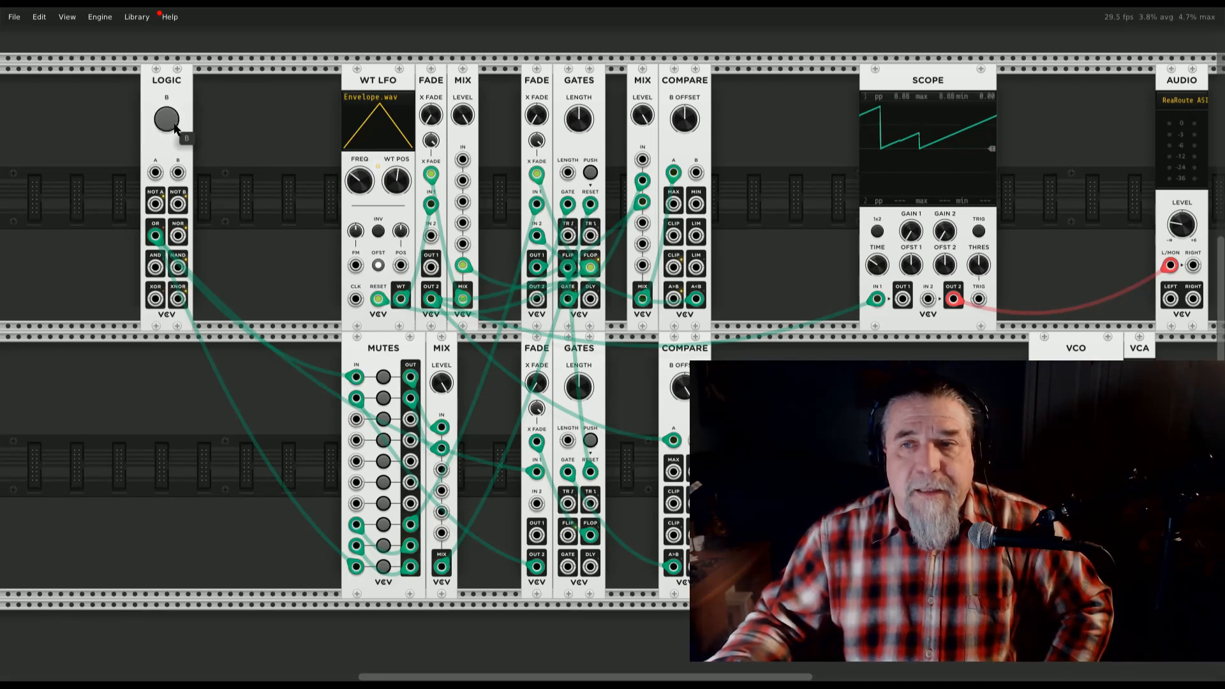
# Mute row 1 on Mutes and fire Logic's B button during the envelope's rise and fall to check the retriggering
pyautogui.click(384, 379)
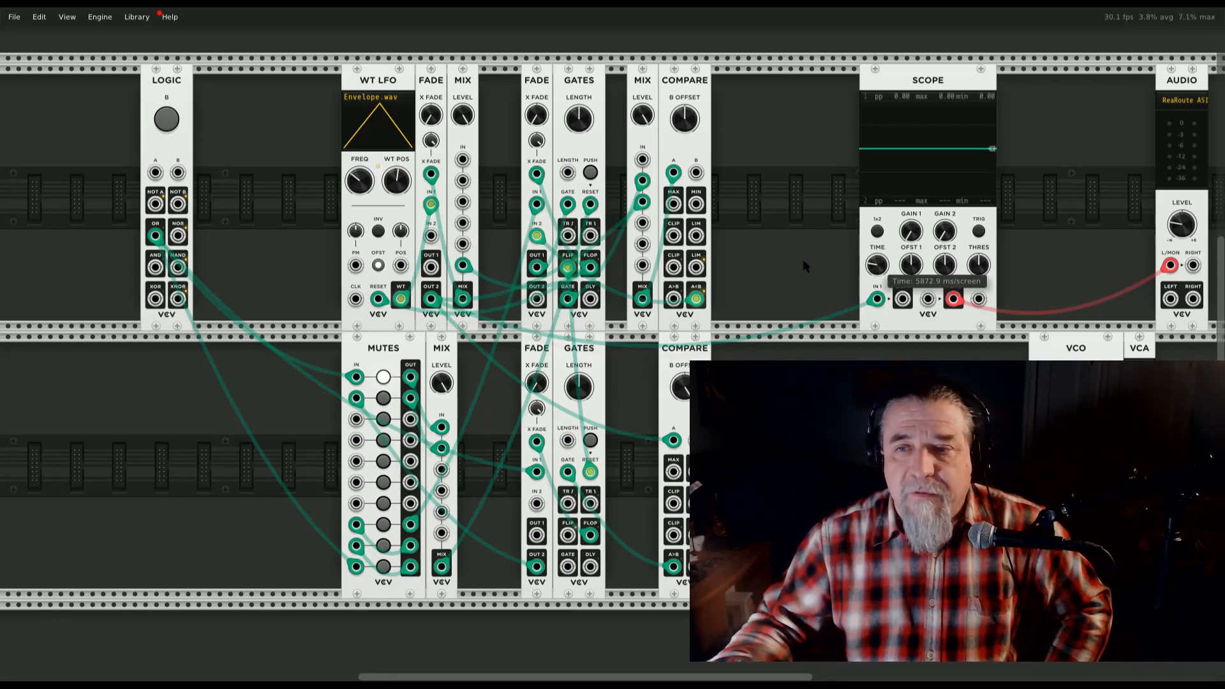
pyautogui.click(165, 123)
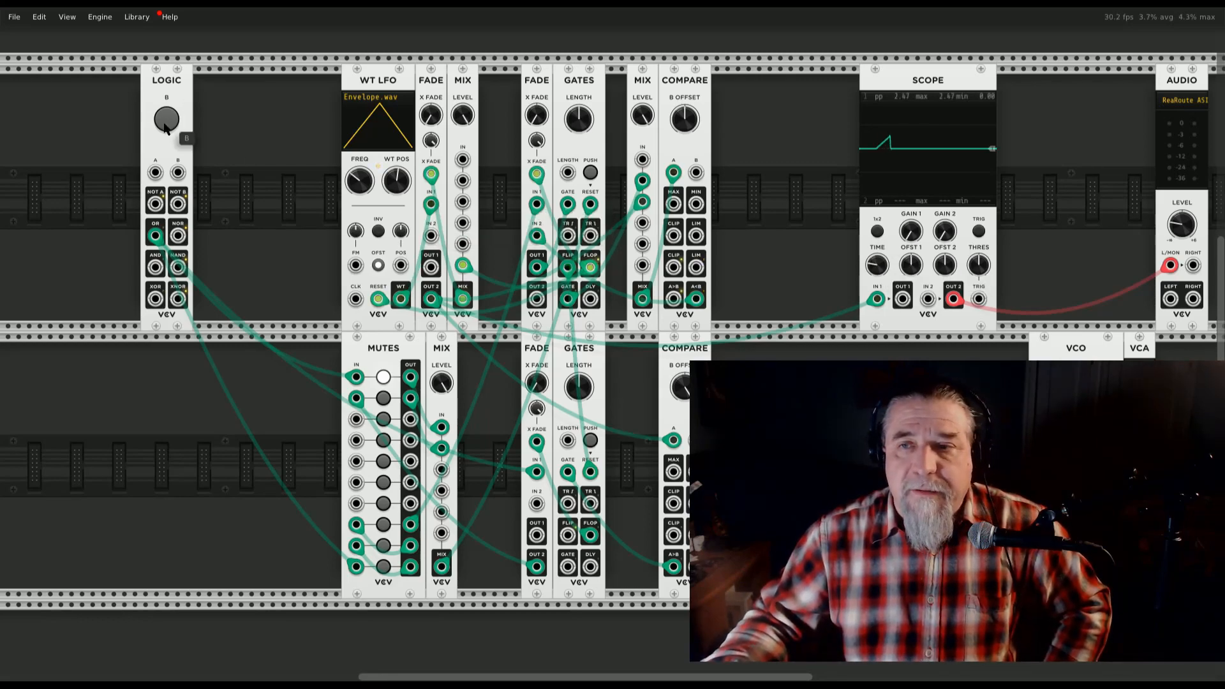
pyautogui.click(165, 126)
pyautogui.click(167, 125)
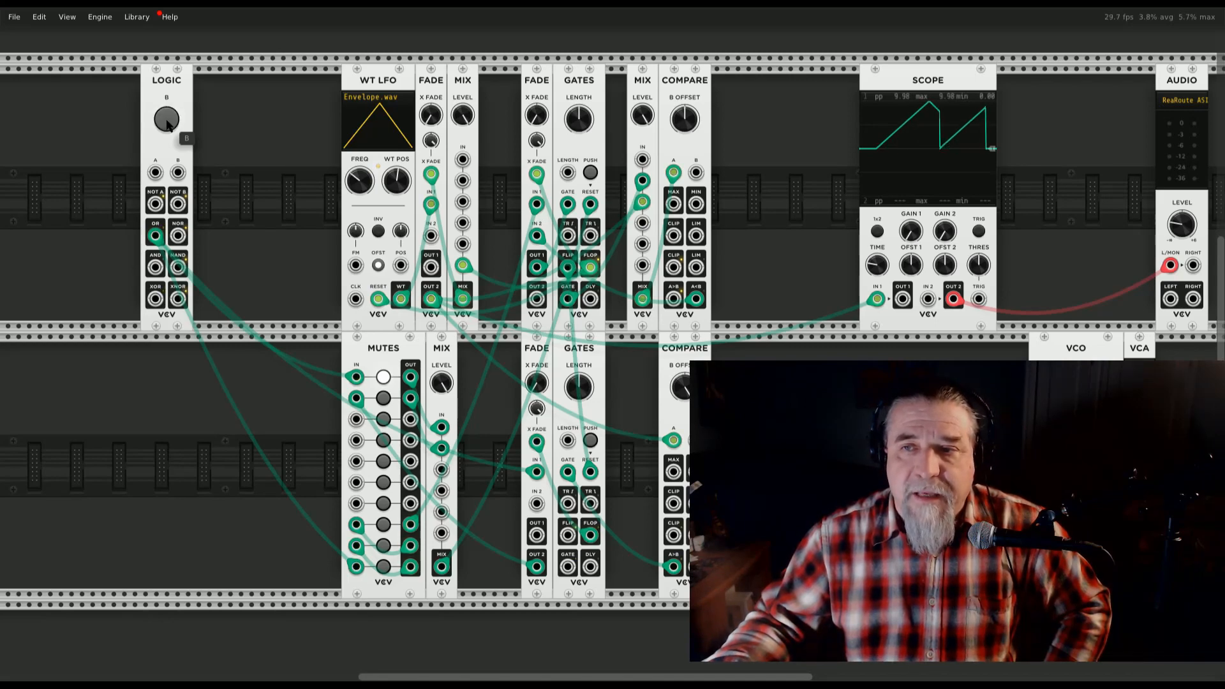
pyautogui.click(167, 123)
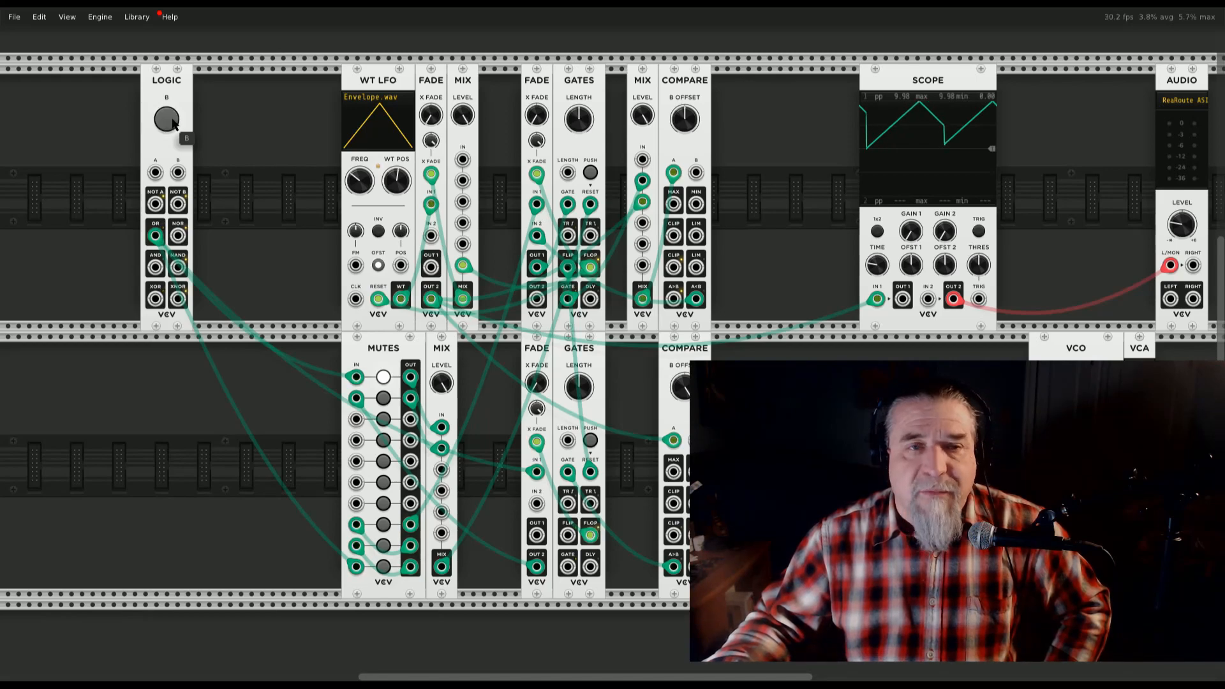
# Mute row 2 as well and fire Logic's B button at different points of the envelope to check the retriggering
pyautogui.click(385, 403)
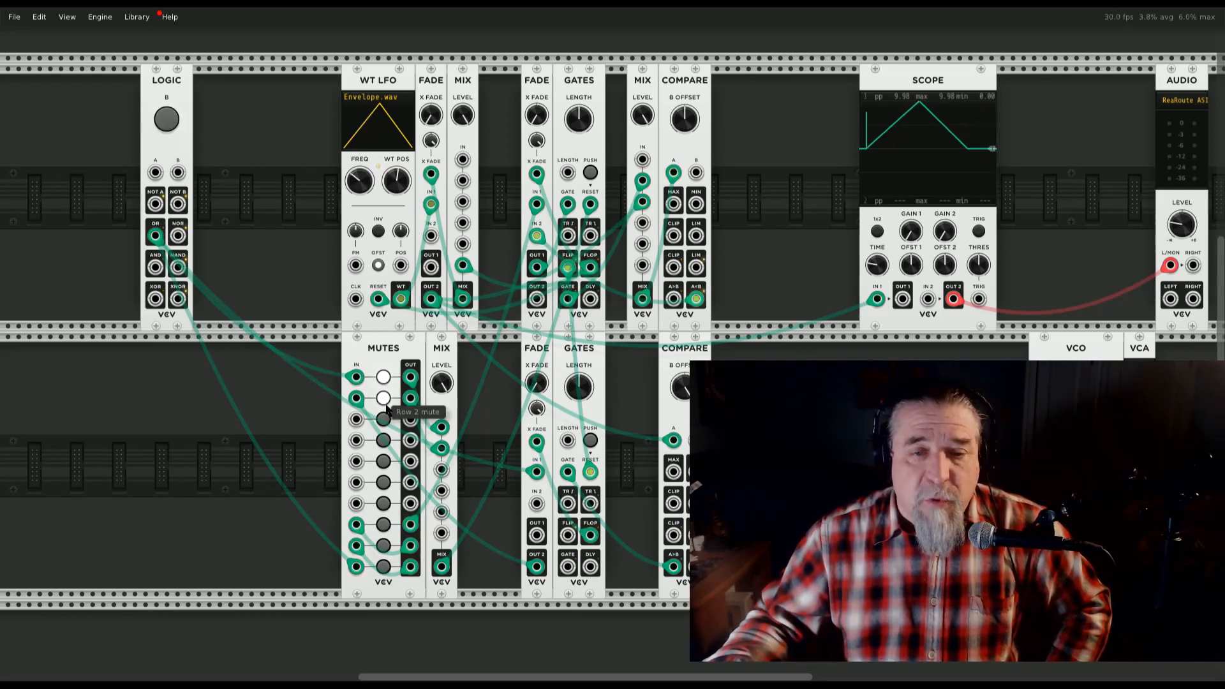
pyautogui.click(167, 116)
pyautogui.click(168, 116)
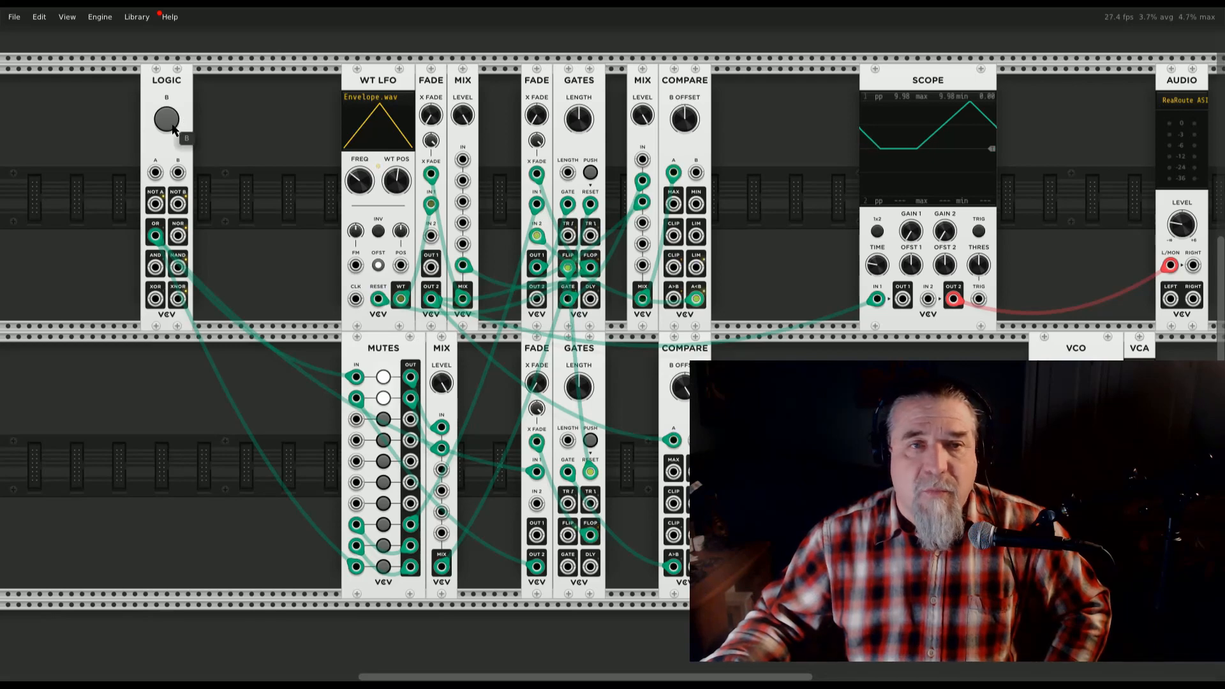
pyautogui.click(170, 121)
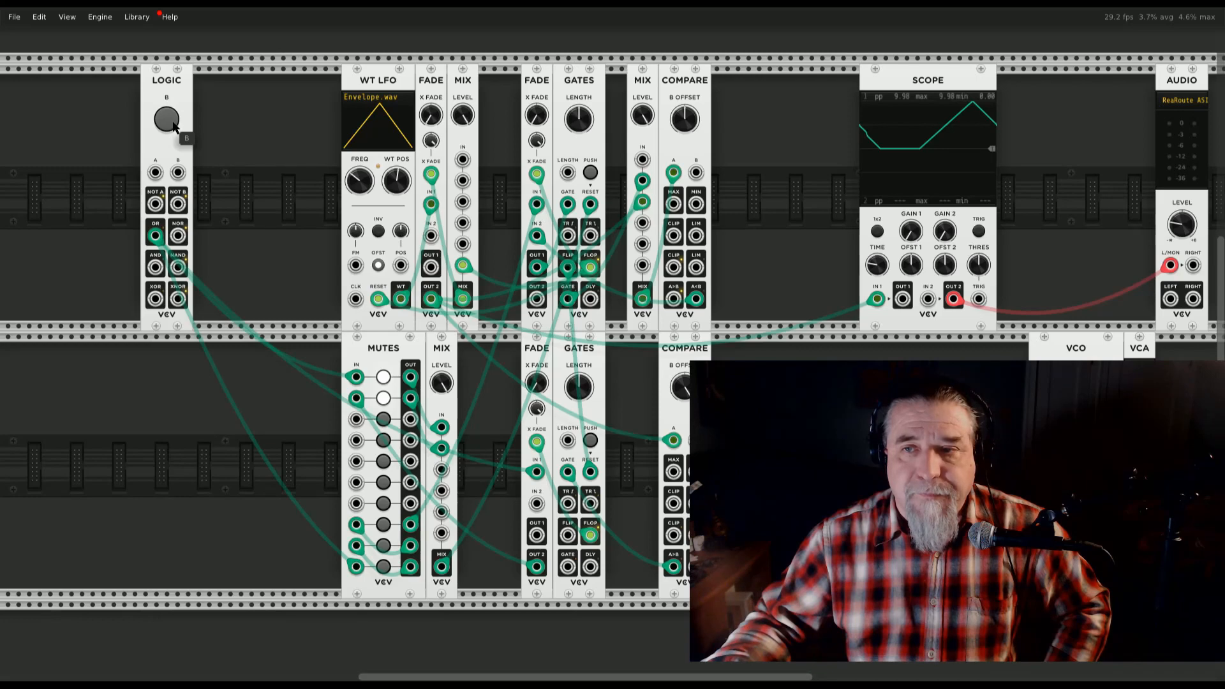
pyautogui.click(171, 127)
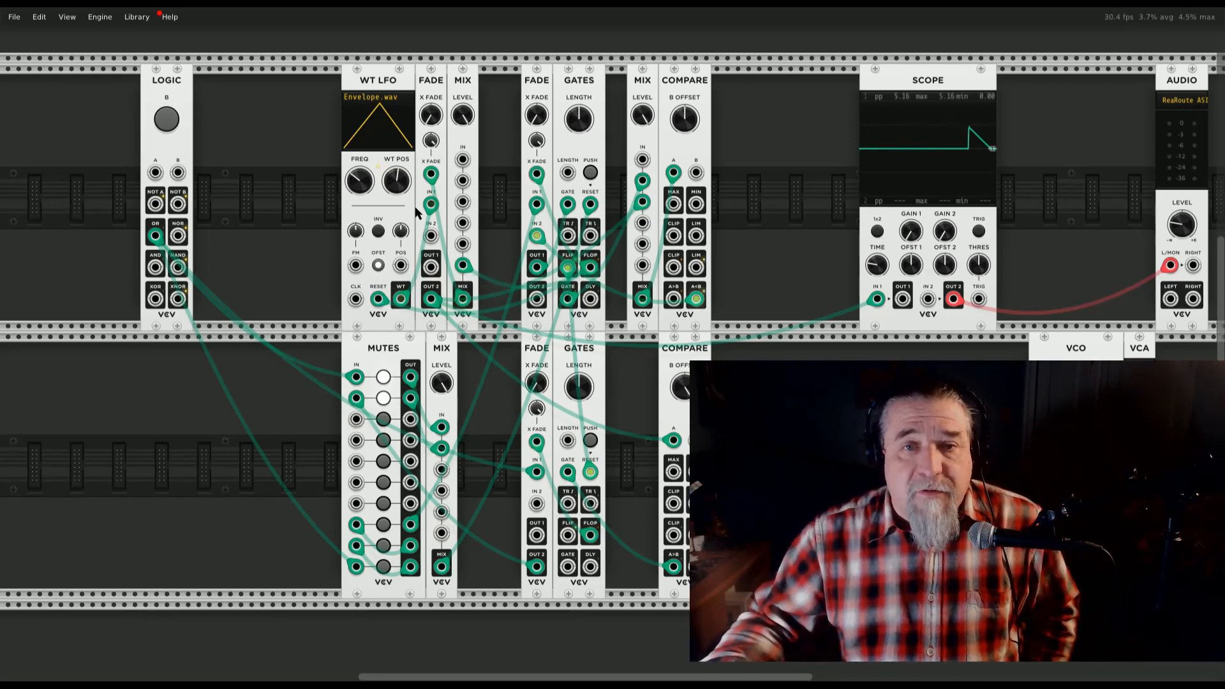
# Set the WT LFO's wavetable position to 0% and unmute Mutes' row 2, testing the shape with Logic's B button
pyautogui.moveTo(400, 184)
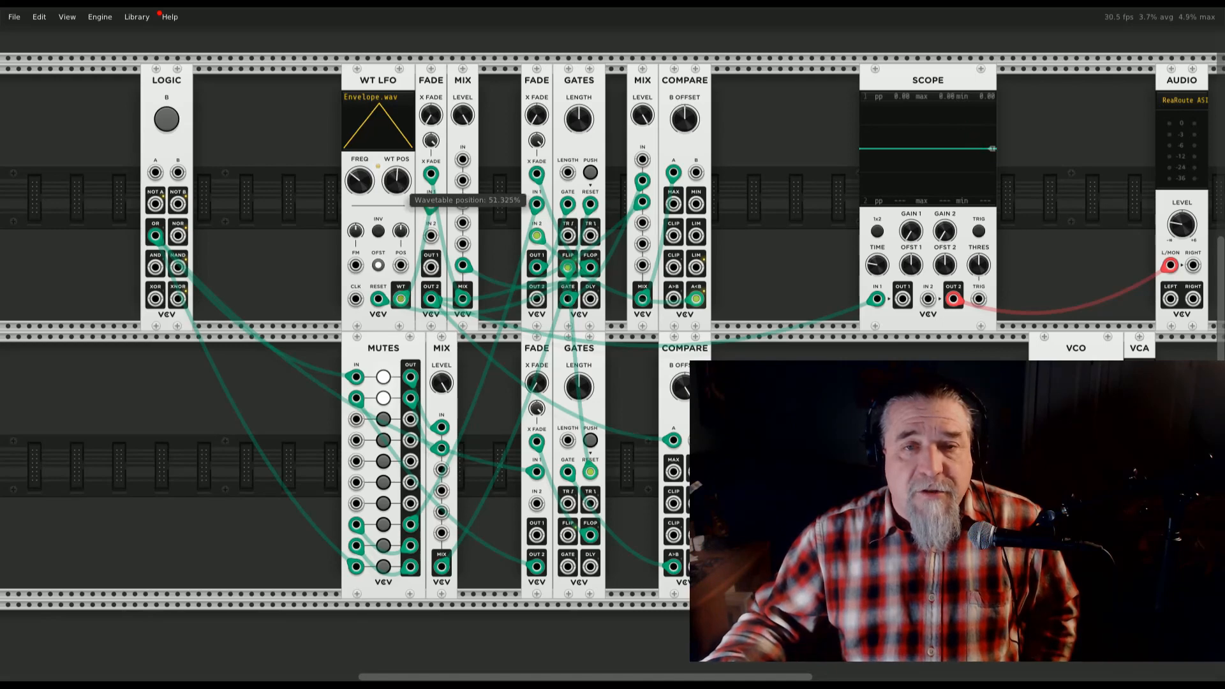
pyautogui.moveTo(400, 184); pyautogui.dragTo(400, 229)
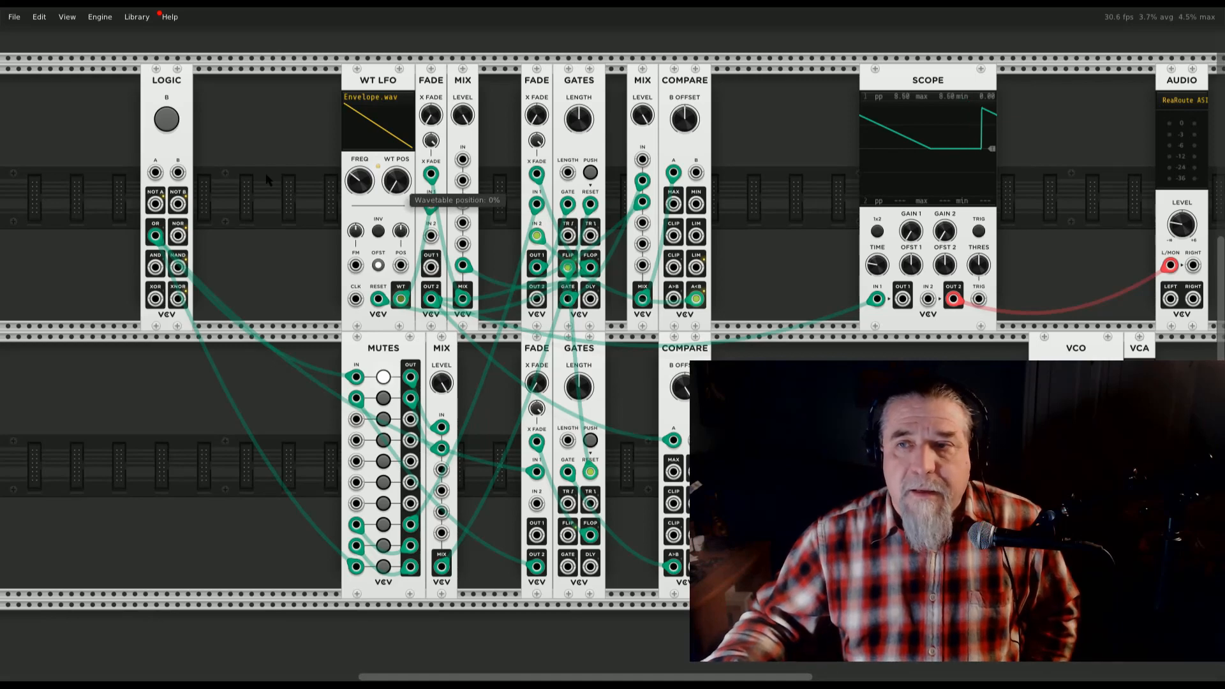
pyautogui.click(166, 120)
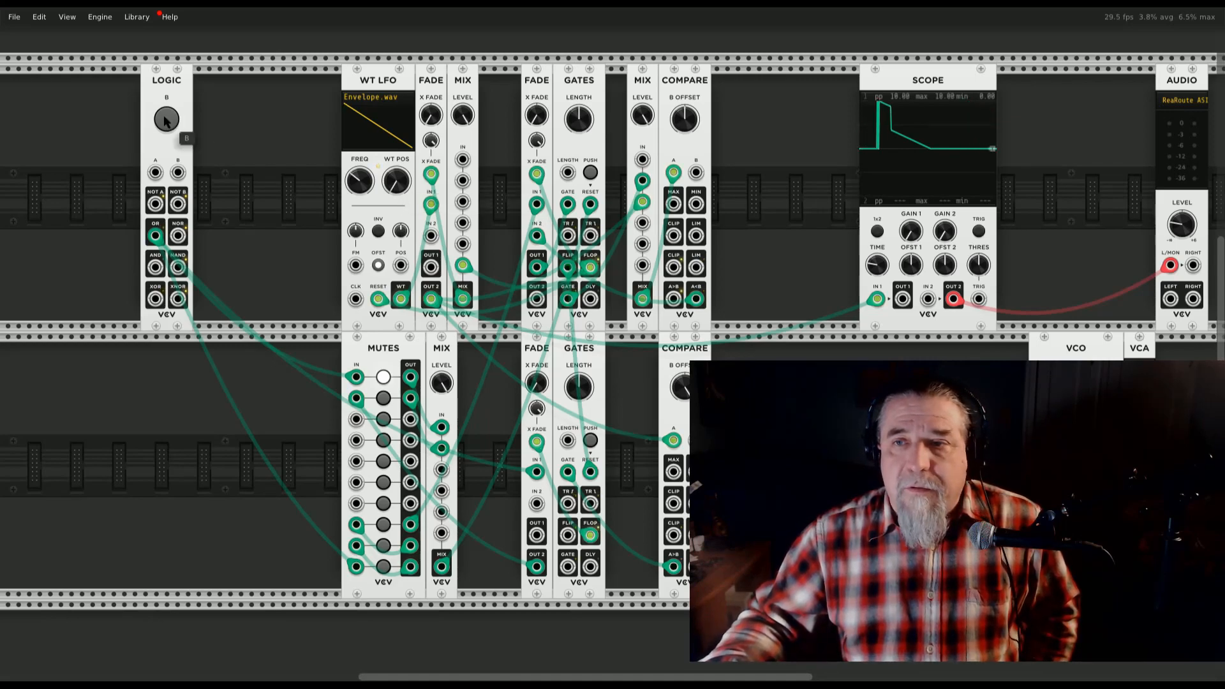
# Set Scope's time to 1893.6 ms/screen and fire Logic's B button to view the decay envelope
pyautogui.moveTo(877, 264)
pyautogui.mouseDown()
pyautogui.moveTo(877, 89)
pyautogui.moveTo(876, 147)
pyautogui.mouseUp()
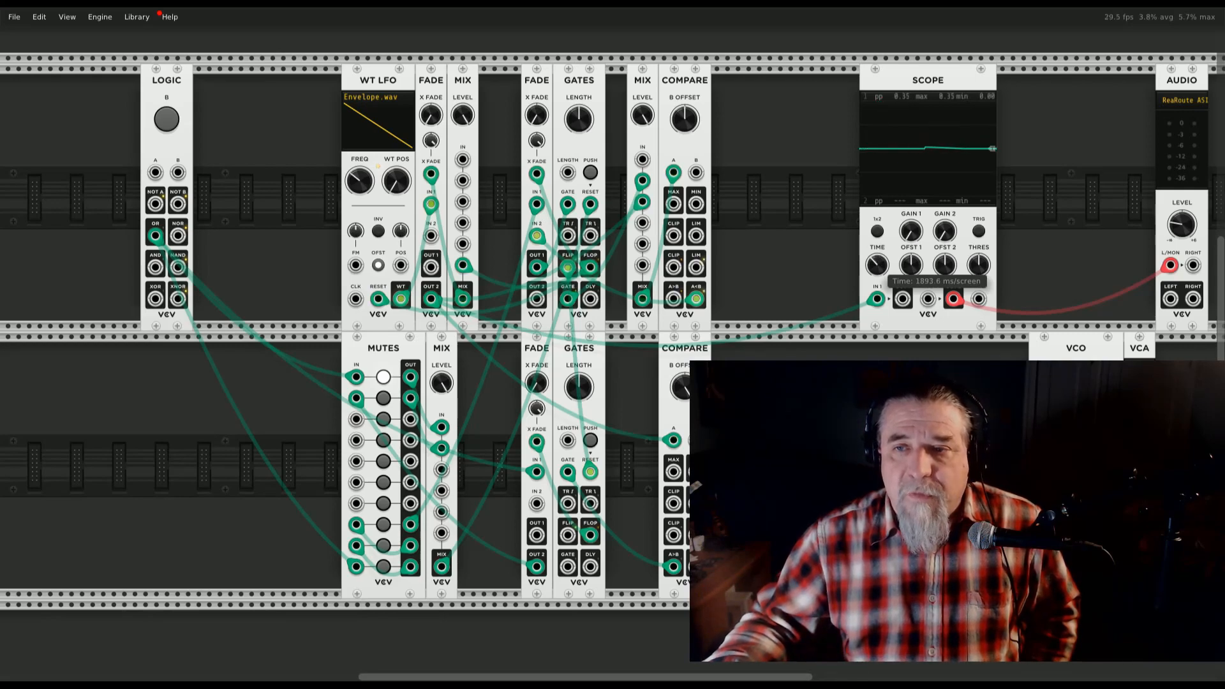
pyautogui.click(167, 120)
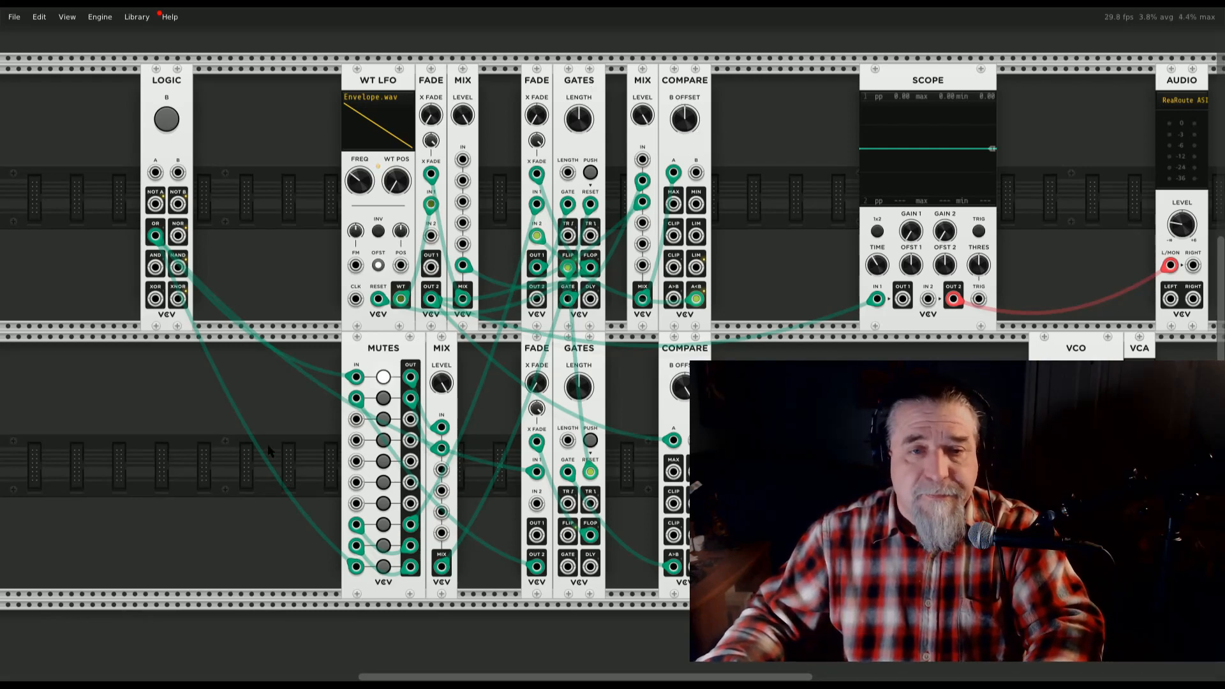
# Add a Gates module beside Mutes, move the OR cable from Mutes' row 10 input to its GATE, and patch its rising-edge trigger into row 10
pyautogui.hotkey('ctrl', 'v')
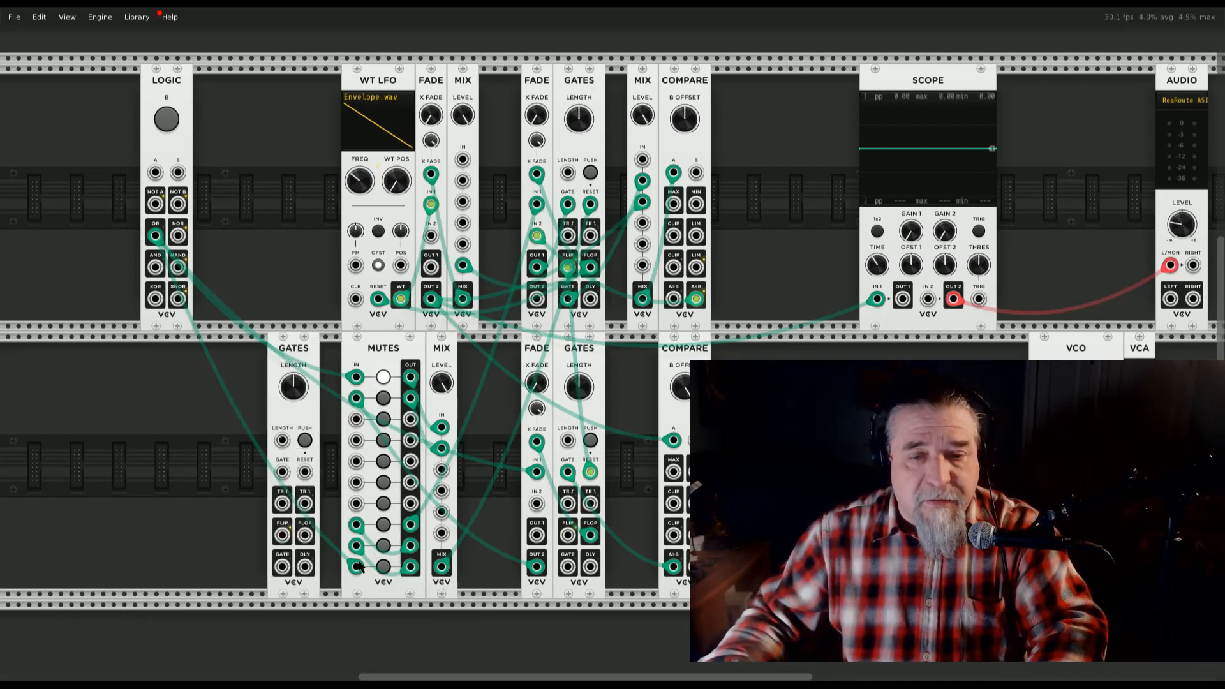
pyautogui.moveTo(357, 567); pyautogui.dragTo(281, 474)
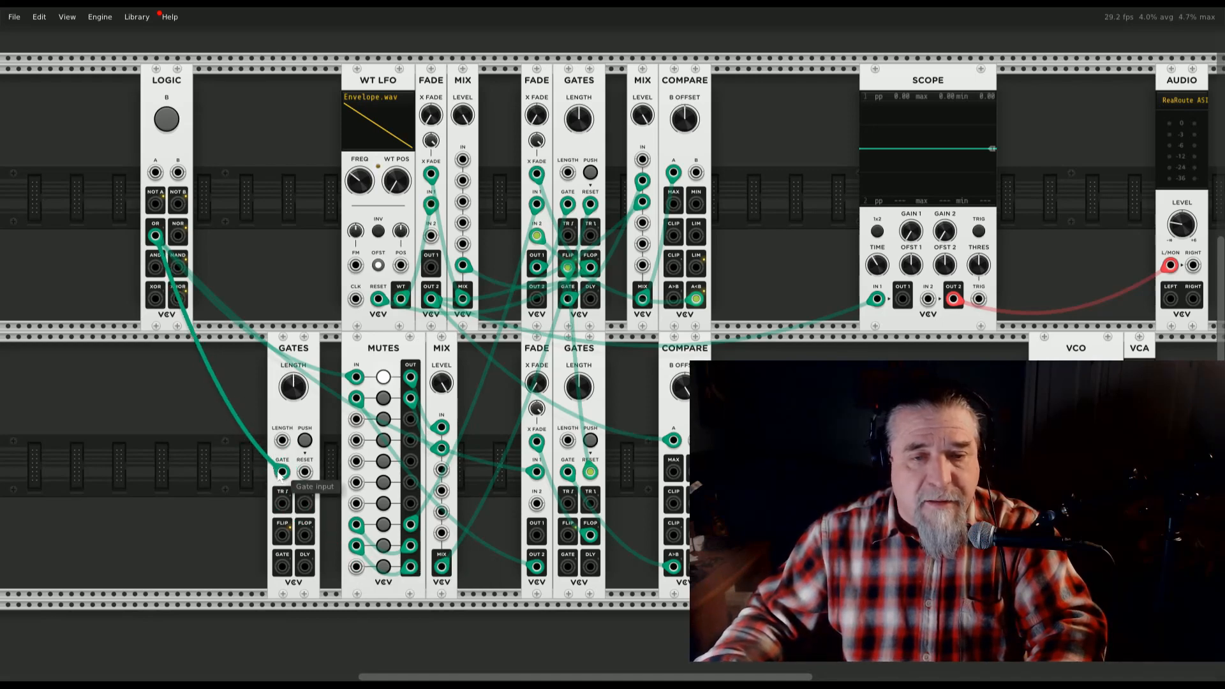
pyautogui.rightClick(282, 503)
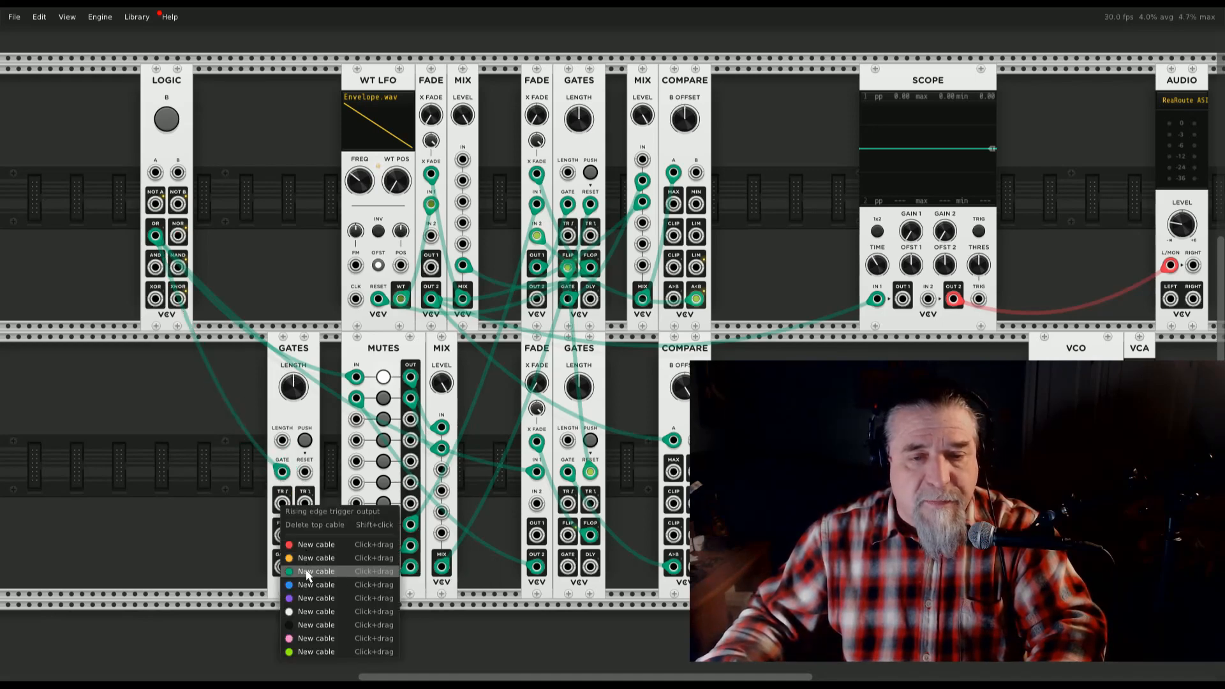
pyautogui.click(307, 572)
pyautogui.click(356, 567)
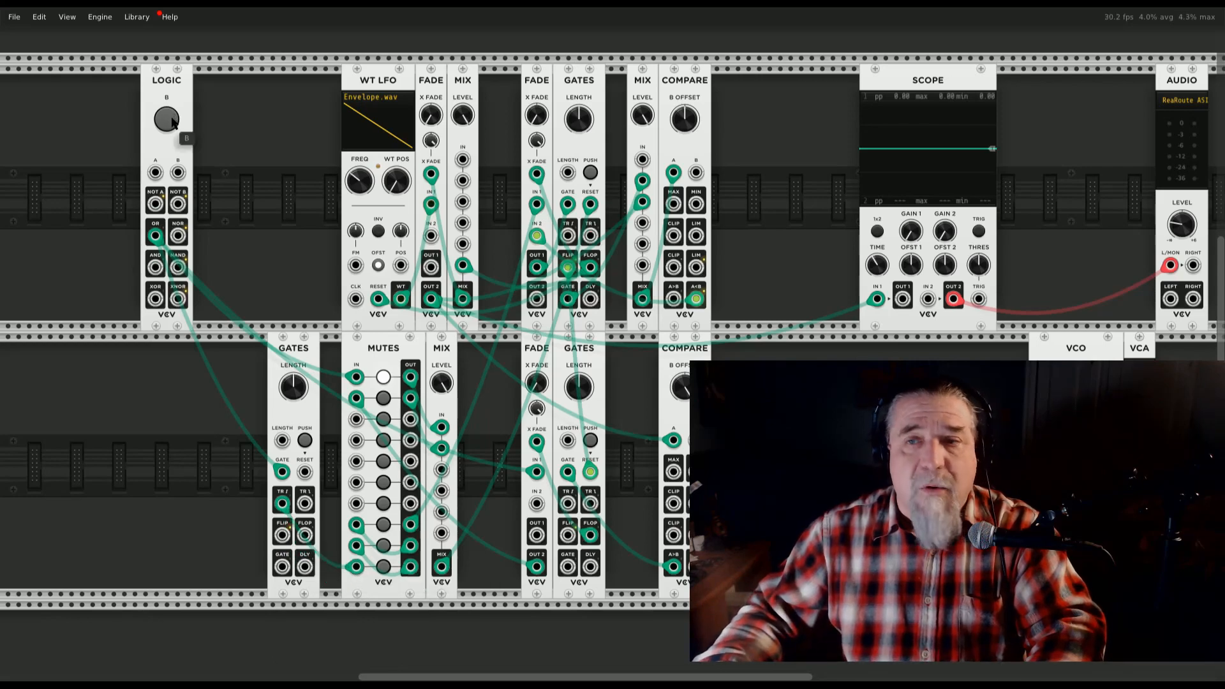
pyautogui.click(173, 121)
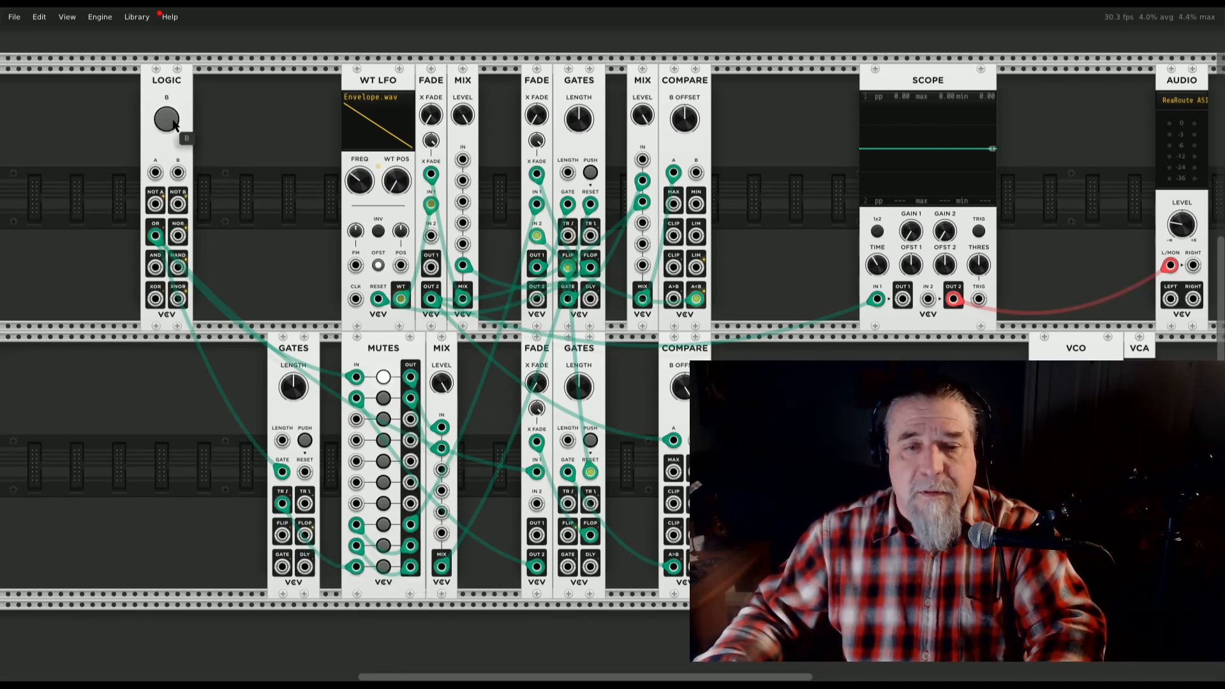
pyautogui.click(173, 121)
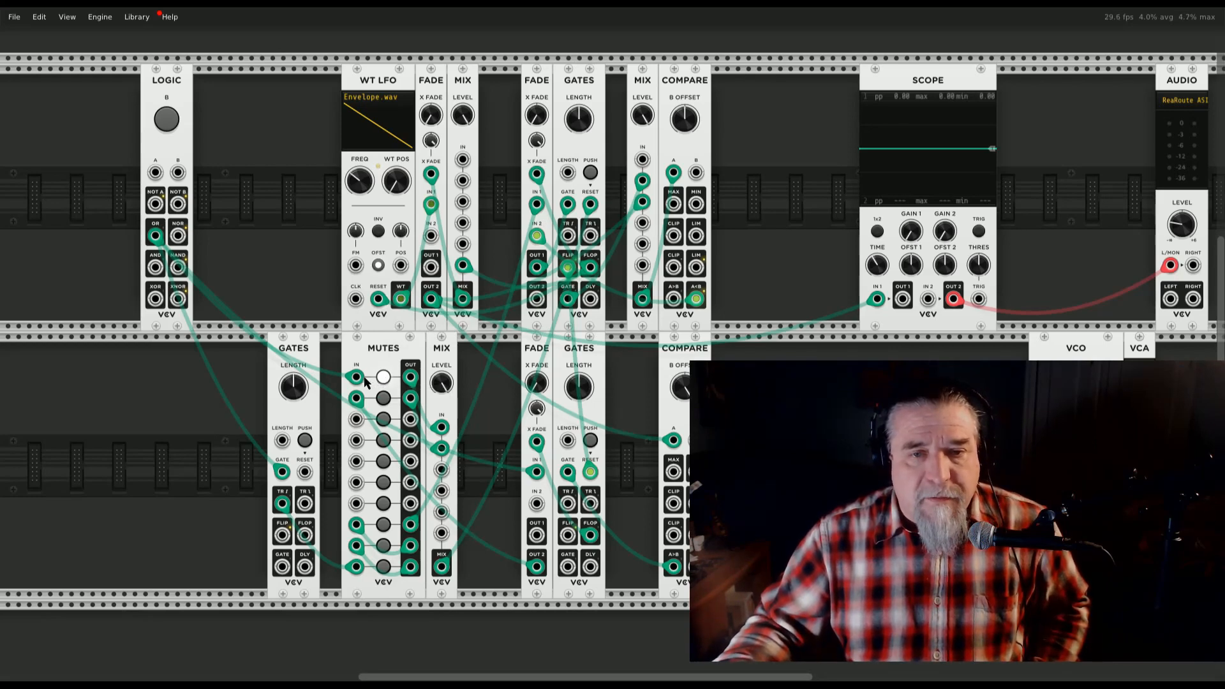
# Feed Mutes' row 1 input from the new Gates' rising-edge trigger output instead of Logic's OR output
pyautogui.moveTo(365, 382)
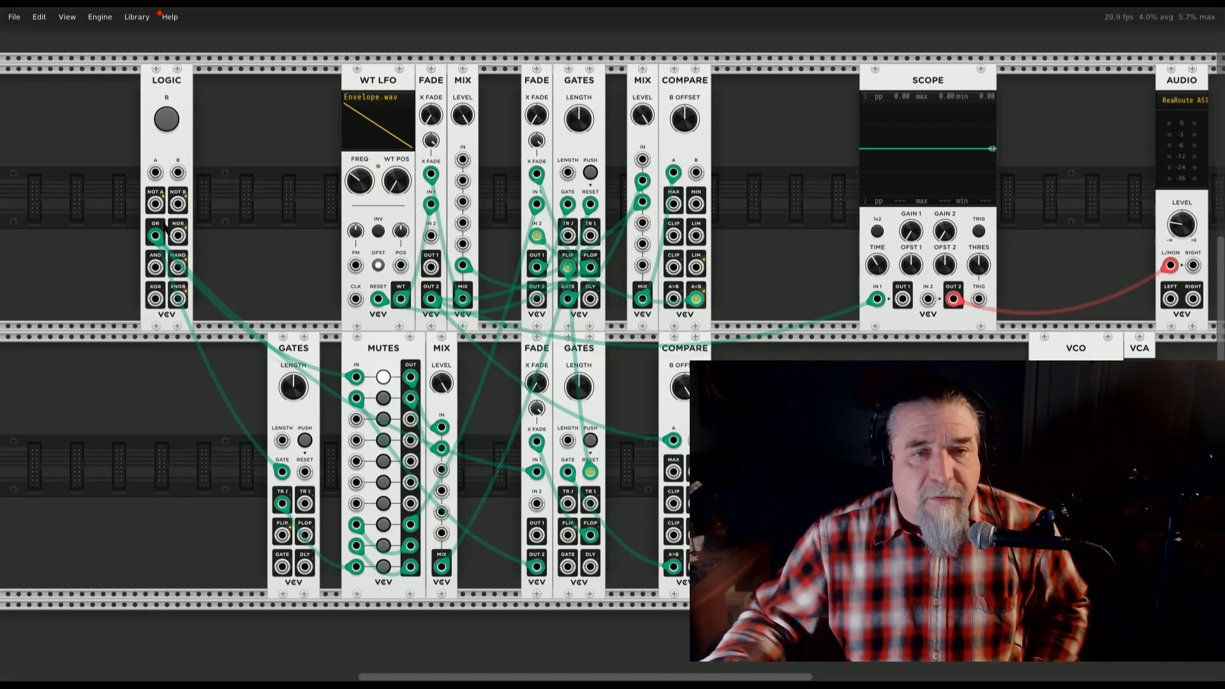
pyautogui.moveTo(157, 237); pyautogui.dragTo(283, 504)
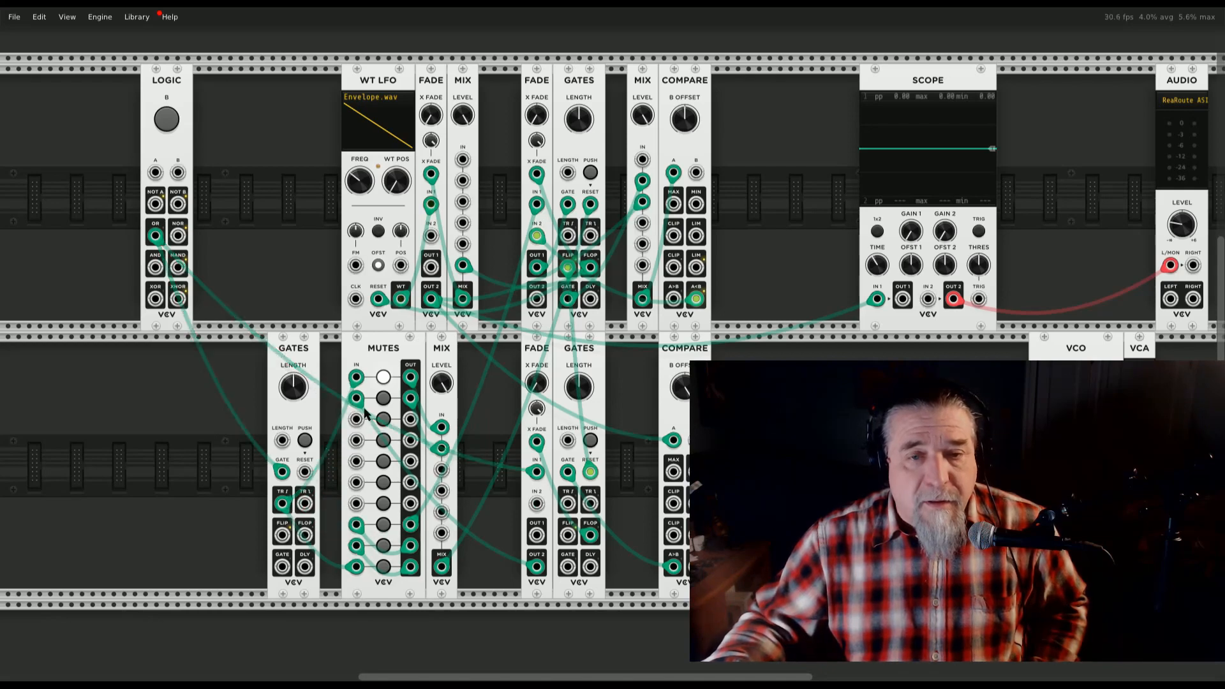
pyautogui.moveTo(364, 410)
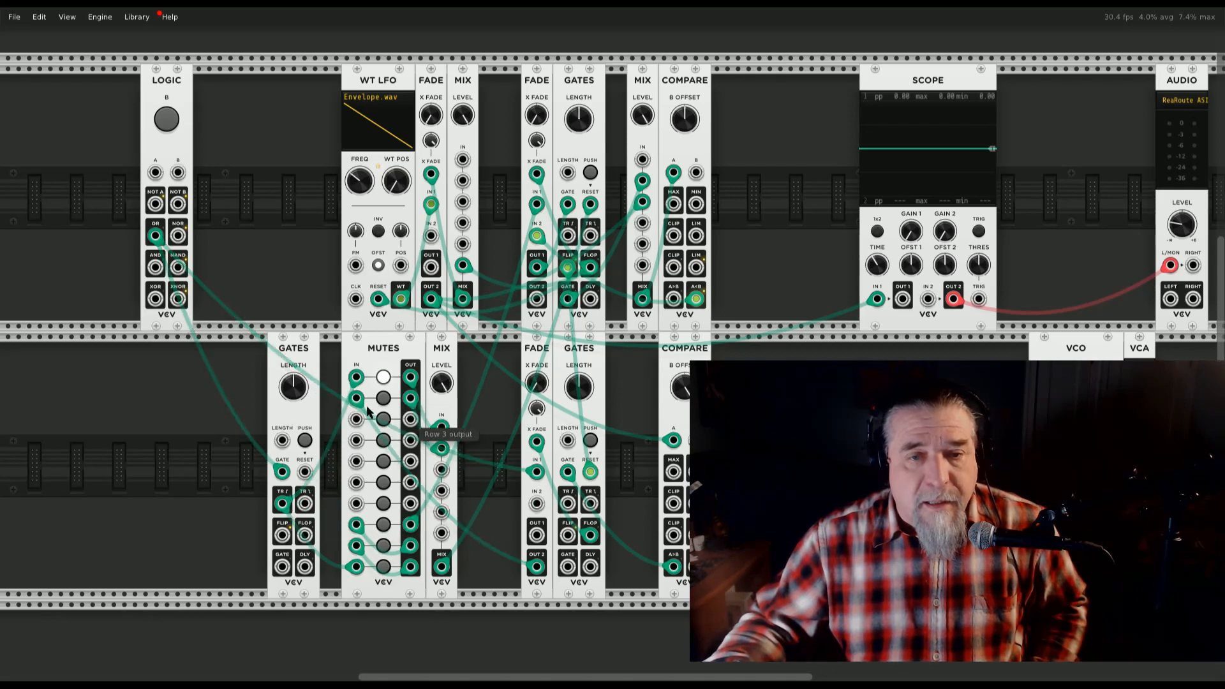
pyautogui.moveTo(442, 454)
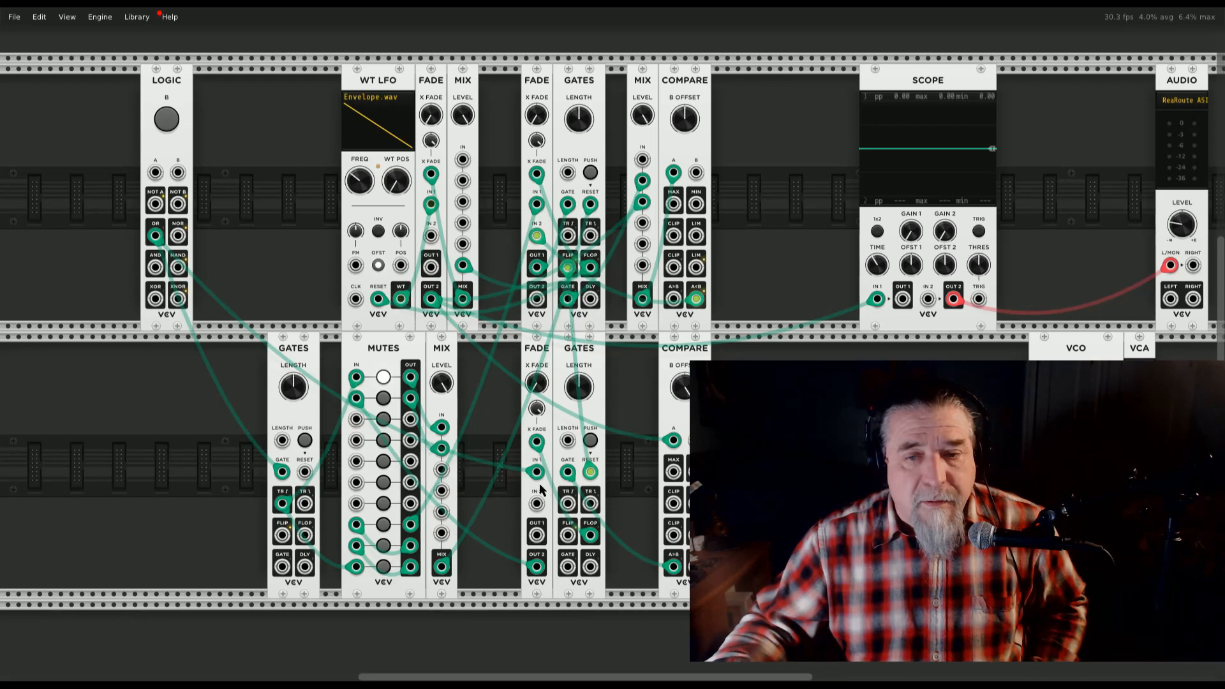
pyautogui.moveTo(537, 472)
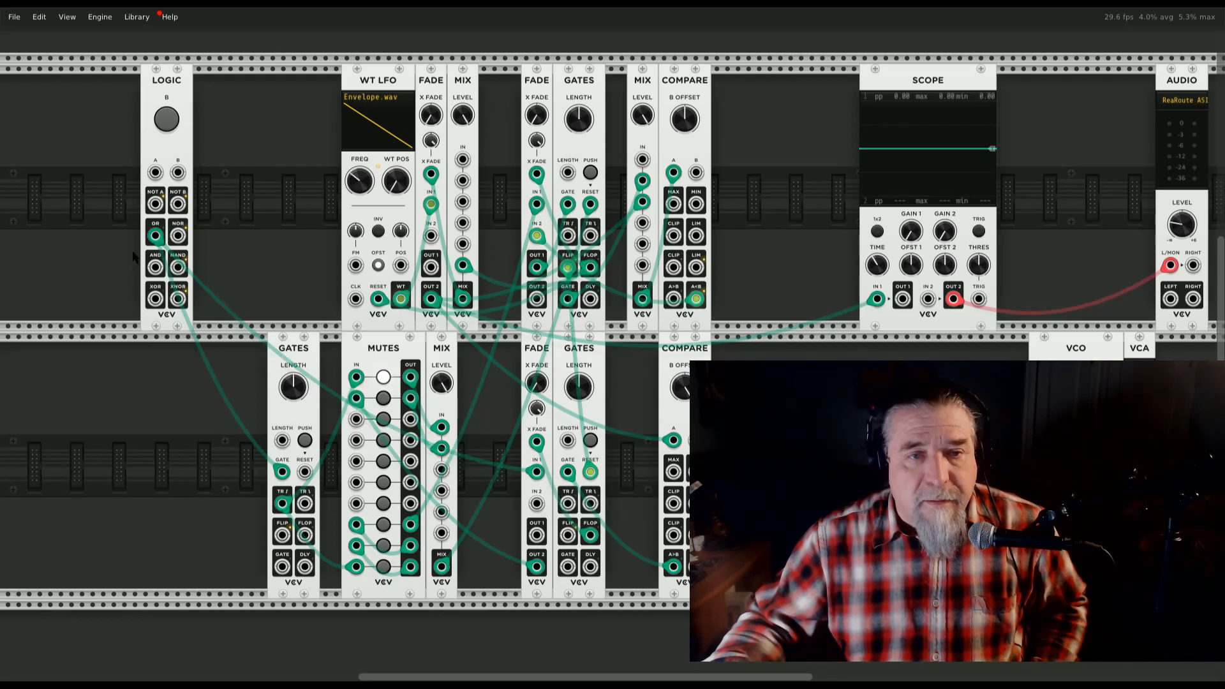
# Set Scope's time to 2211.6 ms/screen and fire Logic's B button repeatedly to check the retriggering through the new Gates trigger
pyautogui.moveTo(155, 236); pyautogui.dragTo(283, 505)
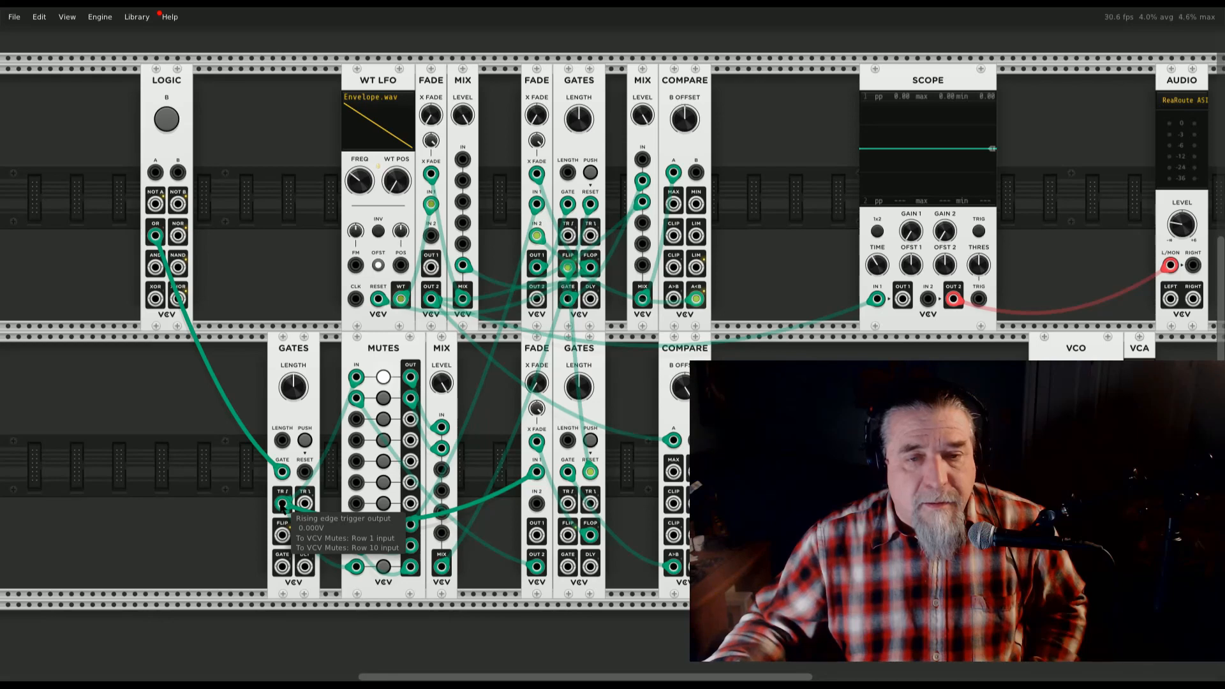
pyautogui.click(176, 118)
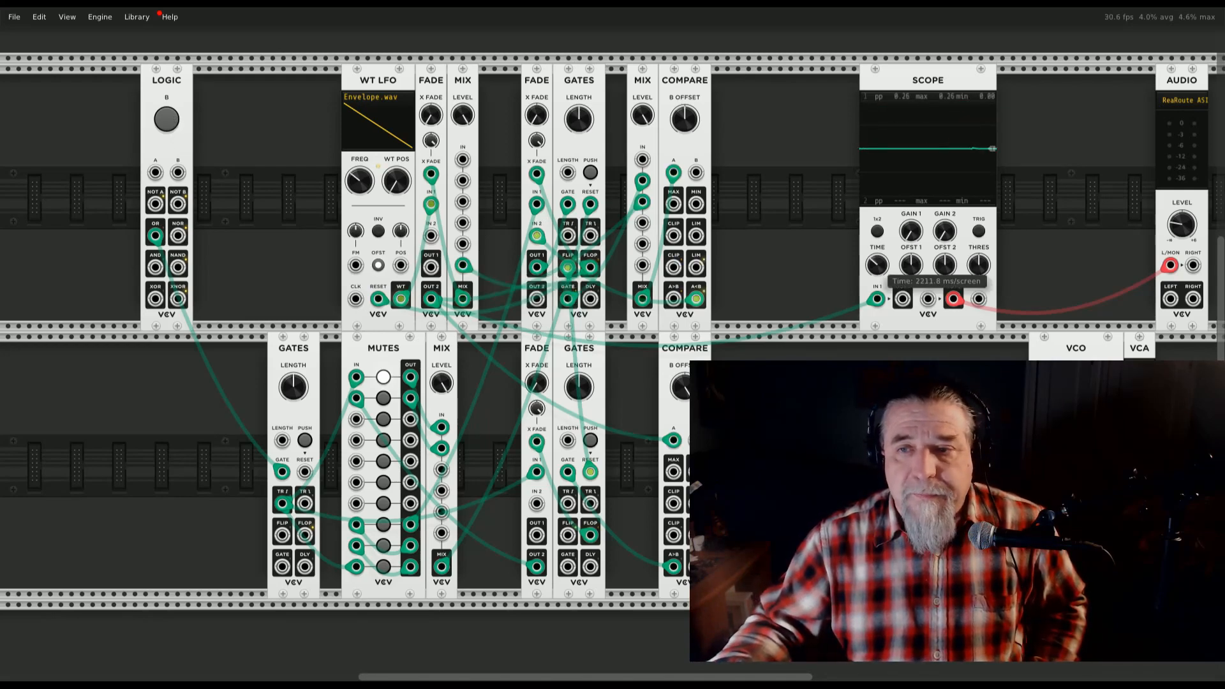
pyautogui.click(173, 119)
pyautogui.click(173, 119)
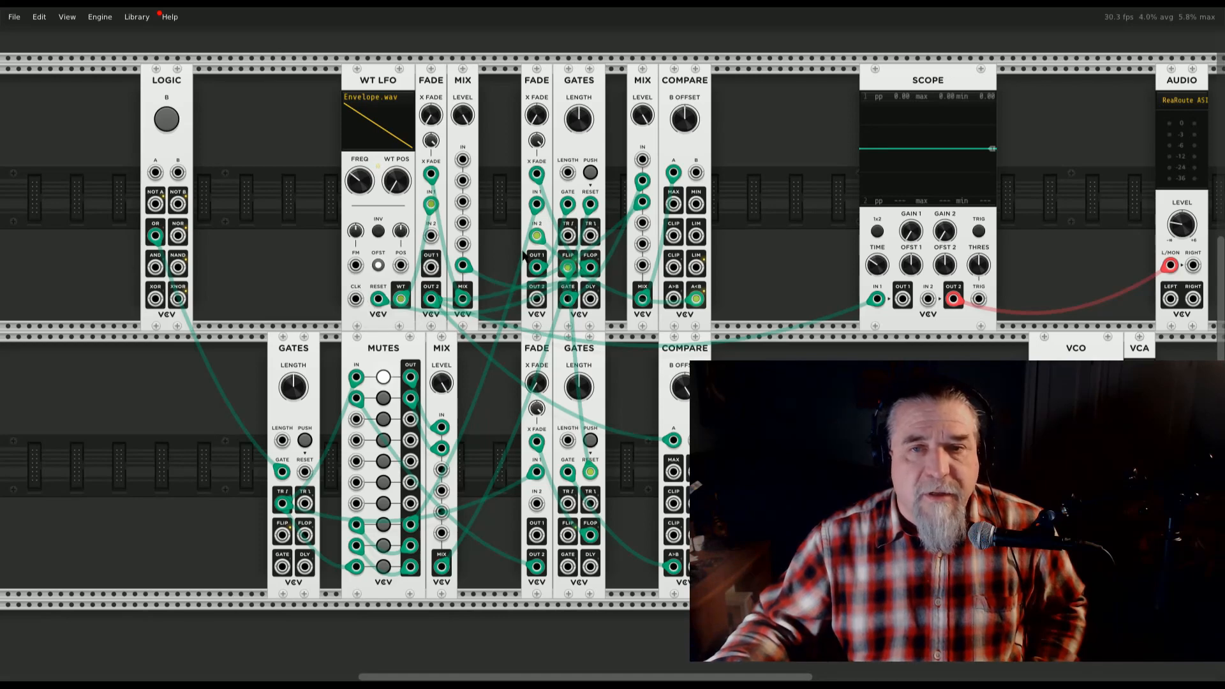
# Set the WT LFO's wavetable position to 42.289% and fire Logic's B button several times to test retriggering
pyautogui.moveTo(400, 184); pyautogui.dragTo(400, 147)
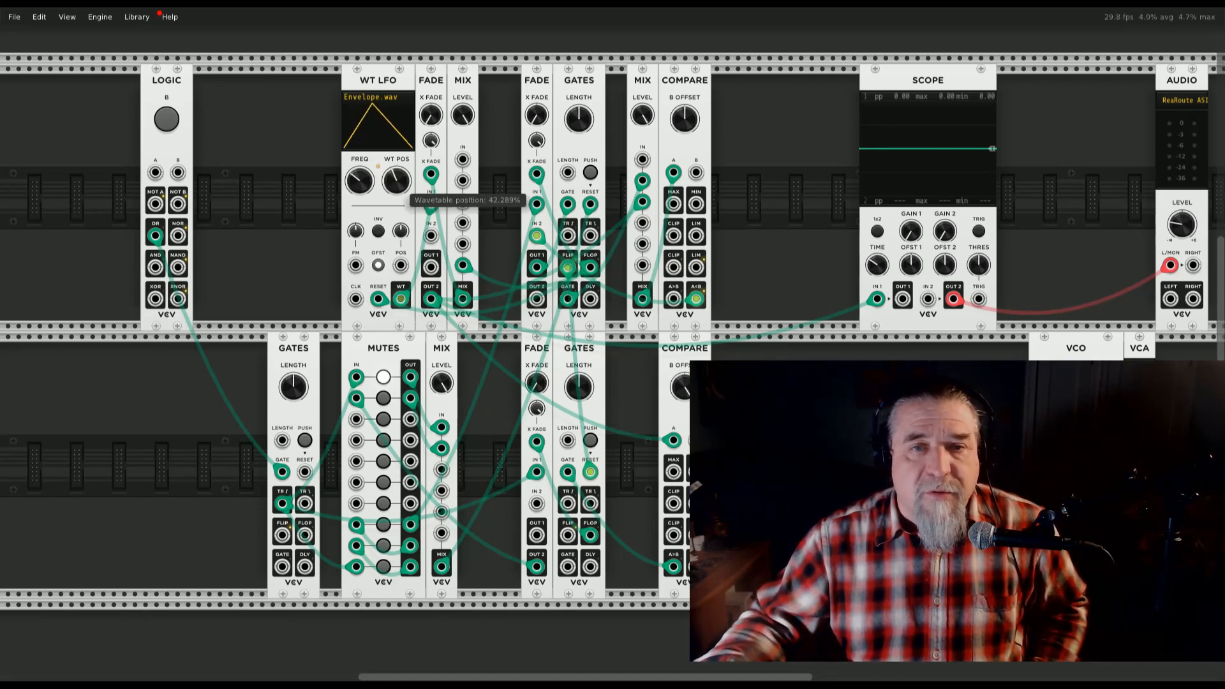
pyautogui.click(169, 118)
pyautogui.click(171, 118)
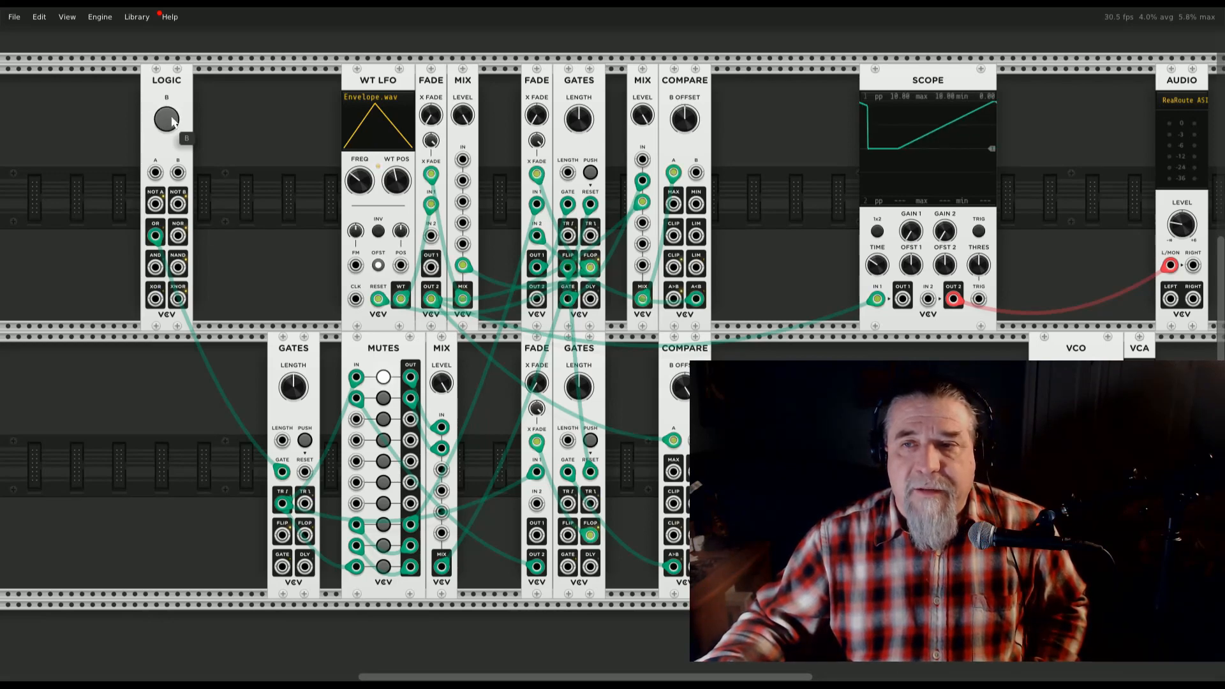
pyautogui.click(172, 118)
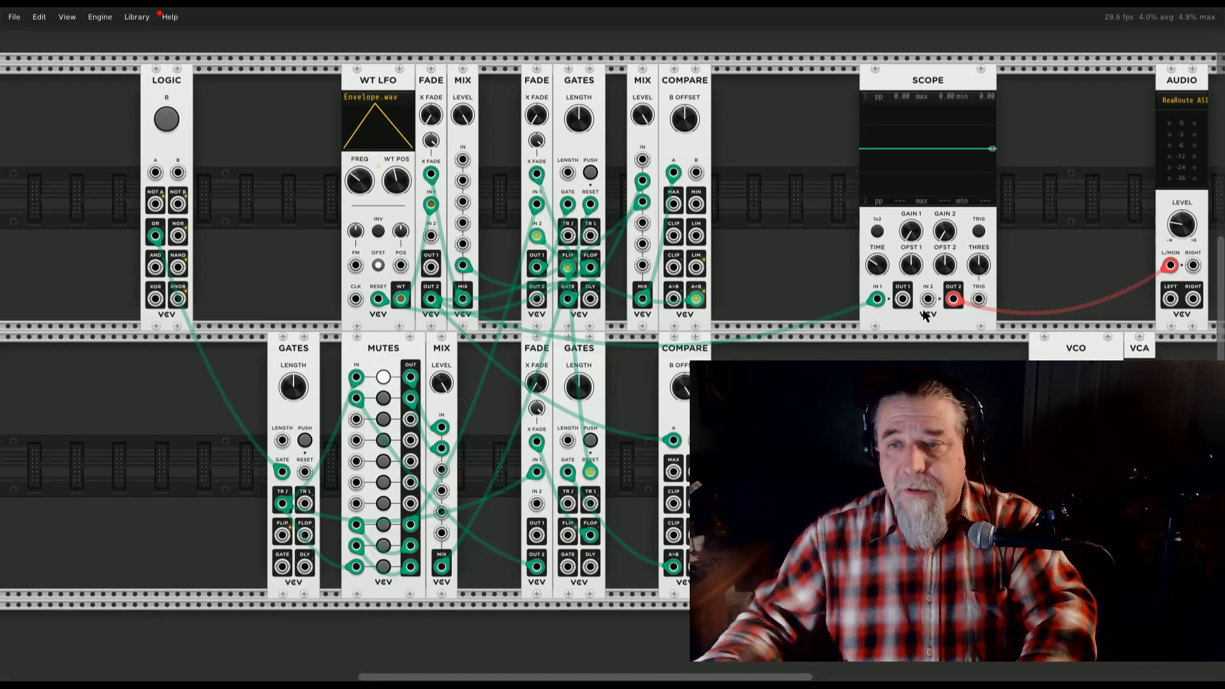
# Patch the envelope signal feeding Scope's IN 1 into the VCA as well, and connect the VCA's output to Scope's IN 2
pyautogui.moveTo(879, 299); pyautogui.dragTo(1140, 501)
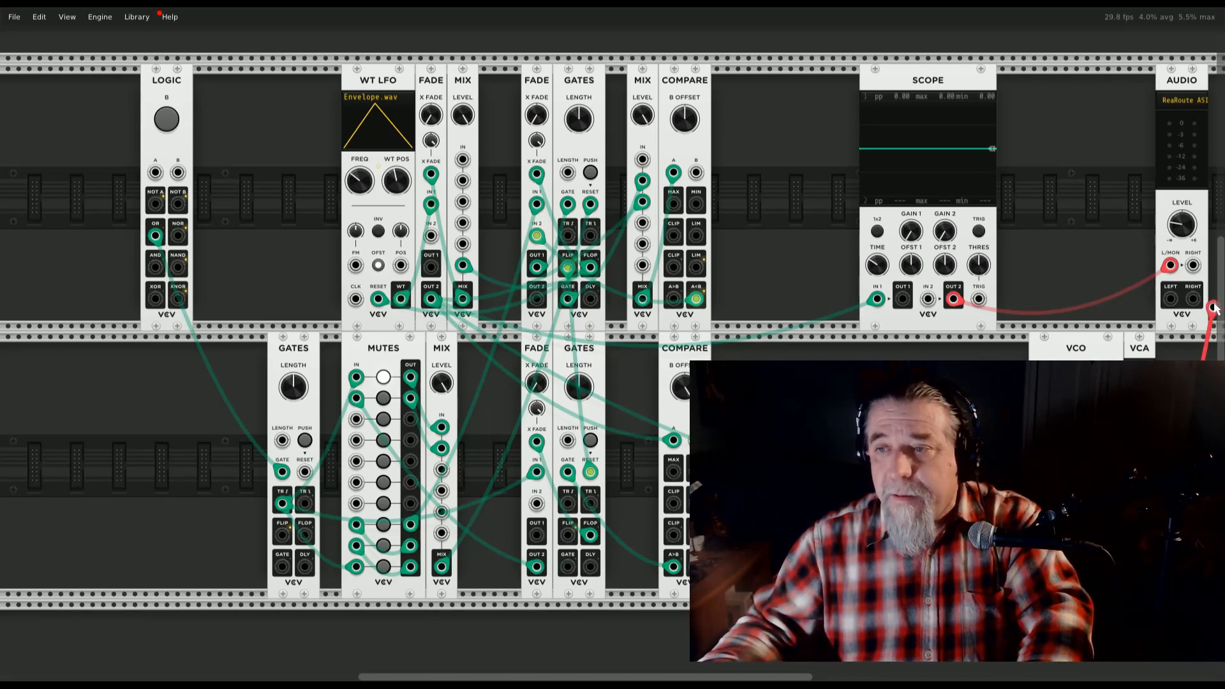
pyautogui.moveTo(1214, 309); pyautogui.dragTo(1215, 288)
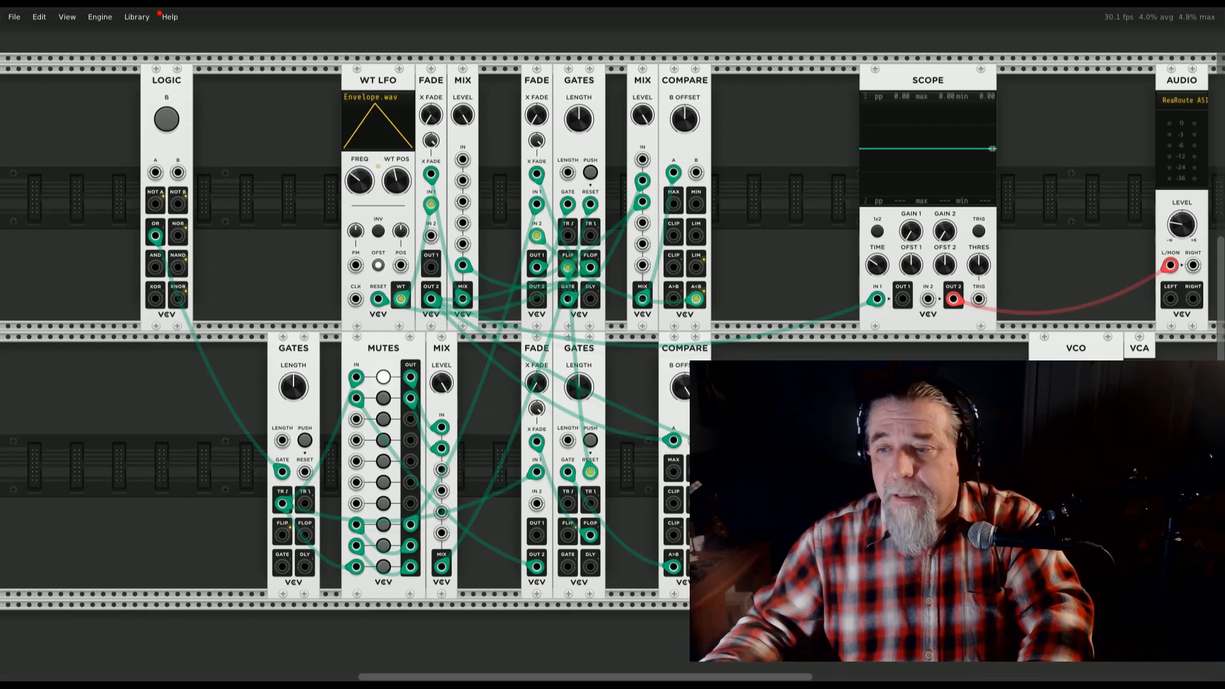
pyautogui.moveTo(1140, 566)
pyautogui.mouseDown()
pyautogui.moveTo(952, 300)
pyautogui.moveTo(928, 299)
pyautogui.mouseUp()
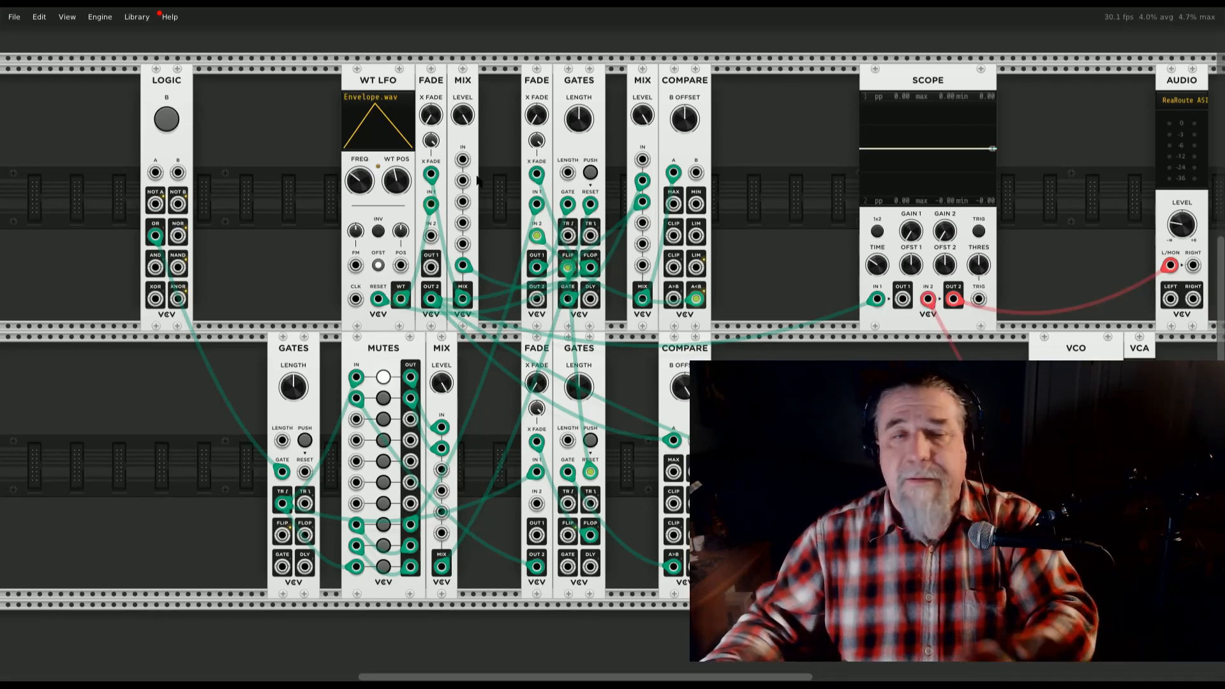
# Set the WT LFO's frequency to 0.86187 Hz and try wavetable positions of 11.807% and 5.4217%, firing Logic's B button to test each
pyautogui.click(171, 119)
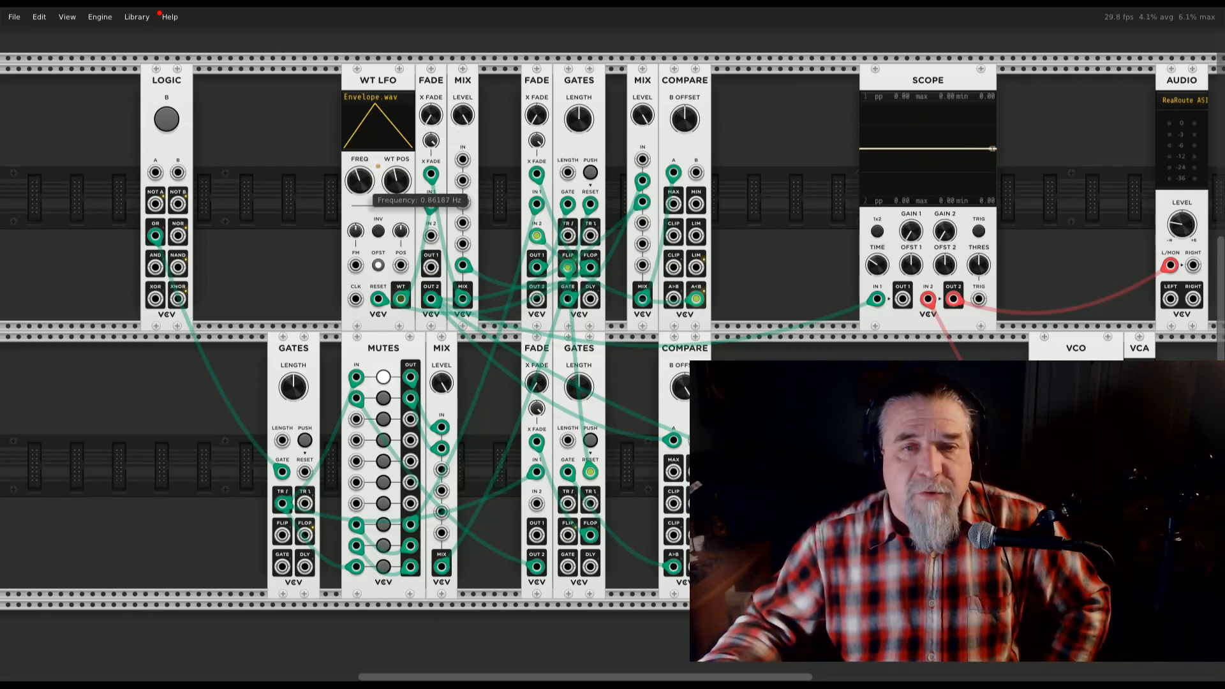
pyautogui.click(179, 117)
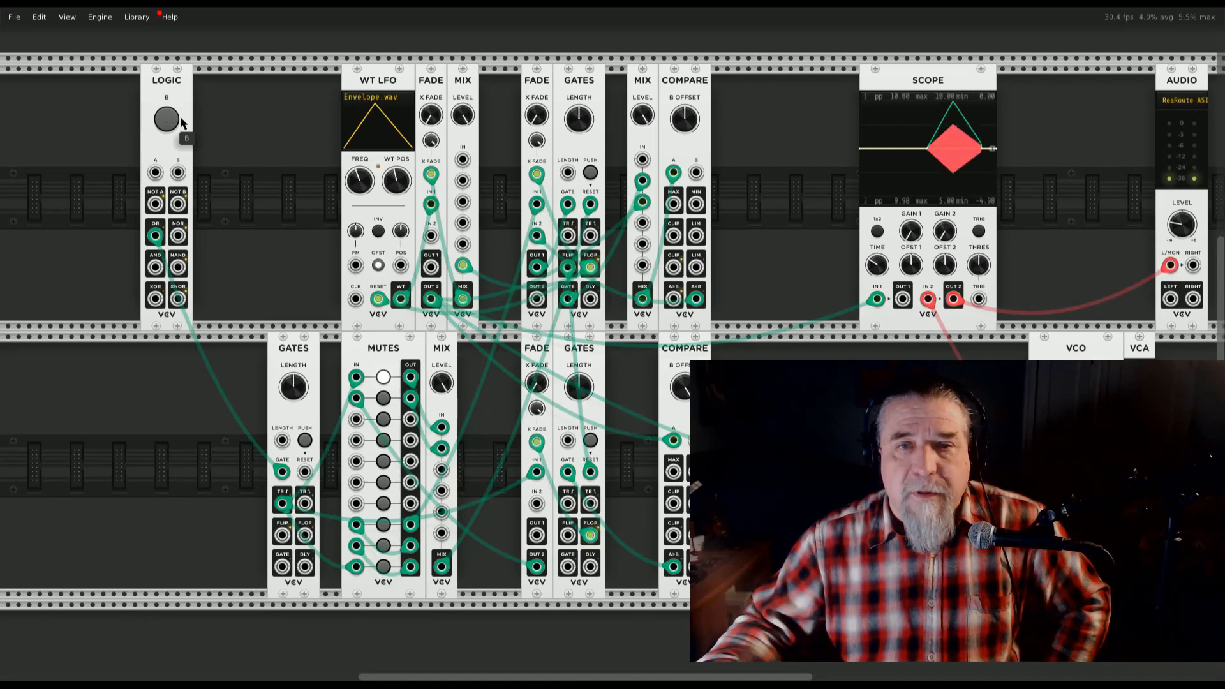
pyautogui.moveTo(396, 181); pyautogui.dragTo(396, 173)
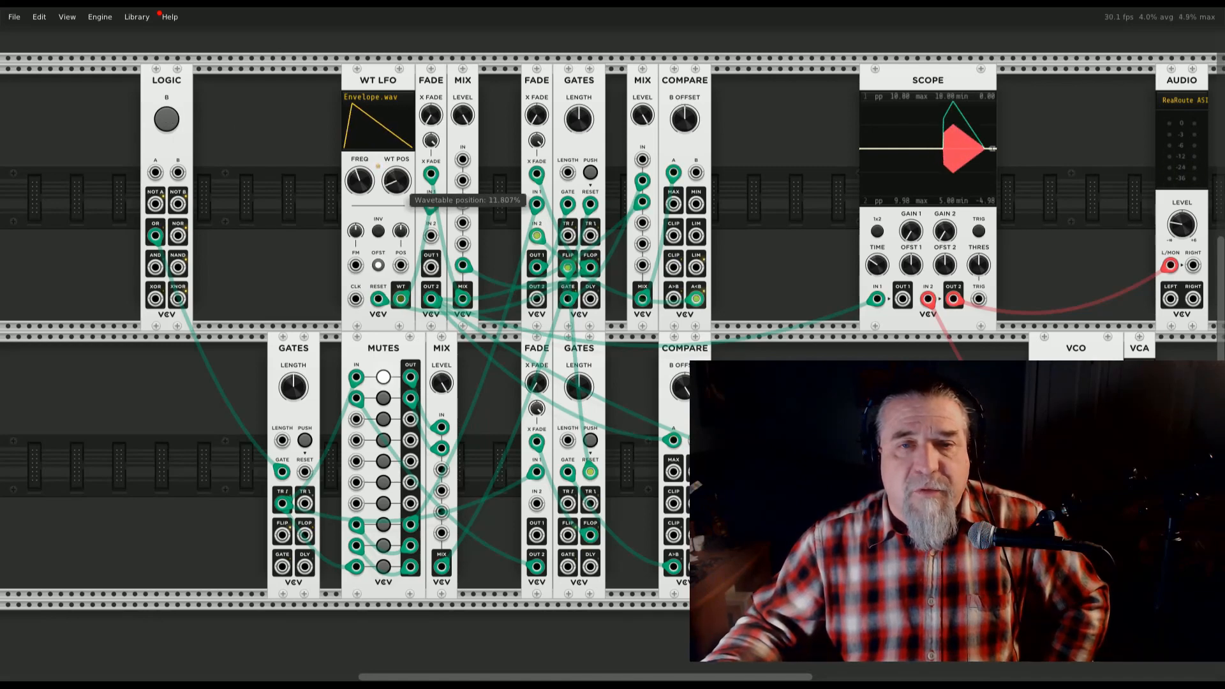
pyautogui.click(174, 122)
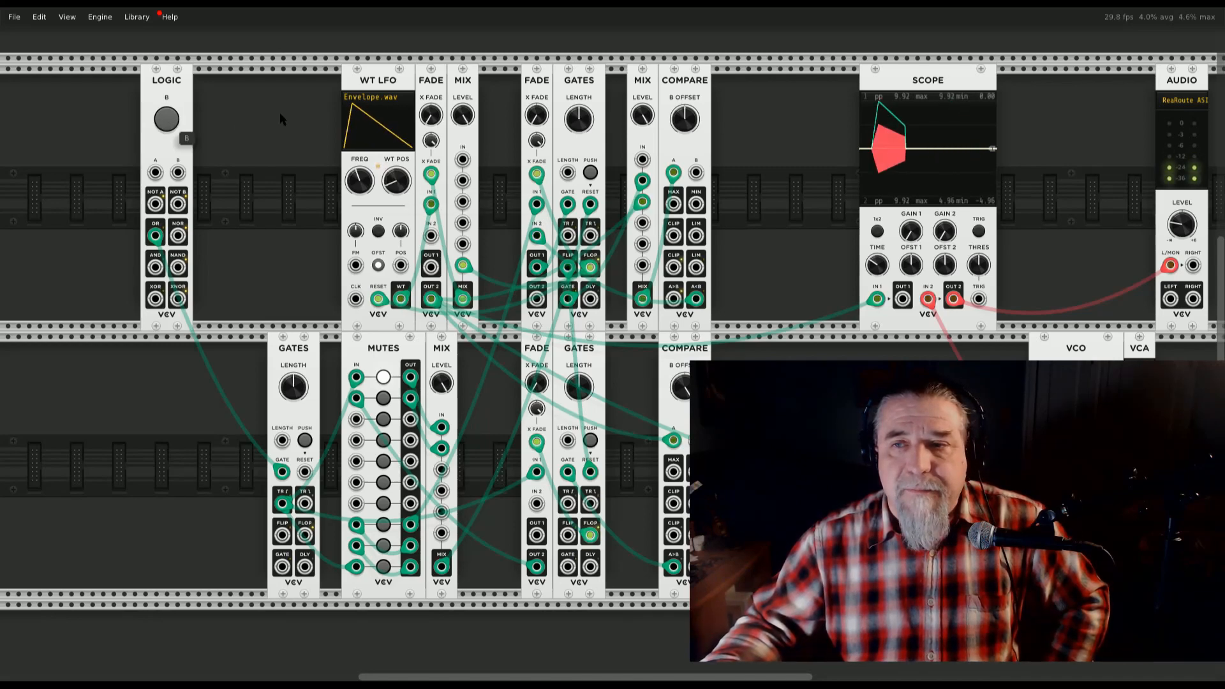
pyautogui.click(167, 119)
pyautogui.moveTo(397, 181); pyautogui.dragTo(396, 187)
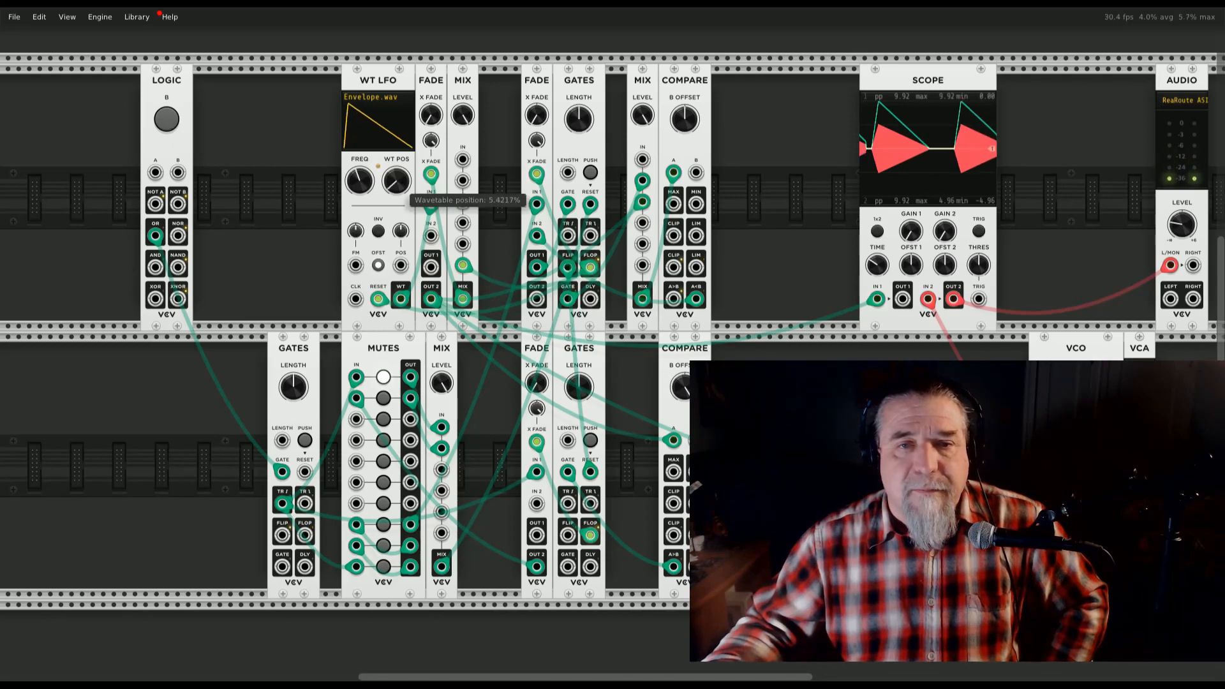
pyautogui.click(167, 120)
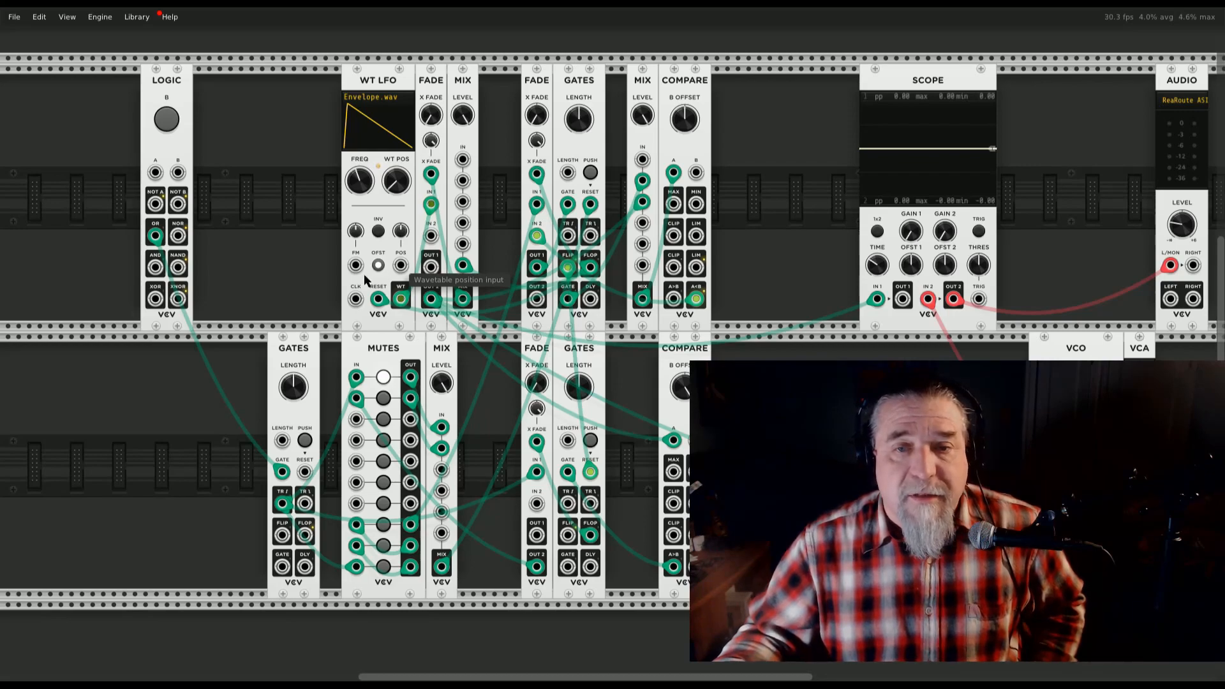
# Find the LFO module by searching for "lfo" and place it between Logic and WT LFO
pyautogui.rightClick(172, 418)
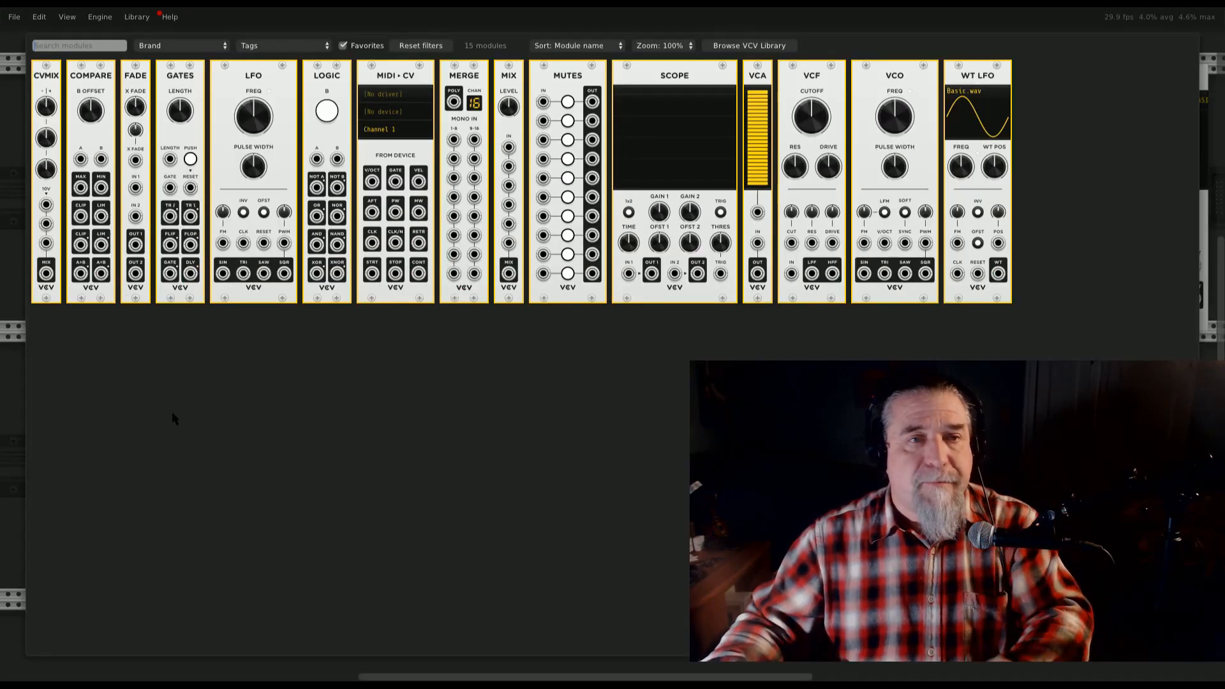
pyautogui.write('lfo')
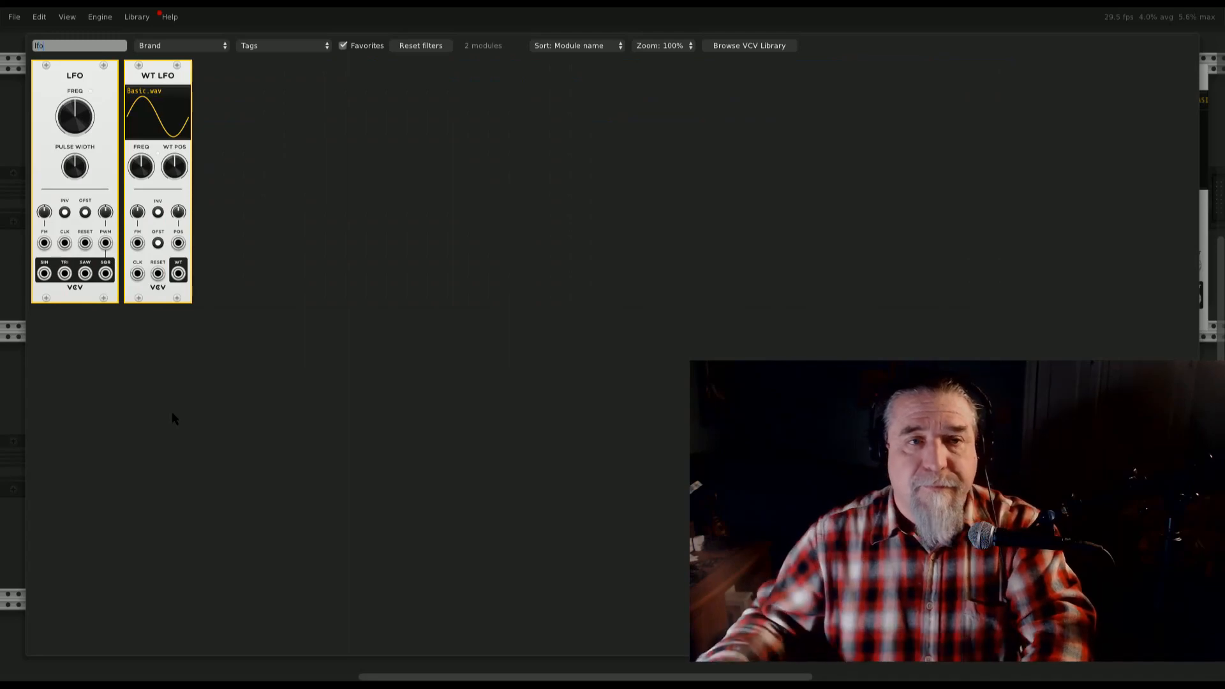
pyautogui.moveTo(75, 75); pyautogui.dragTo(306, 272)
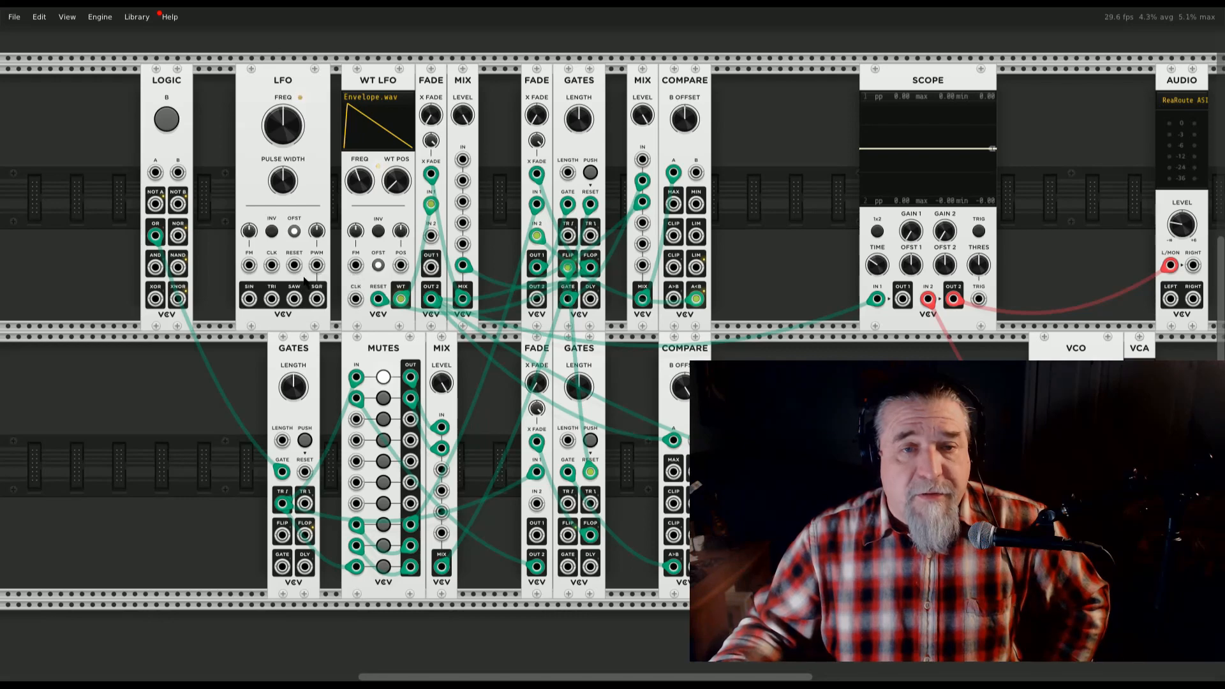
# Patch the LFO's triangle output to the WT LFO's POS input with a green cable and set the wavetable position CV to 34.933%
pyautogui.rightClick(276, 302)
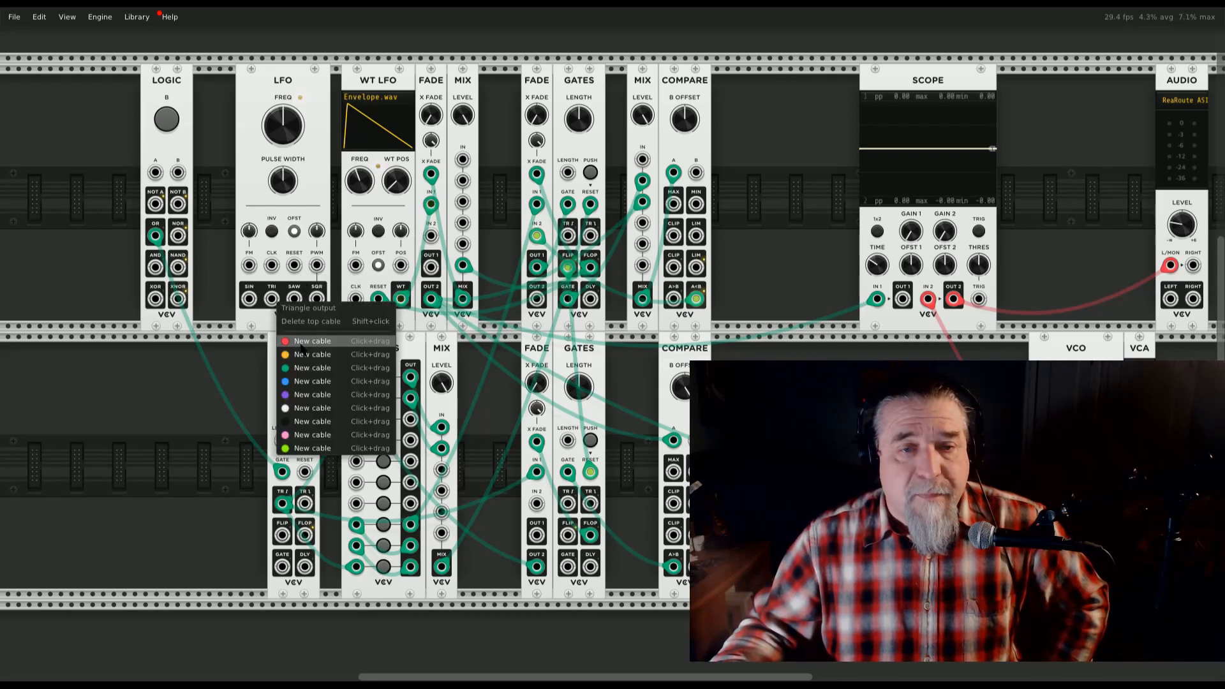
pyautogui.click(312, 368)
pyautogui.click(400, 266)
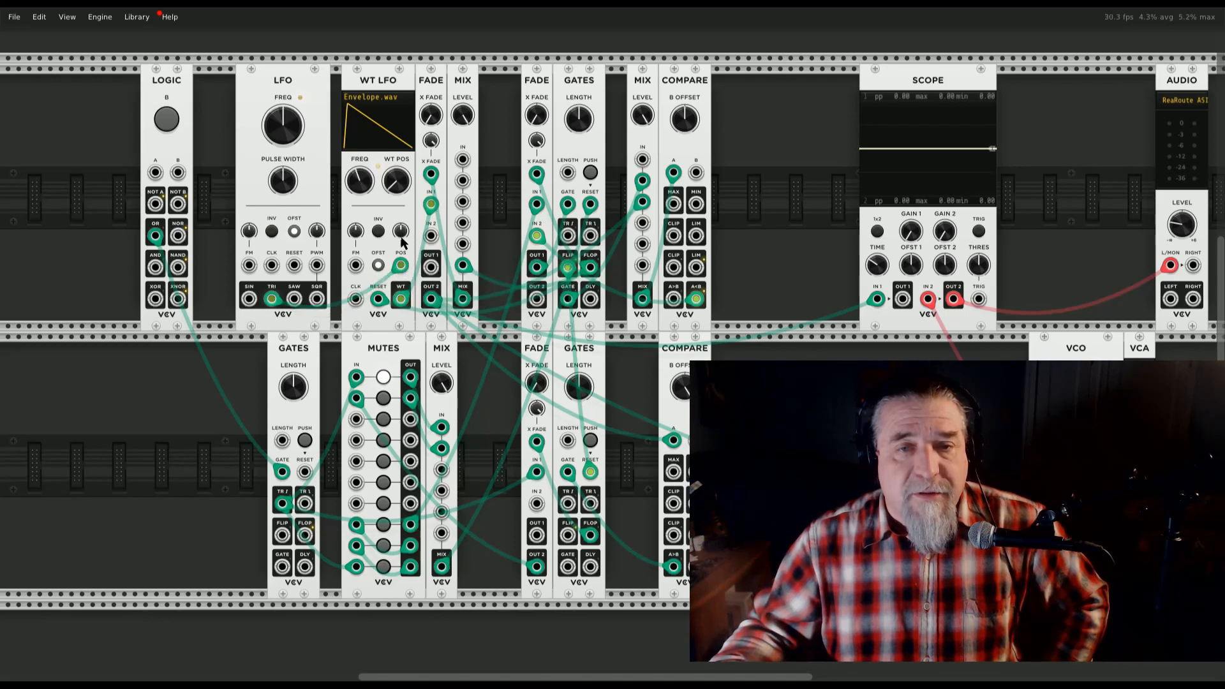
pyautogui.moveTo(400, 230); pyautogui.dragTo(400, 204)
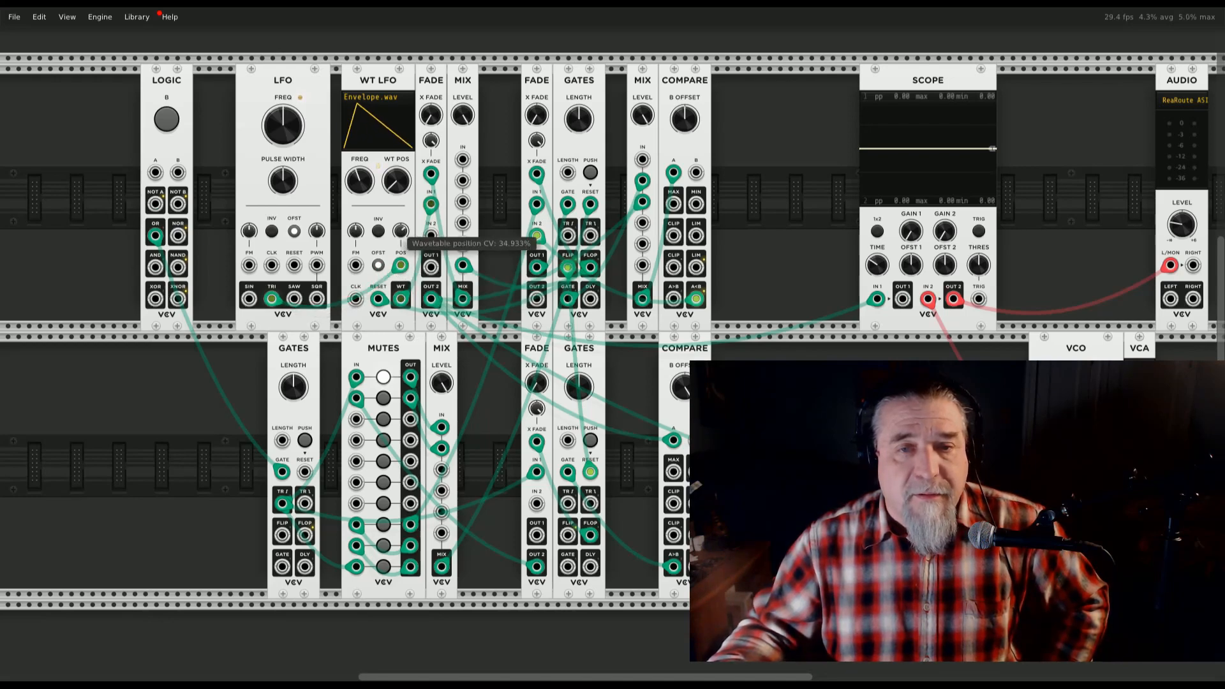
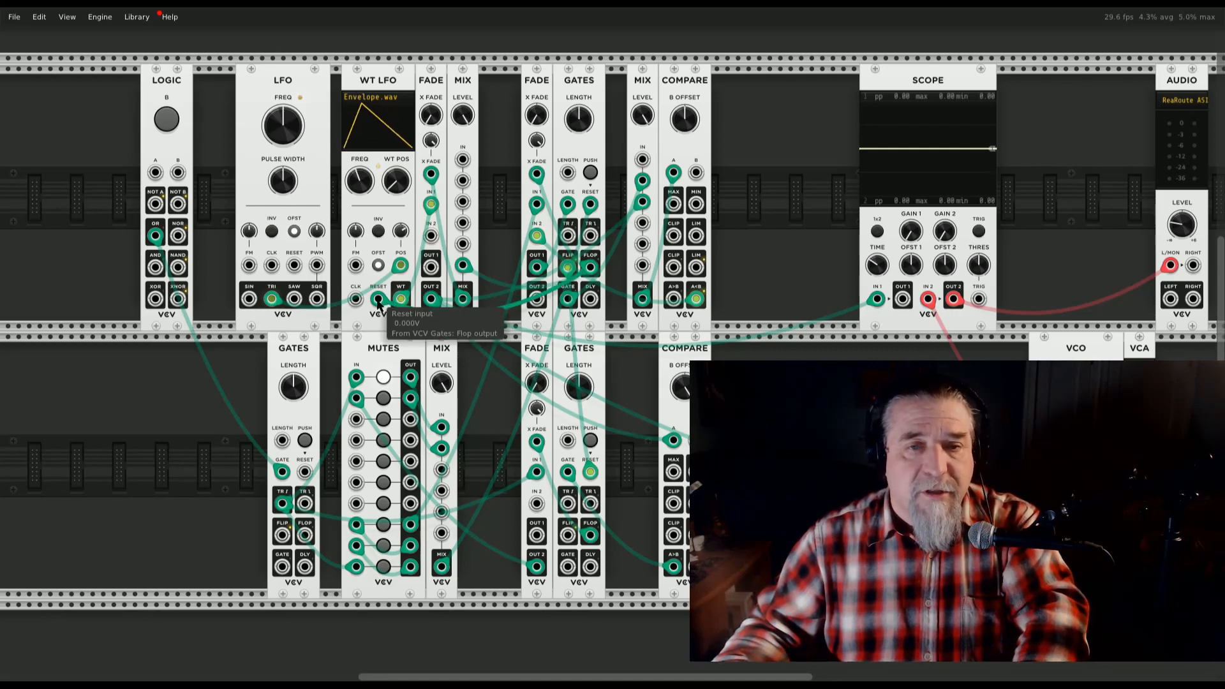
# Connect the Gates Flop output that resets the WT LFO to the LFO's RESET too, and fire Logic's B button to test it
pyautogui.moveTo(377, 302); pyautogui.dragTo(295, 267)
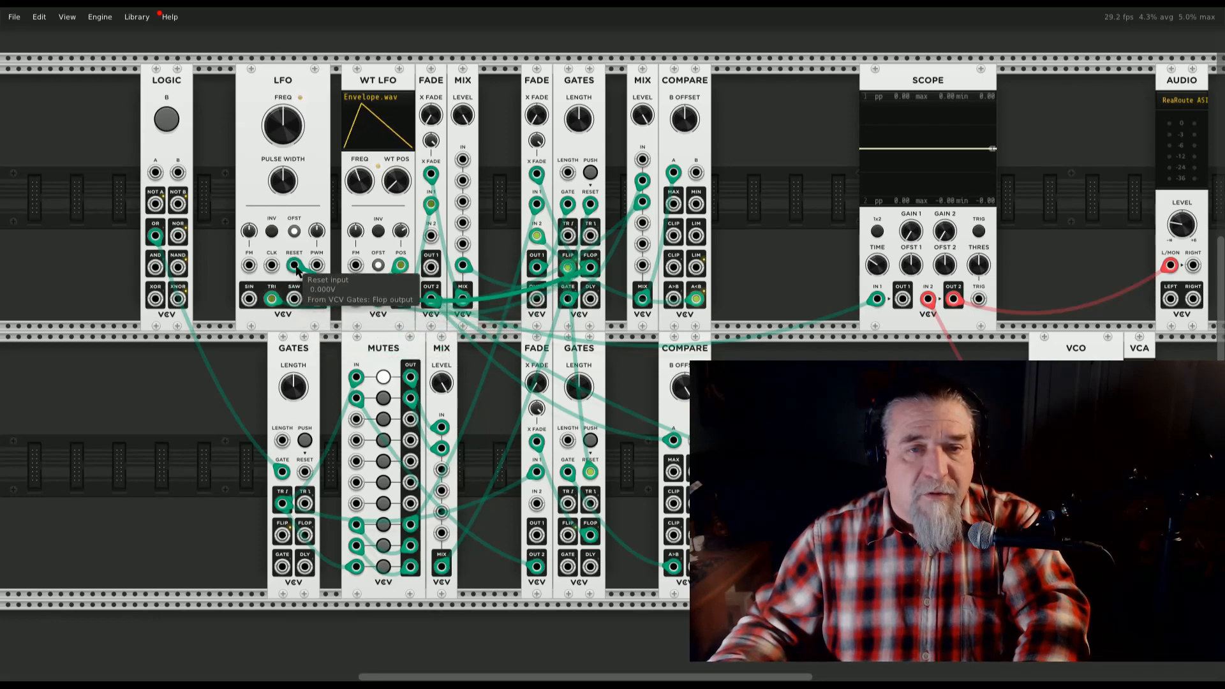
pyautogui.click(173, 121)
pyautogui.click(174, 119)
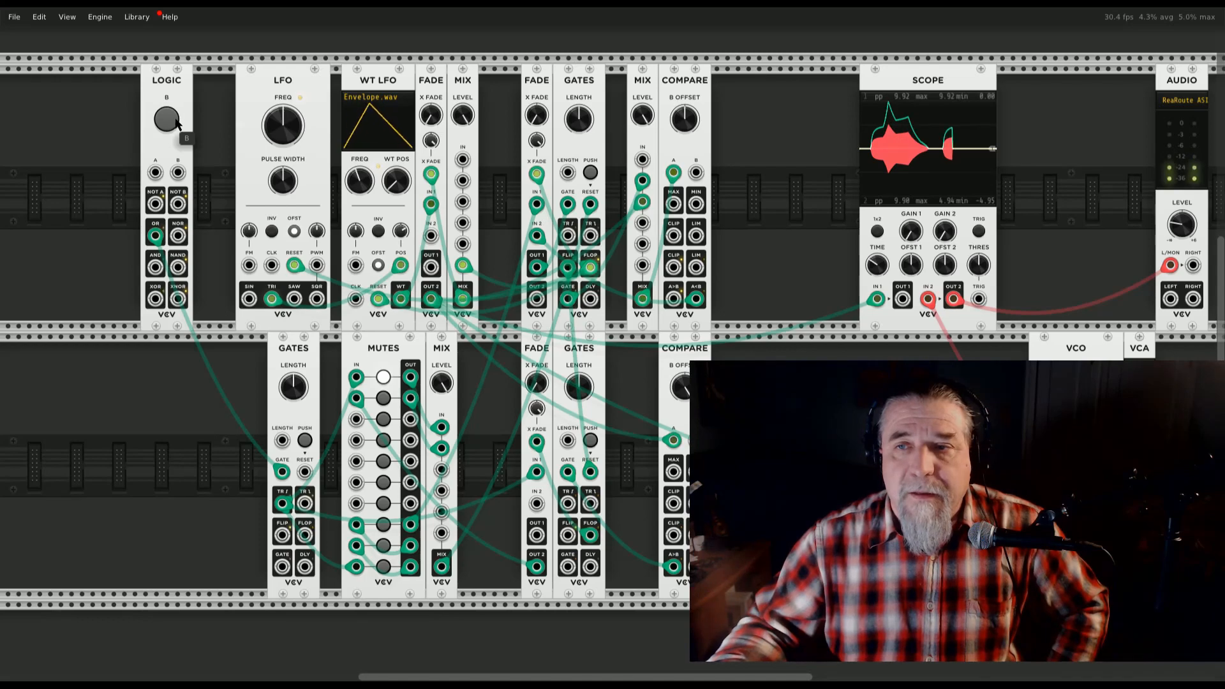
pyautogui.click(174, 120)
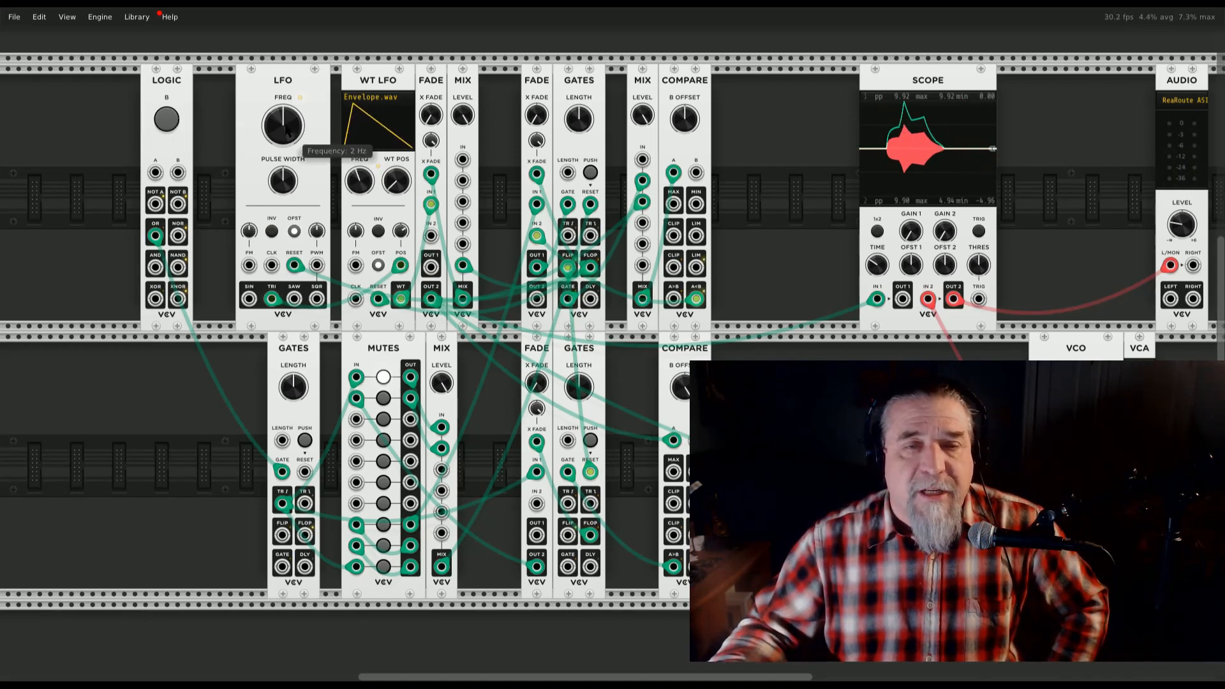
# Try LFO frequencies of 5.0033 Hz and 441.28 Hz, firing Logic's B button to see and hear the modulated envelope
pyautogui.click(175, 120)
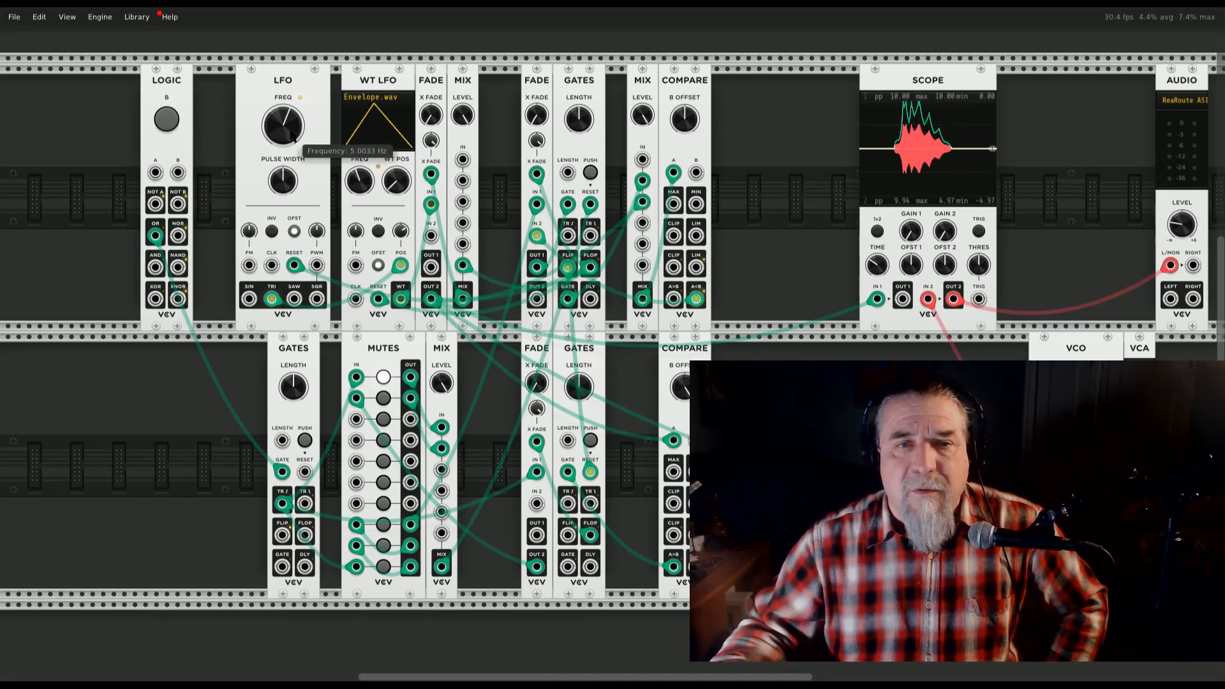
pyautogui.moveTo(291, 132); pyautogui.dragTo(290, 111)
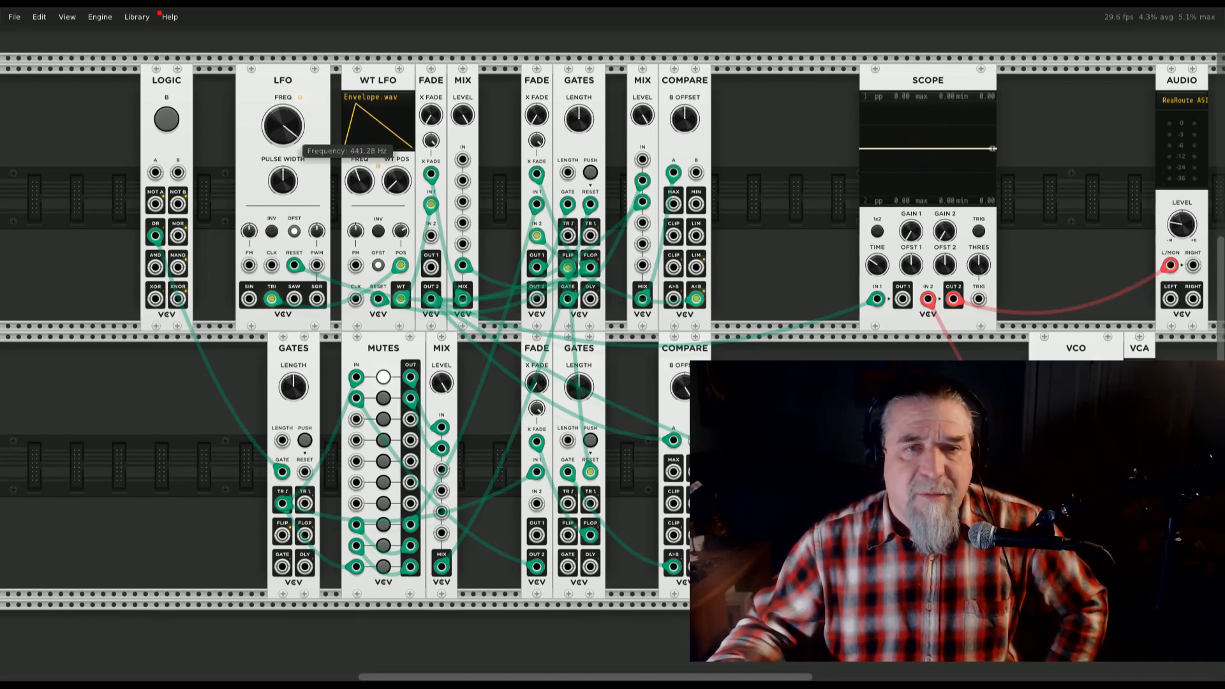
pyautogui.click(172, 120)
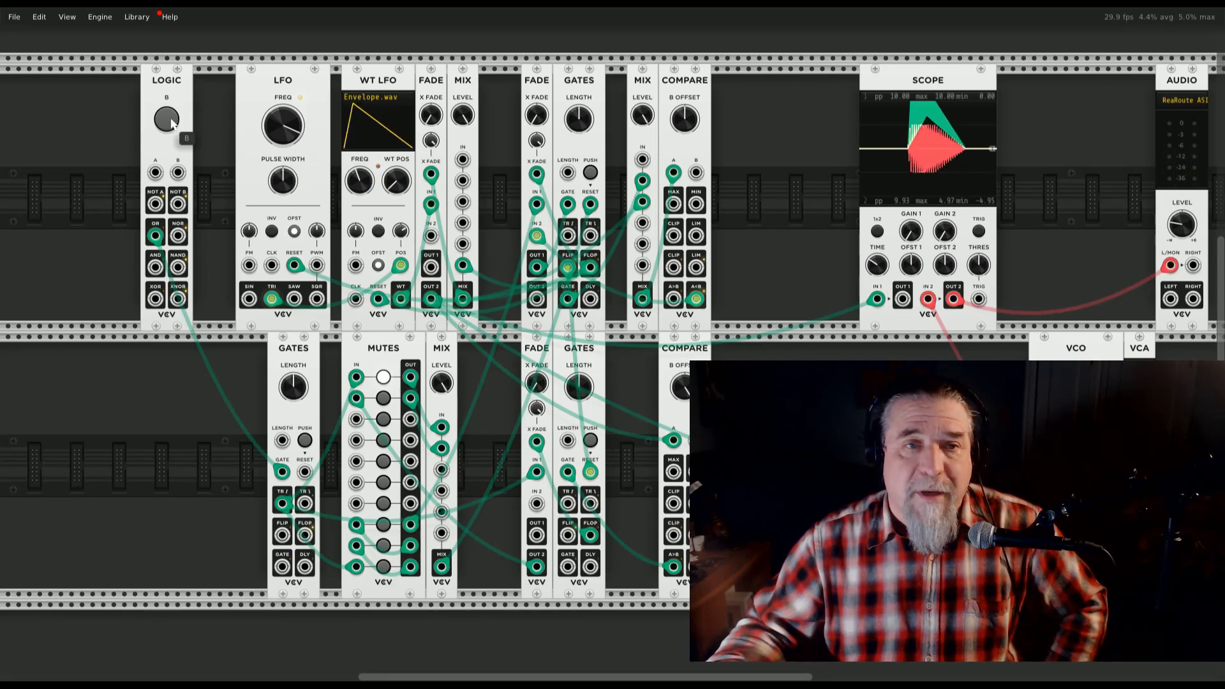
pyautogui.click(171, 121)
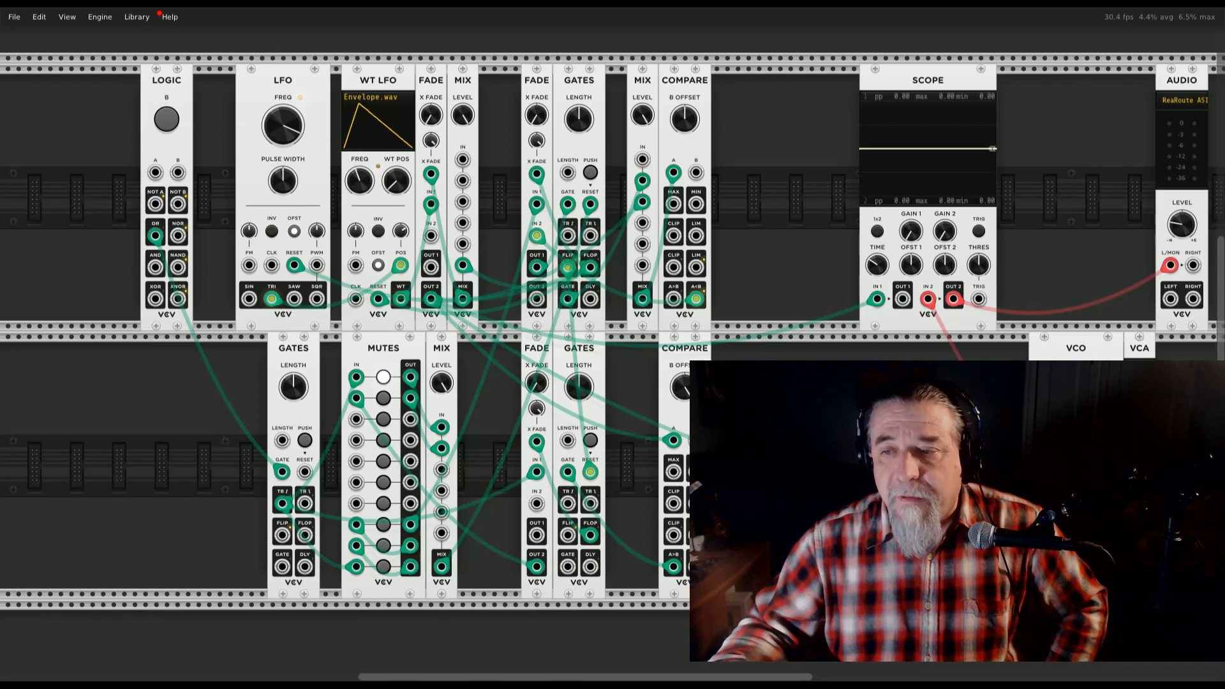
# Unplug the VCA's output from Scope's IN 2 and move the Audio cable from Scope's OUT 2 to OUT 1
pyautogui.moveTo(1140, 567); pyautogui.dragTo(874, 510)
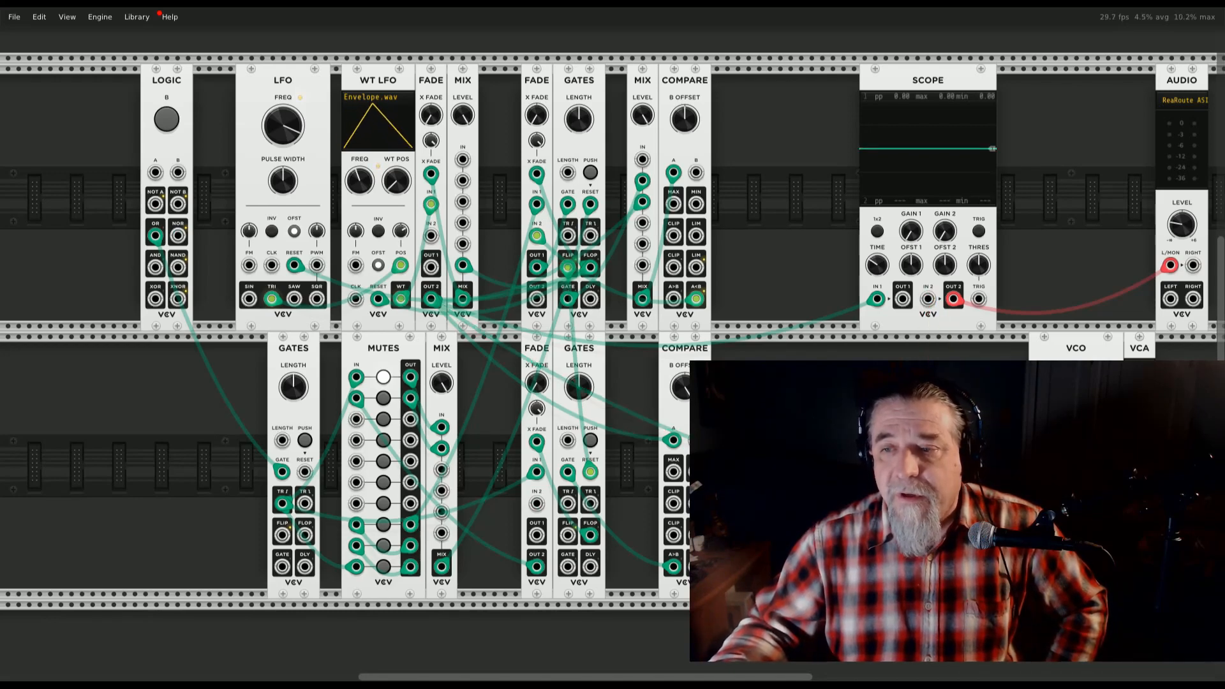
pyautogui.moveTo(954, 298); pyautogui.dragTo(902, 298)
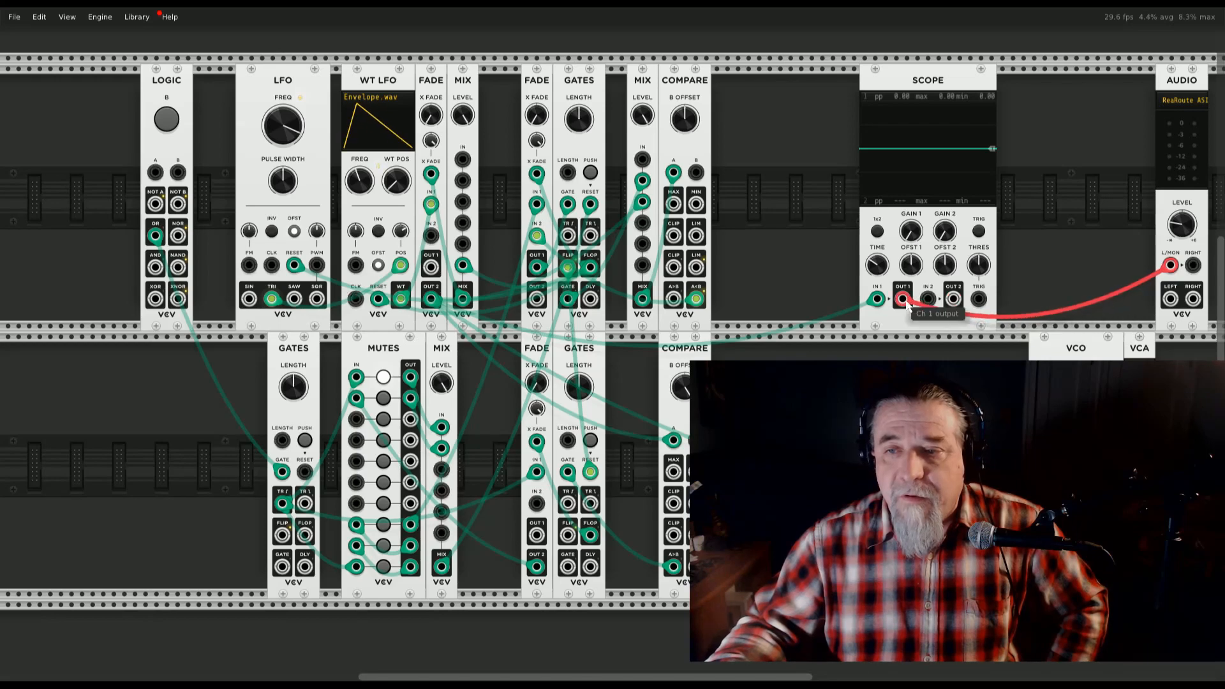
# Readjust Scope's time, including 2761.5 ms/screen, and fire Logic's B button to inspect the LFO-modulated envelope directly
pyautogui.click(170, 125)
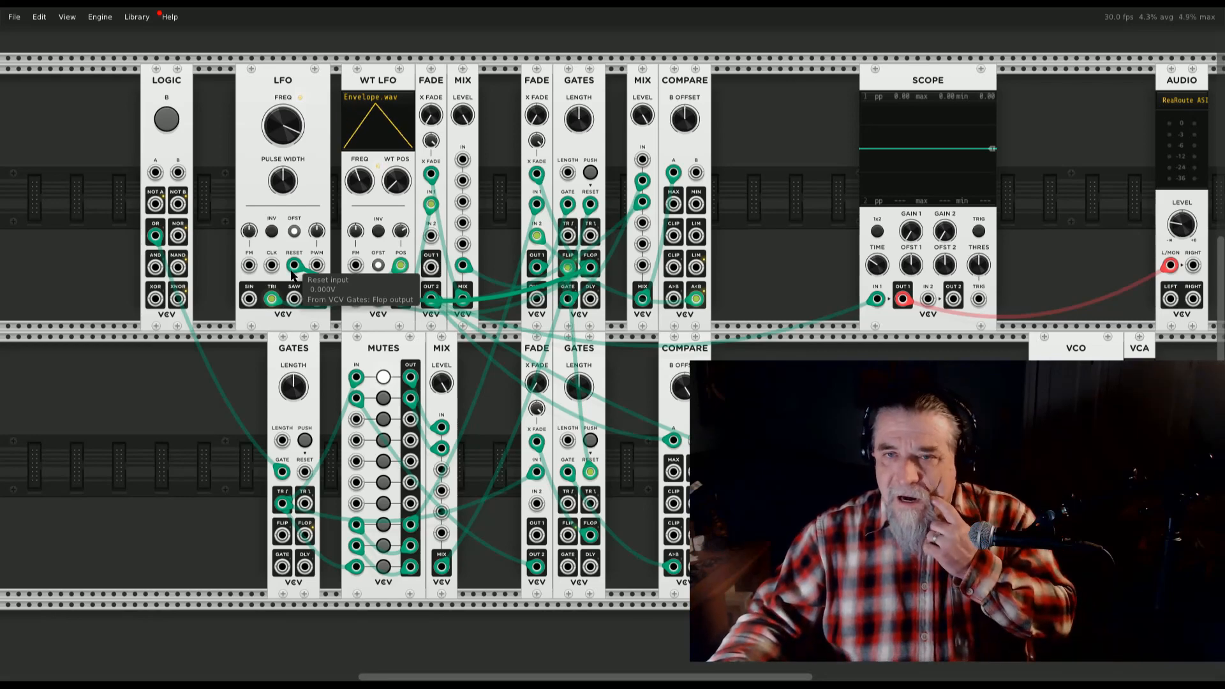
pyautogui.click(167, 122)
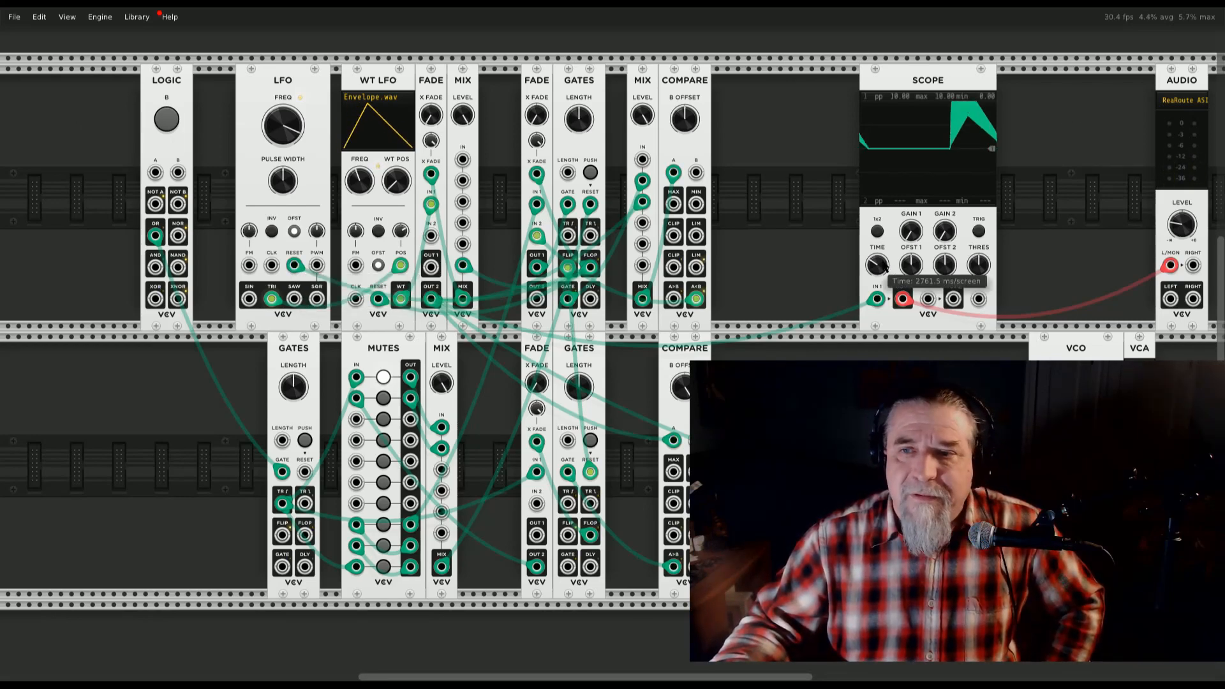
pyautogui.click(162, 127)
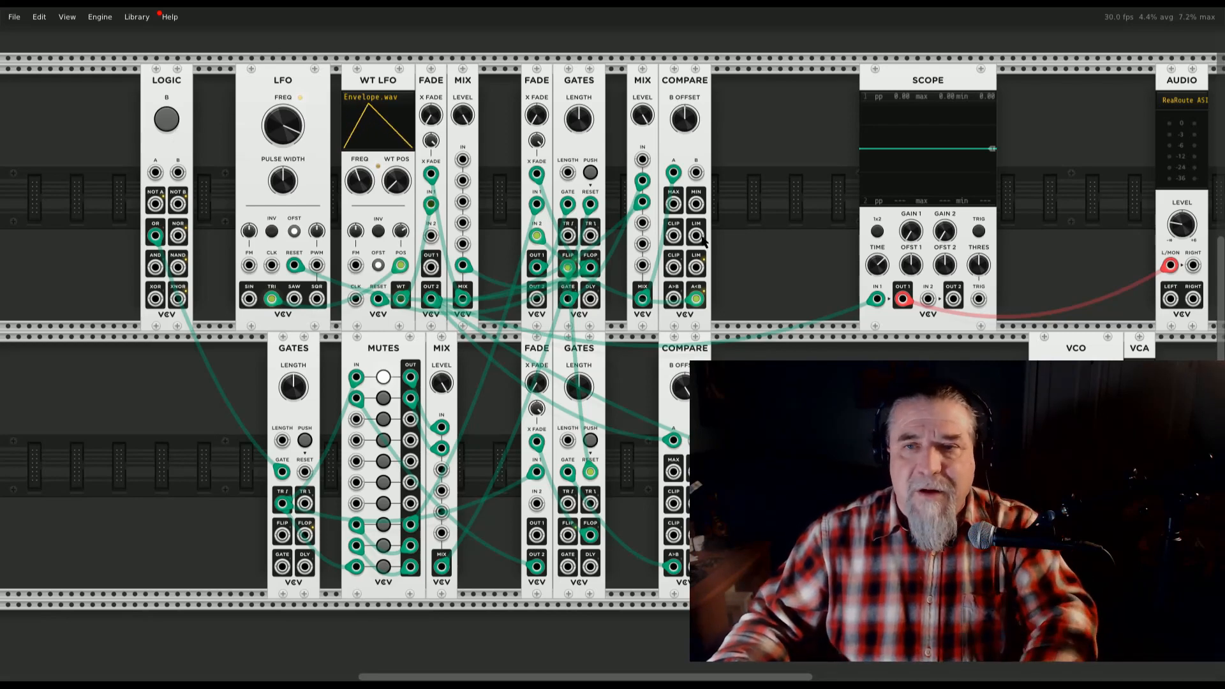
# Add a VCF between Compare and Scope, routing the envelope into its IN and its HPF output to Scope's IN 1
pyautogui.rightClick(779, 257)
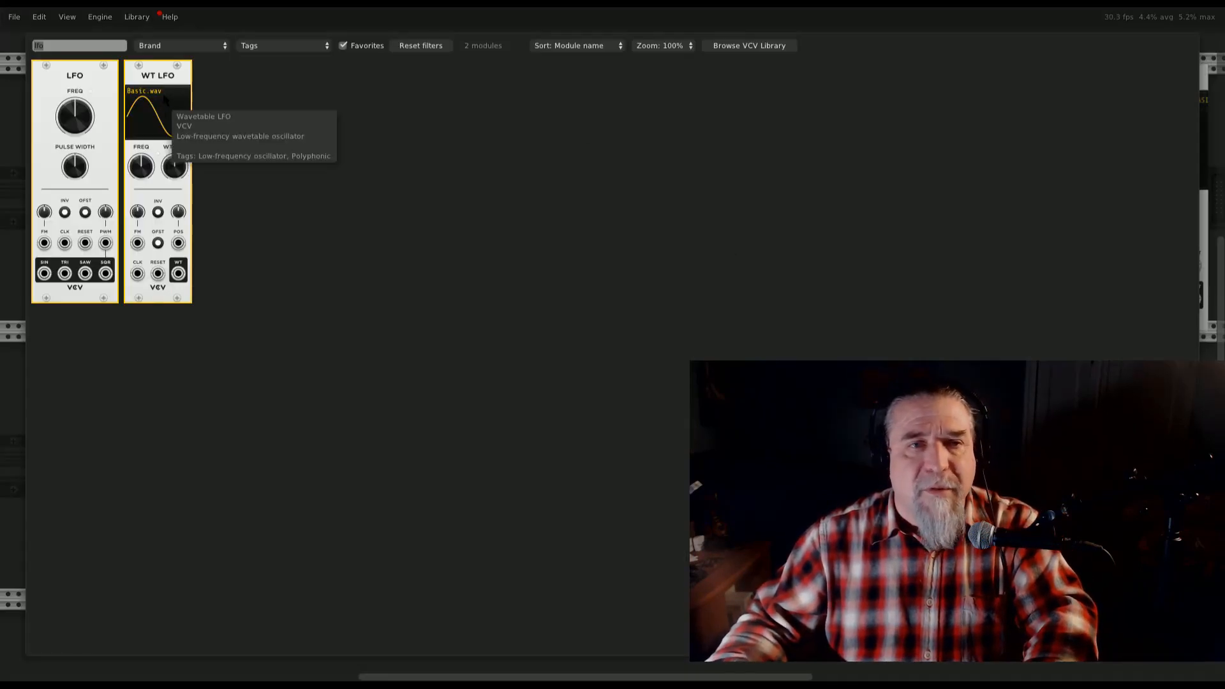
pyautogui.press('BackSpace')
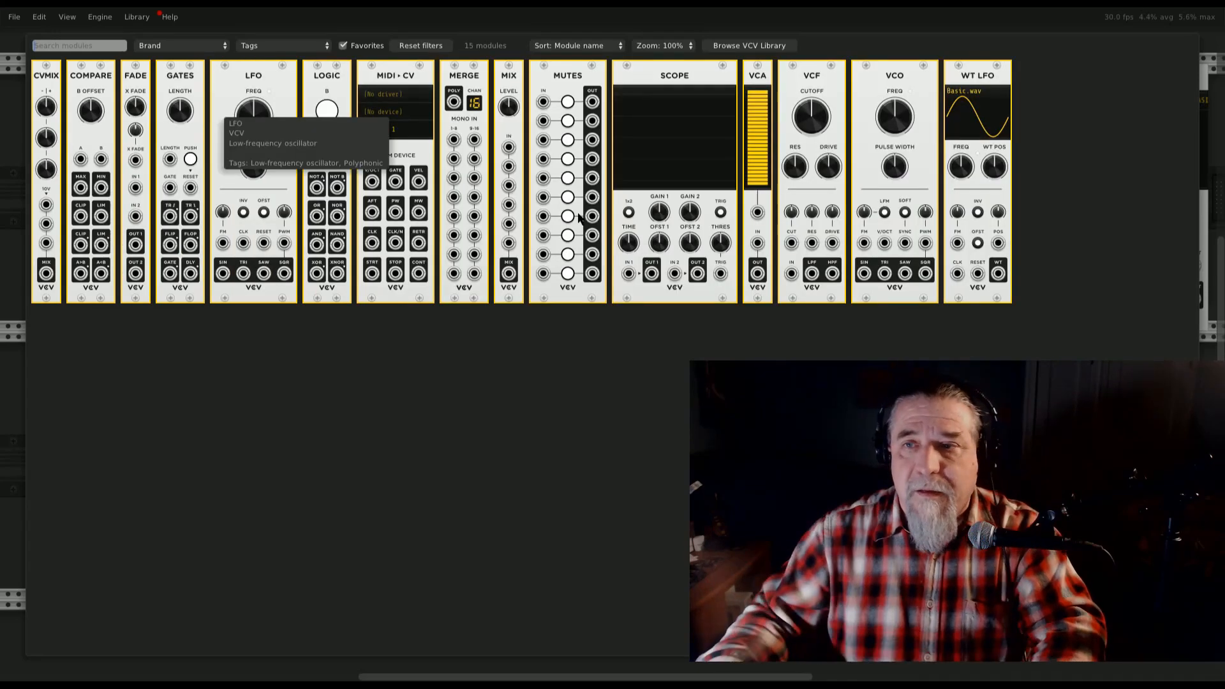
pyautogui.click(837, 65)
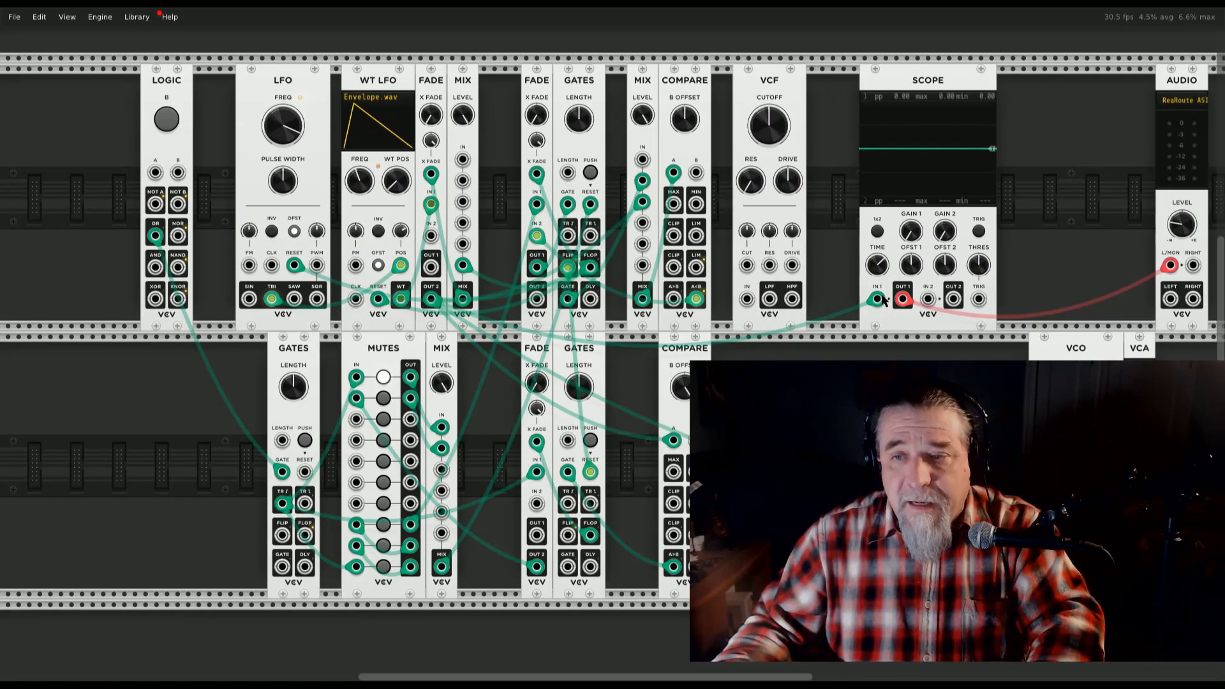
pyautogui.moveTo(877, 298)
pyautogui.mouseDown()
pyautogui.moveTo(747, 298)
pyautogui.moveTo(829, 316)
pyautogui.moveTo(878, 300)
pyautogui.mouseUp()
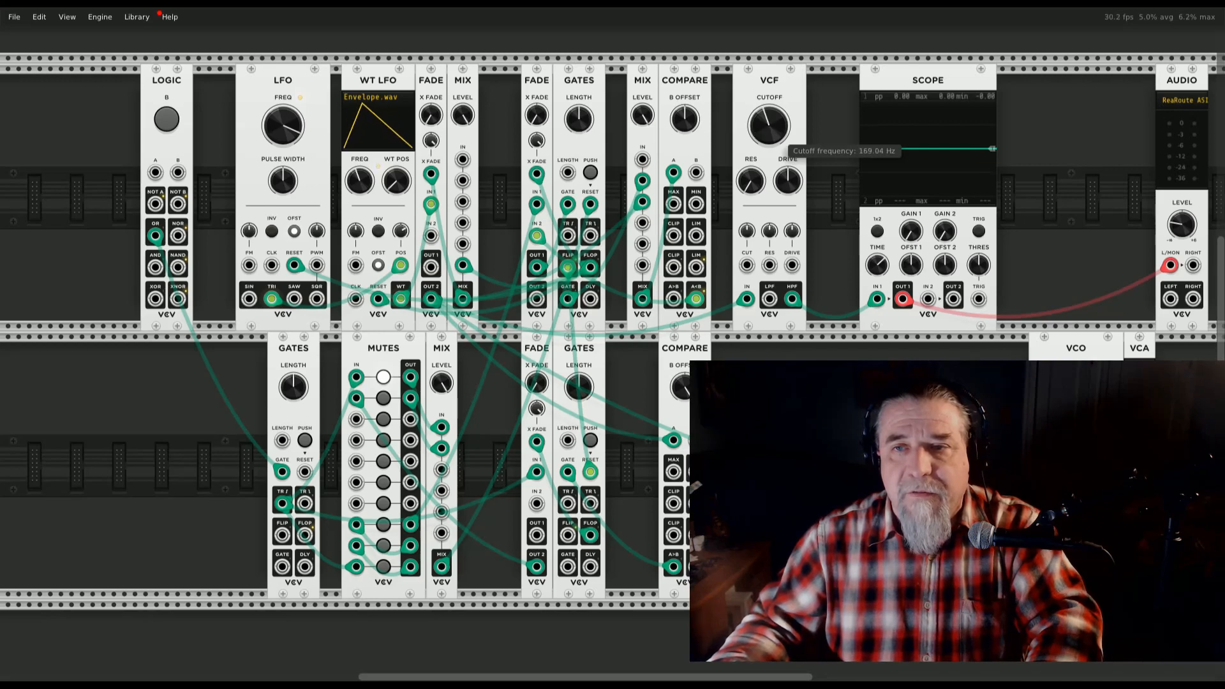
# Lower the VCF's cutoff frequency to 8.556 Hz, firing Logic's B button to hear and see the high-passed envelope
pyautogui.click(167, 120)
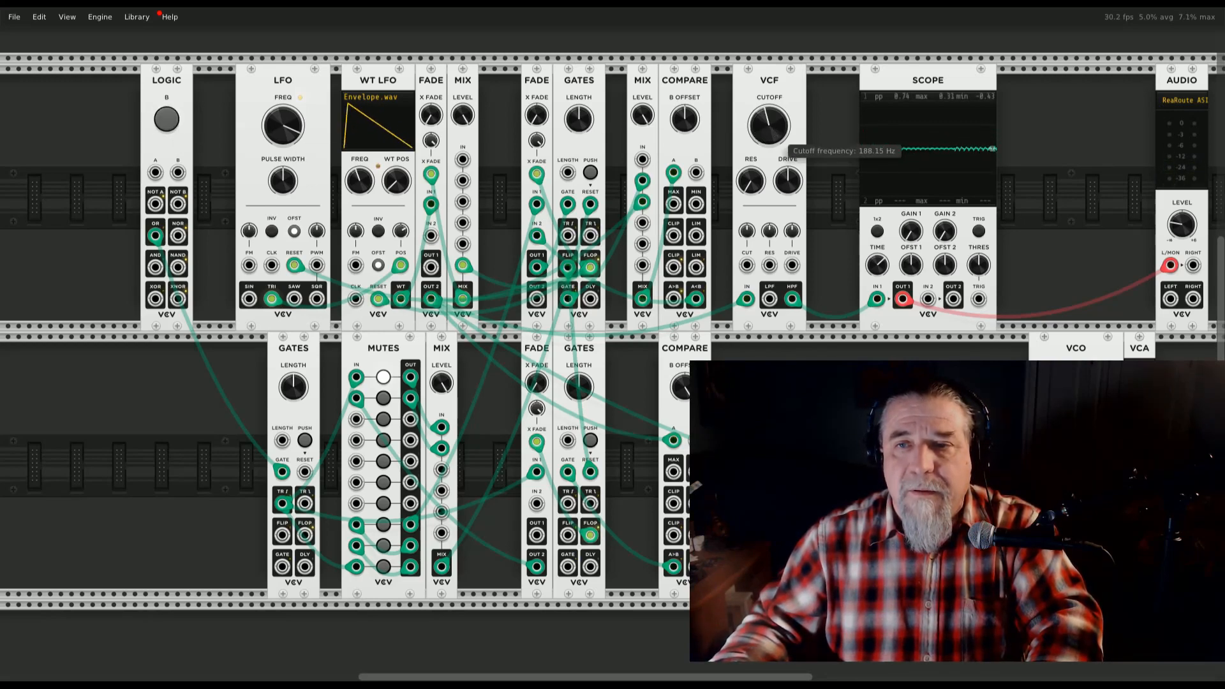
pyautogui.moveTo(778, 135); pyautogui.dragTo(777, 255)
pyautogui.click(169, 120)
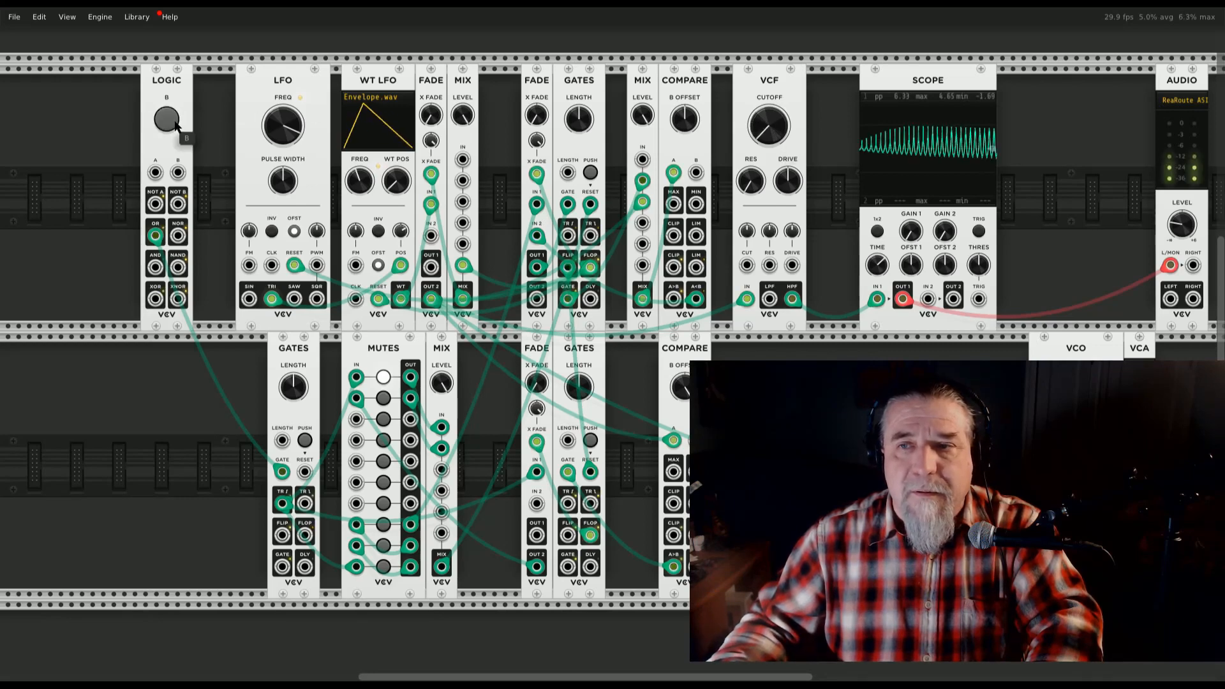
pyautogui.moveTo(778, 136); pyautogui.dragTo(778, 167)
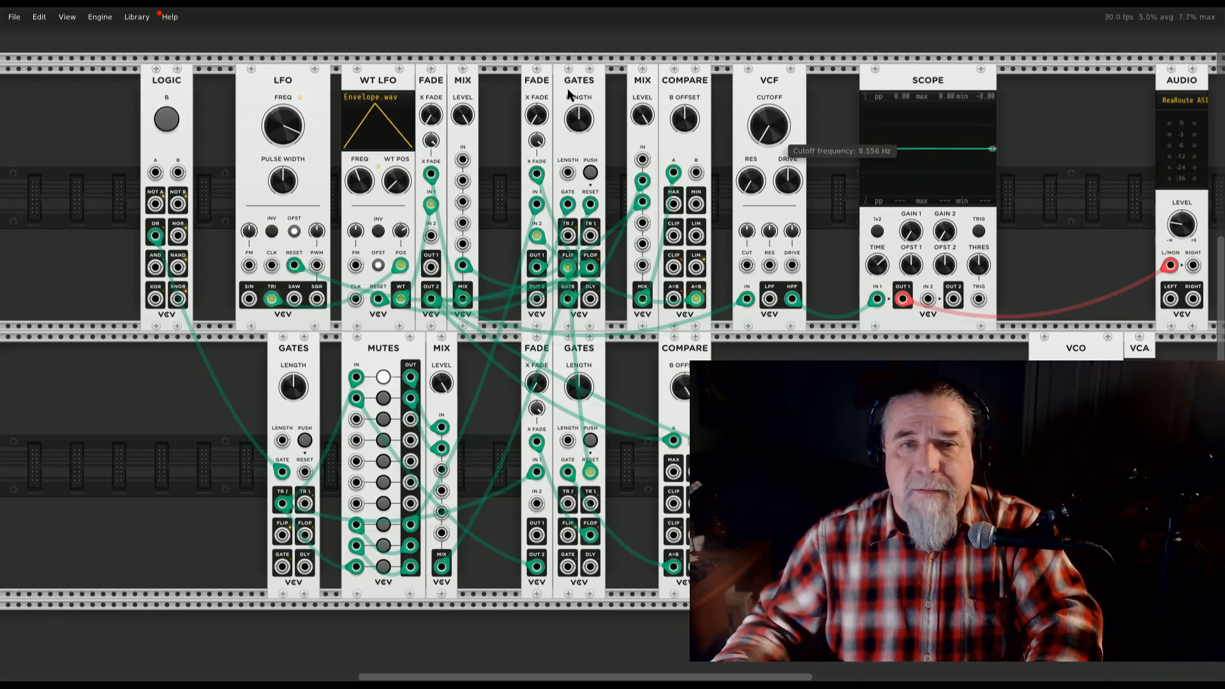
pyautogui.click(167, 120)
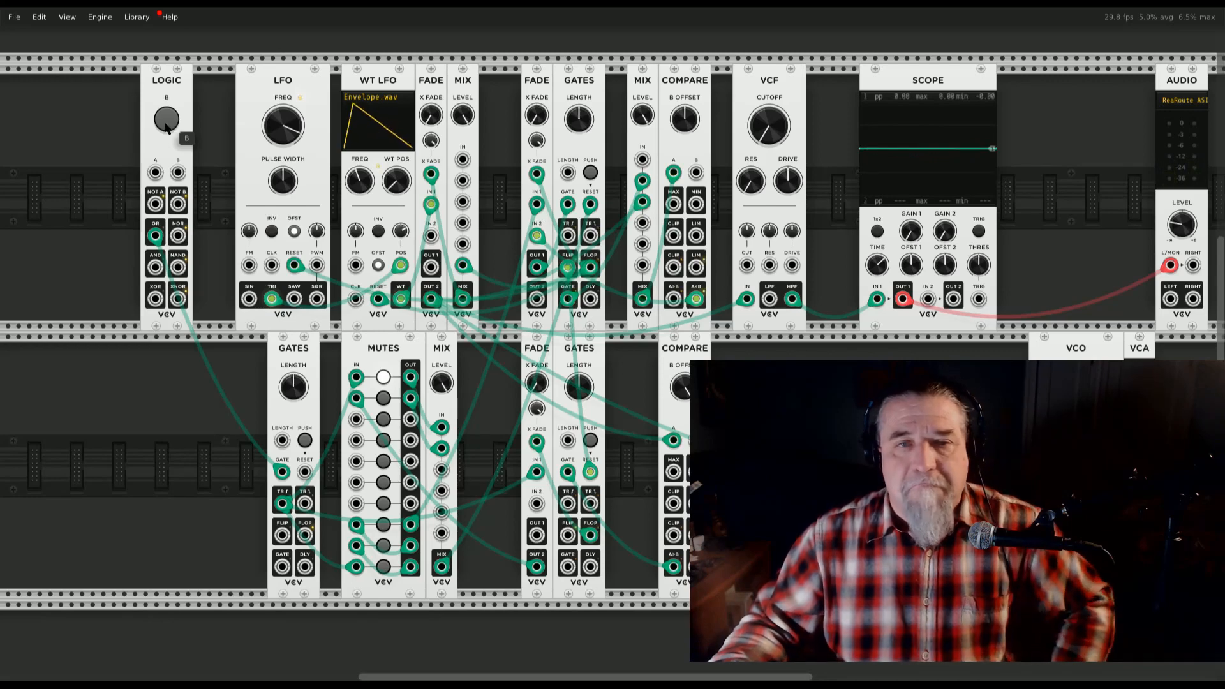
pyautogui.click(167, 125)
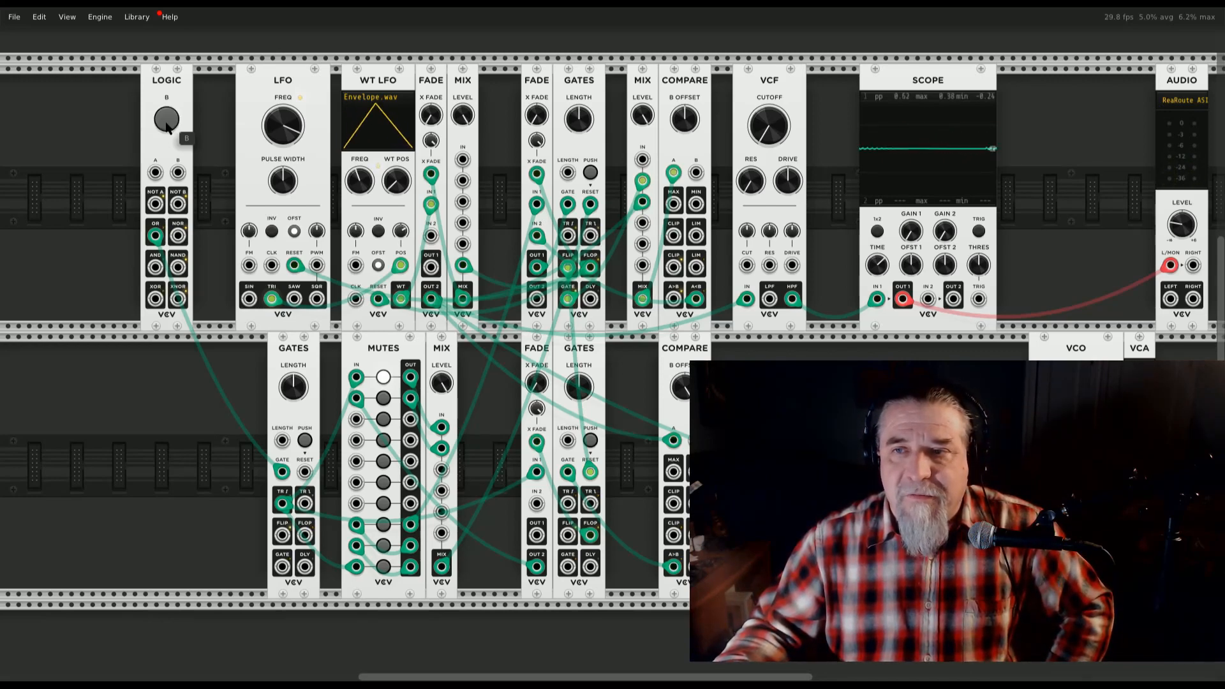
pyautogui.click(167, 121)
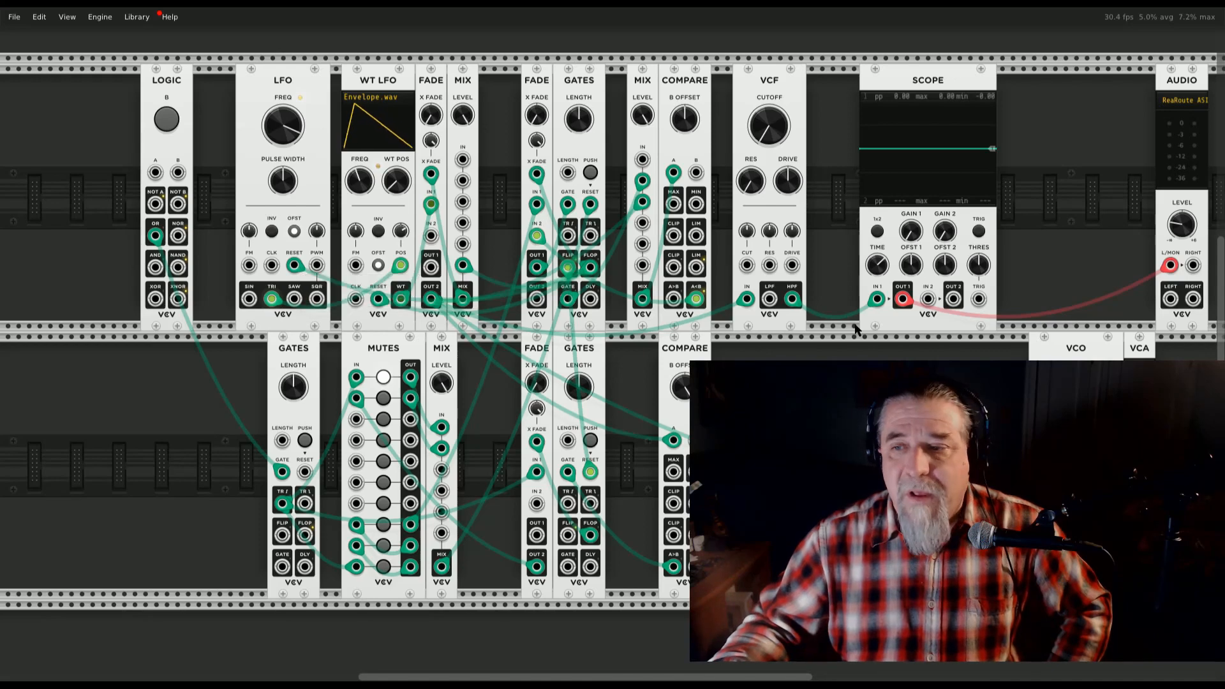
# Replace the LFO beside Logic with the VCO, unplugging the LFO's RESET and TRI cables and parking it in the third row
pyautogui.moveTo(294, 268); pyautogui.dragTo(378, 299)
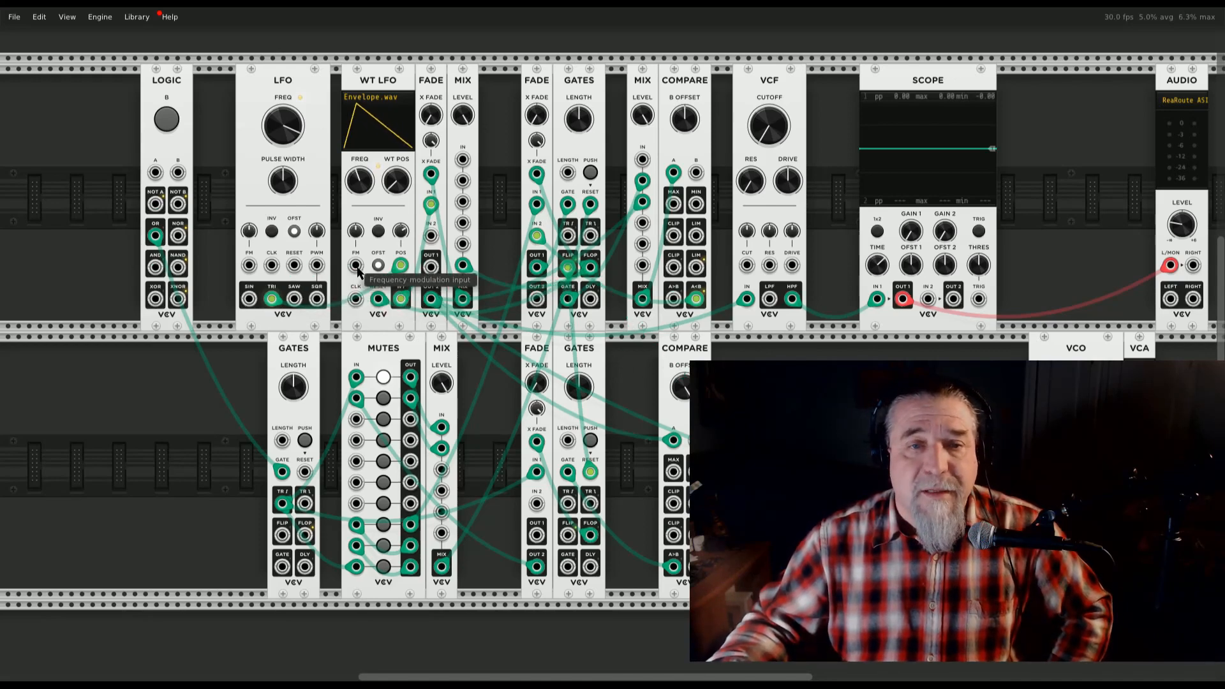
pyautogui.moveTo(272, 299); pyautogui.dragTo(192, 405)
pyautogui.moveTo(197, 238); pyautogui.dragTo(82, 616)
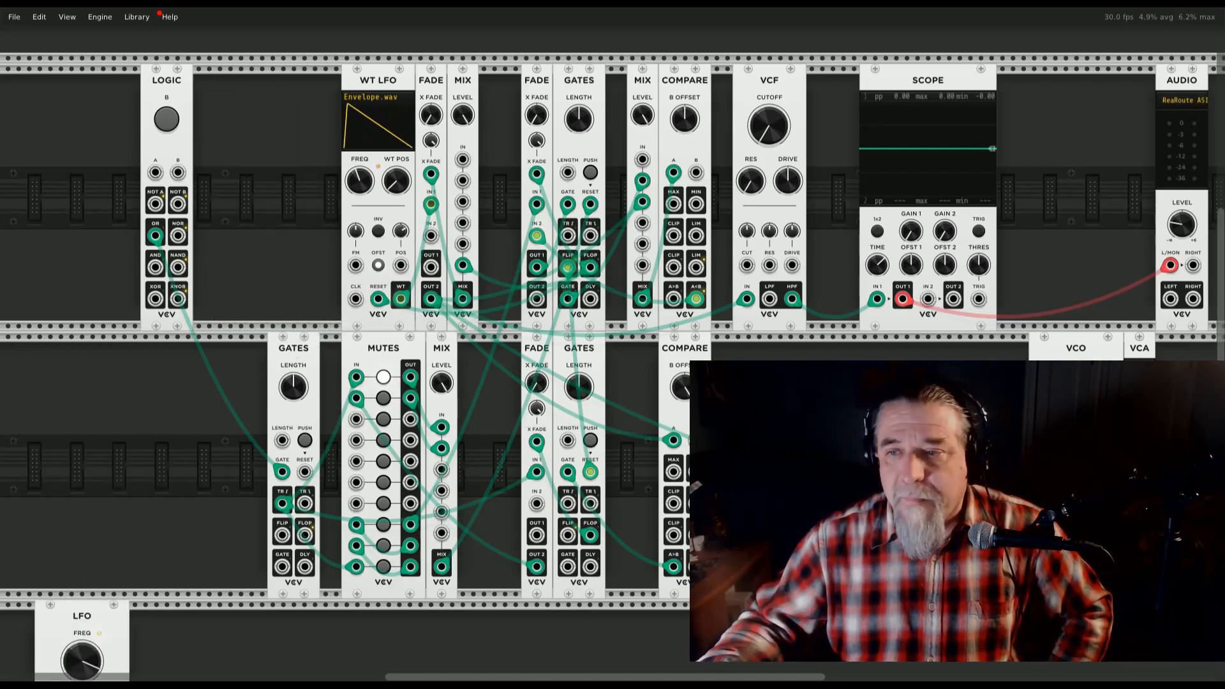
pyautogui.moveTo(1076, 348); pyautogui.dragTo(272, 79)
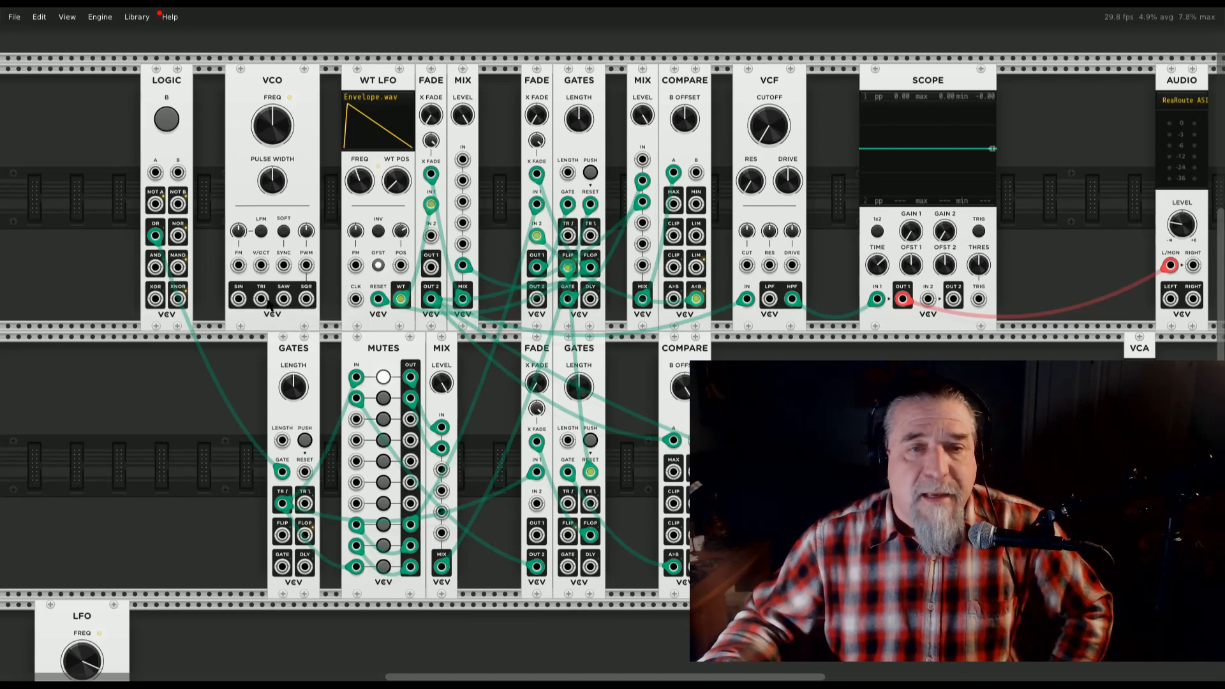
# Connect the VCO's TRI output to the WT LFO's POS input and fire Logic's B button to test it
pyautogui.rightClick(266, 301)
pyautogui.moveTo(304, 352); pyautogui.dragTo(395, 275)
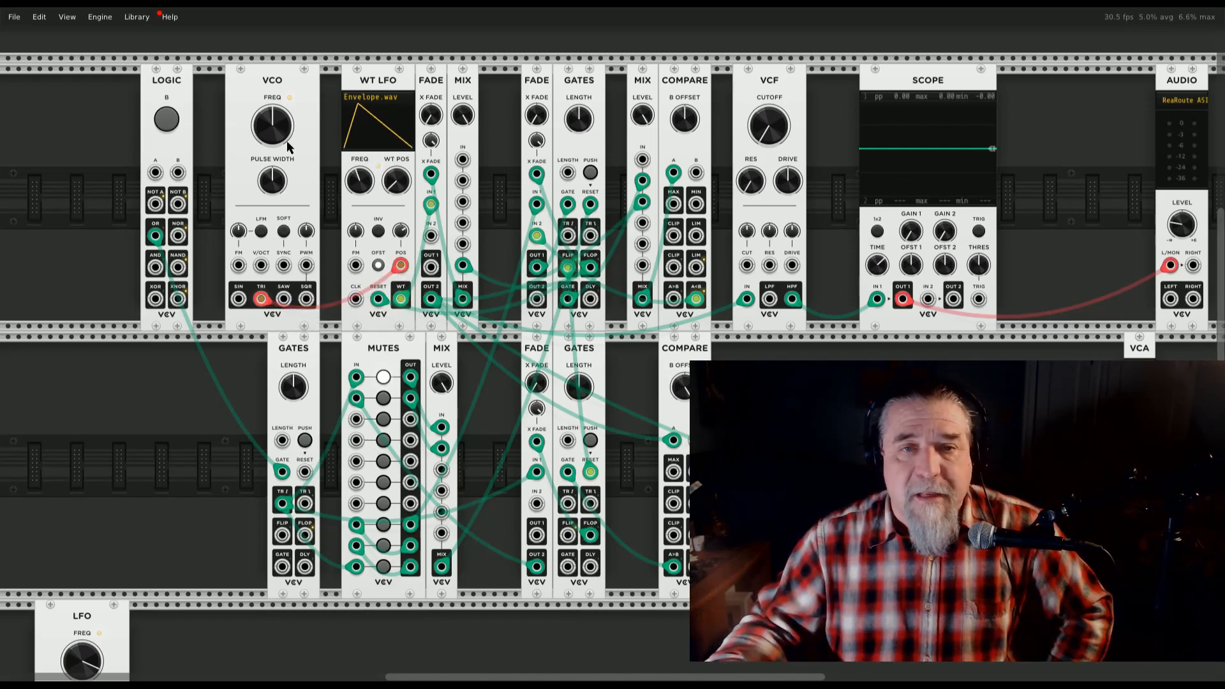
pyautogui.click(167, 119)
pyautogui.click(165, 120)
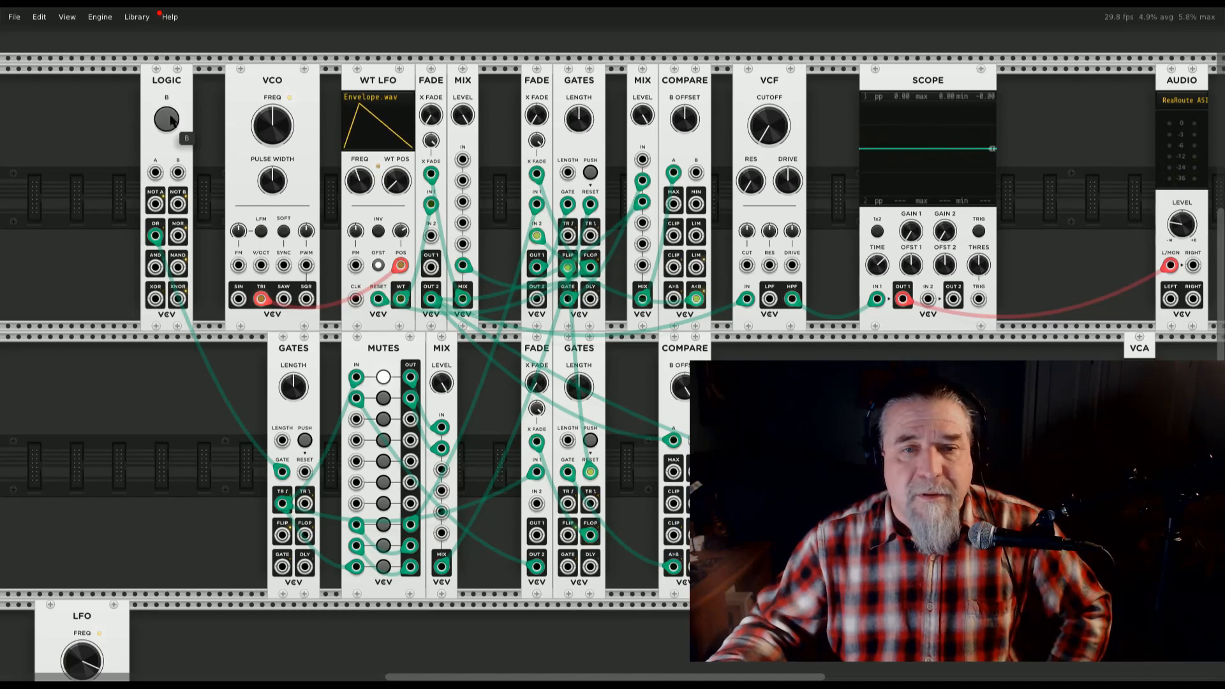
# Mute row 2 and unmute row 1 on Mutes, and fire Logic's B button to test that trigger mode
pyautogui.click(383, 398)
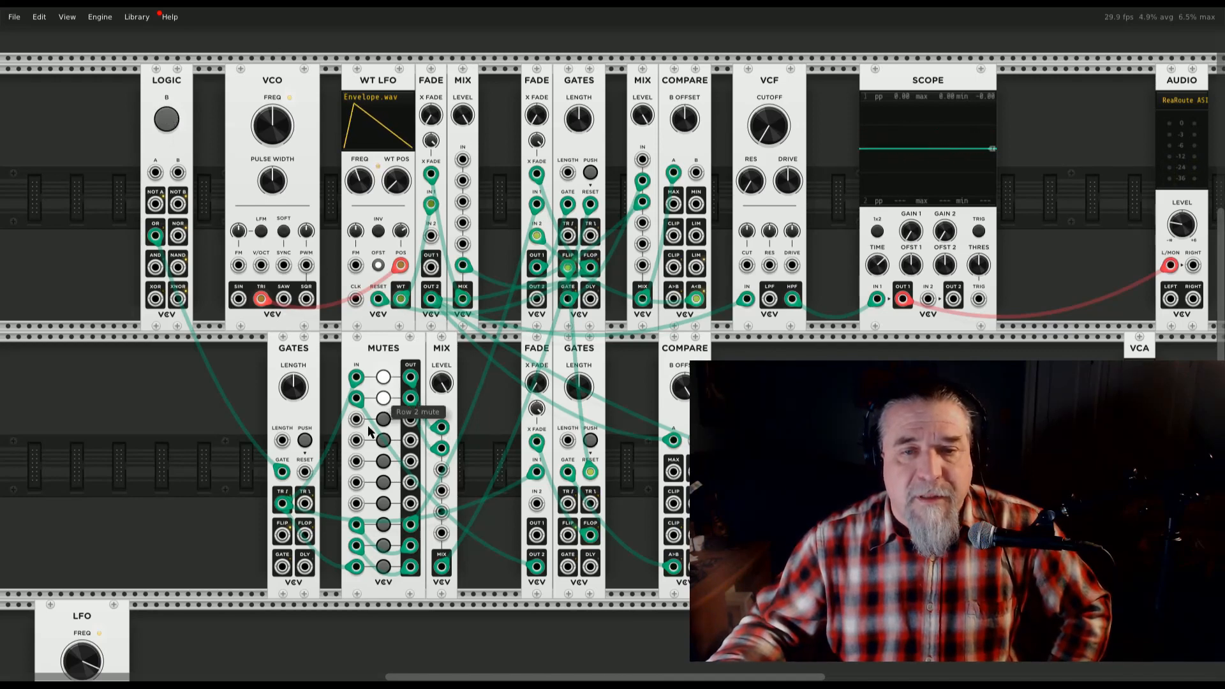
pyautogui.click(383, 377)
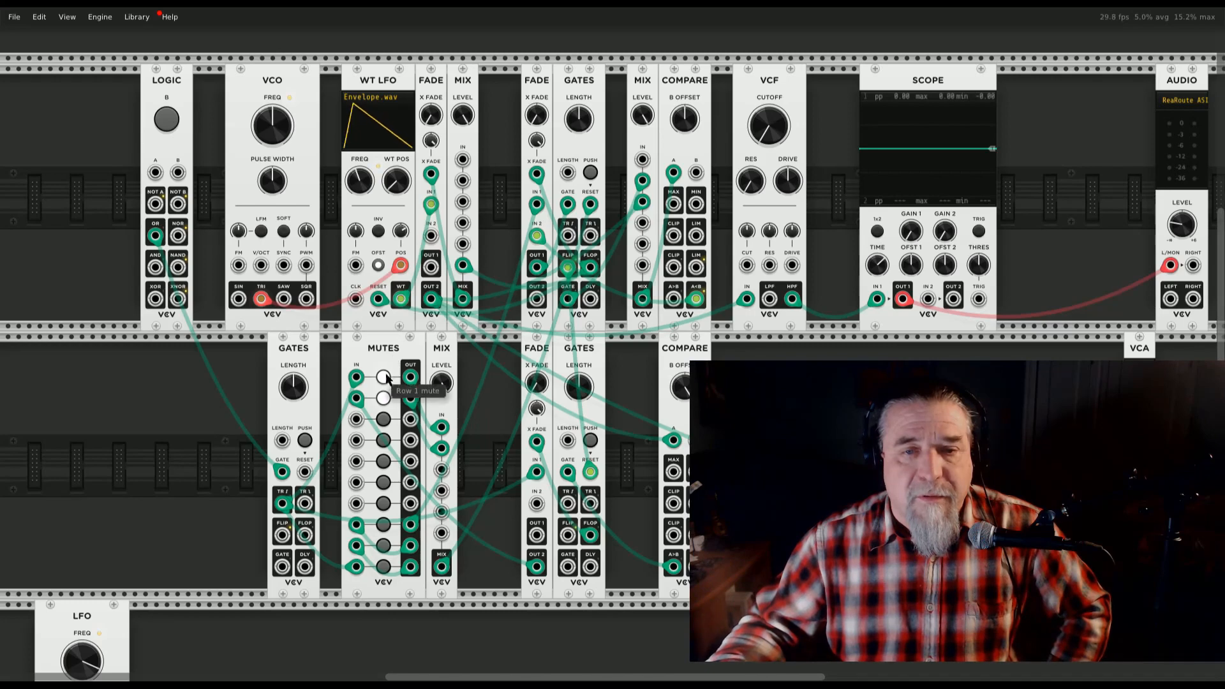
pyautogui.click(173, 125)
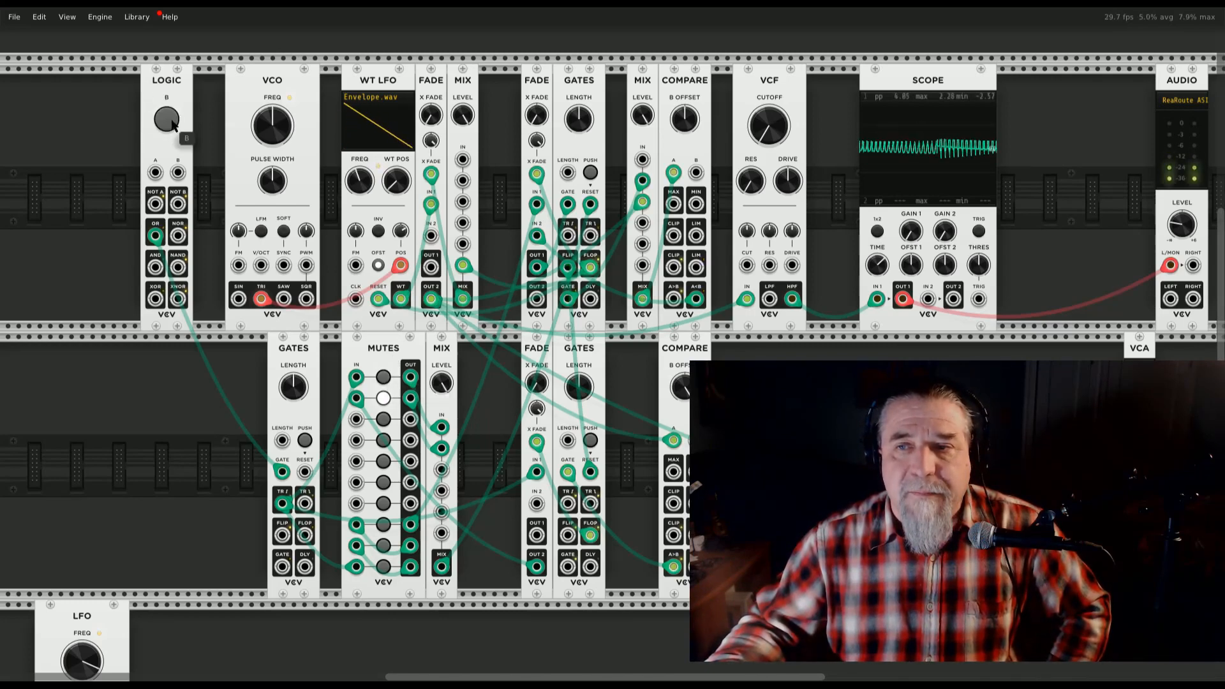
pyautogui.click(173, 120)
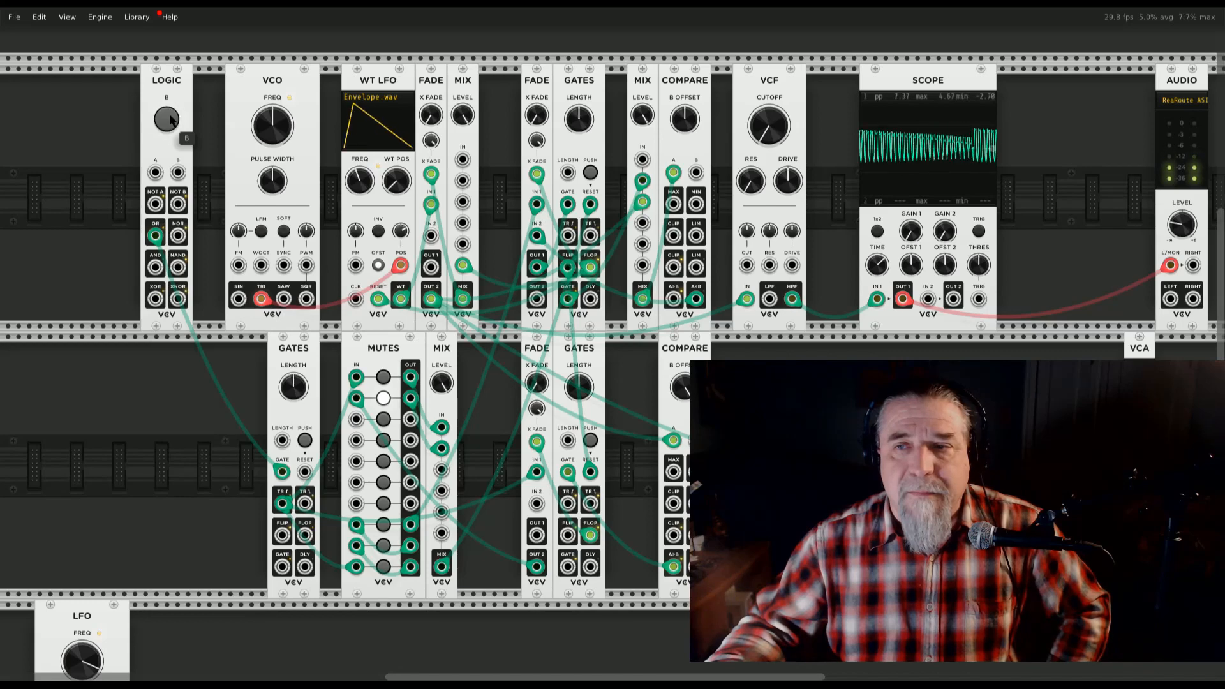
# Shorten Scope's time to about 12 ms/screen and fire Logic's B button to inspect the VCO-modulated waveform
pyautogui.moveTo(877, 265); pyautogui.dragTo(877, 204)
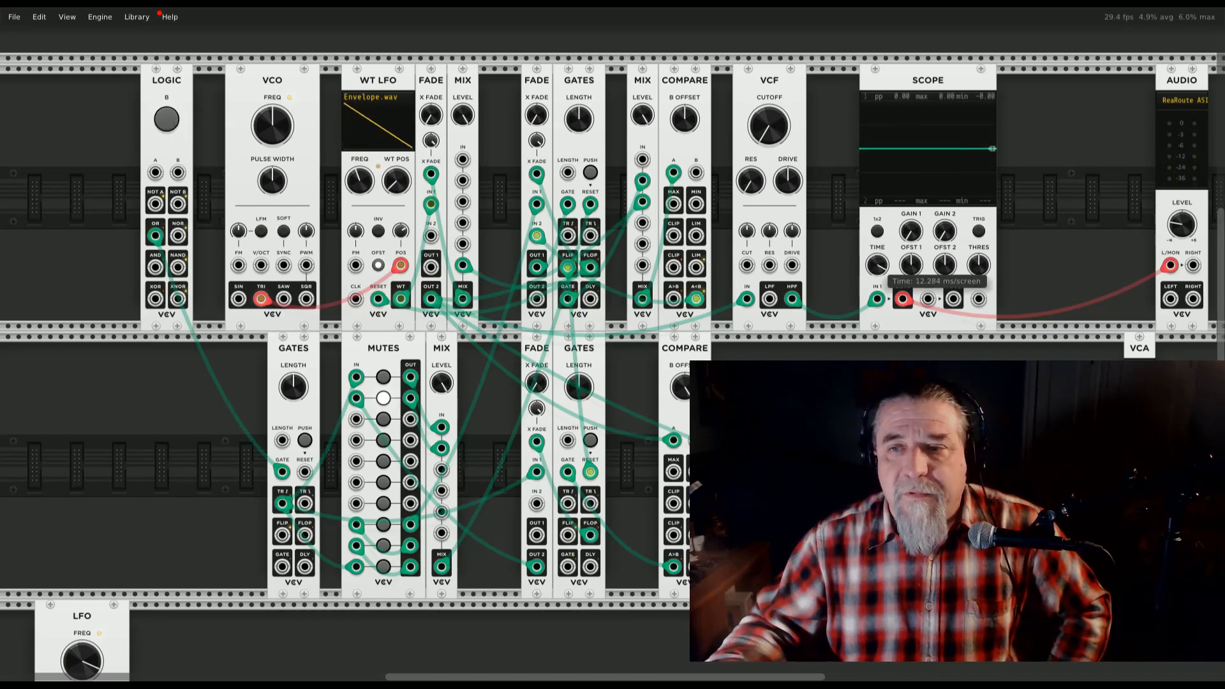
pyautogui.click(171, 125)
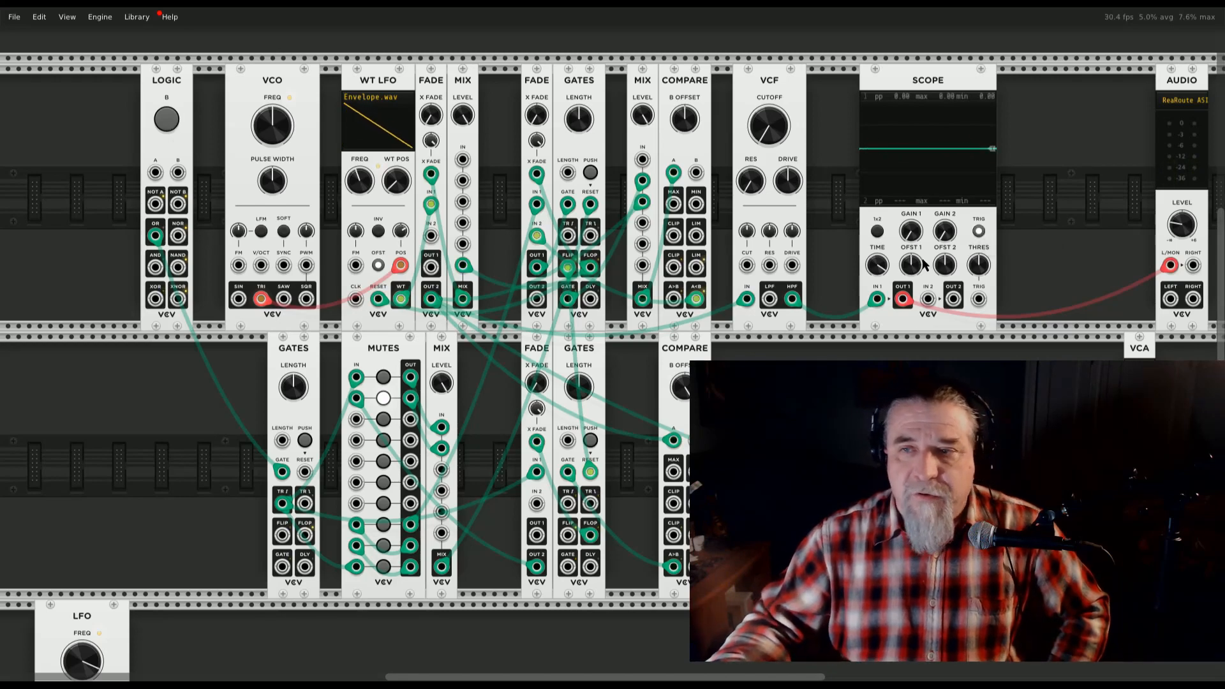
pyautogui.click(171, 123)
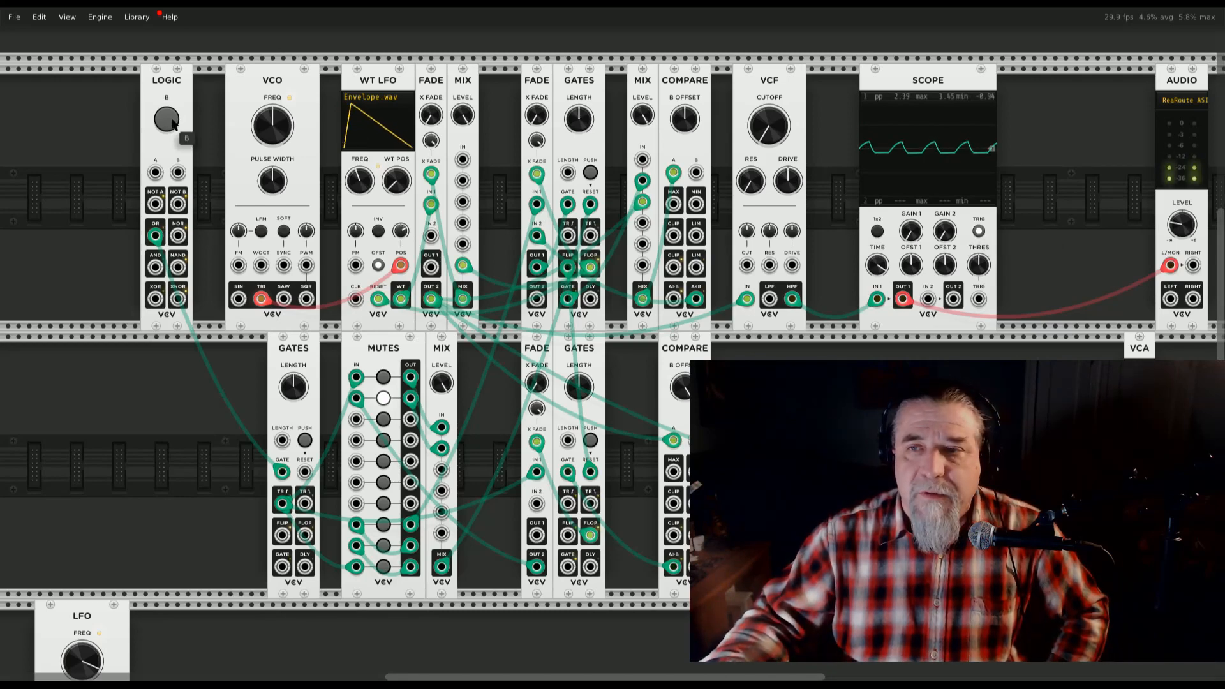
pyautogui.click(171, 123)
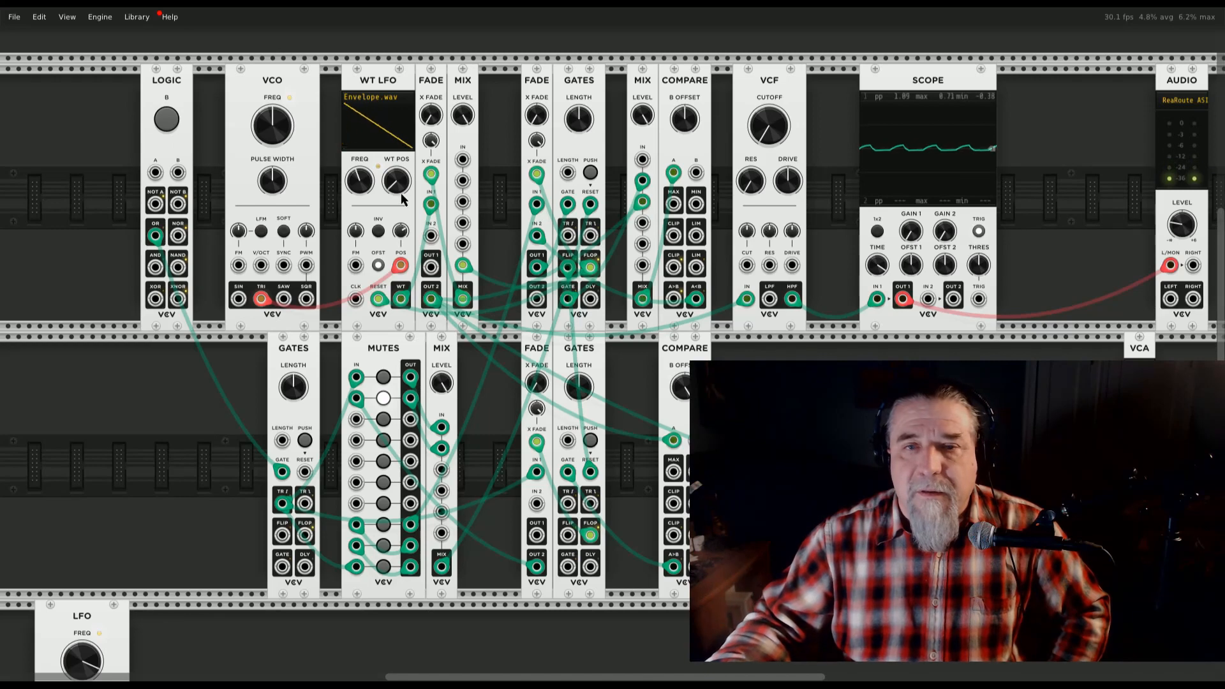
# Lower the WT LFO's FREQ, raise its WT POS to about midway, and audition the VCO's SIN output as the position modulator
pyautogui.moveTo(360, 185)
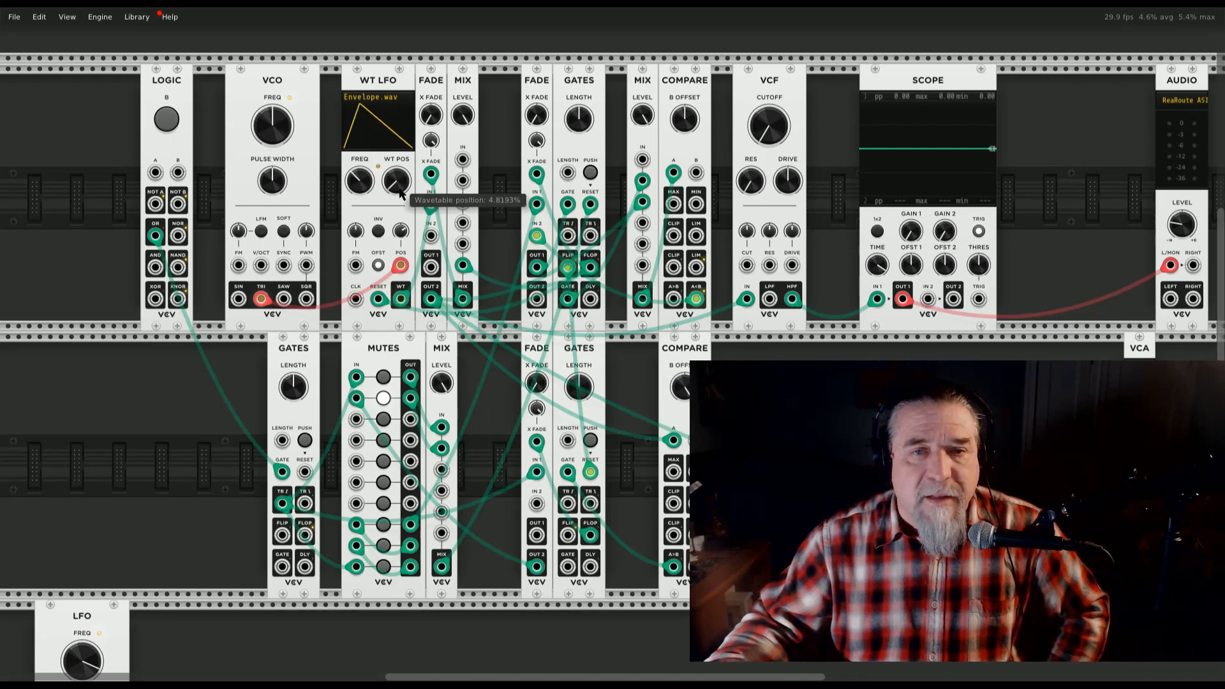
pyautogui.moveTo(397, 188); pyautogui.dragTo(397, 77)
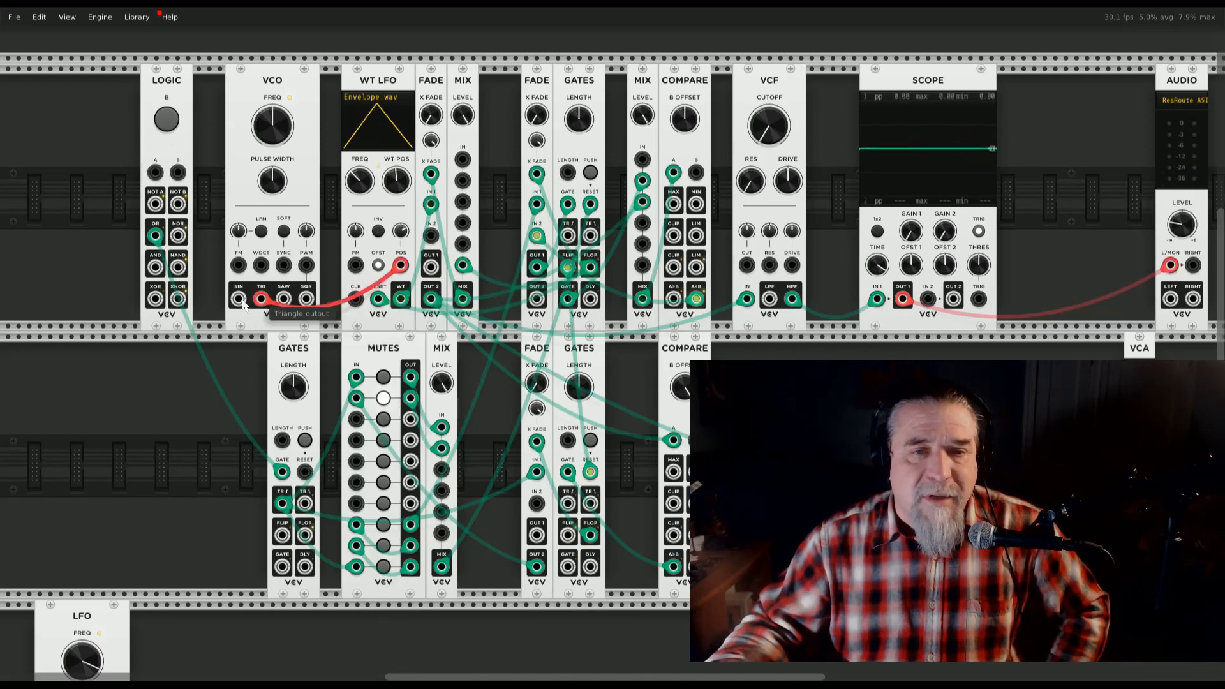
pyautogui.moveTo(261, 298); pyautogui.dragTo(238, 299)
pyautogui.click(170, 116)
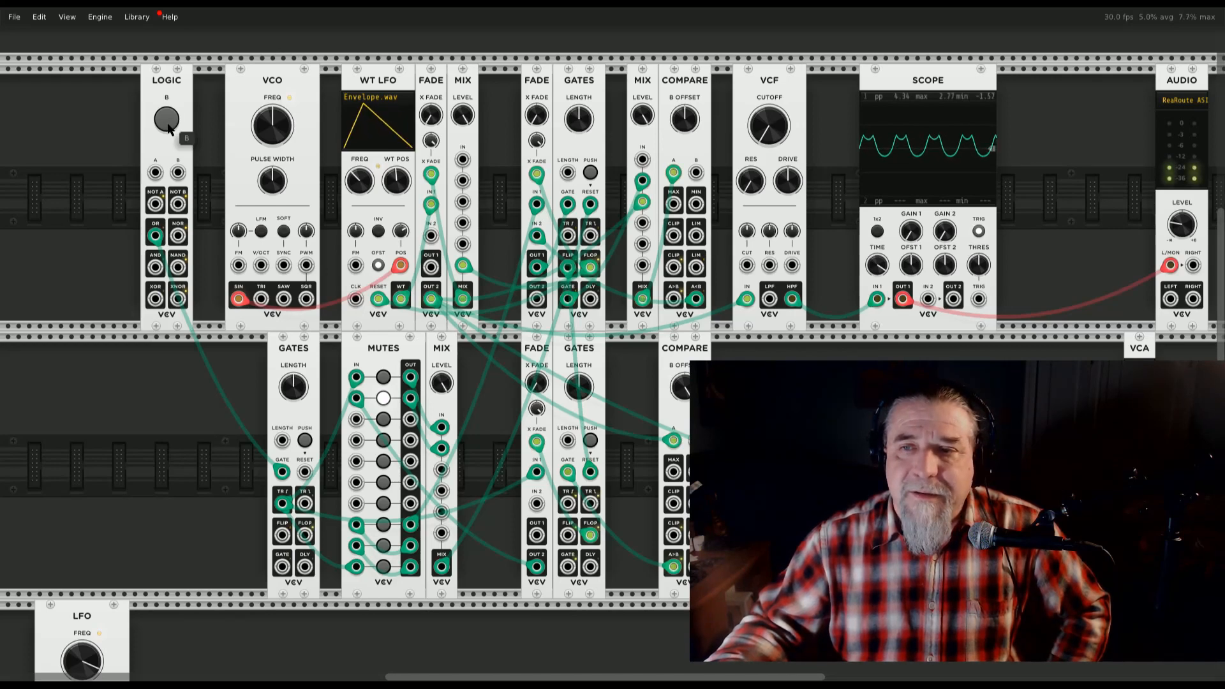
pyautogui.click(168, 121)
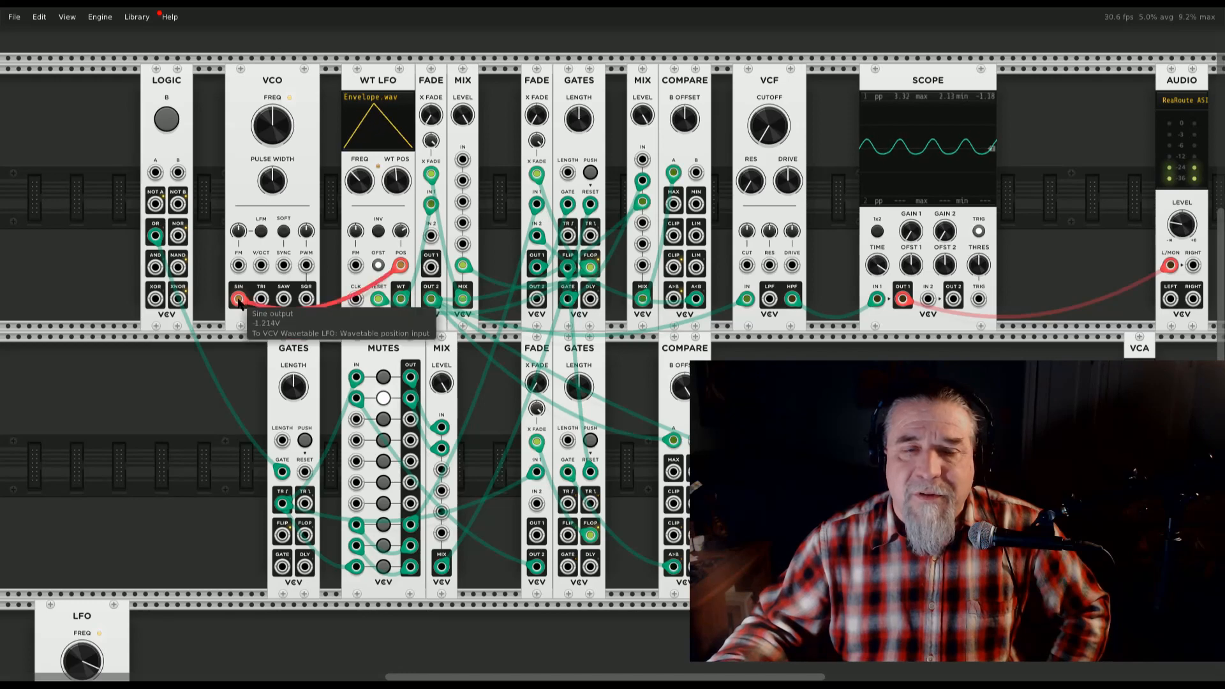
# Try the VCO's SAW output as the WT LFO's position modulator, firing Logic's B button
pyautogui.moveTo(239, 301); pyautogui.dragTo(287, 307)
pyautogui.click(170, 121)
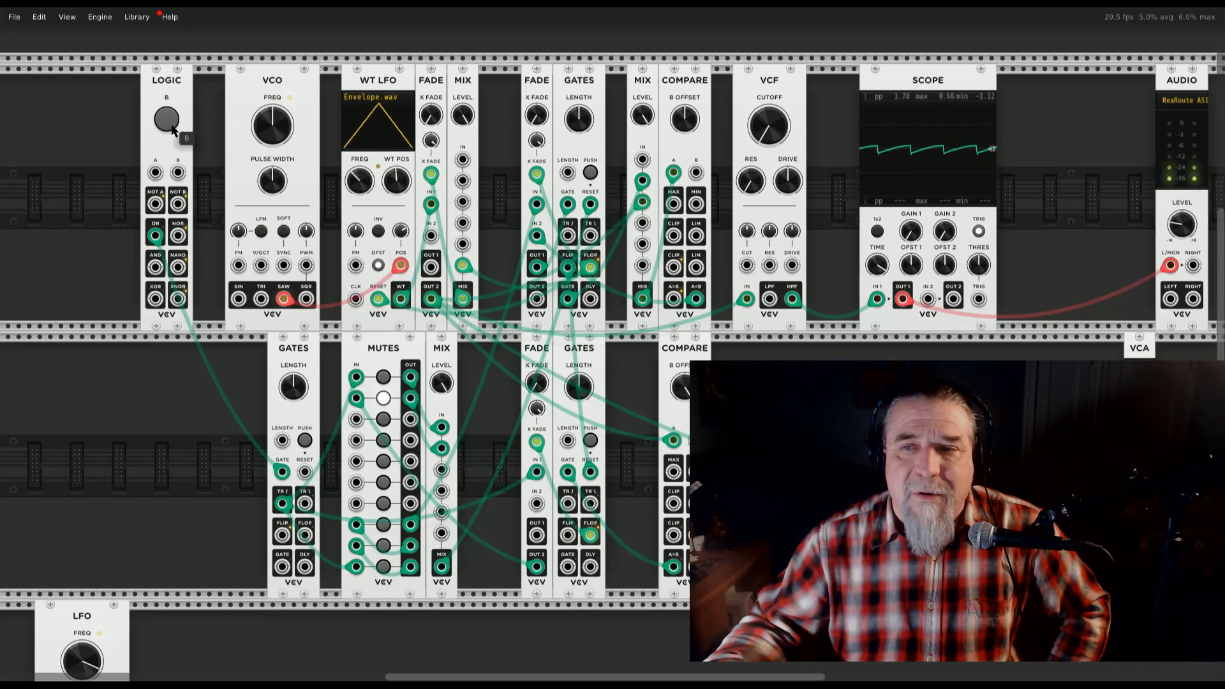
pyautogui.click(171, 127)
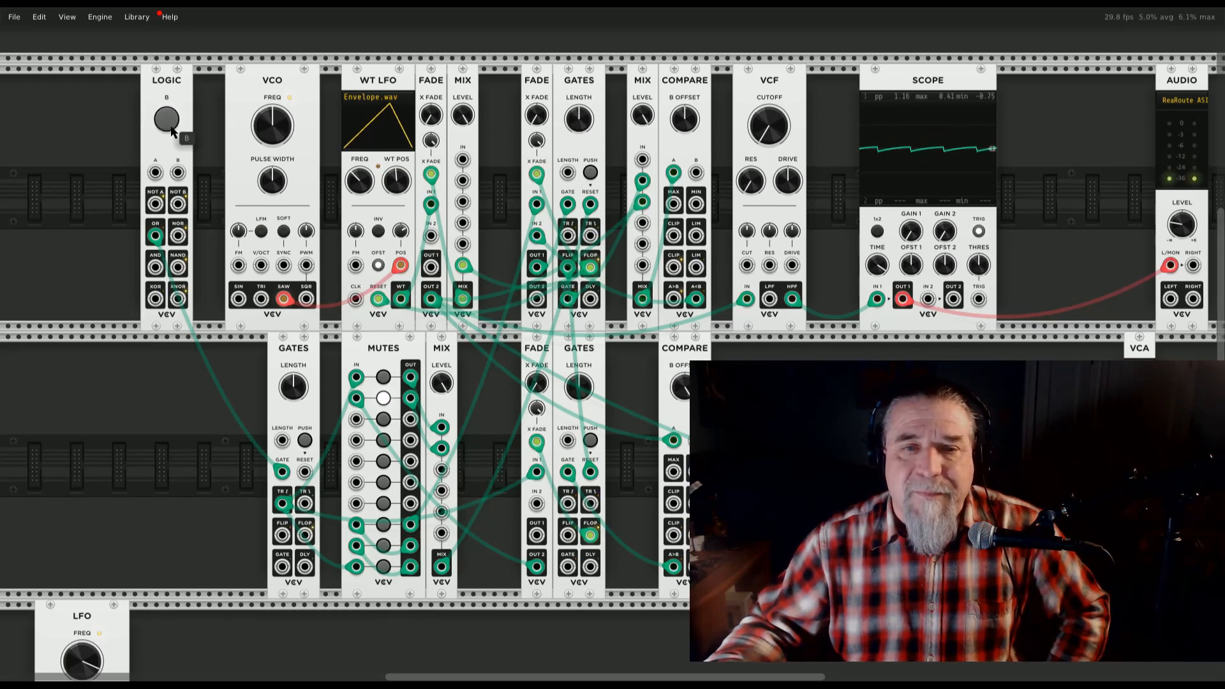
# Audition the VCO's SQR output at a lower VCO frequency, and return the modulation cable to SIN for comparison
pyautogui.moveTo(284, 299); pyautogui.dragTo(306, 299)
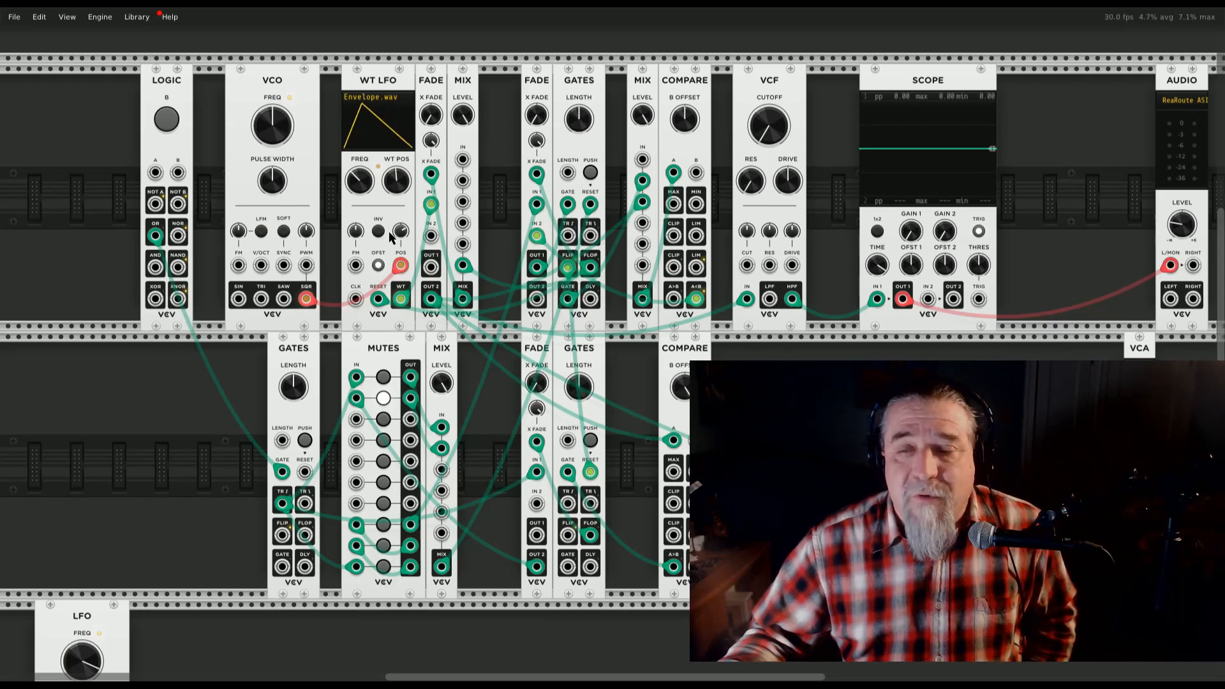
pyautogui.click(172, 127)
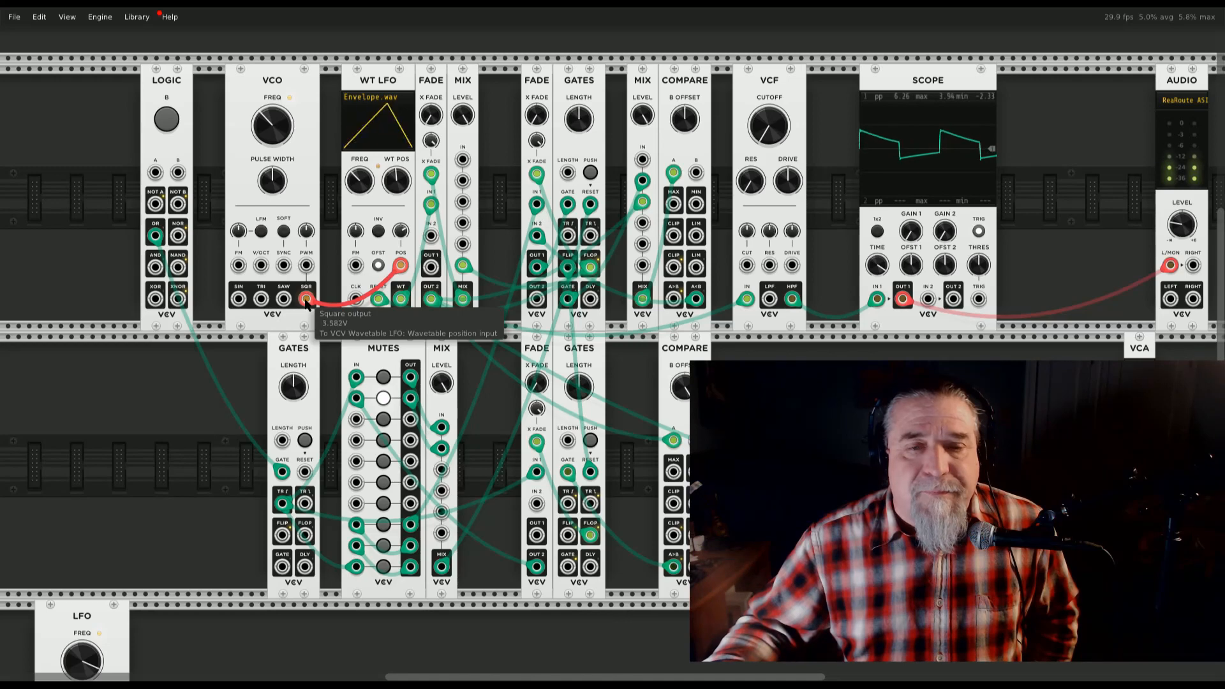
pyautogui.moveTo(307, 299); pyautogui.dragTo(238, 299)
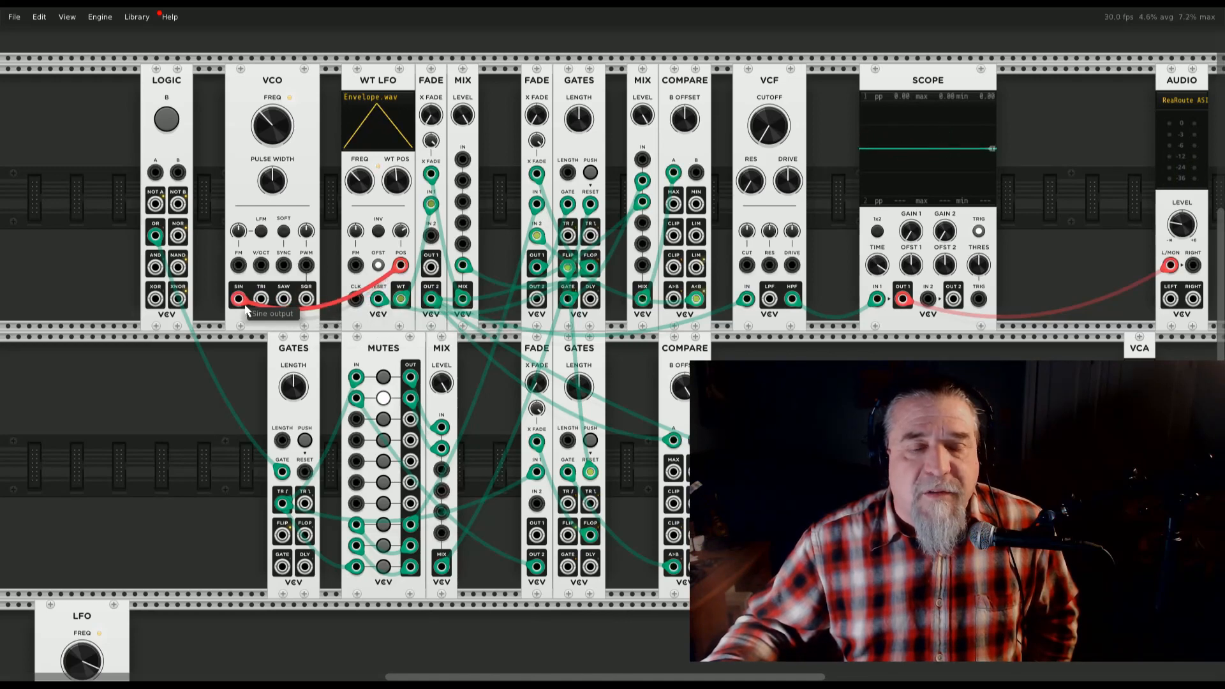
pyautogui.click(166, 119)
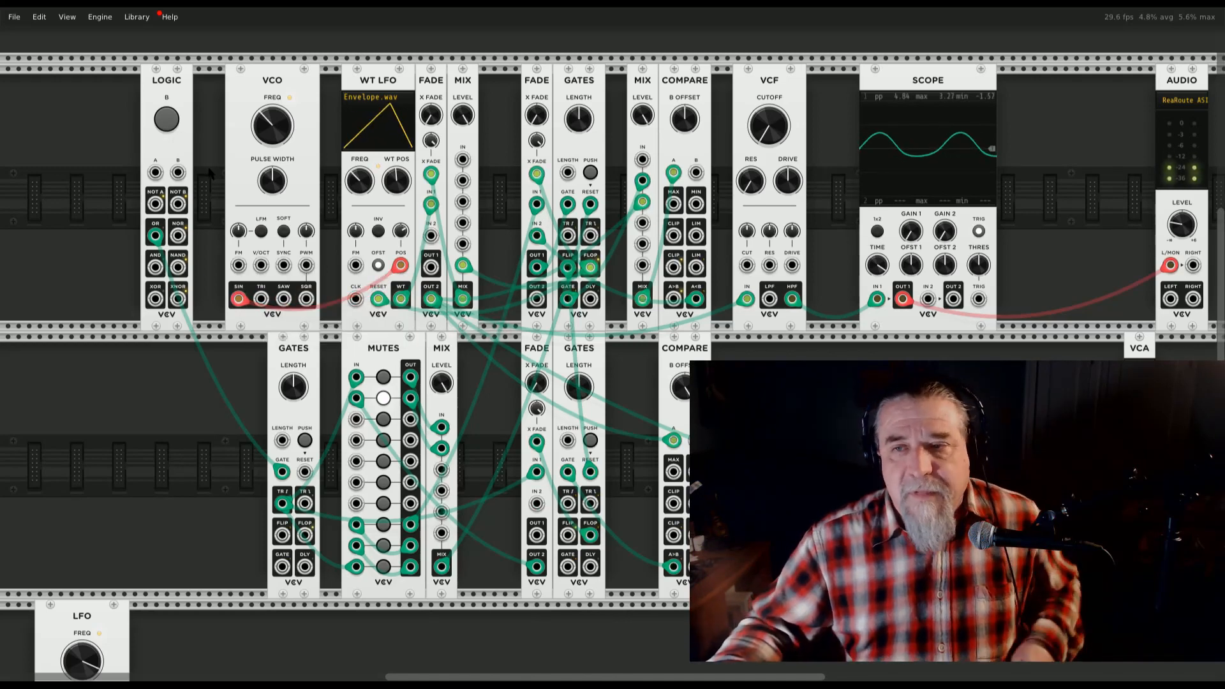
# Add a MIDI-CV module to the second row, before the first Gates module
pyautogui.rightClick(155, 419)
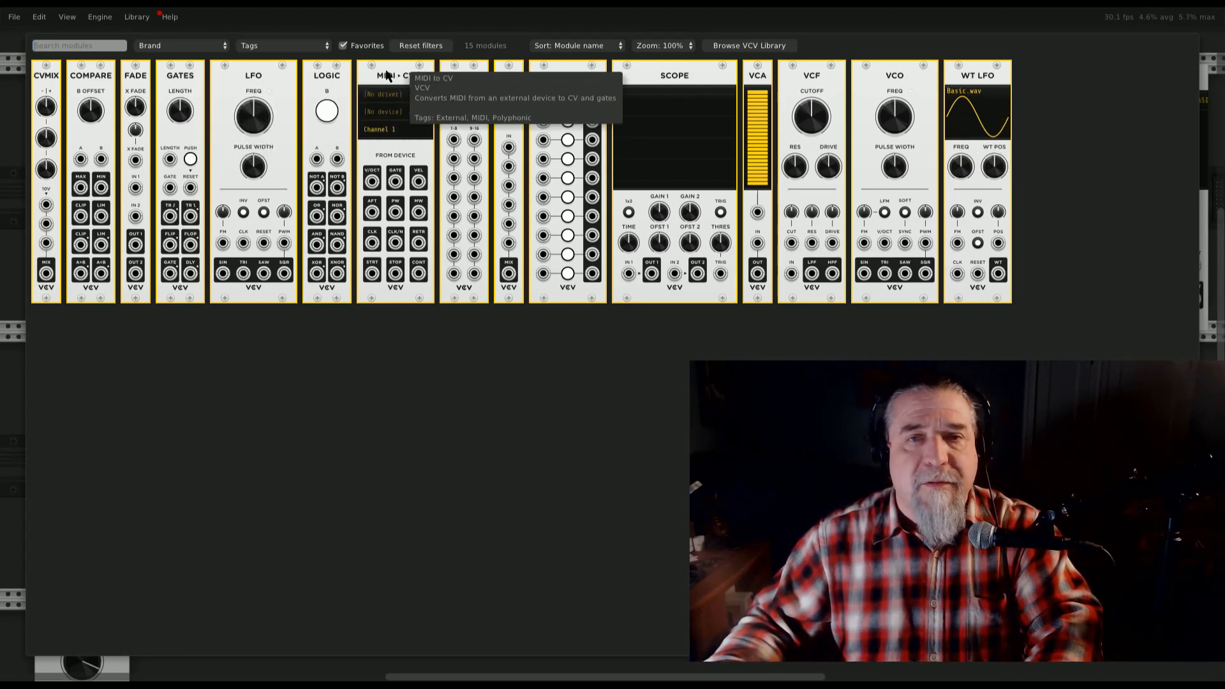
pyautogui.moveTo(396, 83); pyautogui.dragTo(106, 424)
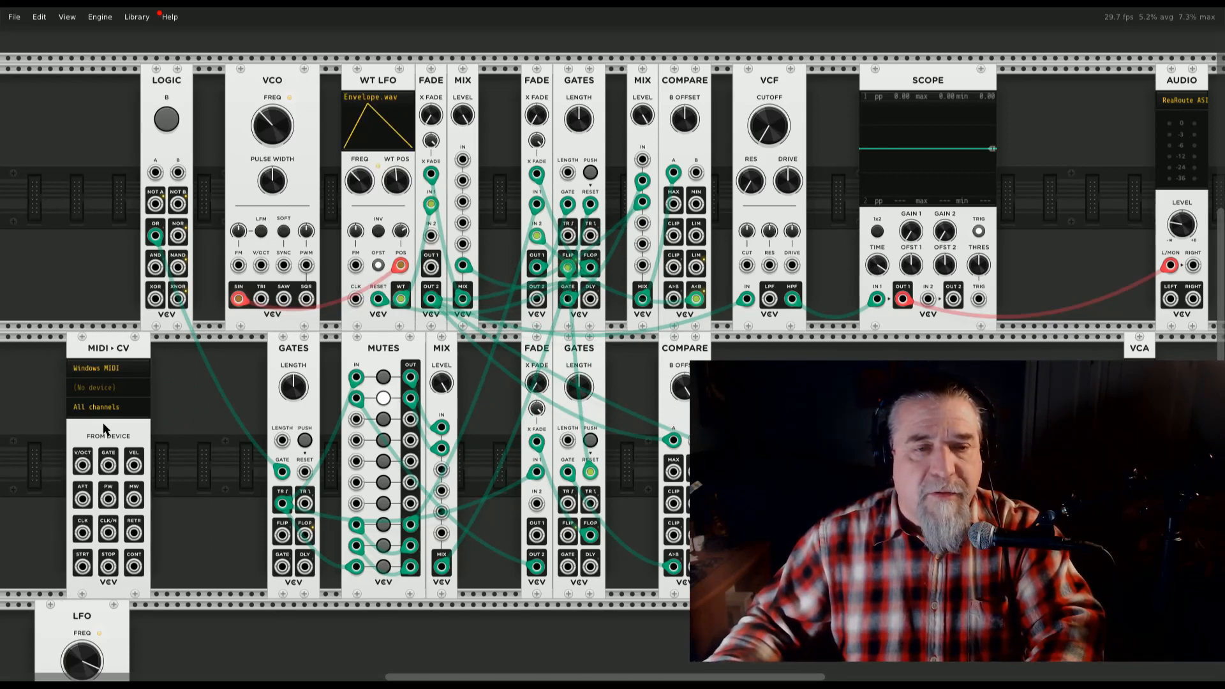
# Set the MIDI-CV module's driver to Computer keyboard/mouse
pyautogui.click(96, 370)
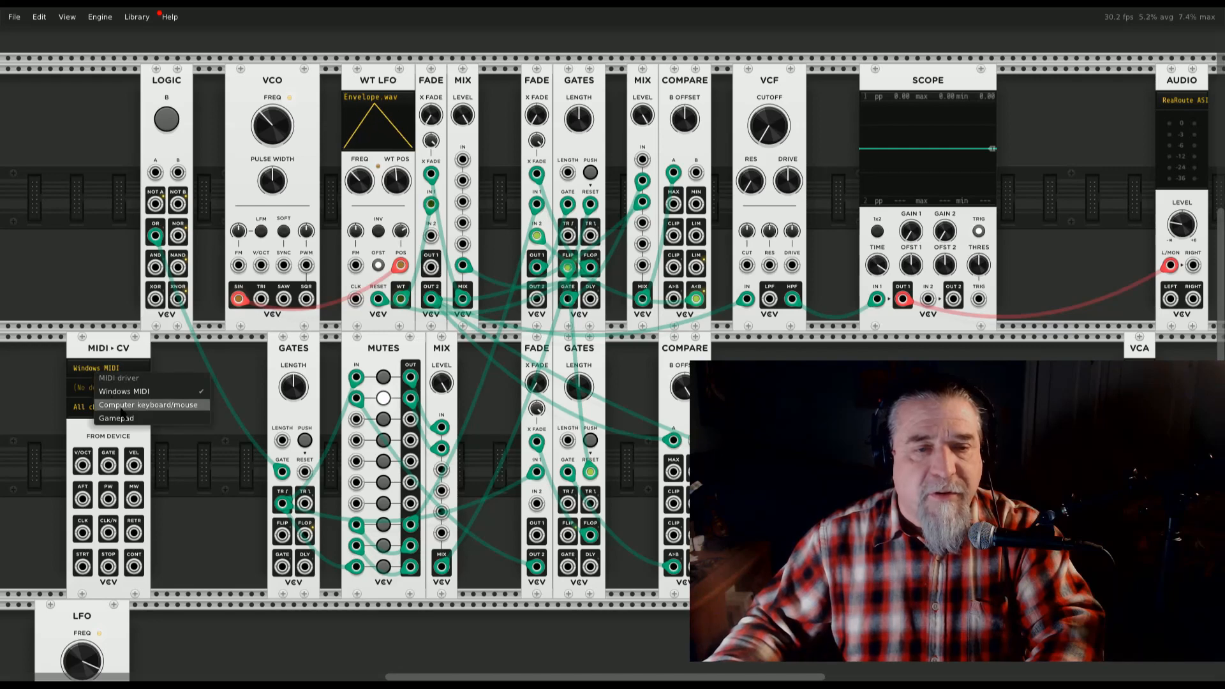
pyautogui.click(127, 404)
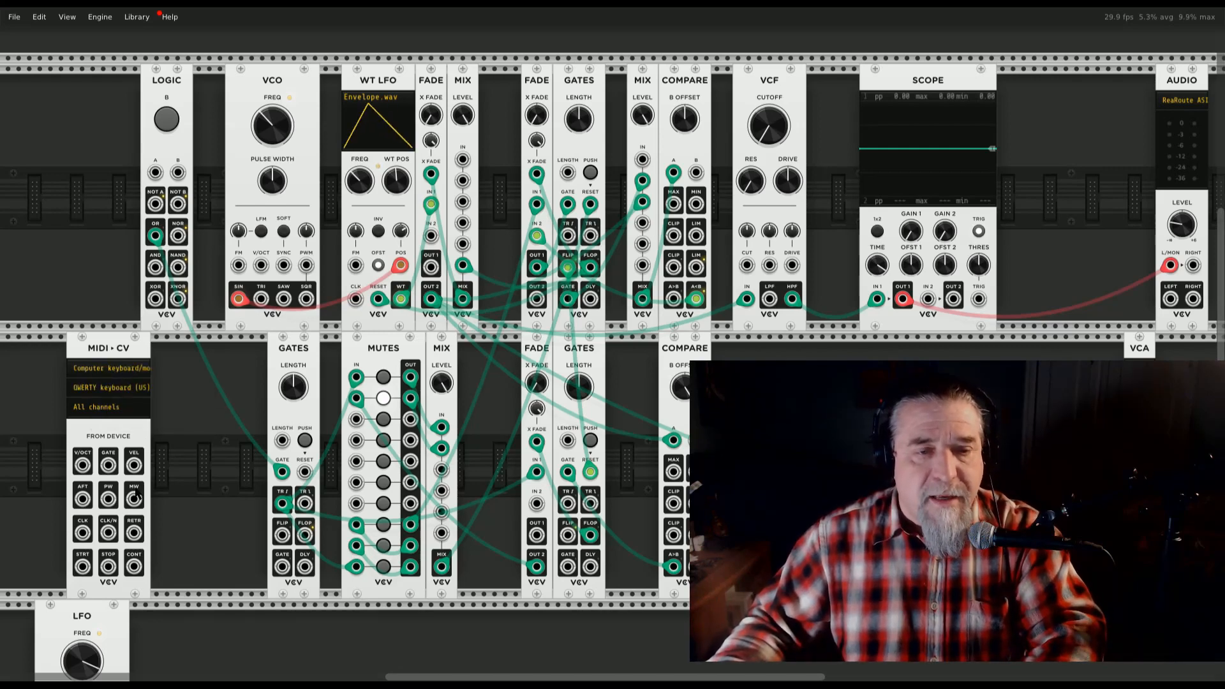
# Patch MIDI-CV's V/OCT to the VCO's V/OCT, move the Gates cable from Logic's OR to MIDI-CV's GATE, and play a test note
pyautogui.rightClick(82, 467)
pyautogui.moveTo(102, 520); pyautogui.dragTo(261, 265)
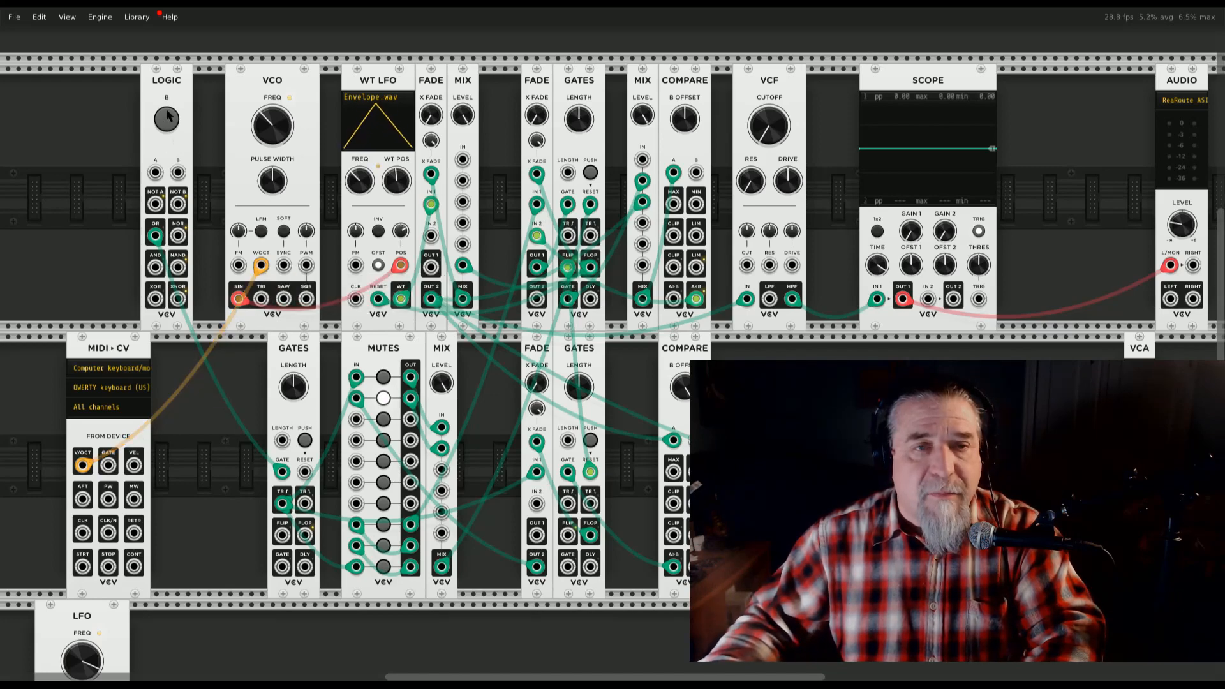
pyautogui.moveTo(157, 246); pyautogui.dragTo(108, 466)
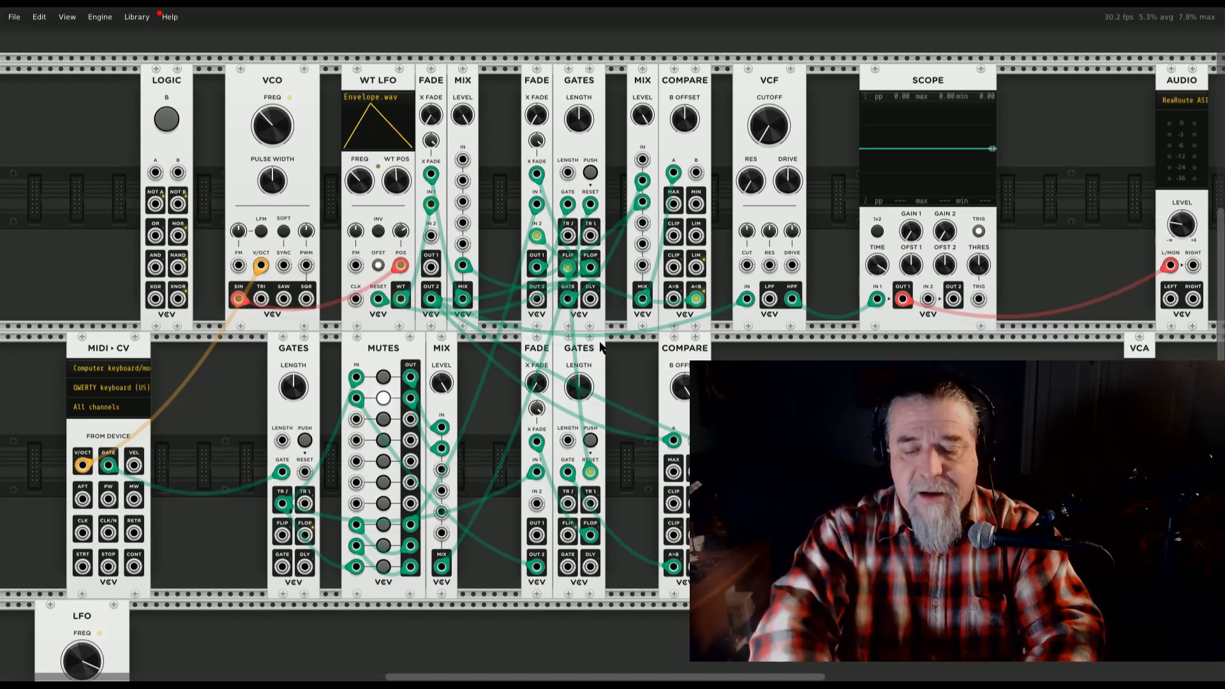
pyautogui.press('z')
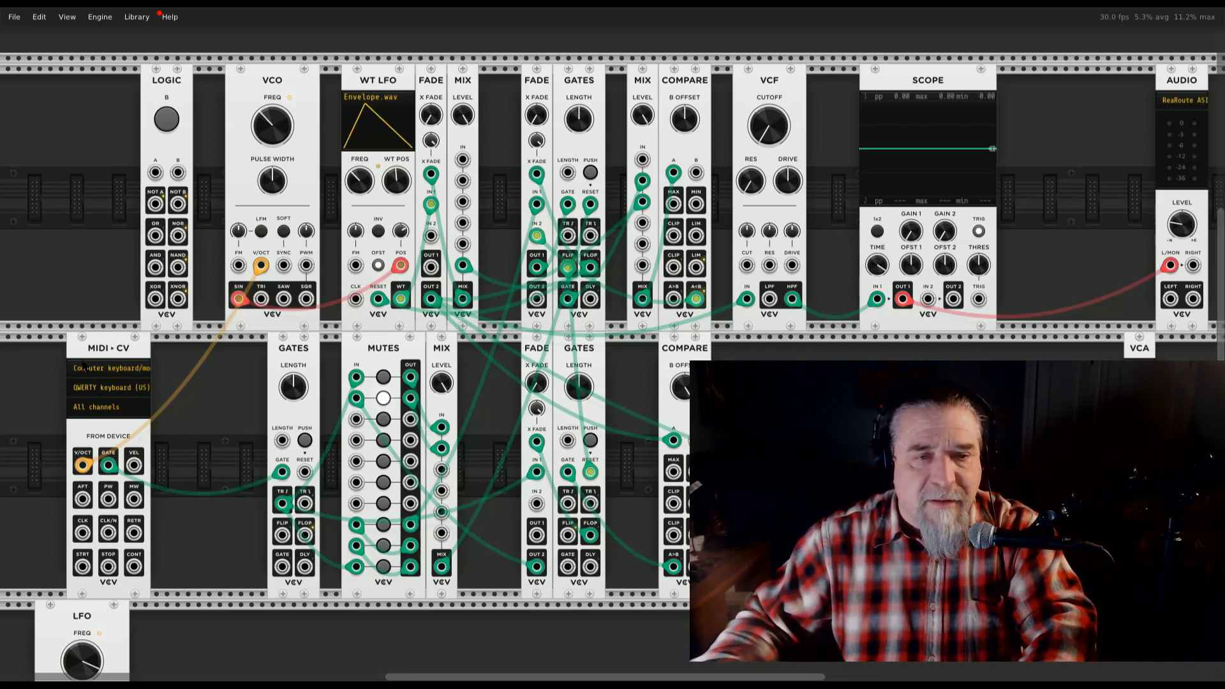
# Set MIDI-CV's polyphony channels to 16 and review its polyphony mode options
pyautogui.rightClick(113, 353)
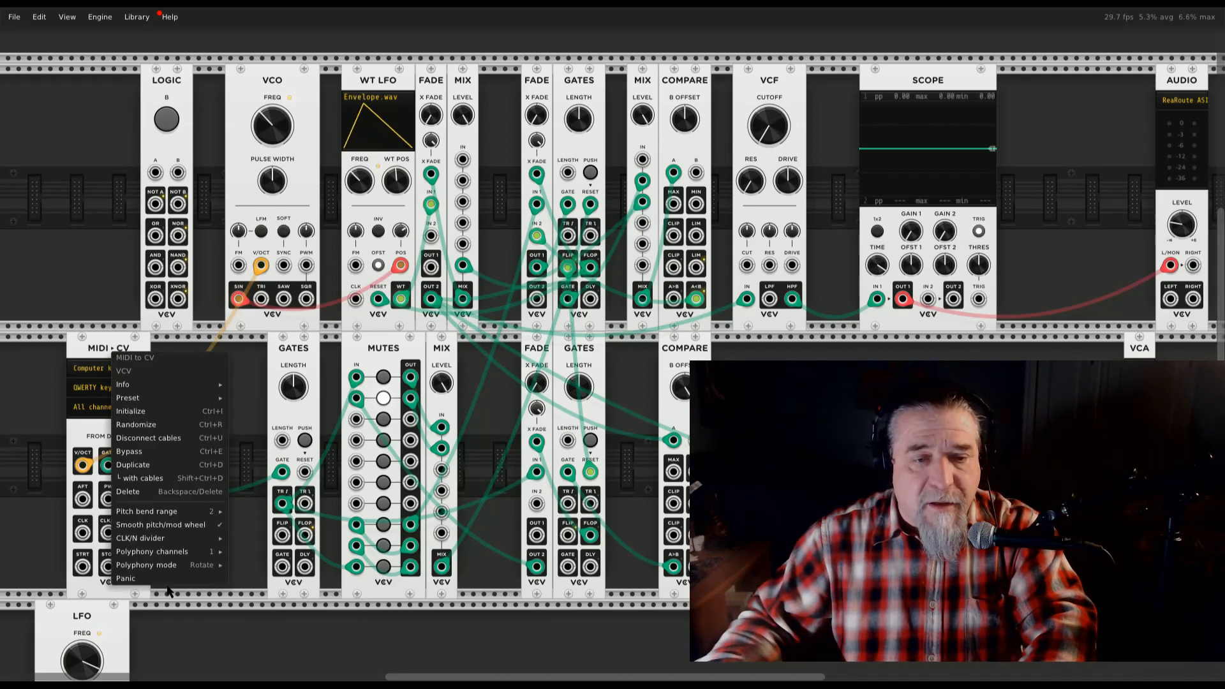
pyautogui.moveTo(166, 571)
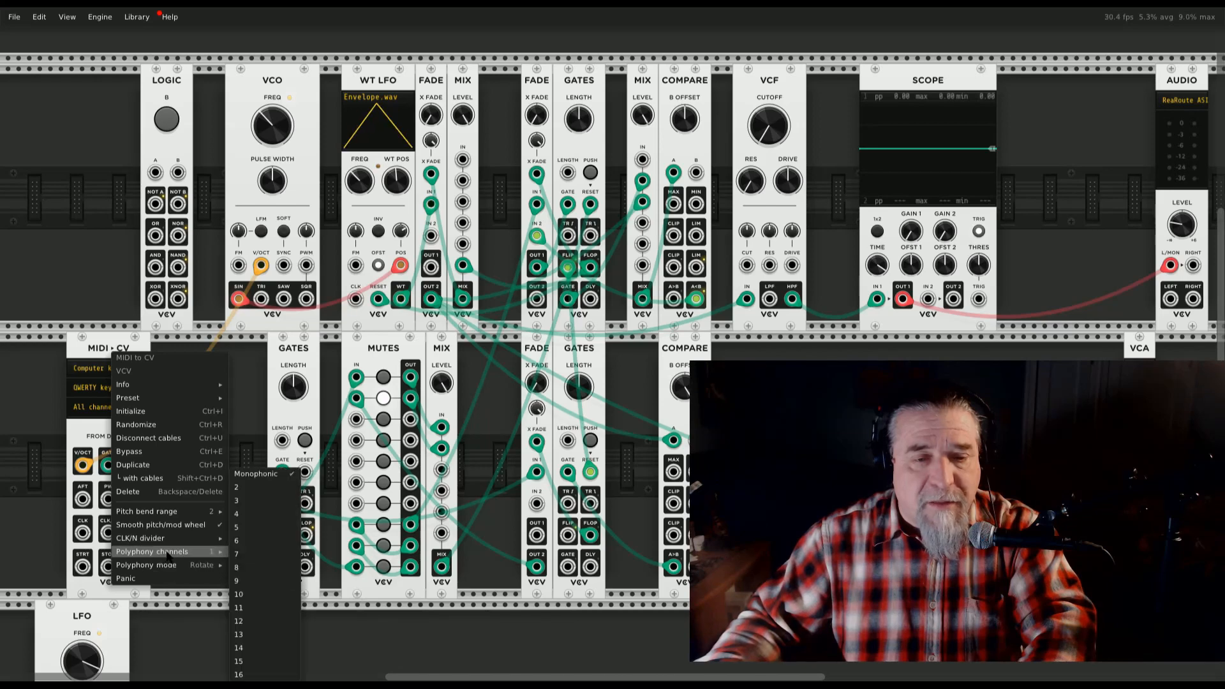
pyautogui.moveTo(224, 553)
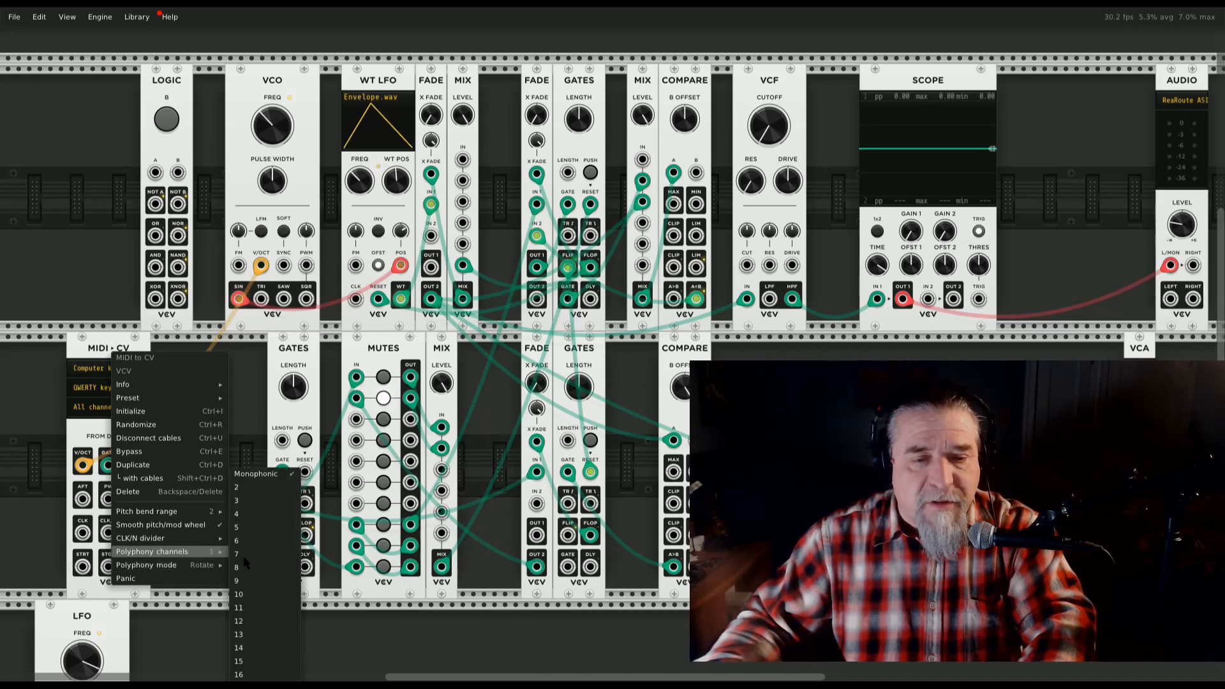
pyautogui.click(245, 675)
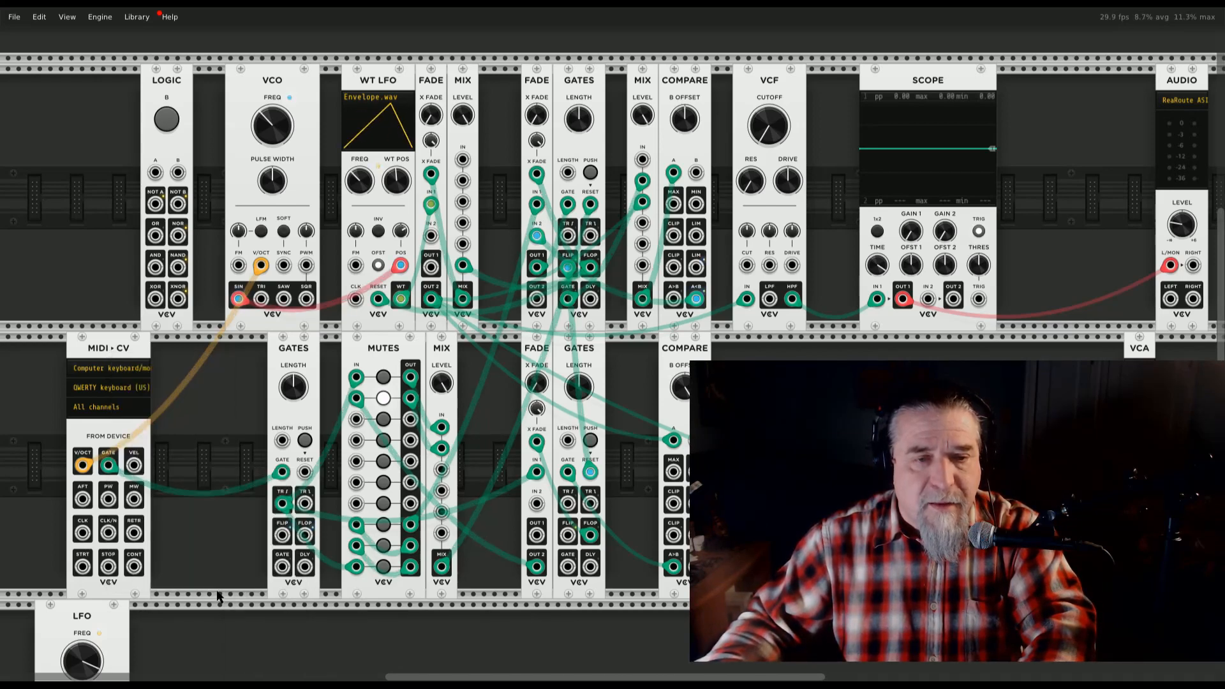
pyautogui.rightClick(125, 584)
pyautogui.moveTo(194, 651)
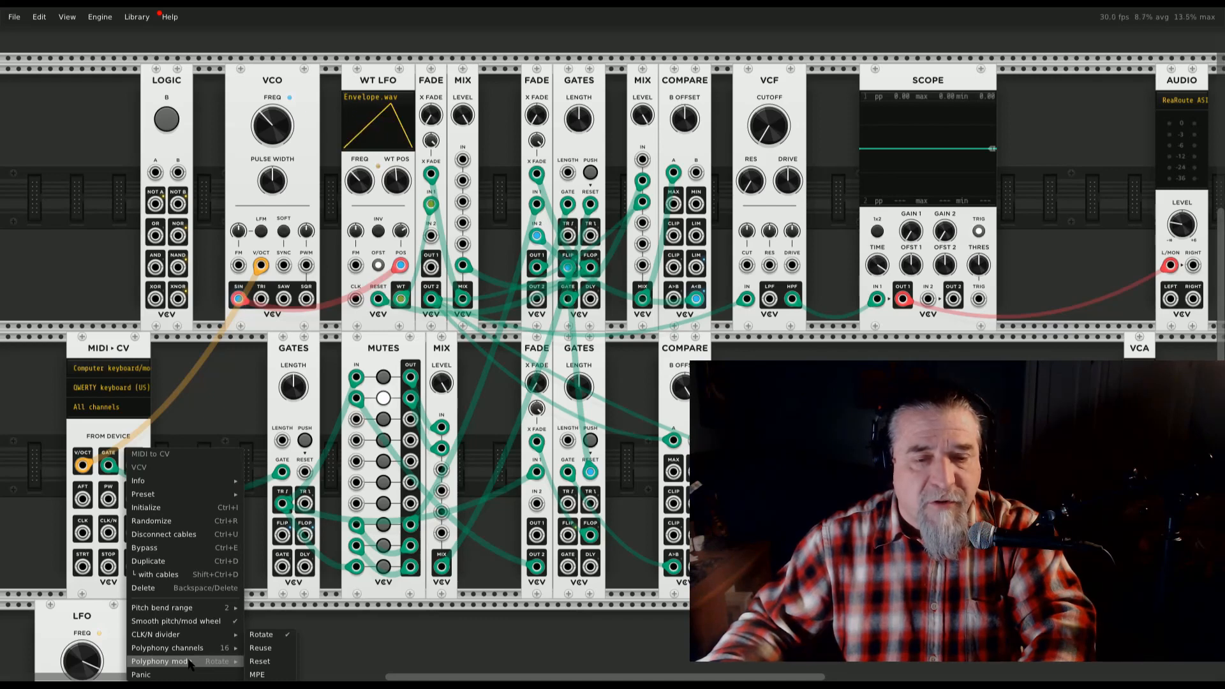
pyautogui.click(213, 393)
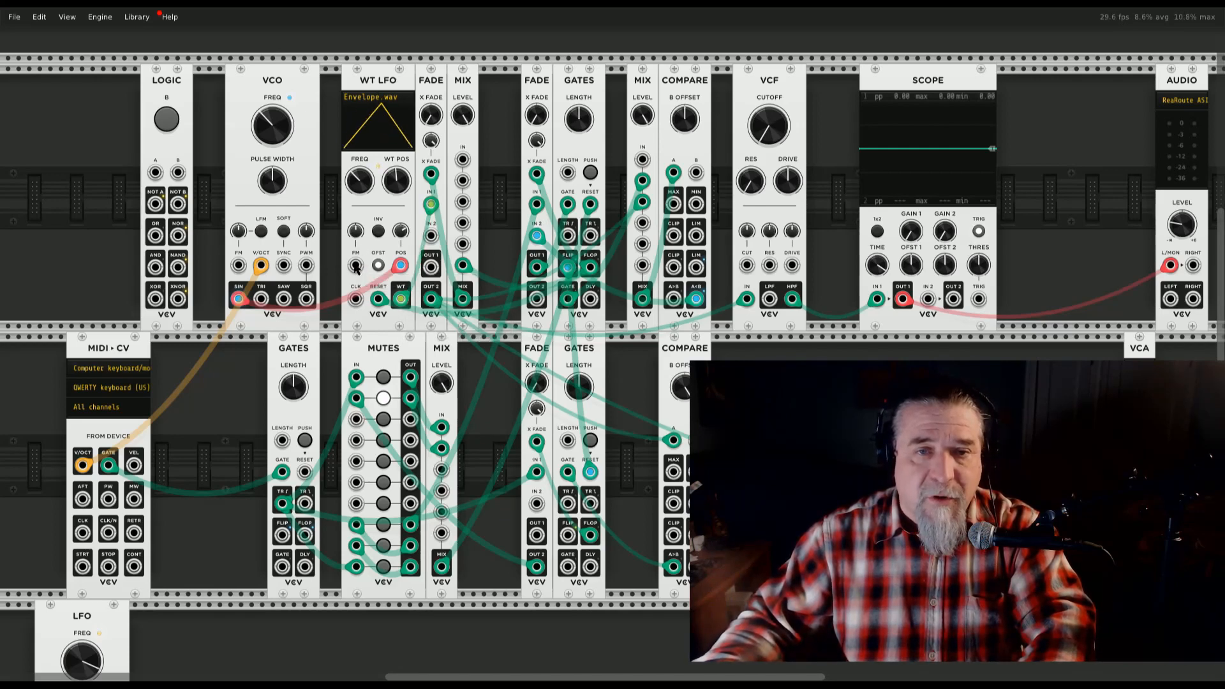
# Add a Merge module before Logic in the first row and set its channels to 16
pyautogui.rightClick(72, 192)
pyautogui.moveTo(473, 76); pyautogui.dragTo(78, 164)
pyautogui.rightClick(79, 319)
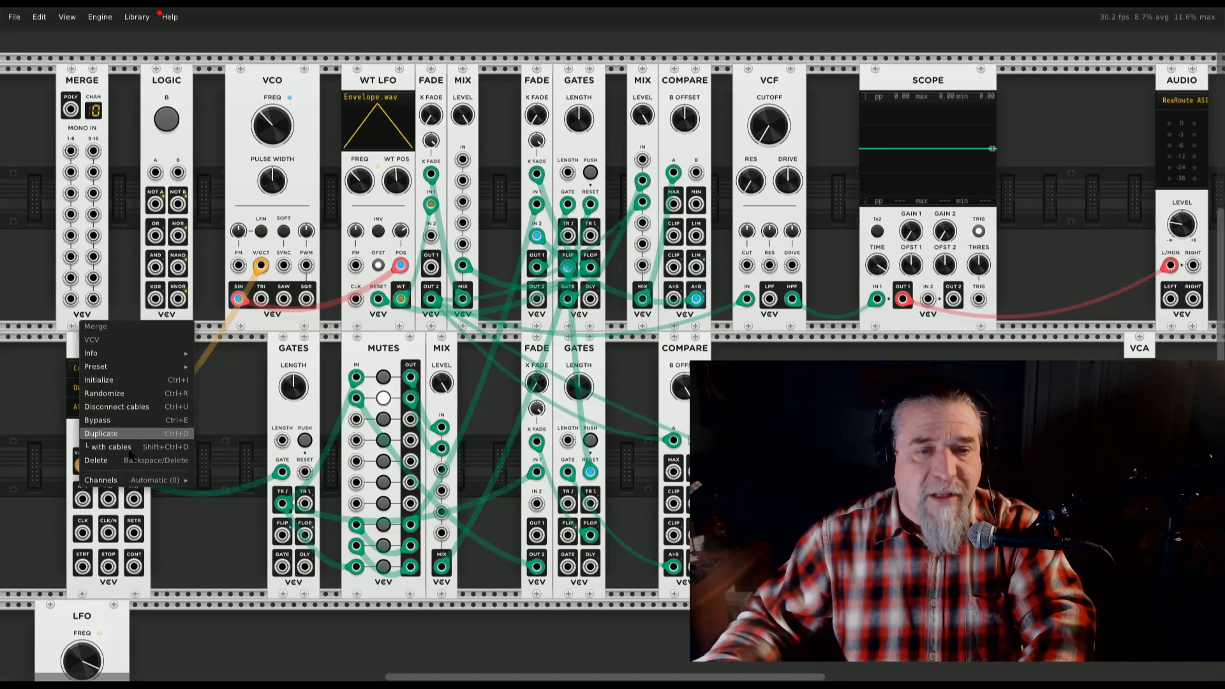
pyautogui.moveTo(124, 480)
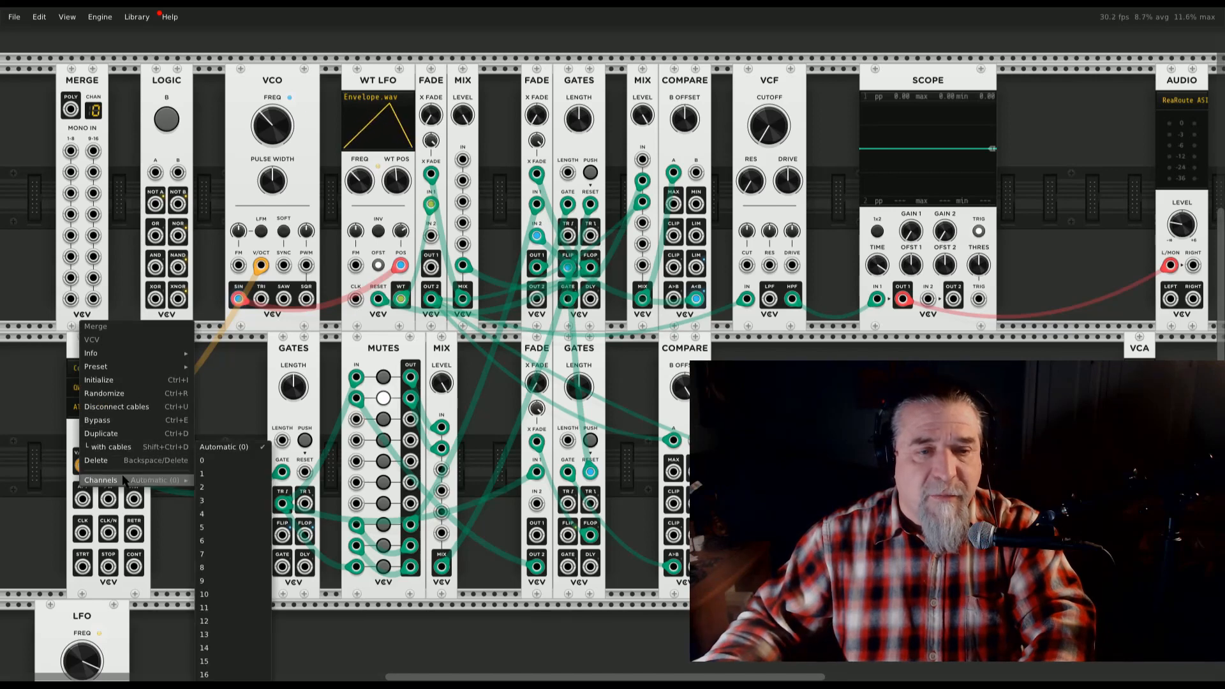
pyautogui.click(211, 674)
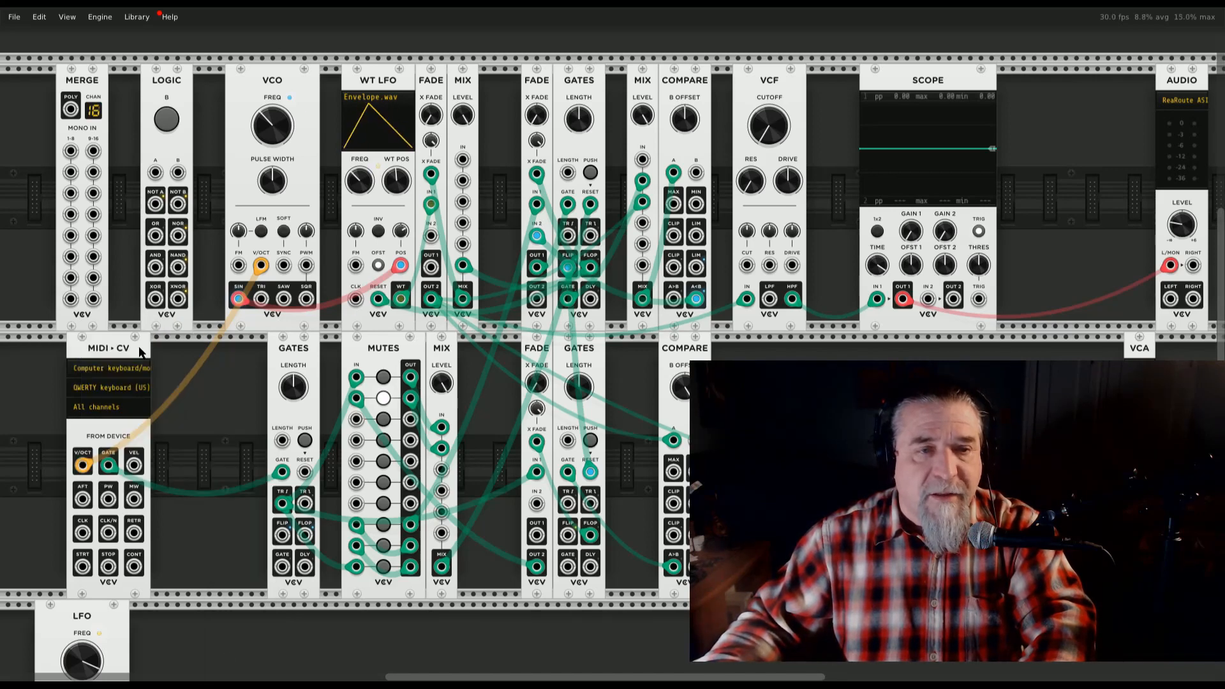
# Patch Merge's POLY output to the WT LFO's FM input with a black cable, check the polyphonic WT output, and play a test note
pyautogui.rightClick(72, 109)
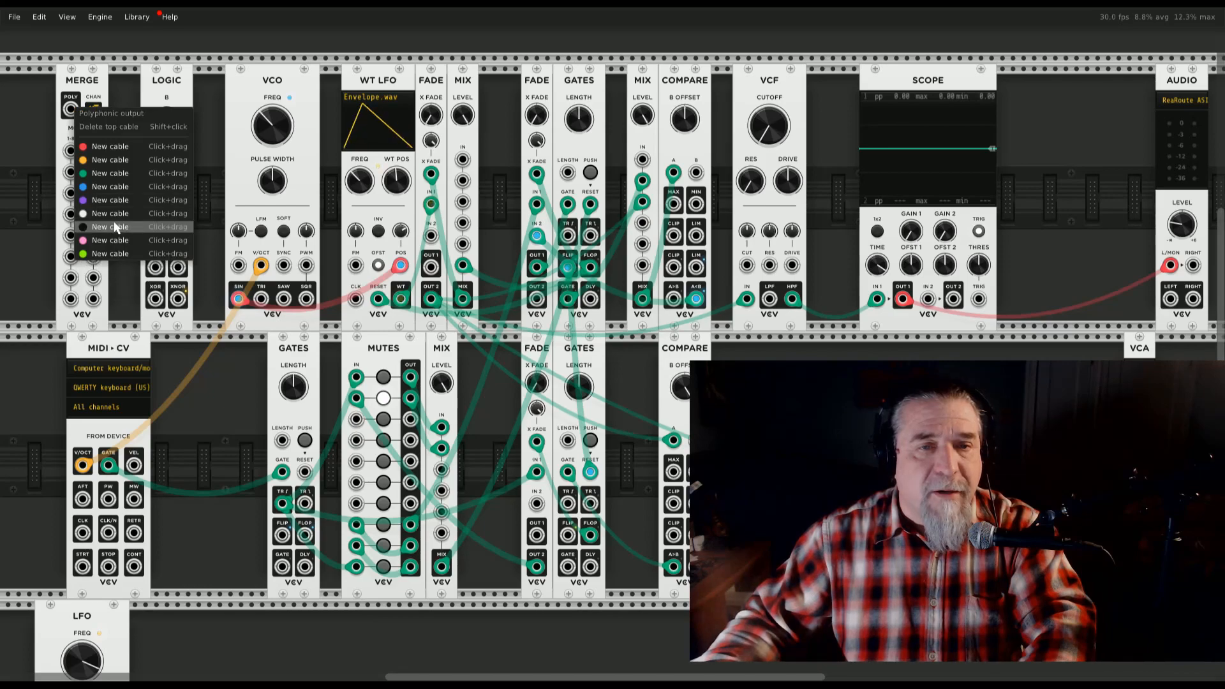
pyautogui.moveTo(110, 226); pyautogui.dragTo(355, 266)
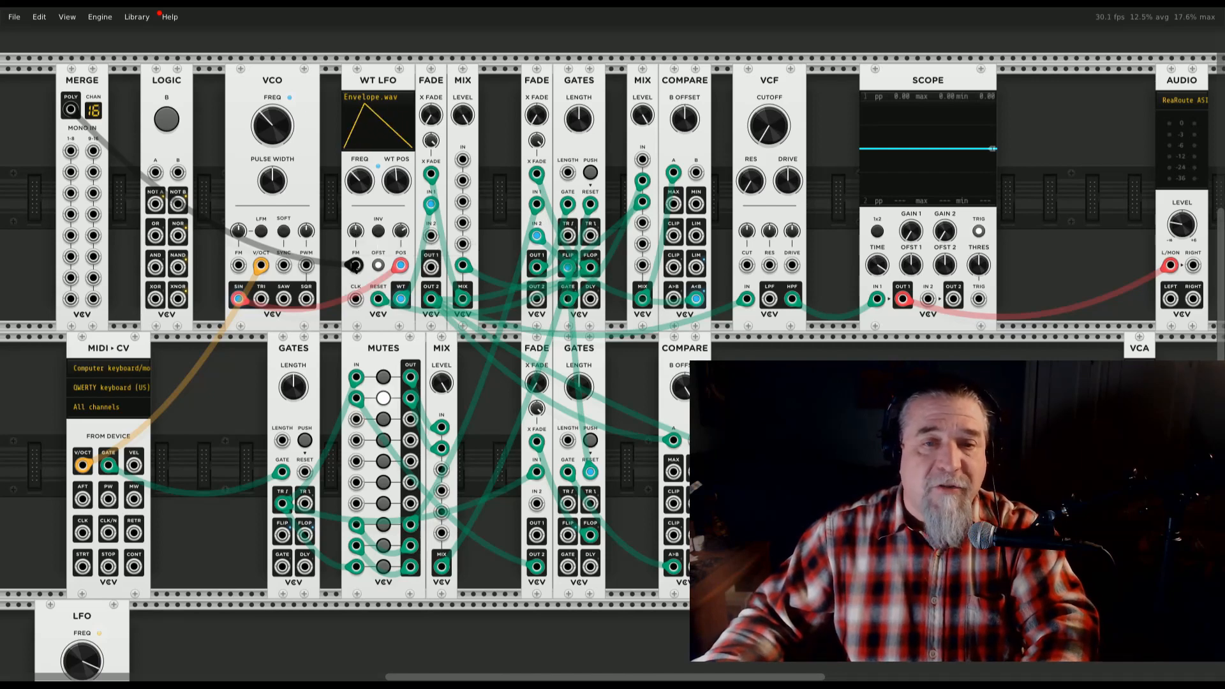
pyautogui.moveTo(356, 266)
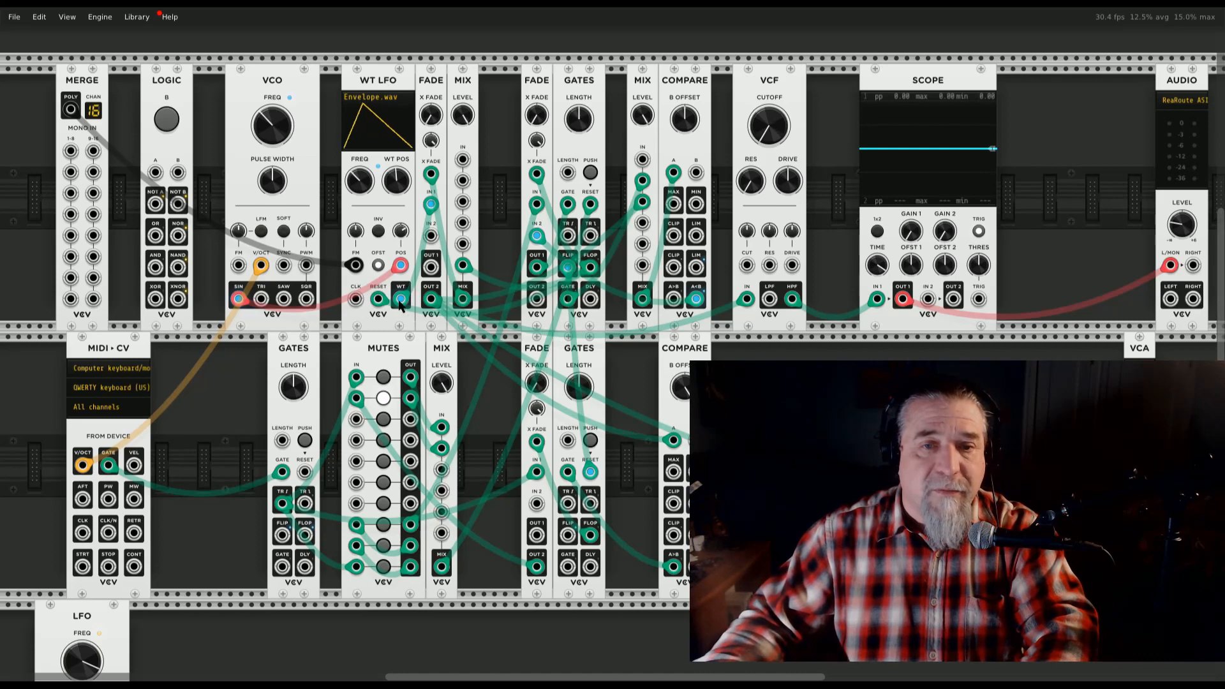
pyautogui.moveTo(402, 307)
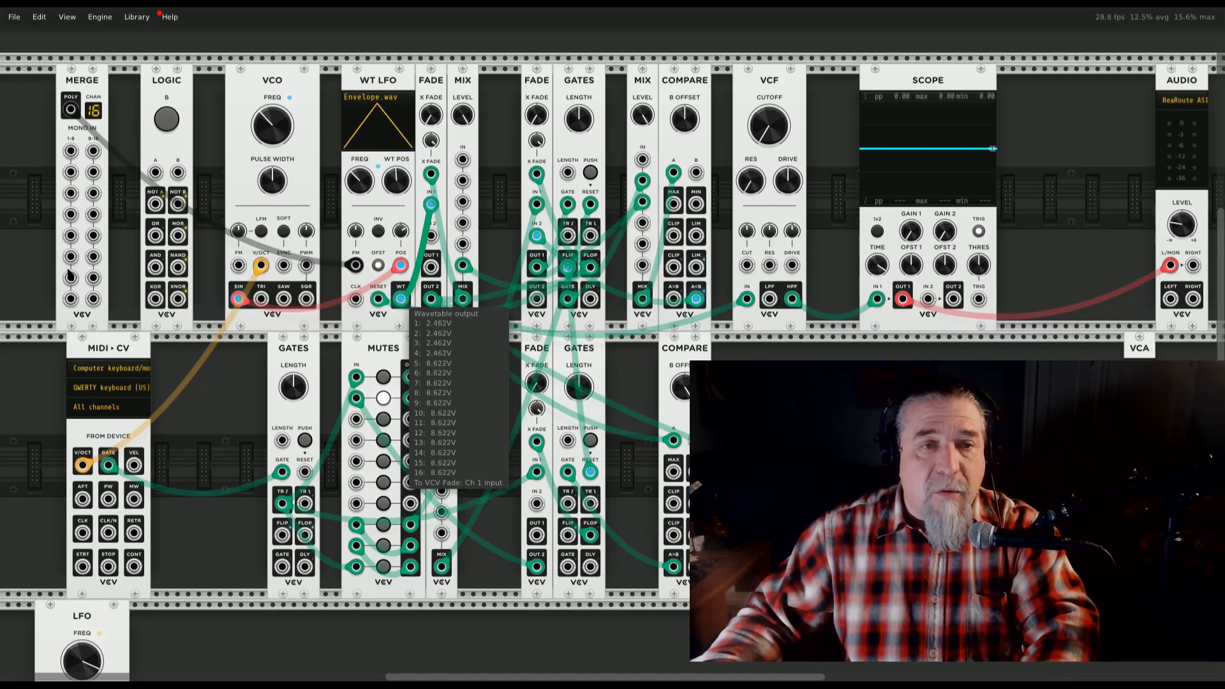
pyautogui.press('z')
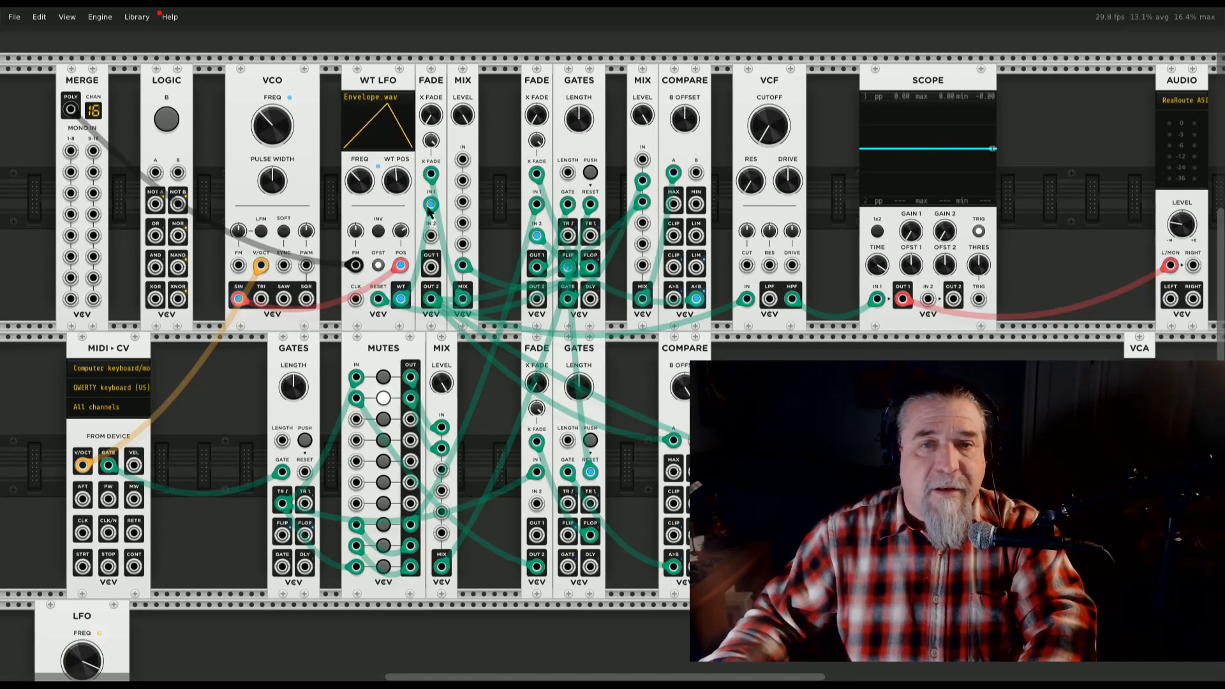
# Audition the VCO's TRI and SAW outputs as the WT LFO's position modulator, and return the cable to TRI
pyautogui.moveTo(399, 187)
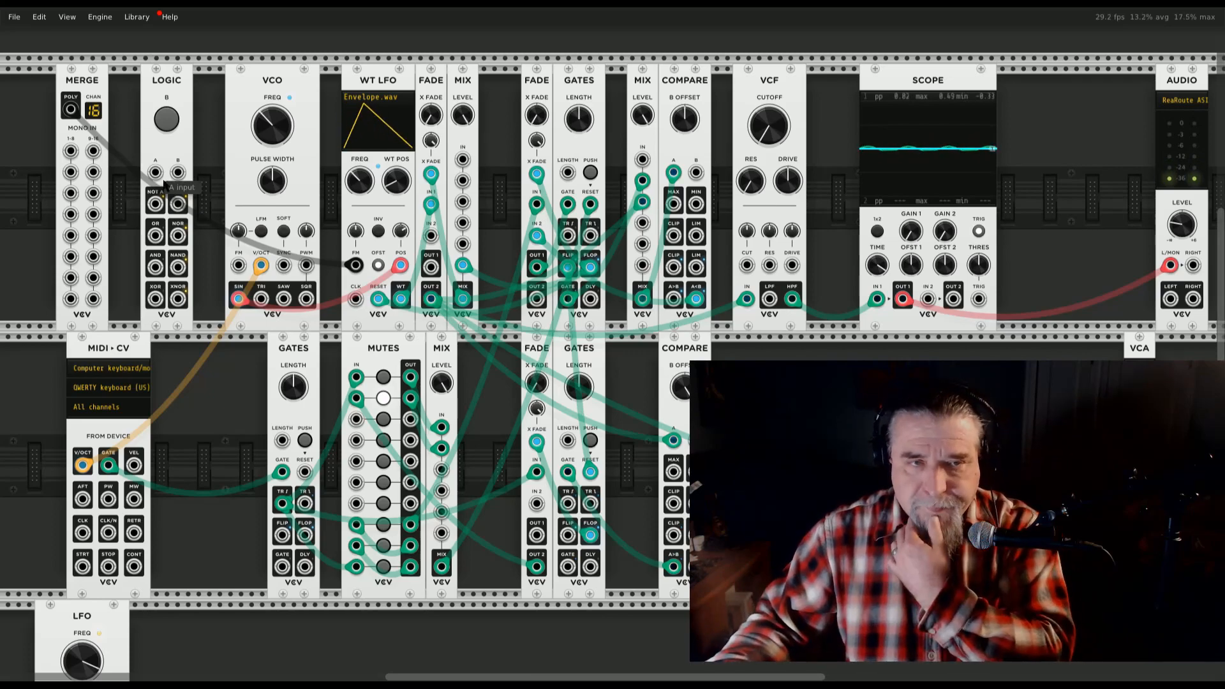
pyautogui.moveTo(240, 301)
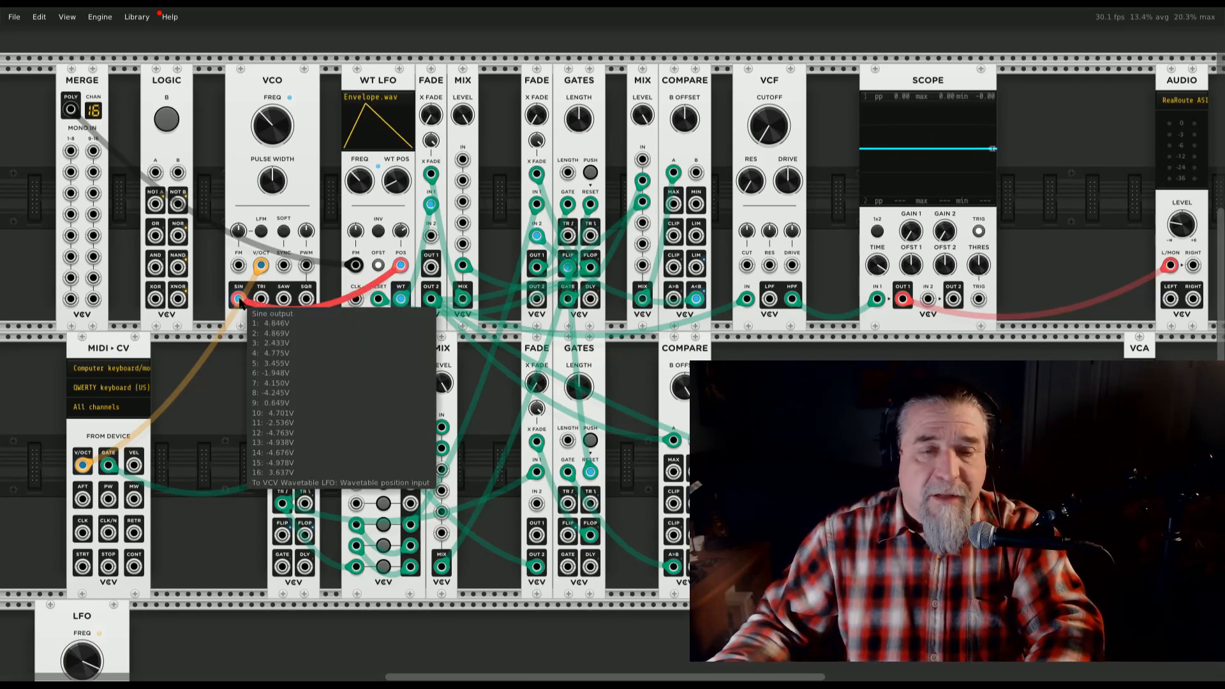
pyautogui.moveTo(241, 301); pyautogui.dragTo(263, 302)
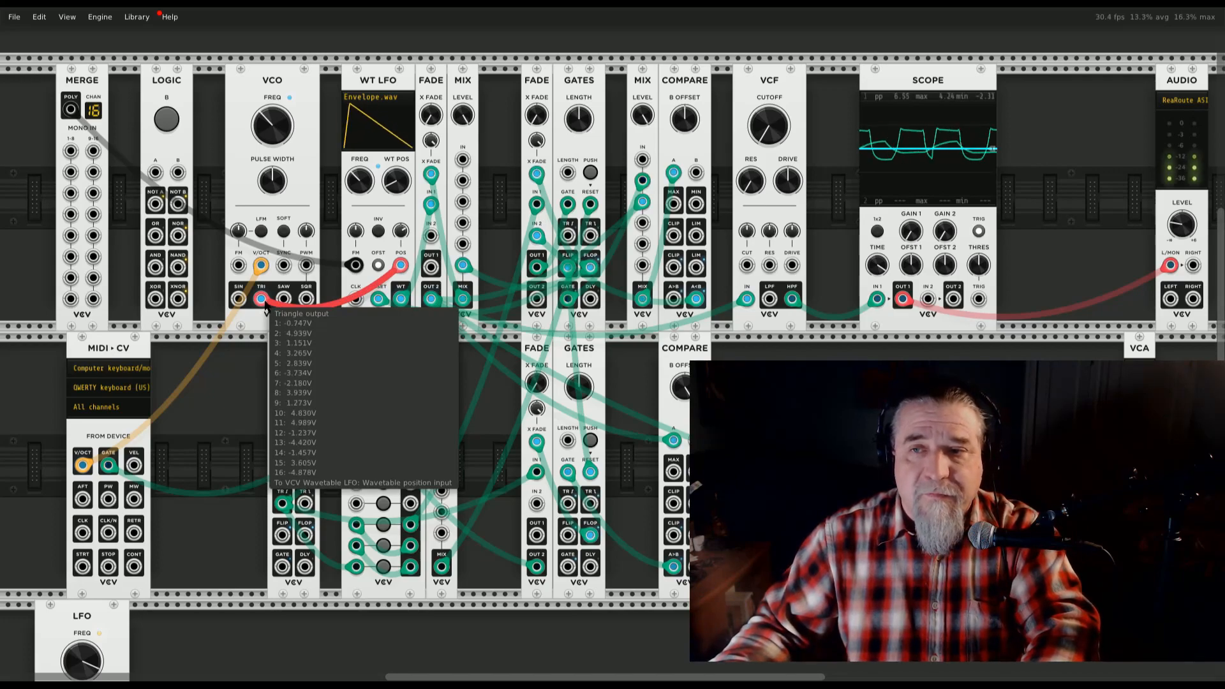
pyautogui.moveTo(272, 305); pyautogui.dragTo(283, 299)
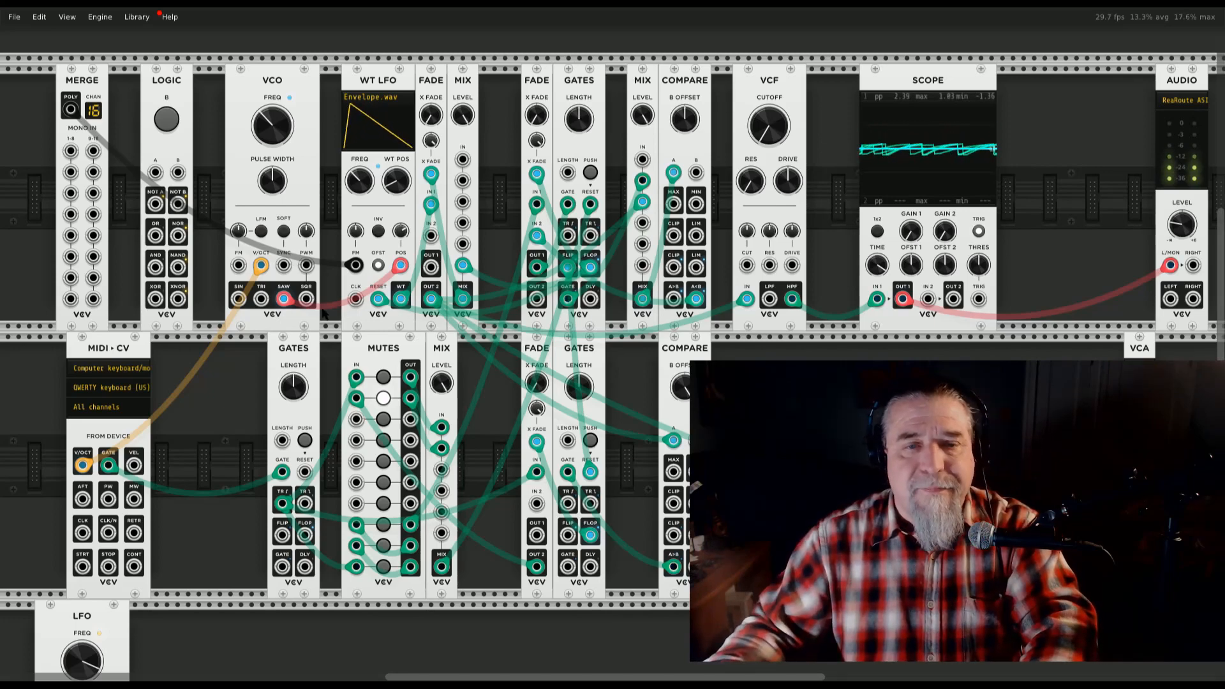
pyautogui.moveTo(286, 300); pyautogui.dragTo(265, 307)
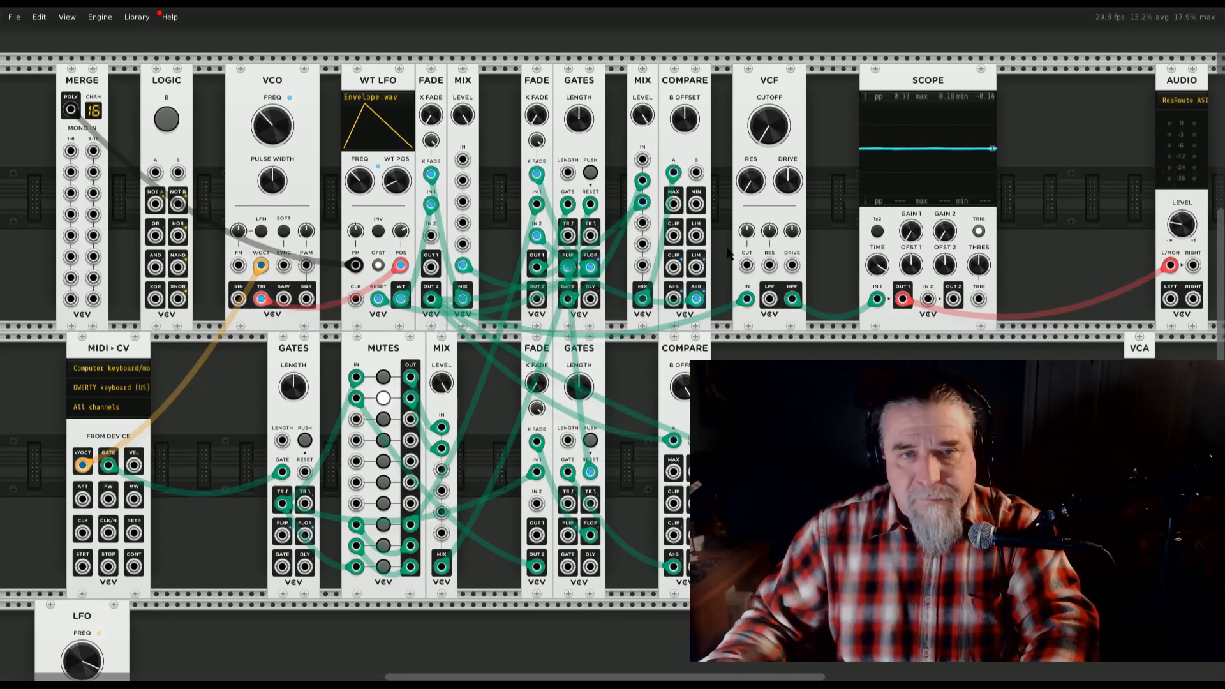
pyautogui.press('q')
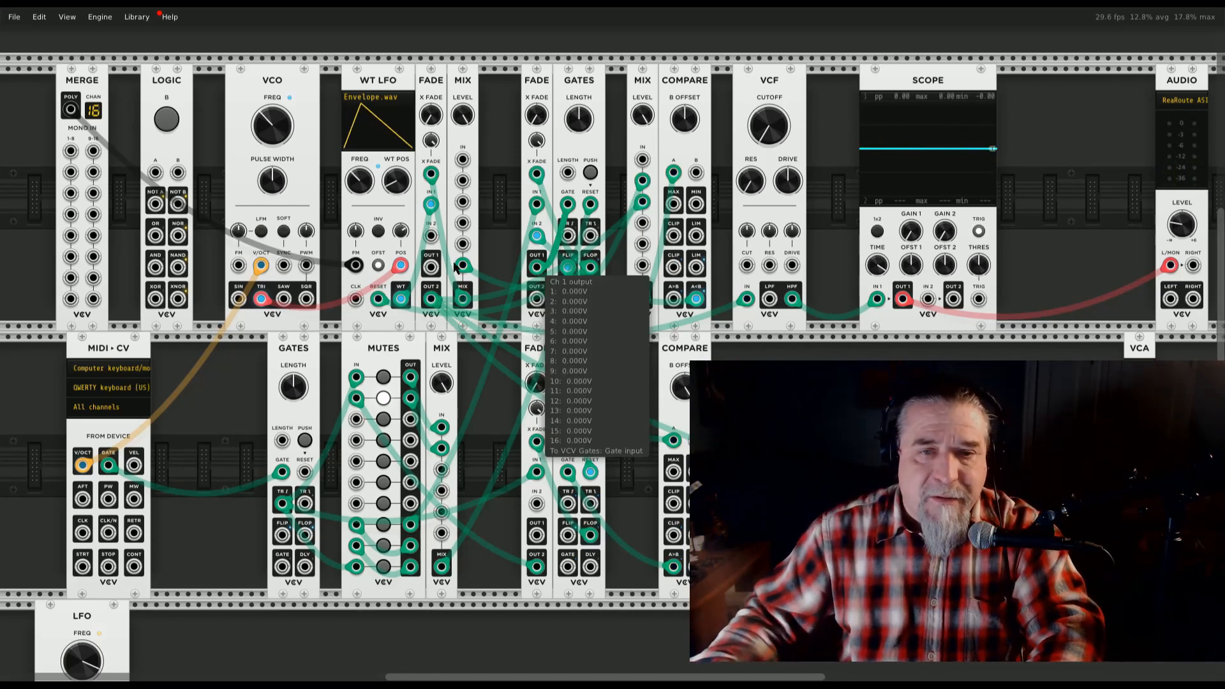
pyautogui.moveTo(403, 229)
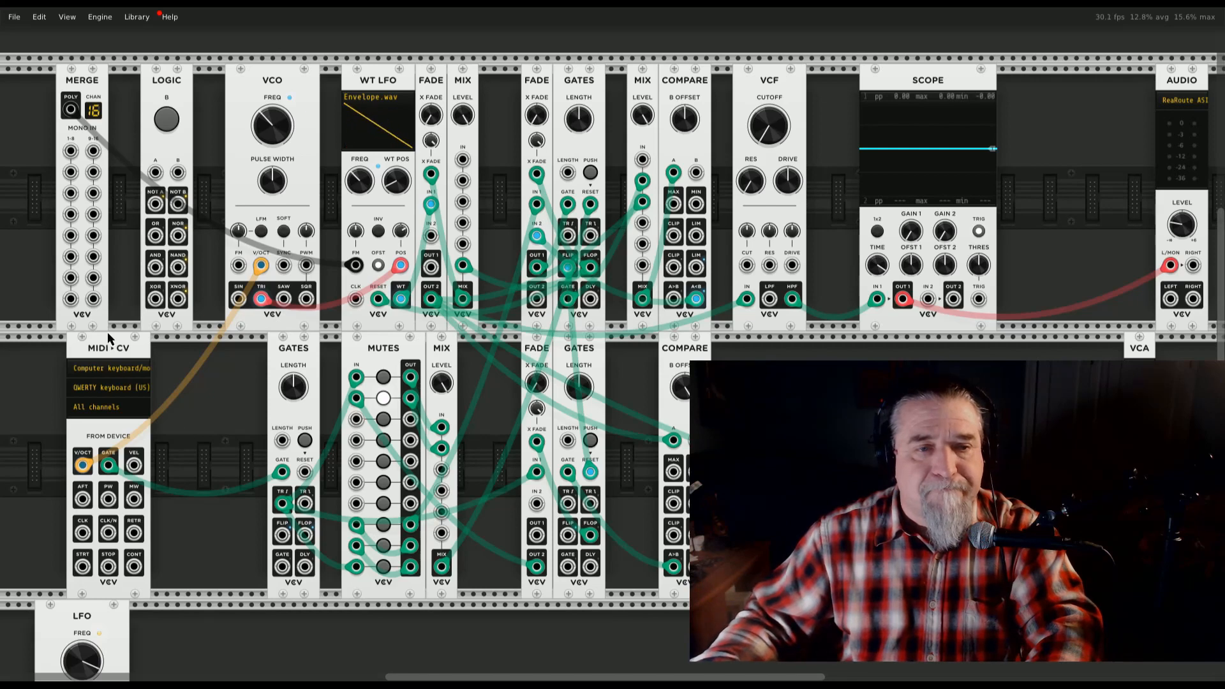
# Move the LFO into the second row between MIDI-CV and the first Gates module, spreading those two modules apart
pyautogui.moveTo(96, 347); pyautogui.dragTo(74, 347)
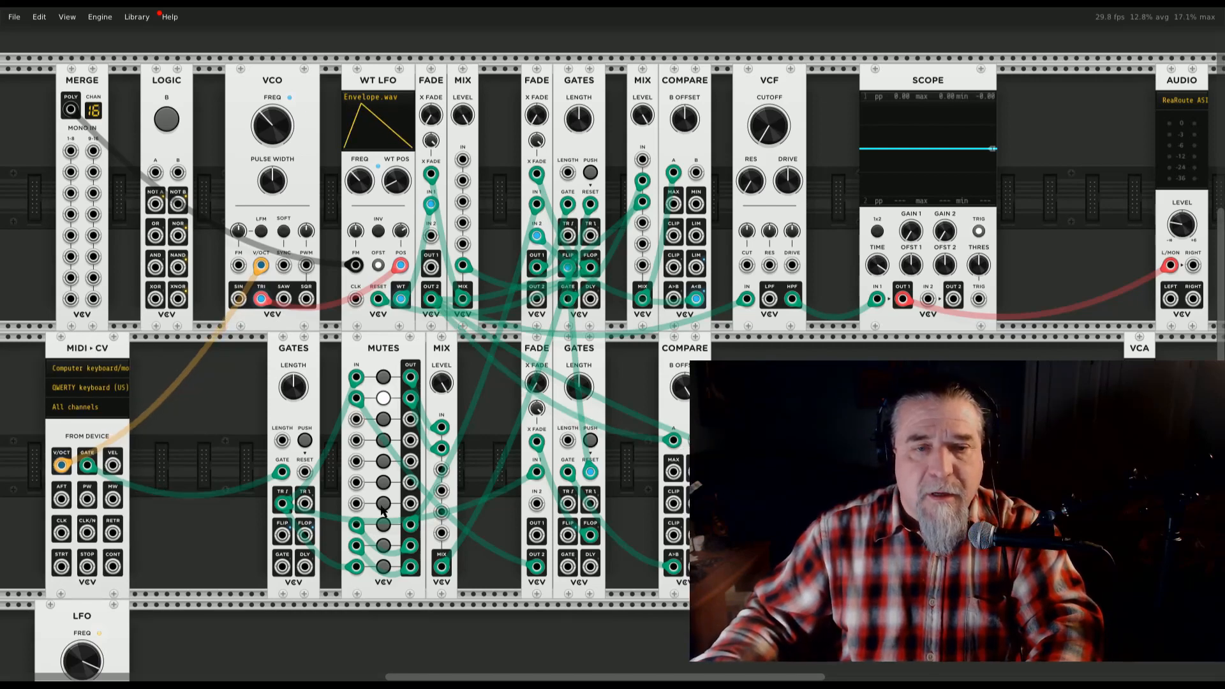
pyautogui.moveTo(98, 622); pyautogui.dragTo(193, 354)
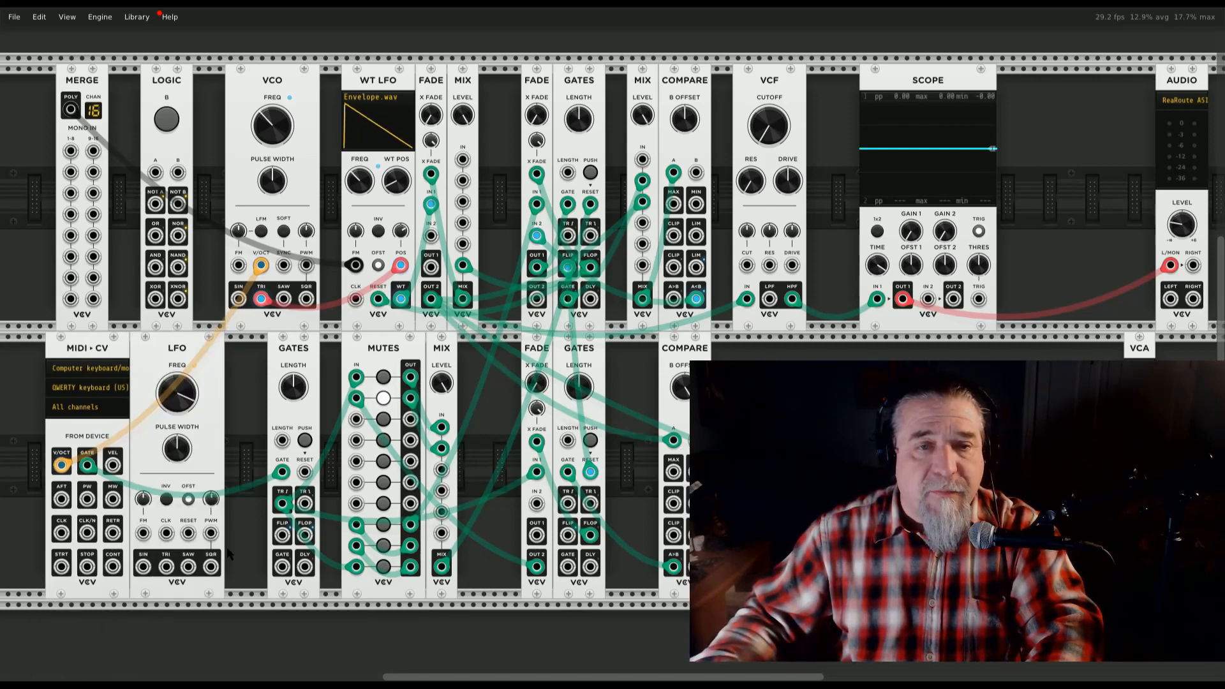
pyautogui.moveTo(313, 361); pyautogui.dragTo(324, 364)
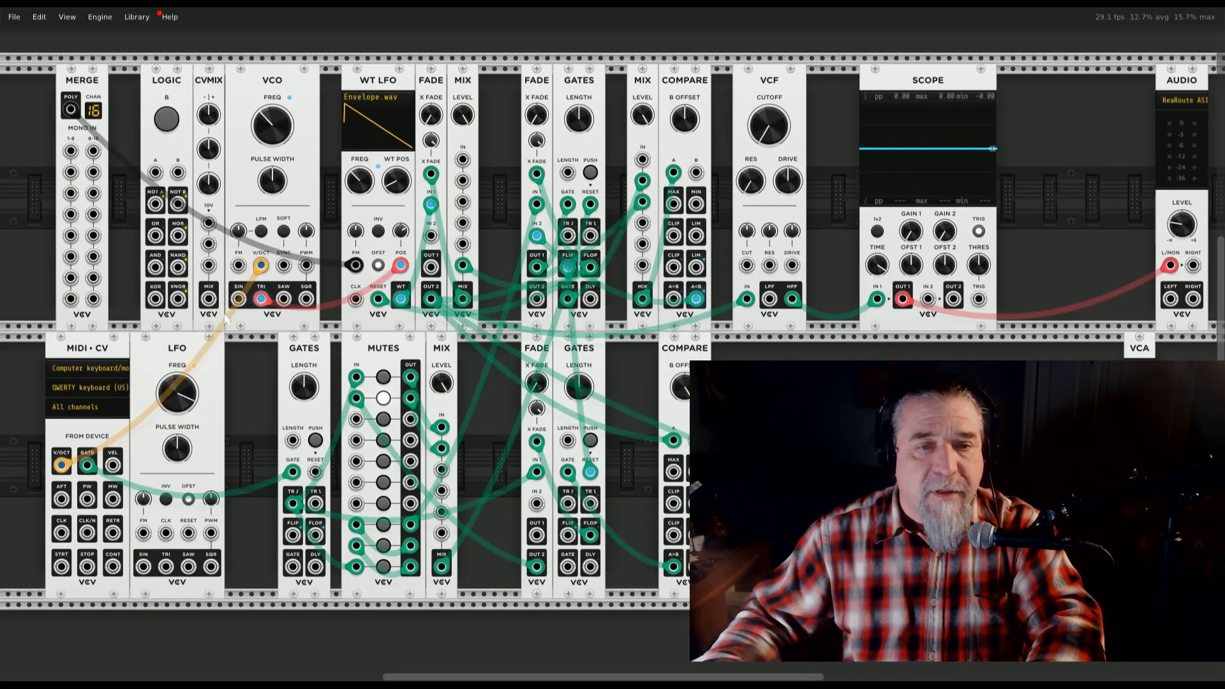
# Shift the VCO next to Logic and place the CV Mix module between the VCO and the WT LFO
pyautogui.moveTo(223, 317); pyautogui.dragTo(246, 380)
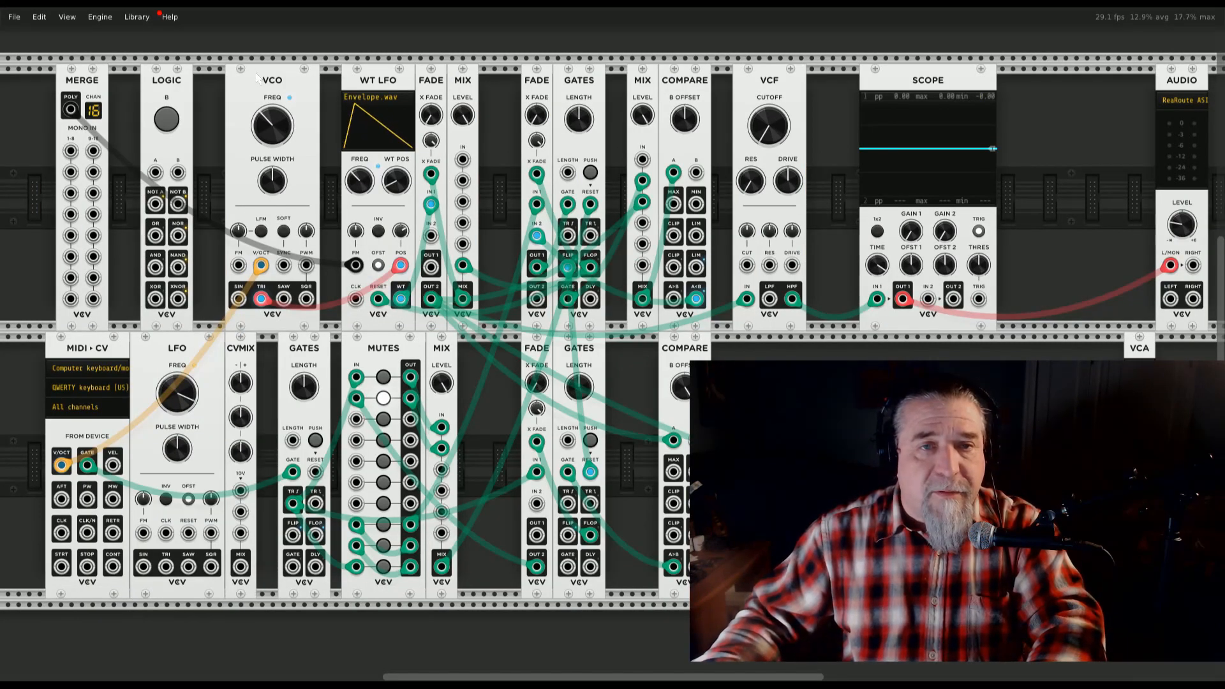
pyautogui.moveTo(258, 77); pyautogui.dragTo(225, 77)
pyautogui.moveTo(308, 270); pyautogui.dragTo(310, 252)
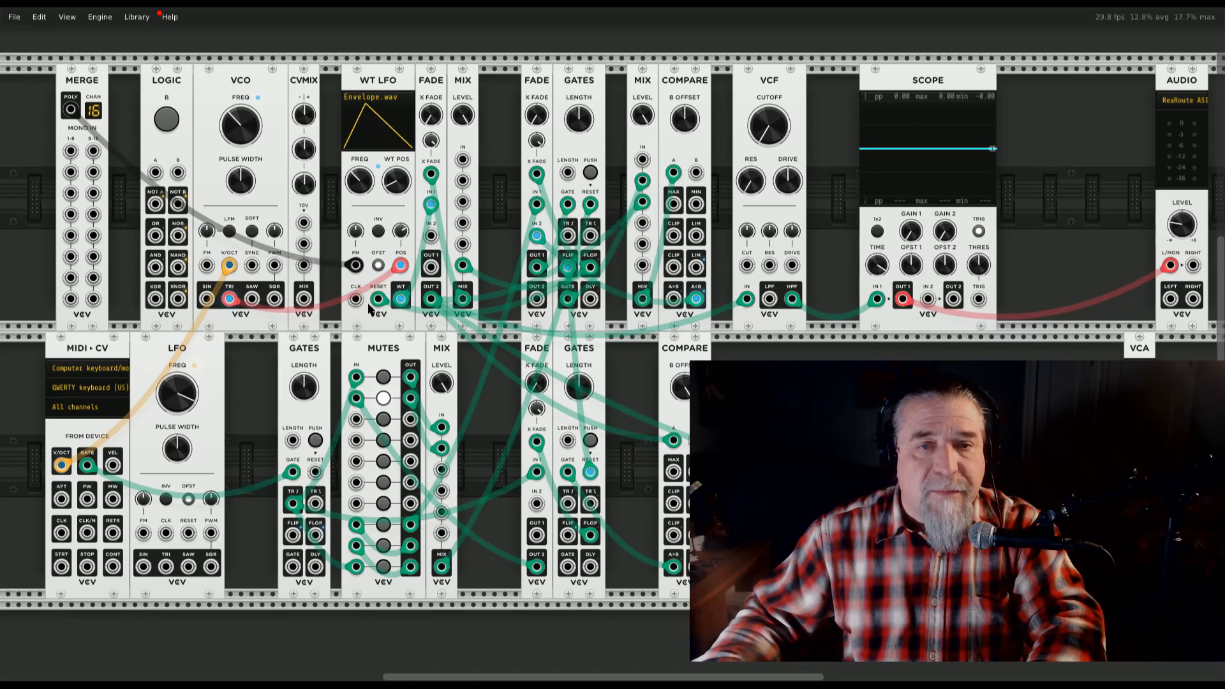
# Move the VCO's TRI cable from the WT LFO's POS input to CV Mix's second input, and try the Level 2 knob
pyautogui.moveTo(398, 267)
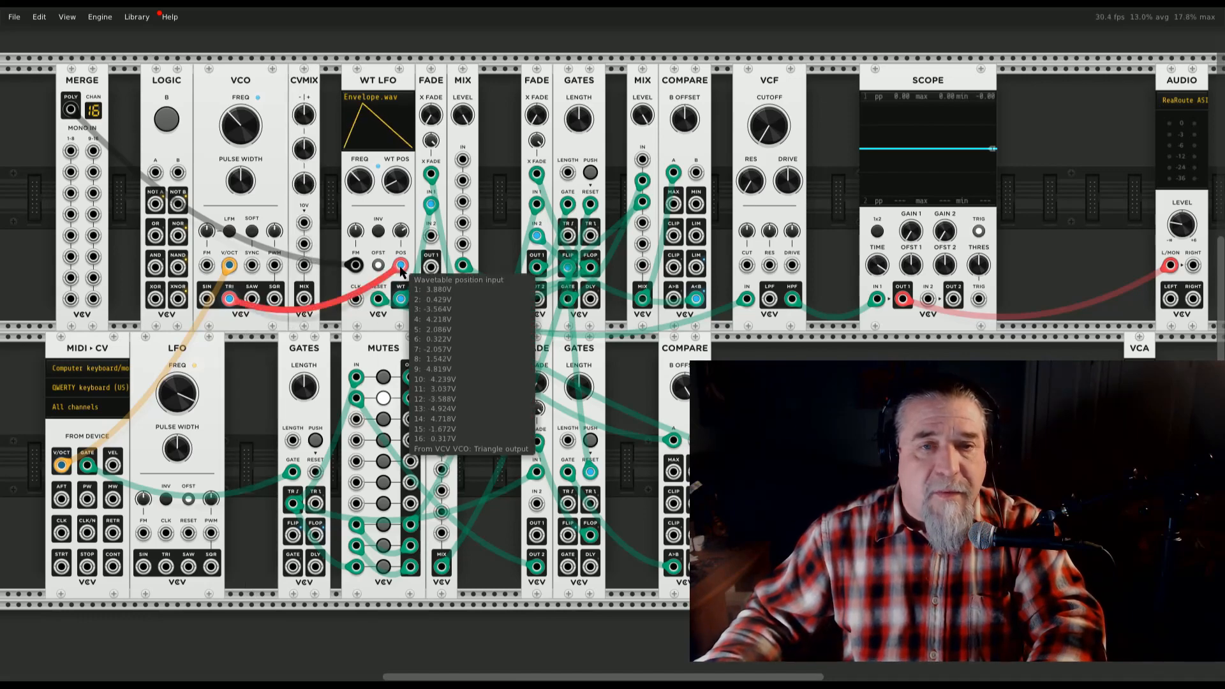
pyautogui.moveTo(401, 267); pyautogui.dragTo(304, 244)
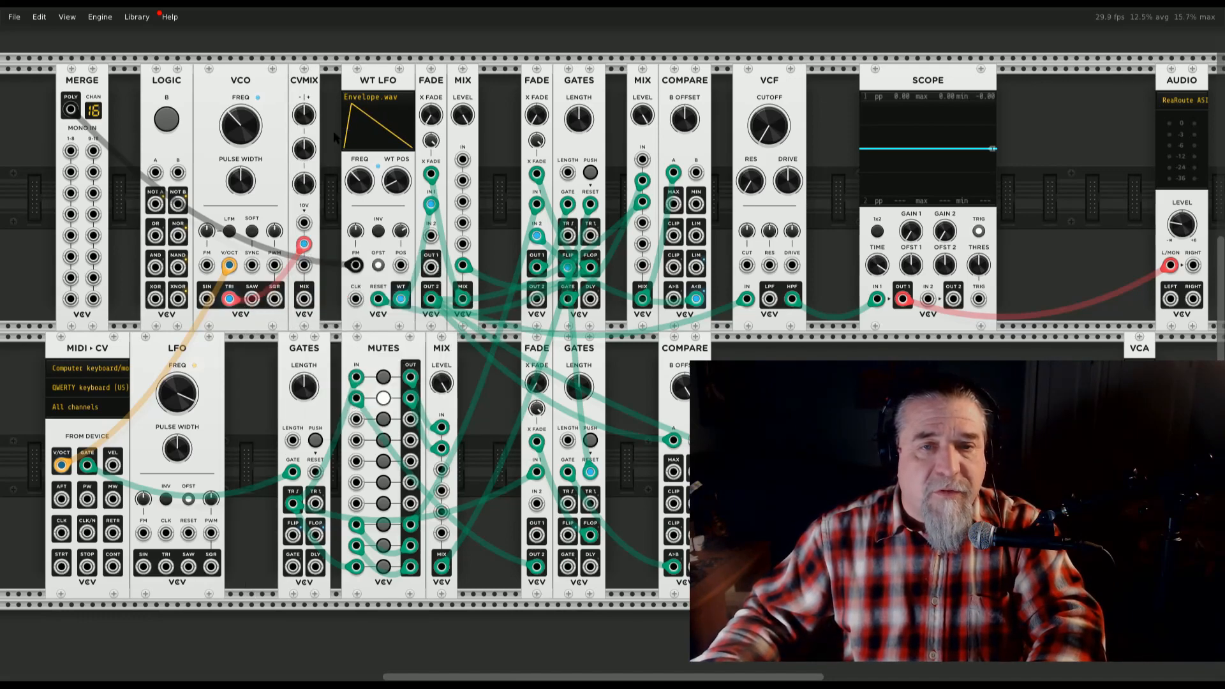
pyautogui.moveTo(307, 151); pyautogui.dragTo(307, 96)
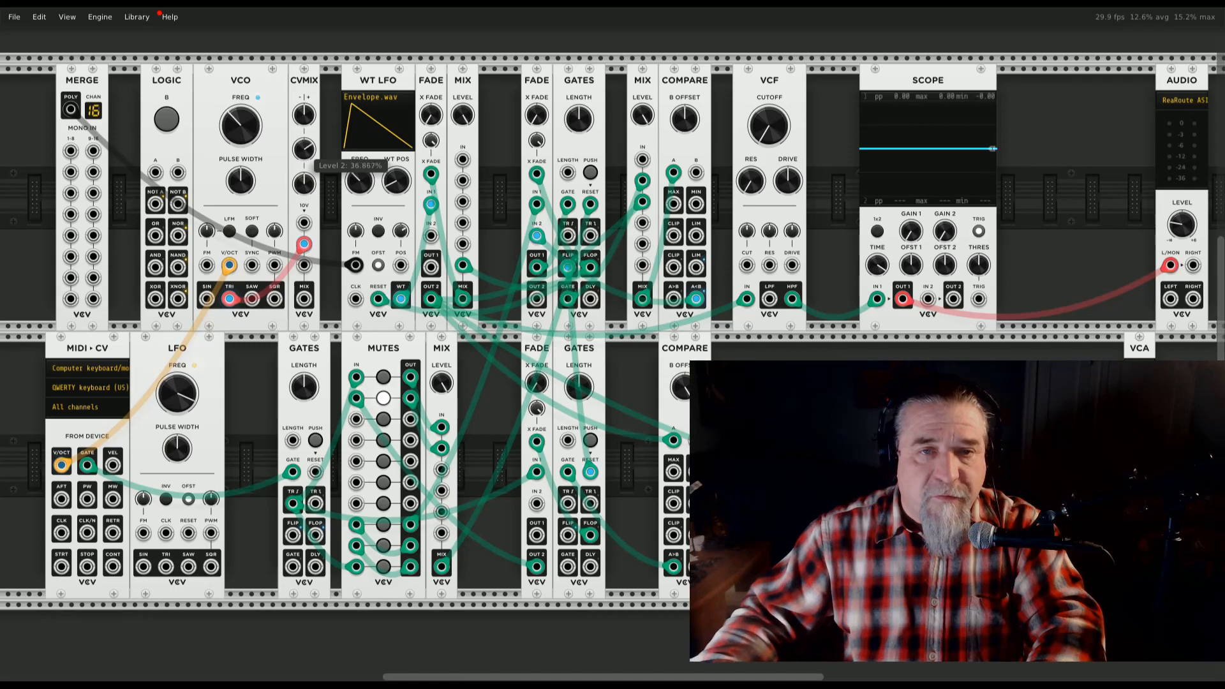
# Patch CV Mix's MIX output to the WT LFO's POS input with a new red cable
pyautogui.rightClick(304, 298)
pyautogui.click(339, 339)
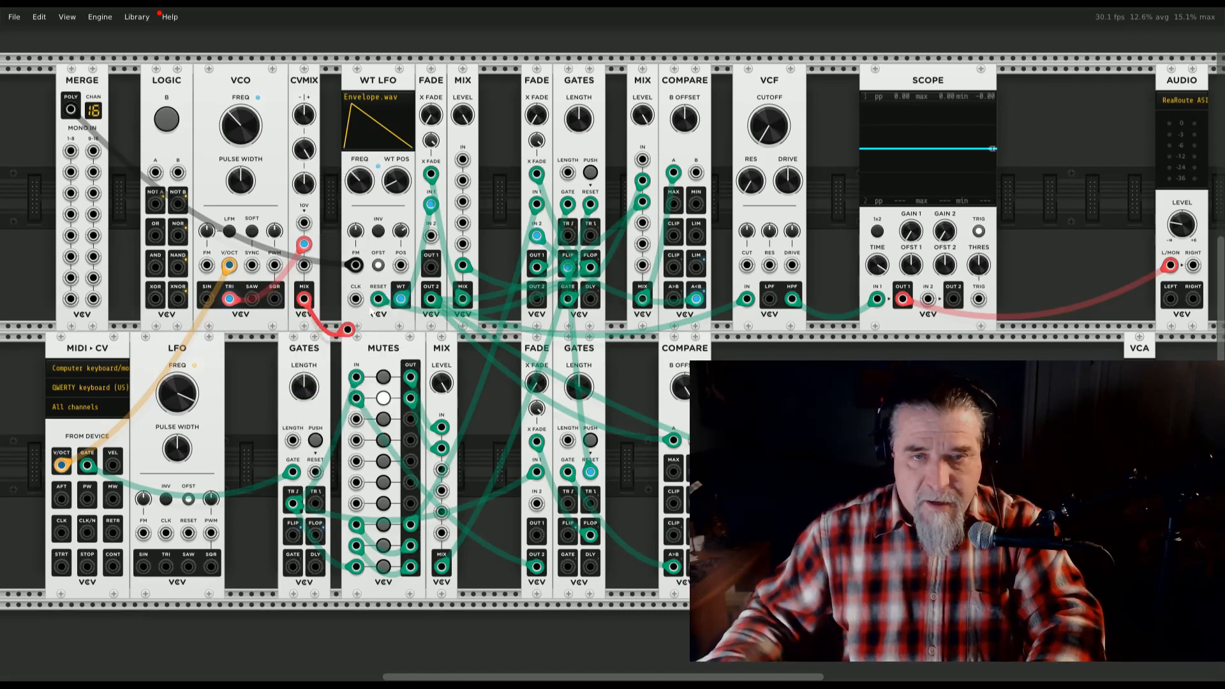
pyautogui.click(400, 265)
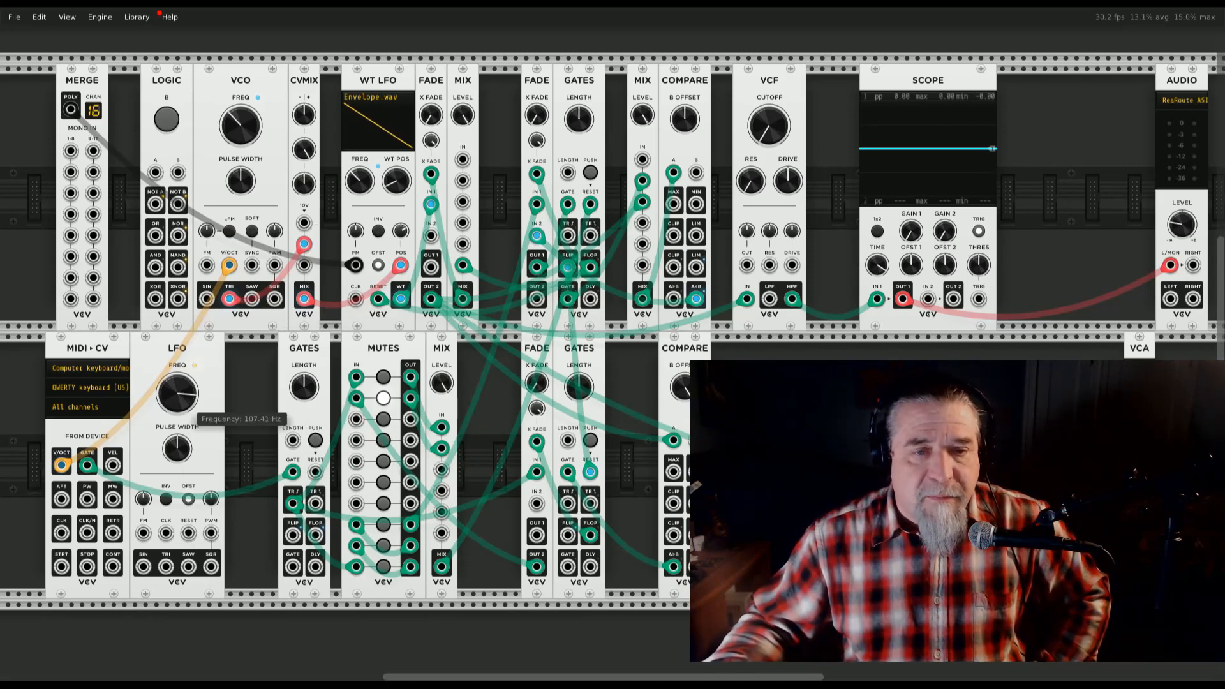
# Lower the LFO's frequency and patch its SAW output into CV Mix's second input, shifting the VCO's TRI cable to the third input
pyautogui.moveTo(177, 394); pyautogui.dragTo(178, 415)
pyautogui.rightClick(189, 566)
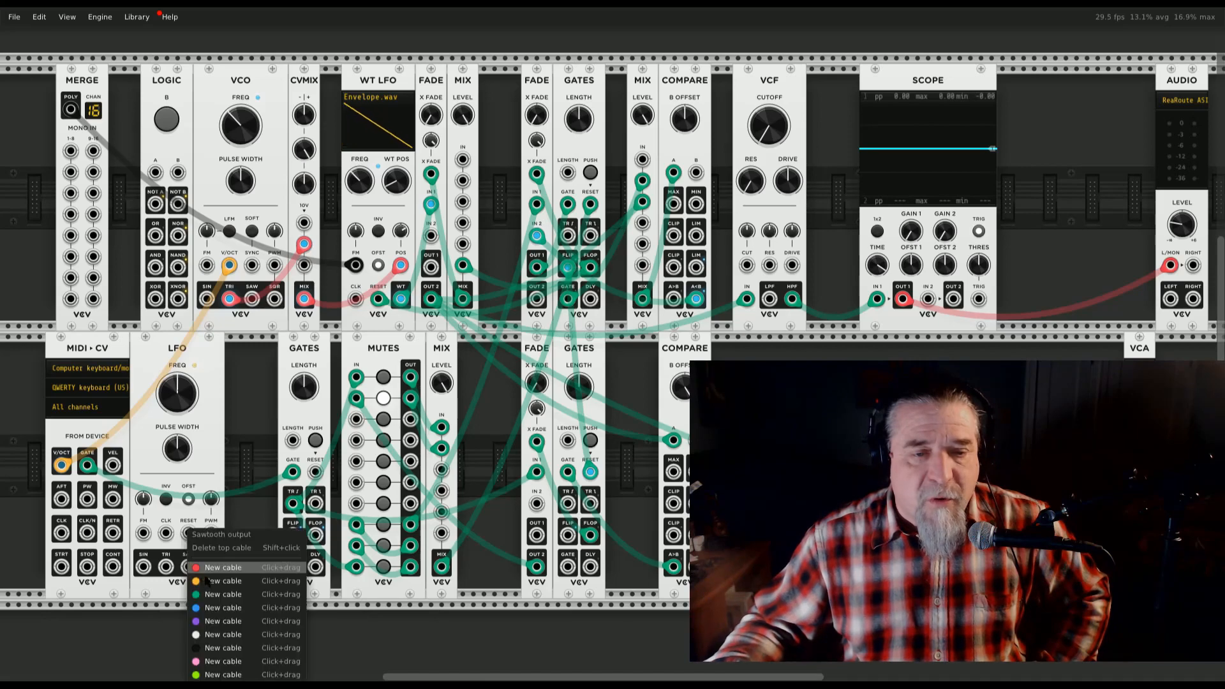
pyautogui.moveTo(217, 594)
pyautogui.mouseDown()
pyautogui.moveTo(310, 261)
pyautogui.moveTo(304, 225)
pyautogui.mouseUp()
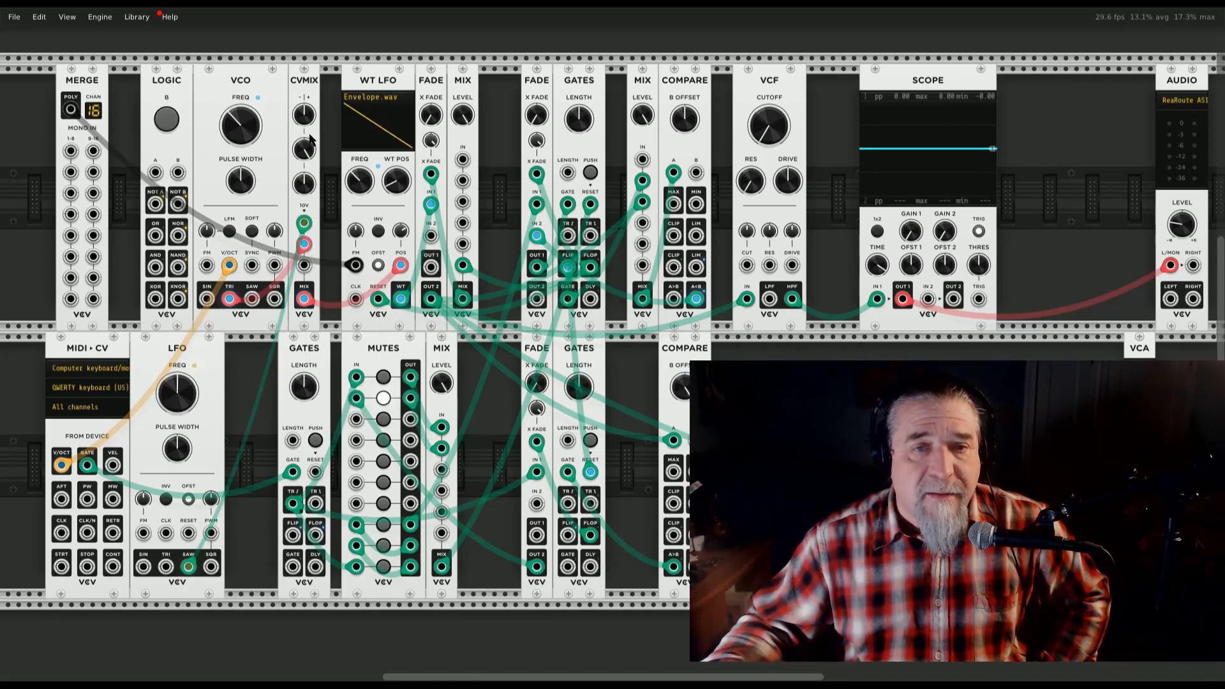
pyautogui.moveTo(304, 245); pyautogui.dragTo(304, 267)
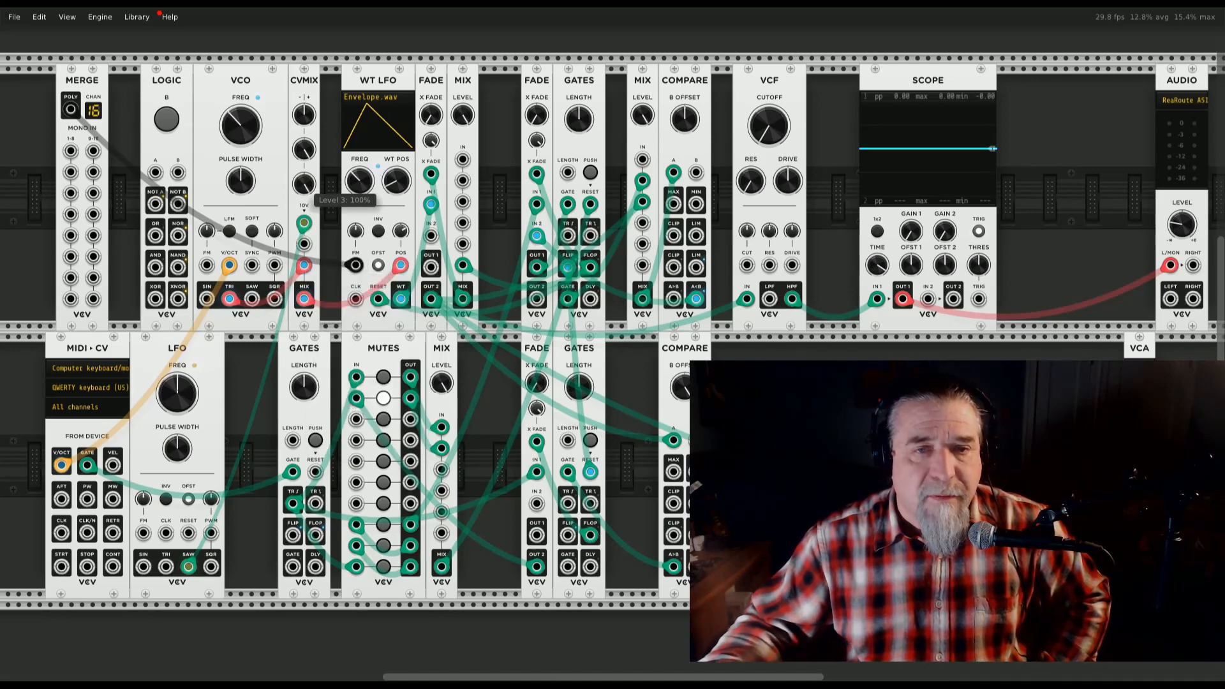
pyautogui.moveTo(304, 222); pyautogui.dragTo(303, 244)
# Adjust CV Mix's Level 2 by ear and set the LFO's frequency to about 2.66 Hz
pyautogui.moveTo(304, 149); pyautogui.dragTo(304, 167)
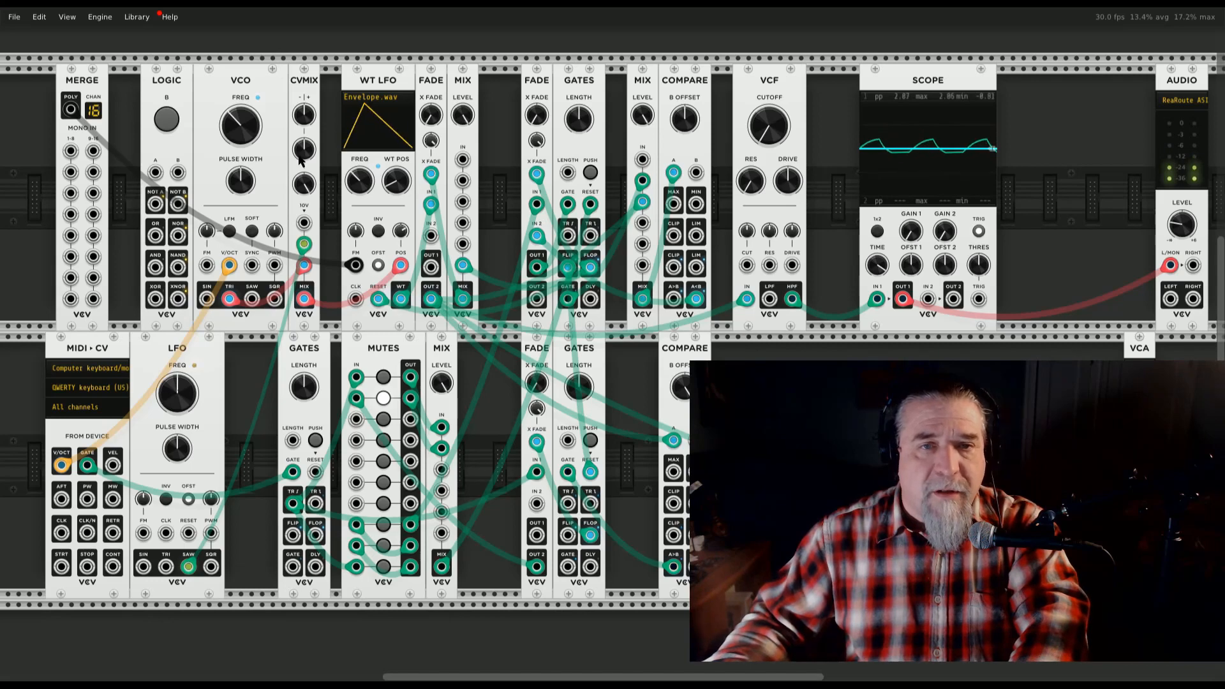
pyautogui.moveTo(301, 160); pyautogui.dragTo(304, 159)
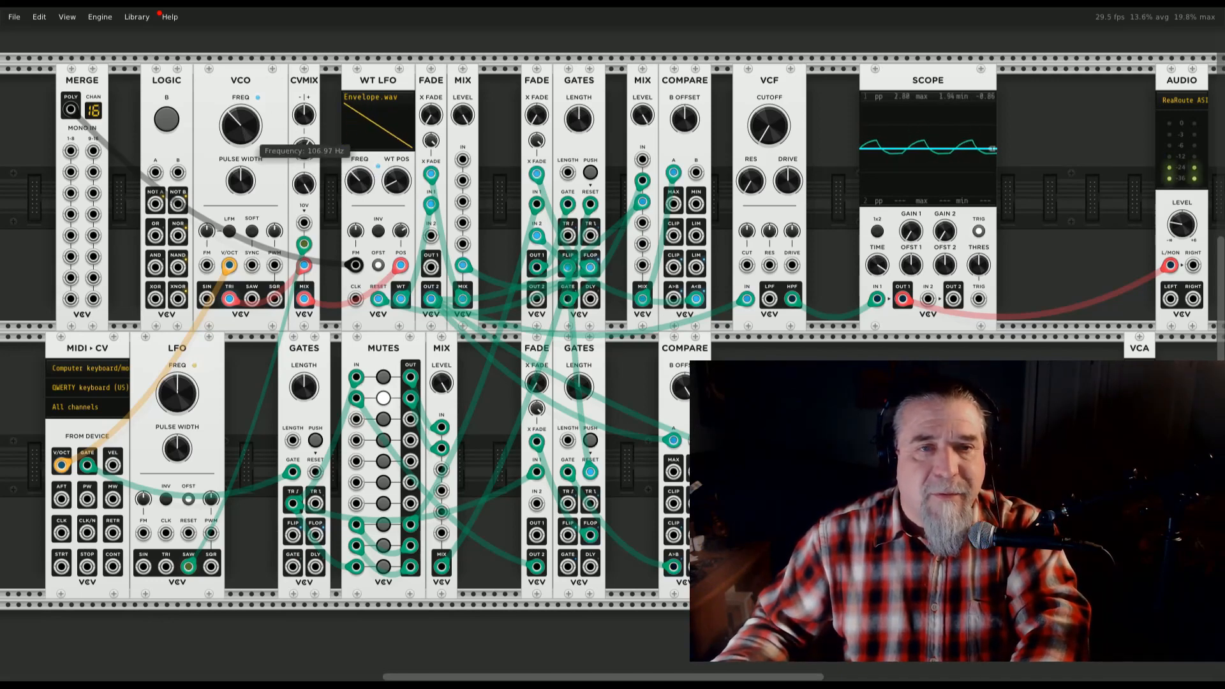
pyautogui.moveTo(242, 130)
pyautogui.mouseDown()
pyautogui.moveTo(246, 146)
pyautogui.moveTo(243, 109)
pyautogui.mouseUp()
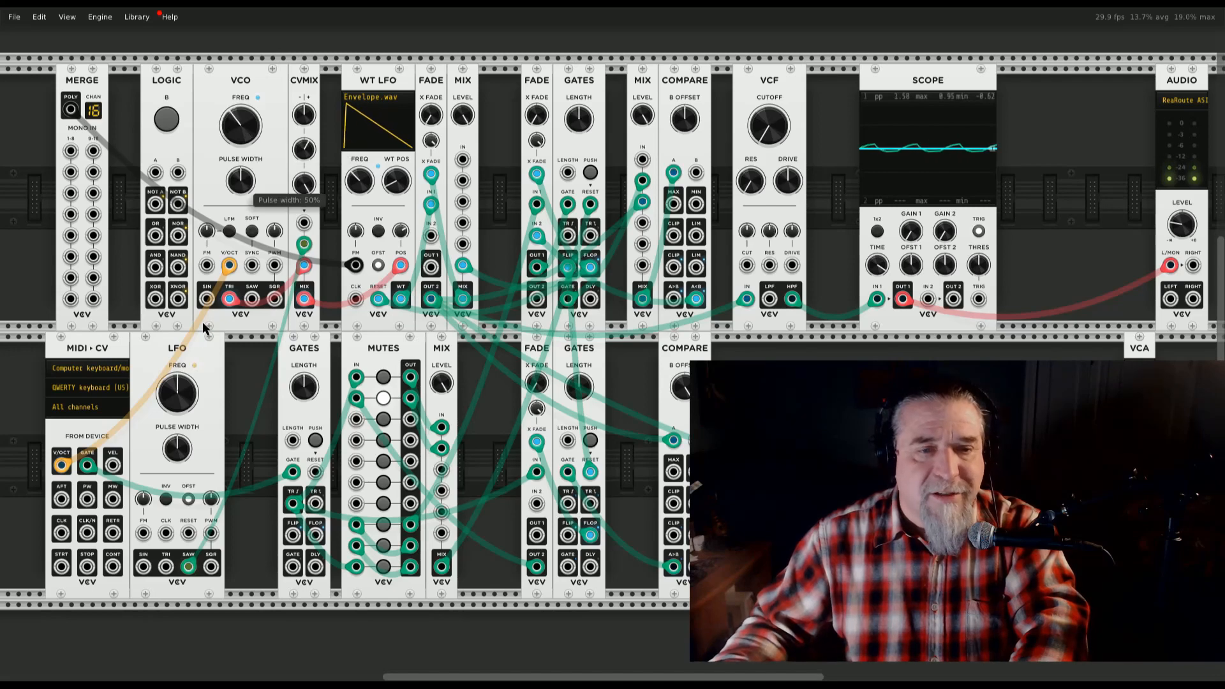
pyautogui.moveTo(177, 393); pyautogui.dragTo(181, 409)
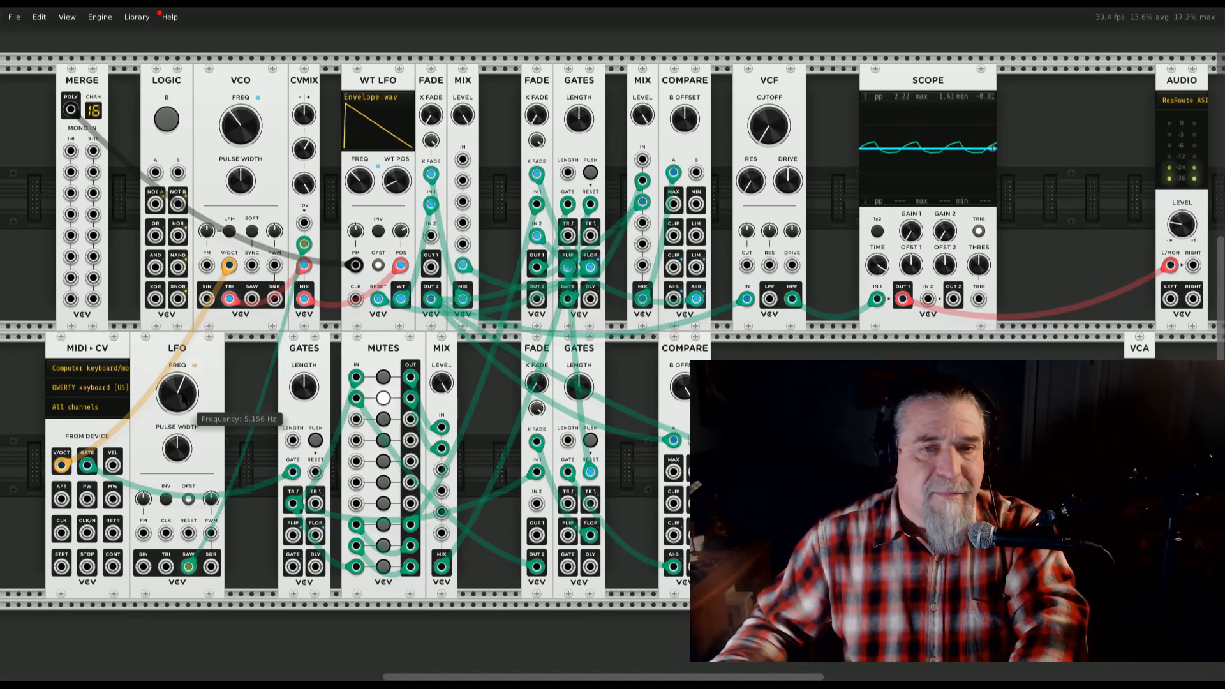
pyautogui.moveTo(182, 398); pyautogui.dragTo(182, 404)
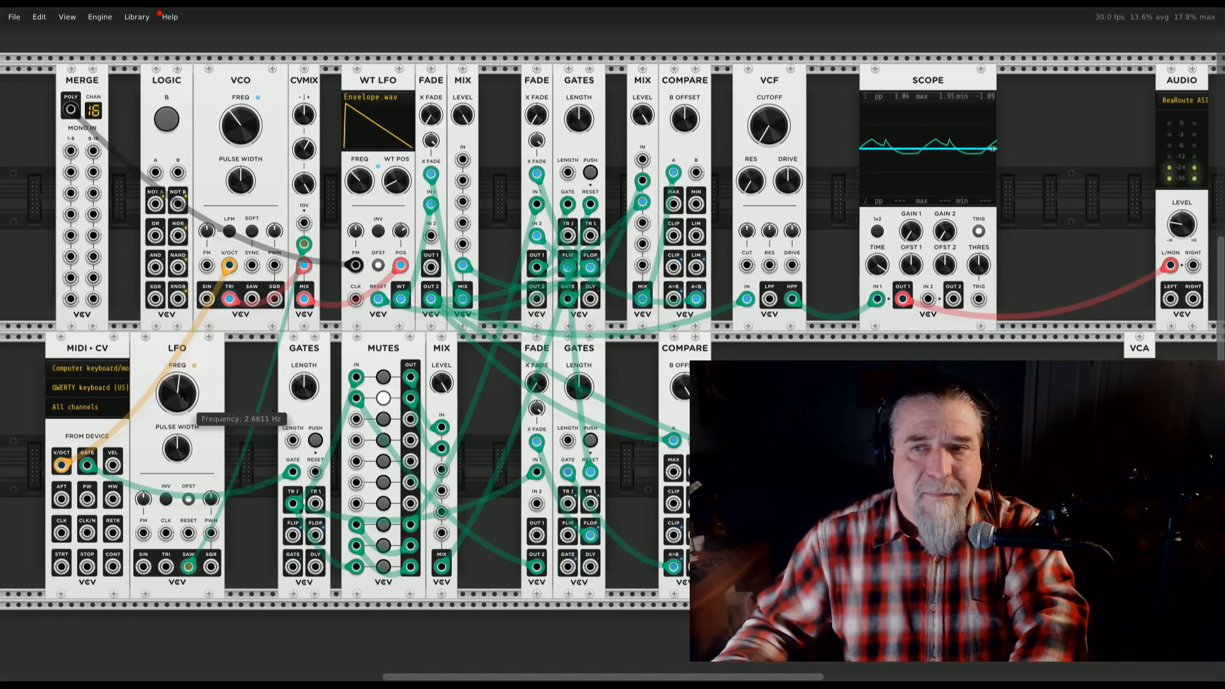
# Duplicate the VCF in front of the Scope and move the original's HPF cable from the Scope's IN 1 to the duplicate's input
pyautogui.moveTo(903, 74); pyautogui.dragTo(956, 75)
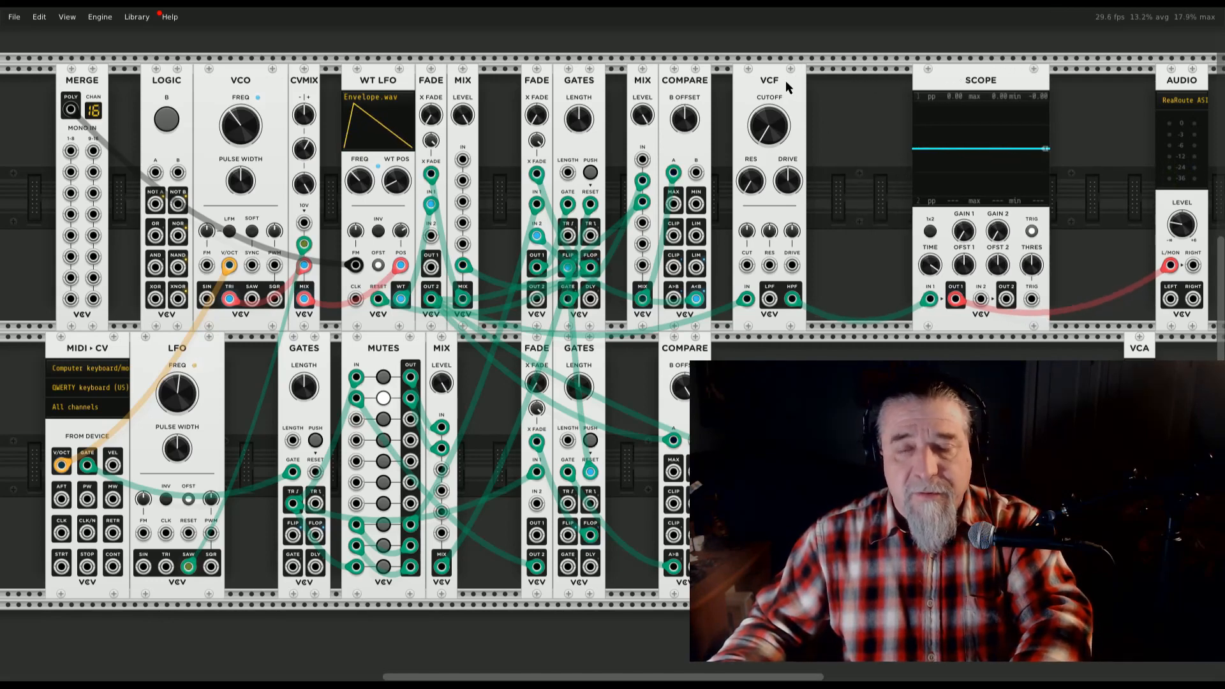
pyautogui.hotkey('ctrl', 'd')
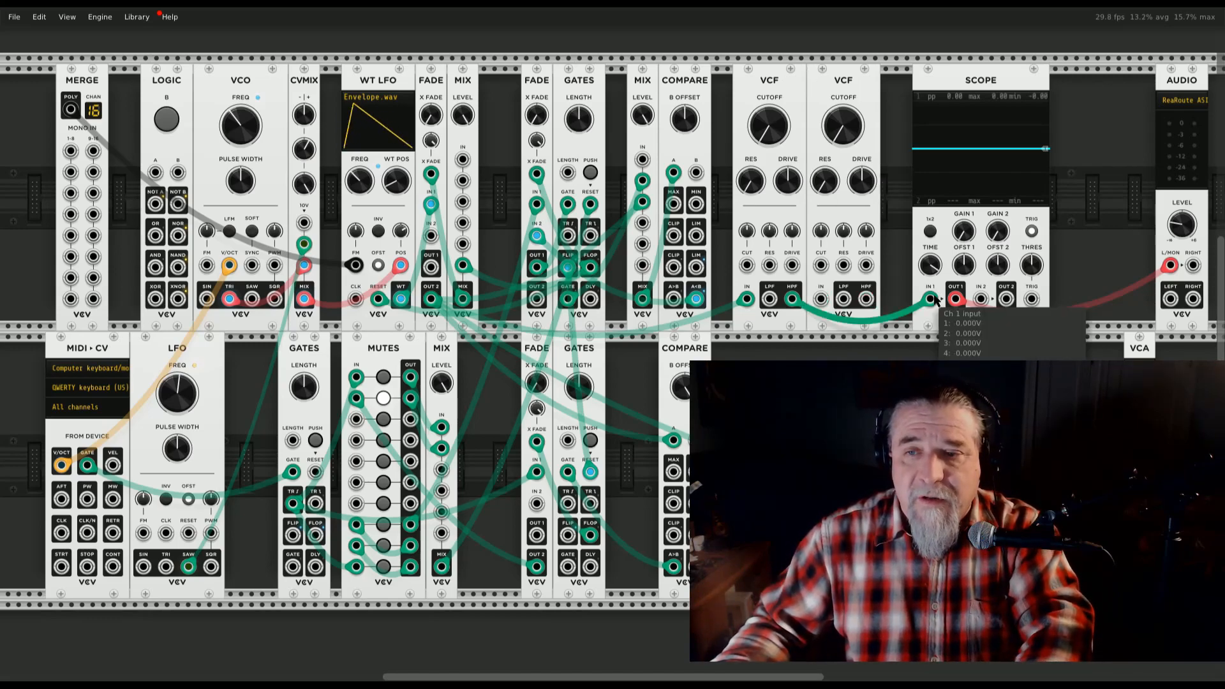
pyautogui.moveTo(931, 299); pyautogui.dragTo(821, 299)
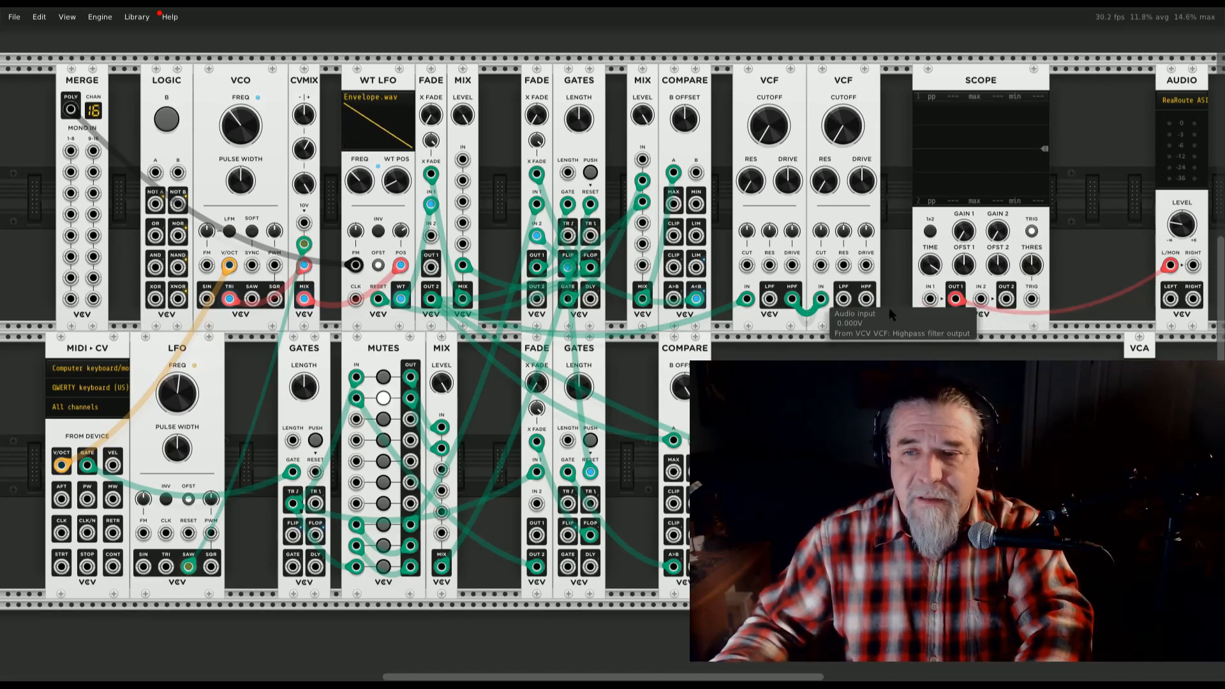
# Patch the second VCF's LPF output to the Scope's IN 1 with a new red cable
pyautogui.rightClick(846, 300)
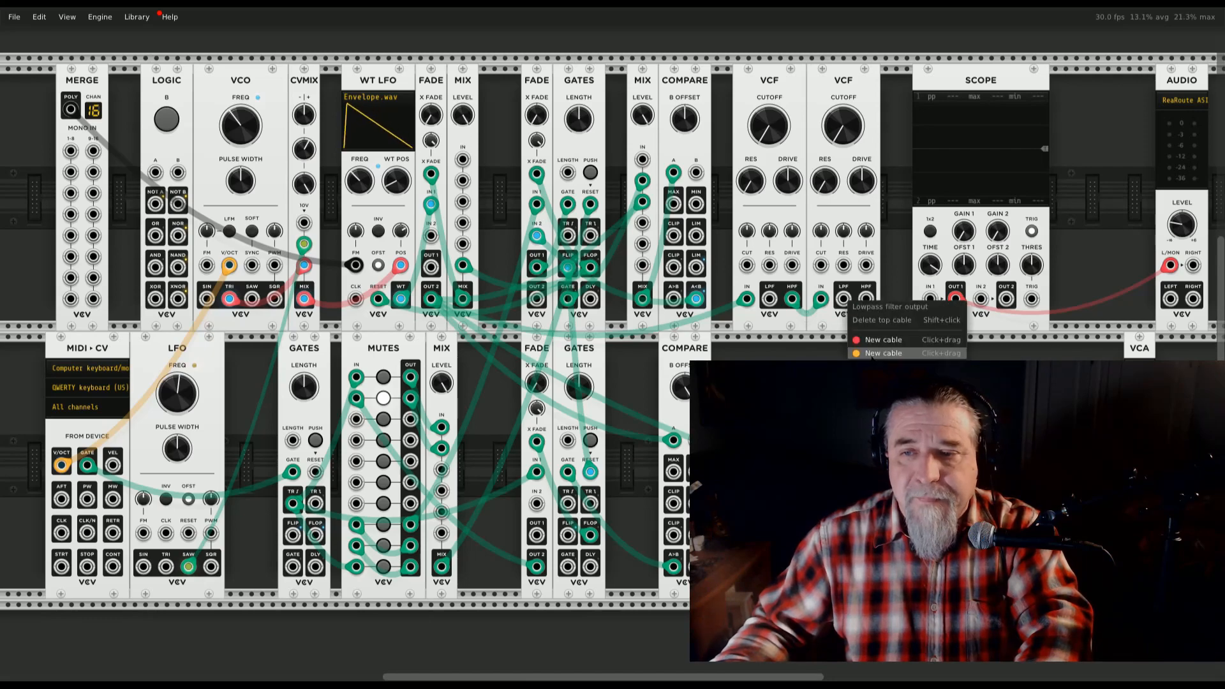
pyautogui.click(883, 340)
pyautogui.click(930, 299)
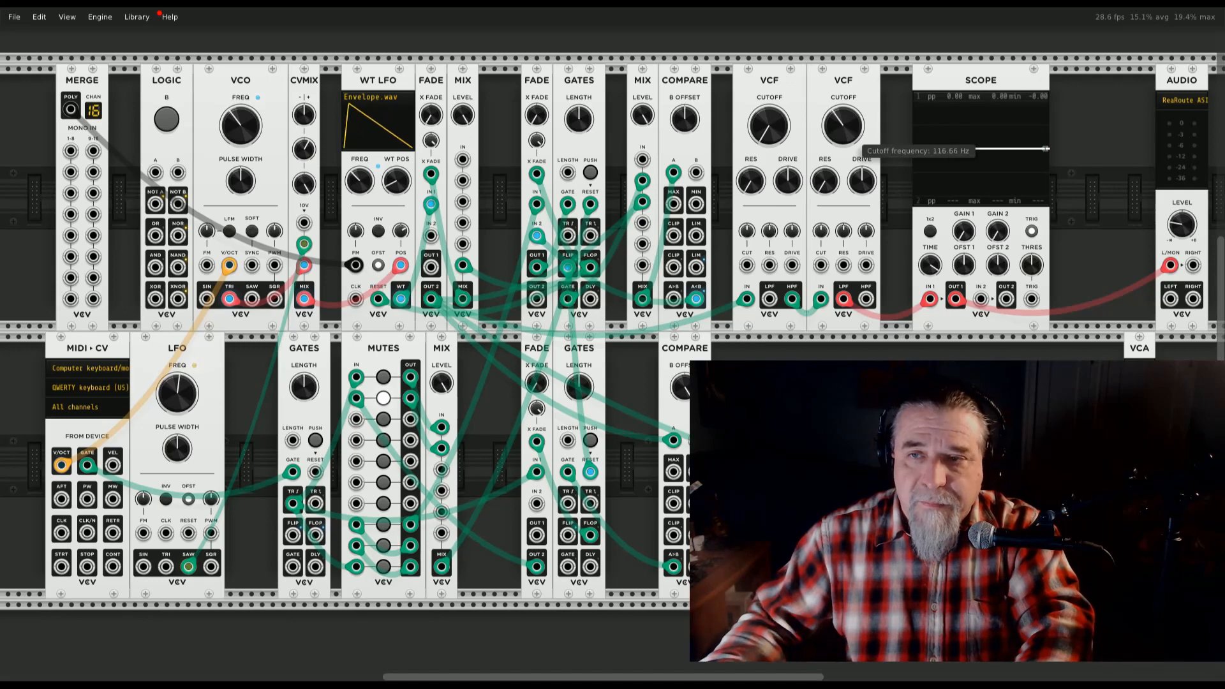
# Raise the second VCF's cutoff frequency by ear to about 1 kHz
pyautogui.moveTo(836, 145); pyautogui.dragTo(836, 111)
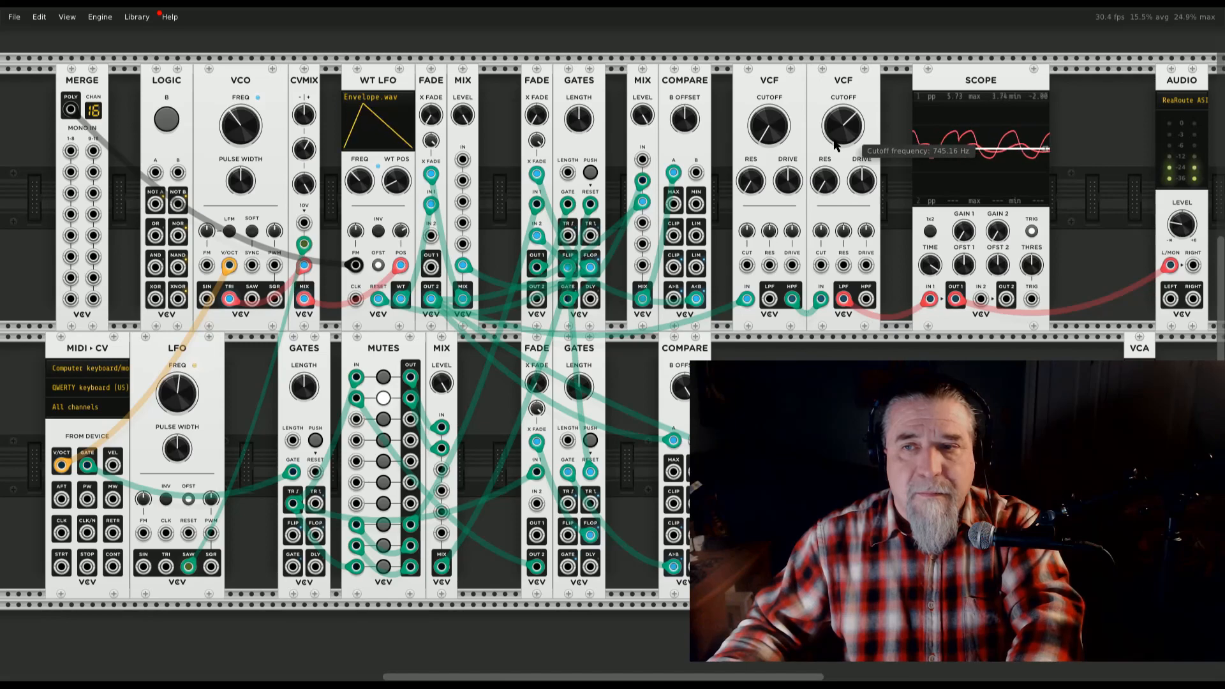
pyautogui.moveTo(857, 134); pyautogui.dragTo(850, 135)
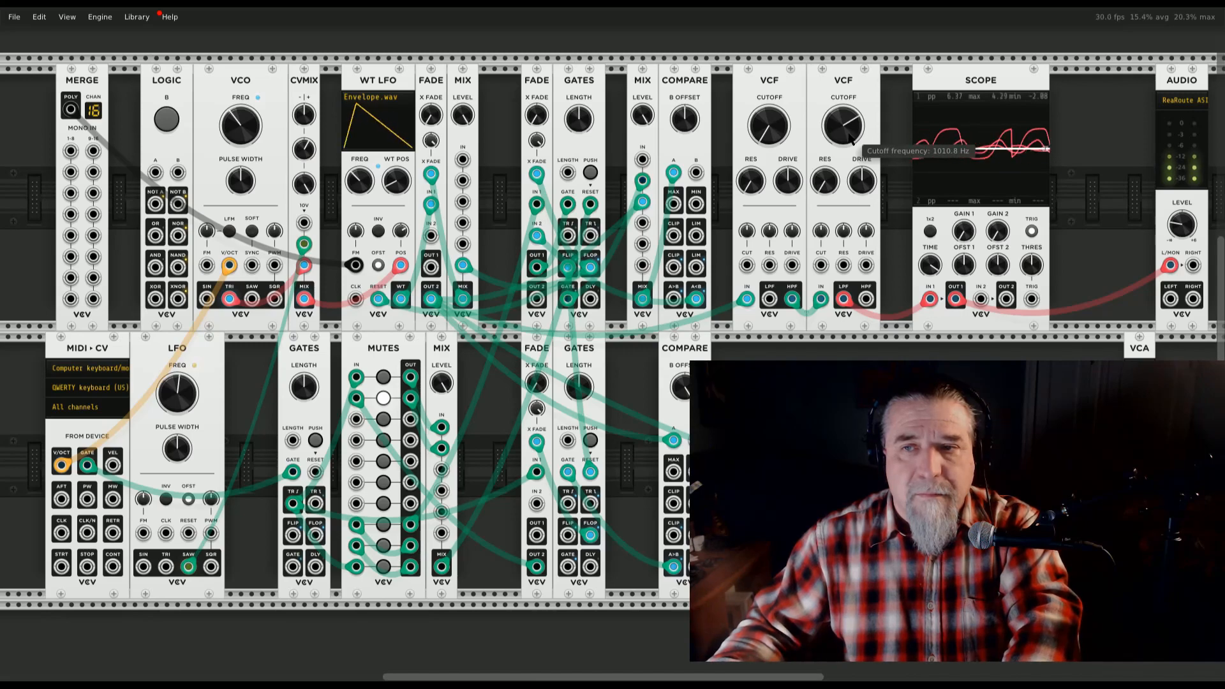
pyautogui.moveTo(851, 135); pyautogui.dragTo(850, 115)
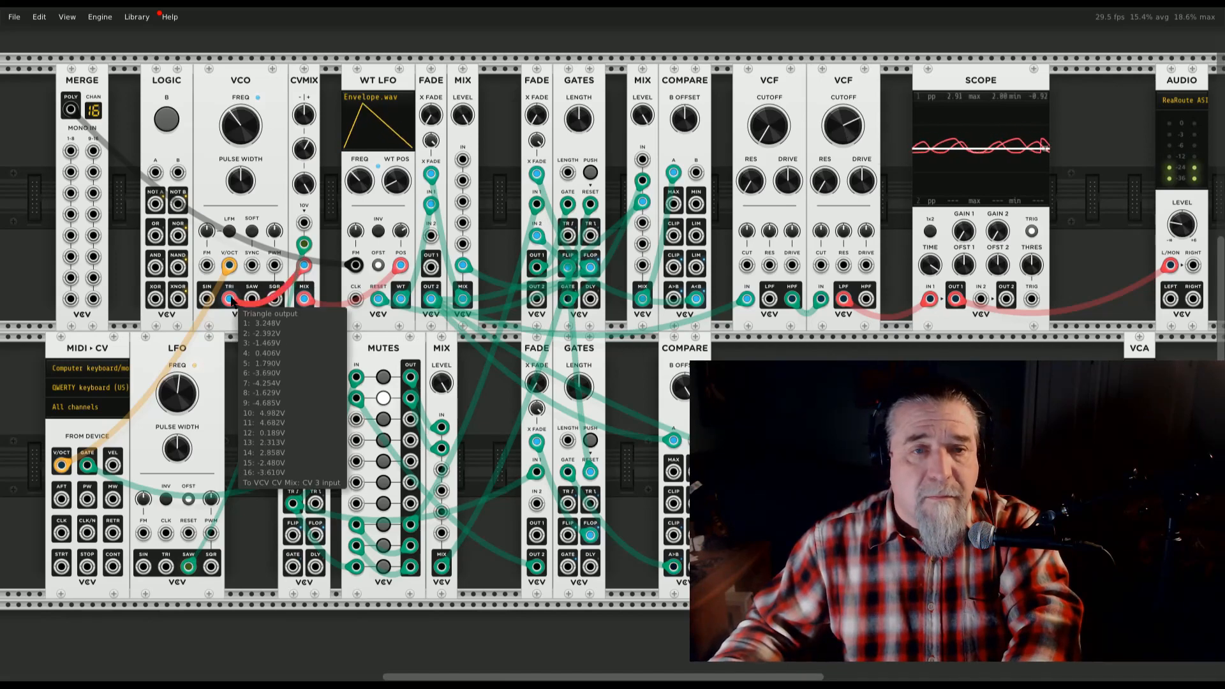
# Try the VCO's SAW output as the source for CV Mix's third input, and return the cable to TRI
pyautogui.moveTo(229, 298); pyautogui.dragTo(252, 298)
pyautogui.moveTo(303, 307)
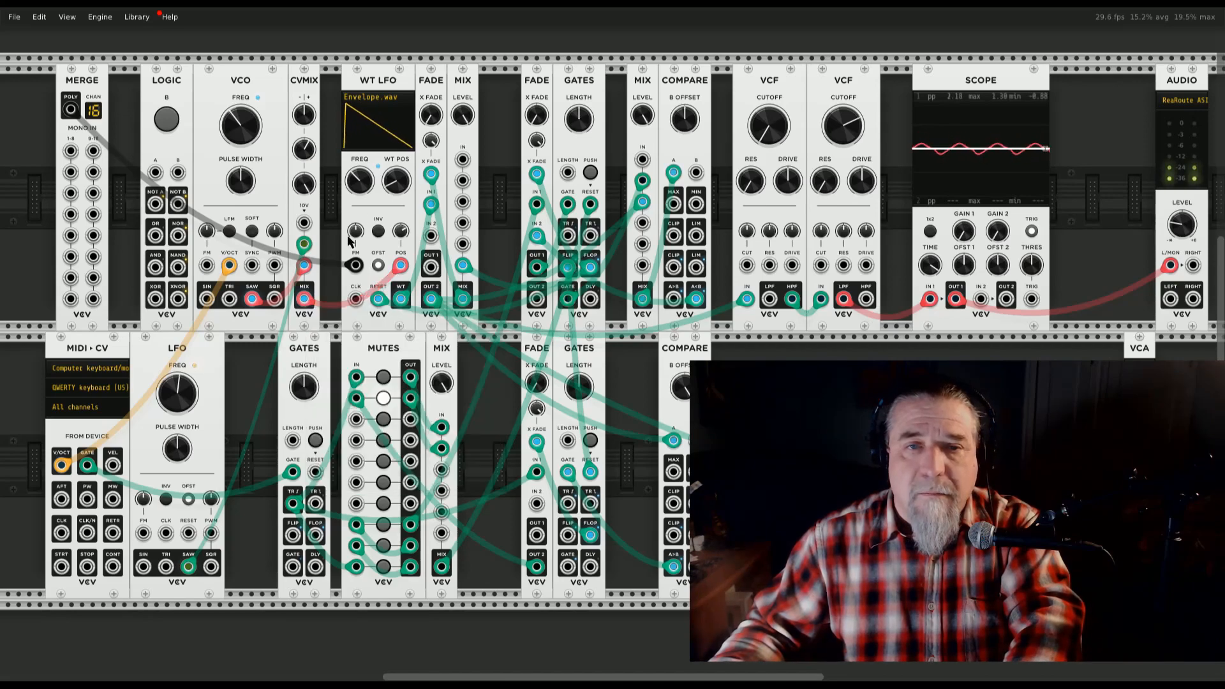
pyautogui.moveTo(401, 236)
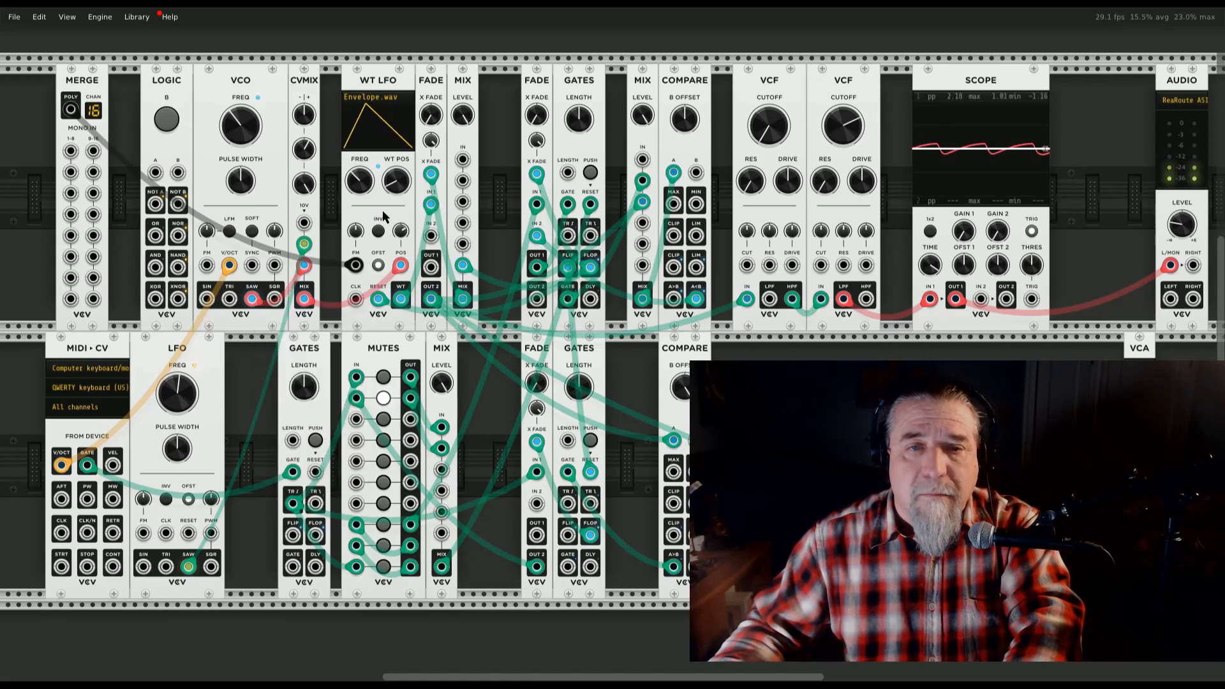
pyautogui.moveTo(254, 305)
pyautogui.moveTo(255, 304); pyautogui.dragTo(229, 300)
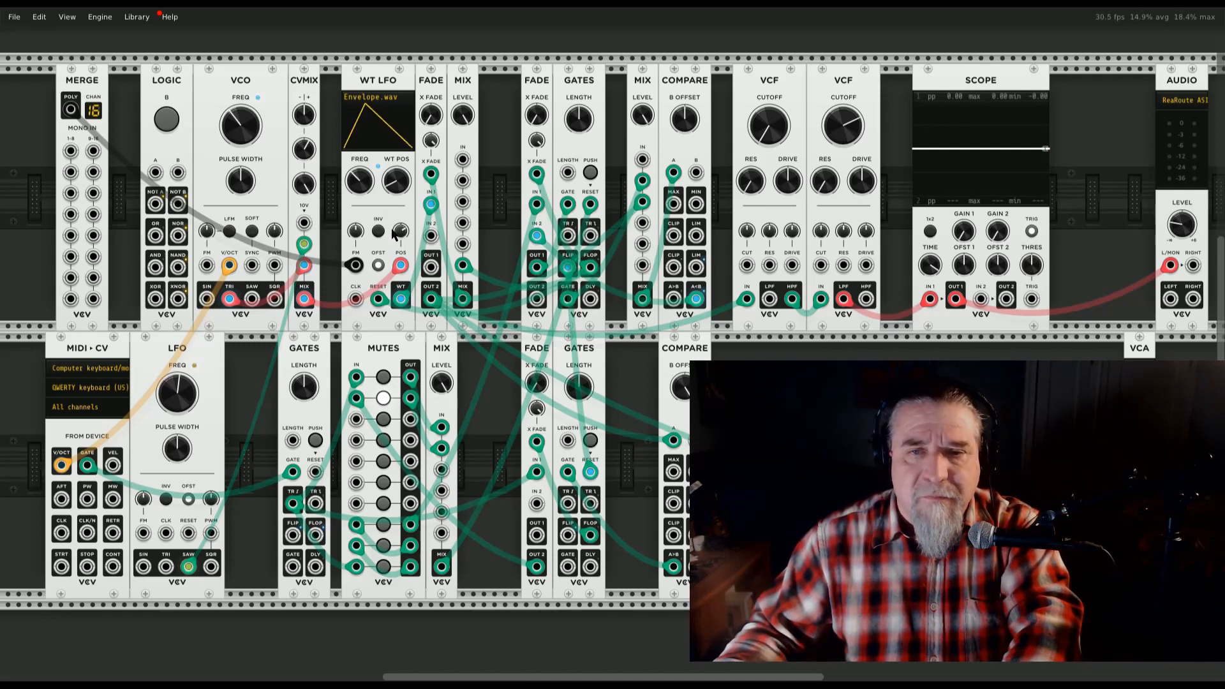
# Open the annotated 32-step poly sequence patch from the recently opened patches
pyautogui.moveTo(463, 305)
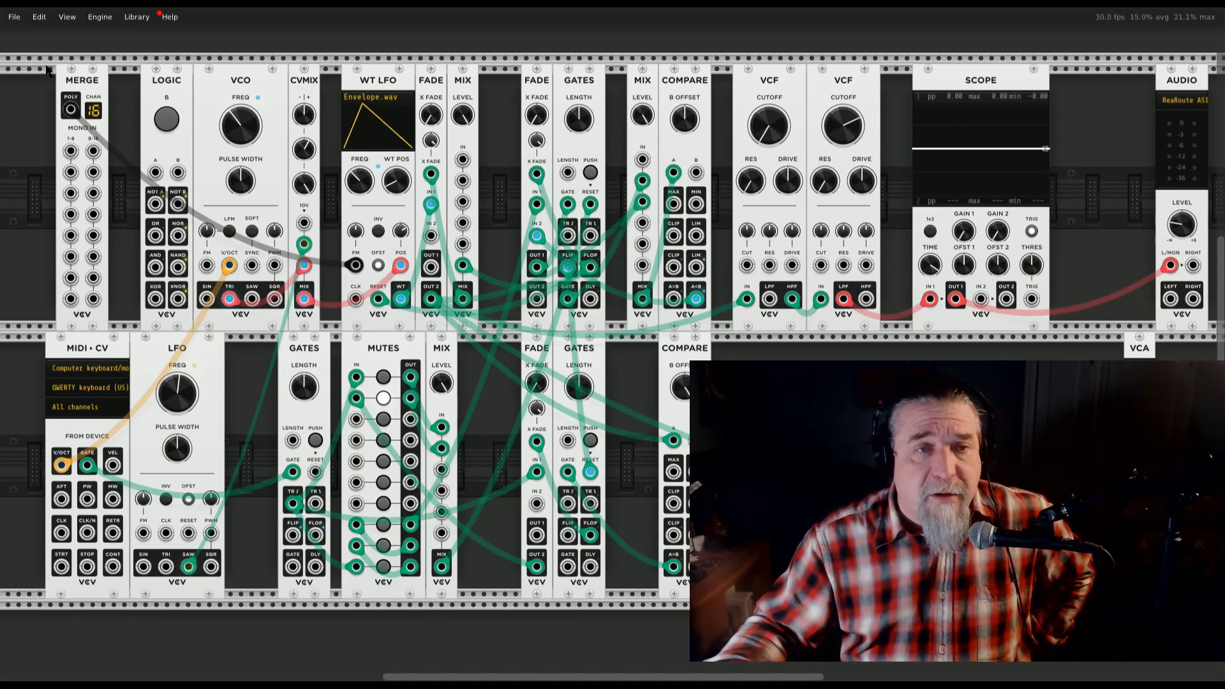
pyautogui.click(17, 18)
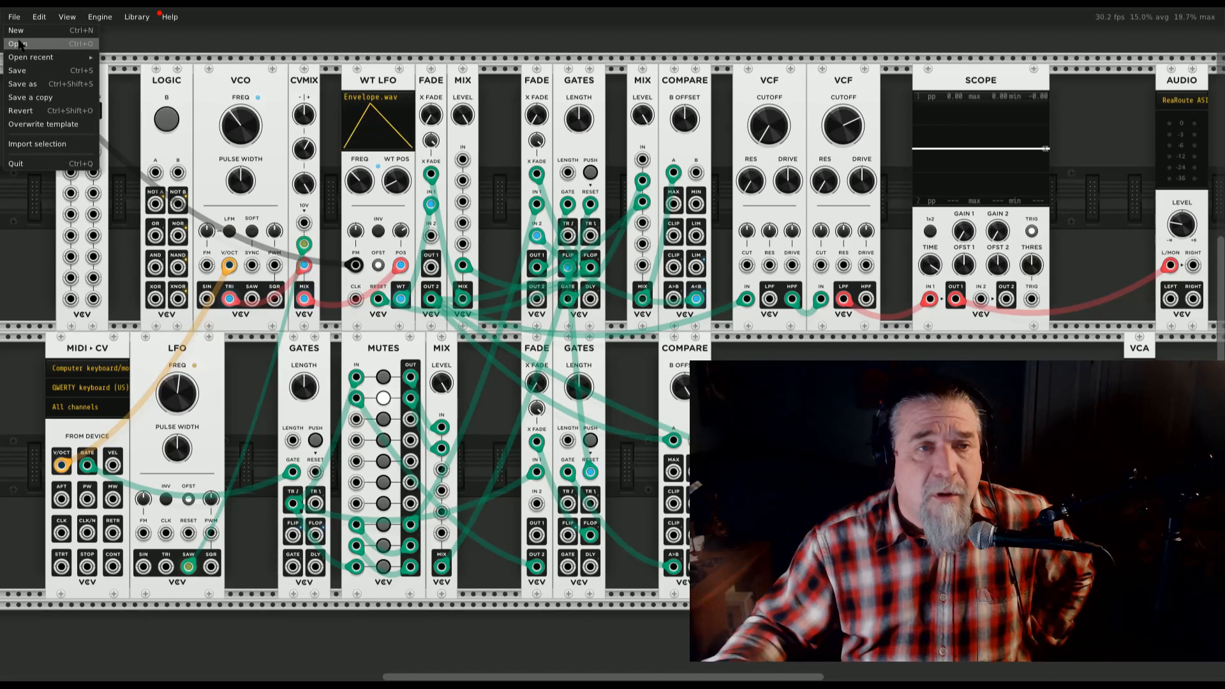
pyautogui.moveTo(20, 56)
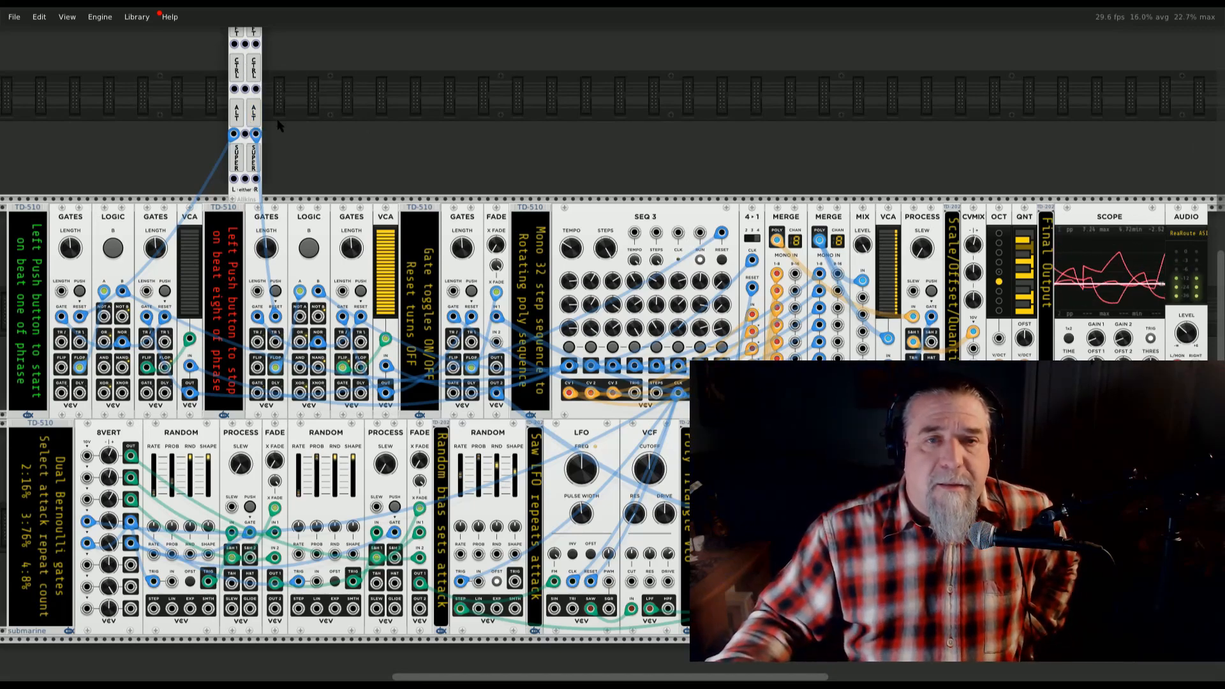
# Unplug the cables from the modifier-key module above the top row and delete that module
pyautogui.moveTo(256, 133); pyautogui.dragTo(194, 88)
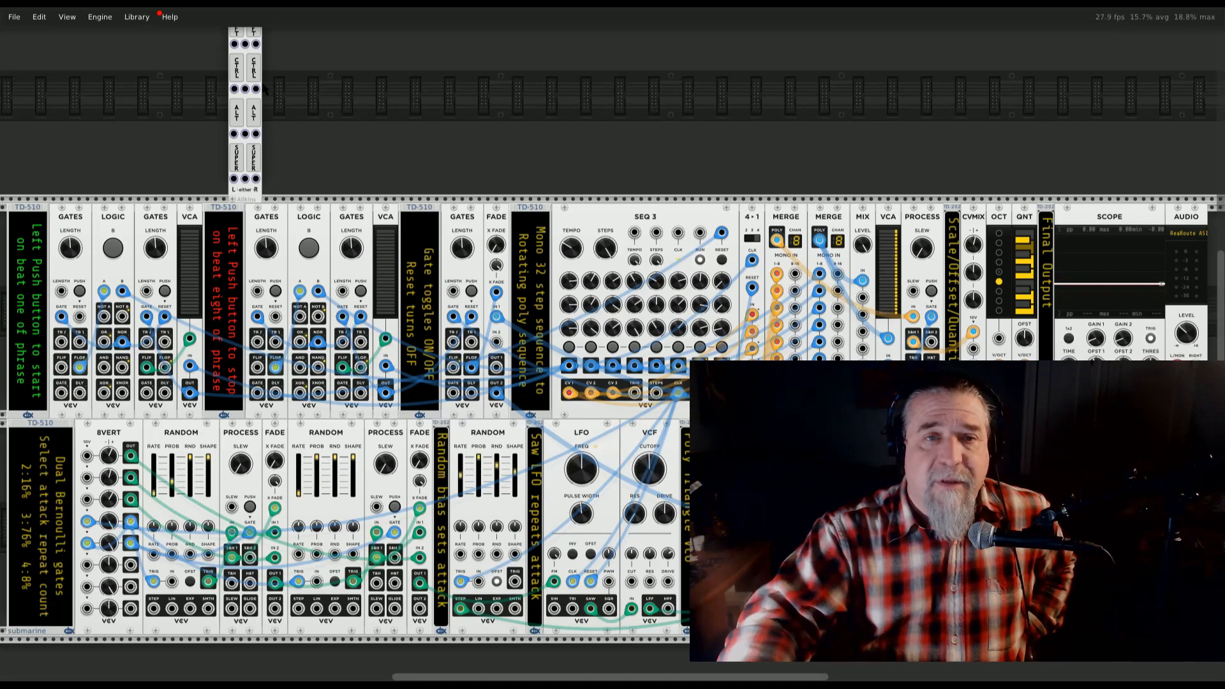
pyautogui.press('Delete')
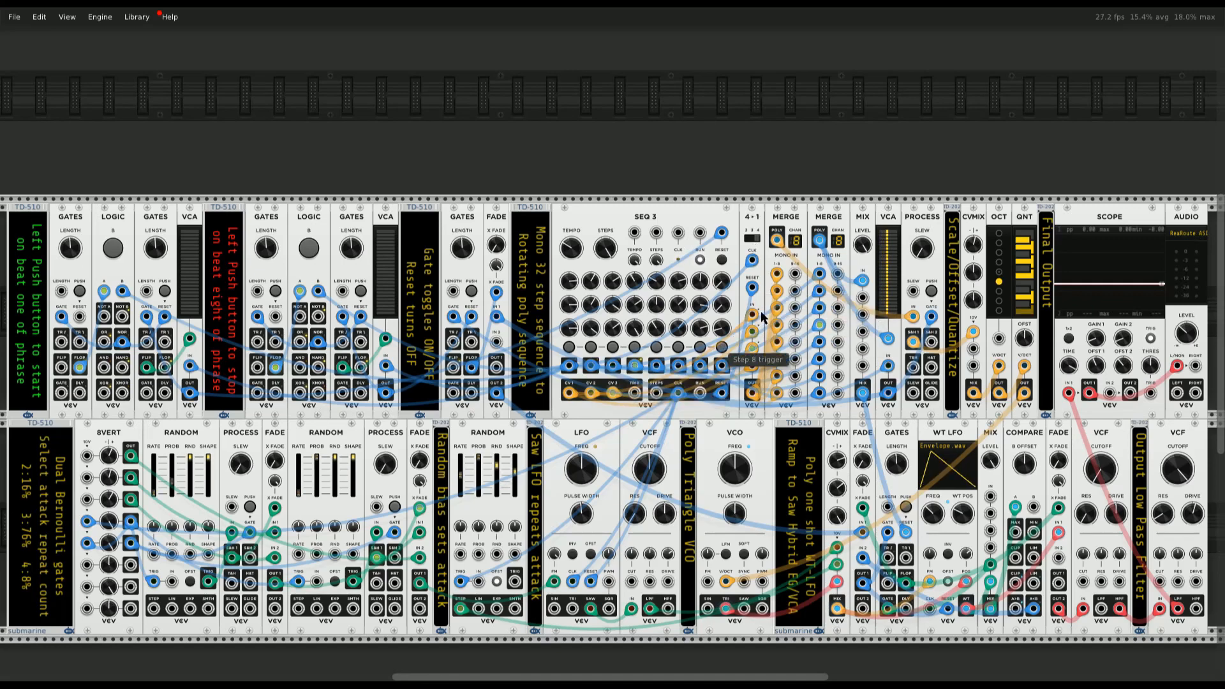
# Examine the sequencer, the Random modules' trigger probability, the poly VCO and the one-shot WT LFO section of the patch
pyautogui.moveTo(754, 316)
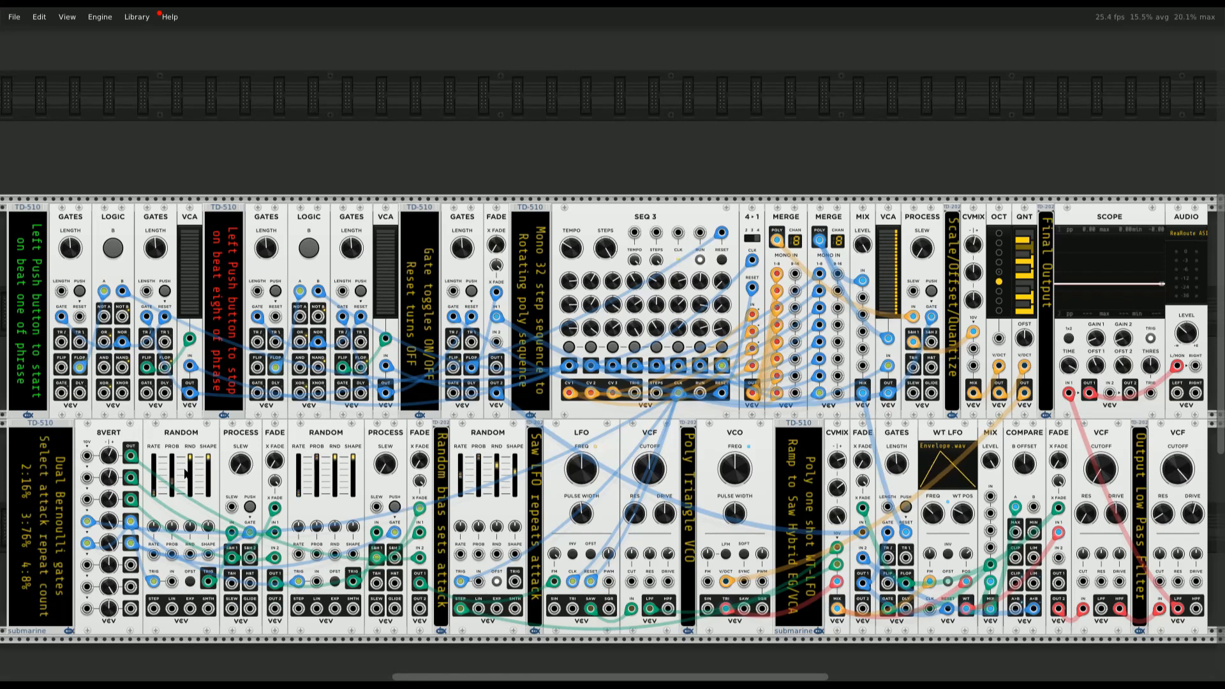
pyautogui.moveTo(242, 458)
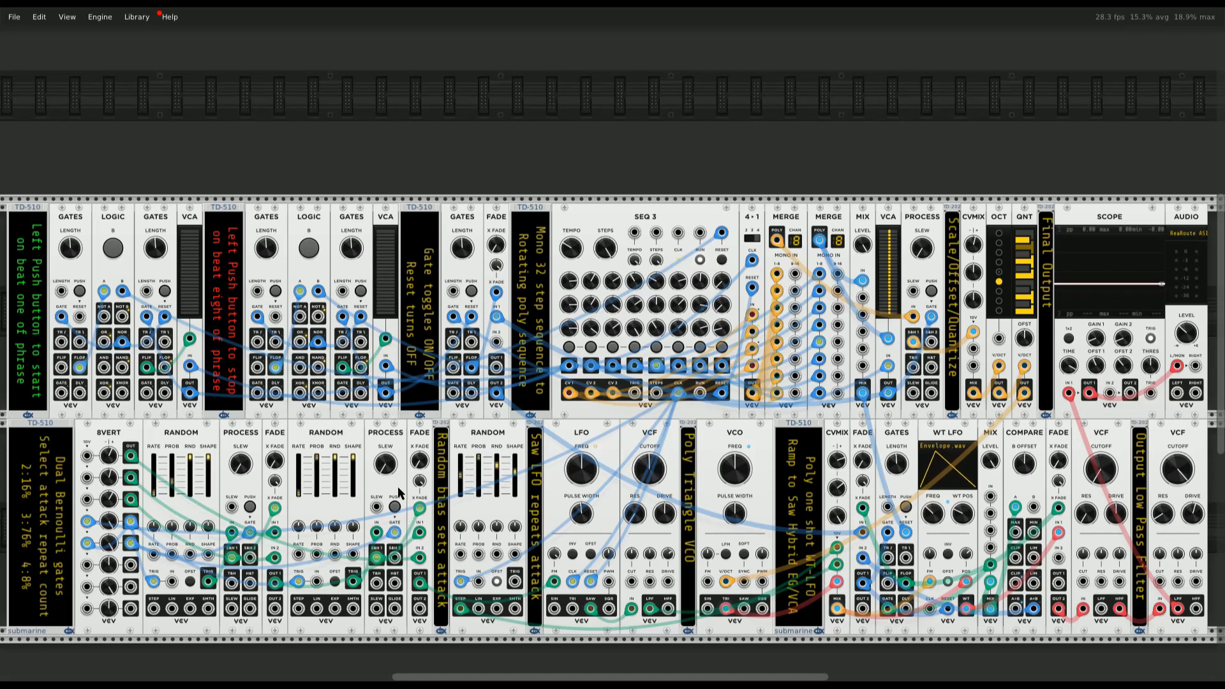
pyautogui.moveTo(317, 458); pyautogui.dragTo(317, 465)
pyautogui.rightClick(317, 458)
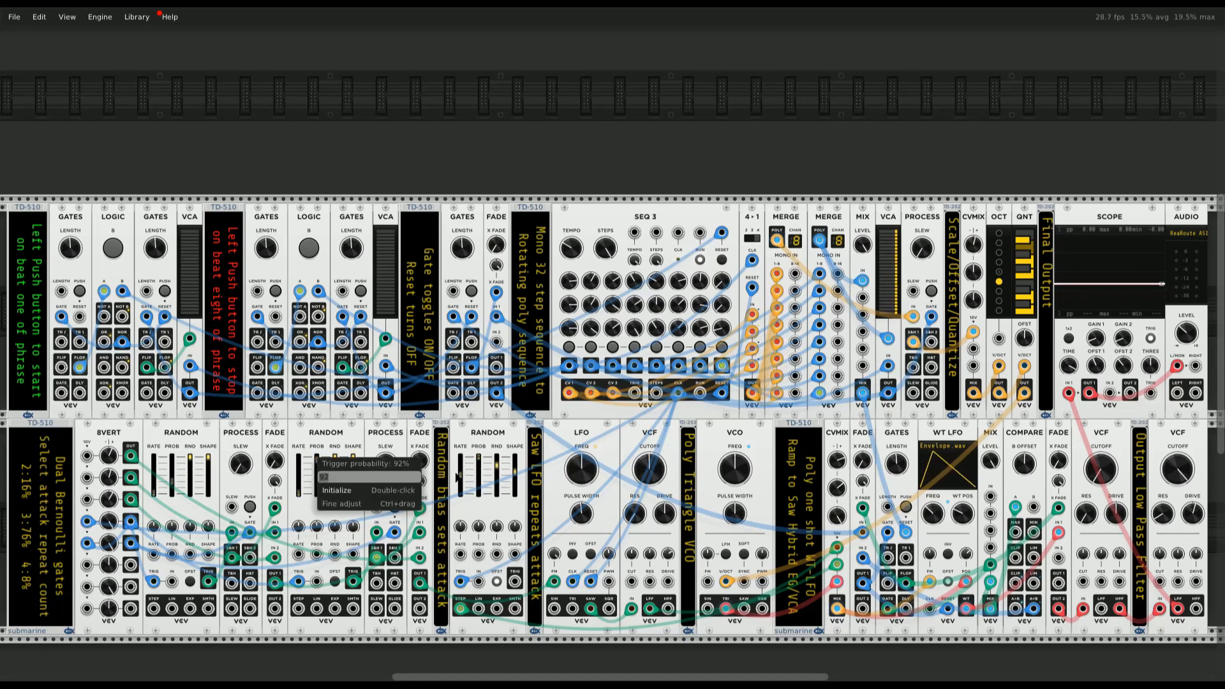
pyautogui.click(458, 476)
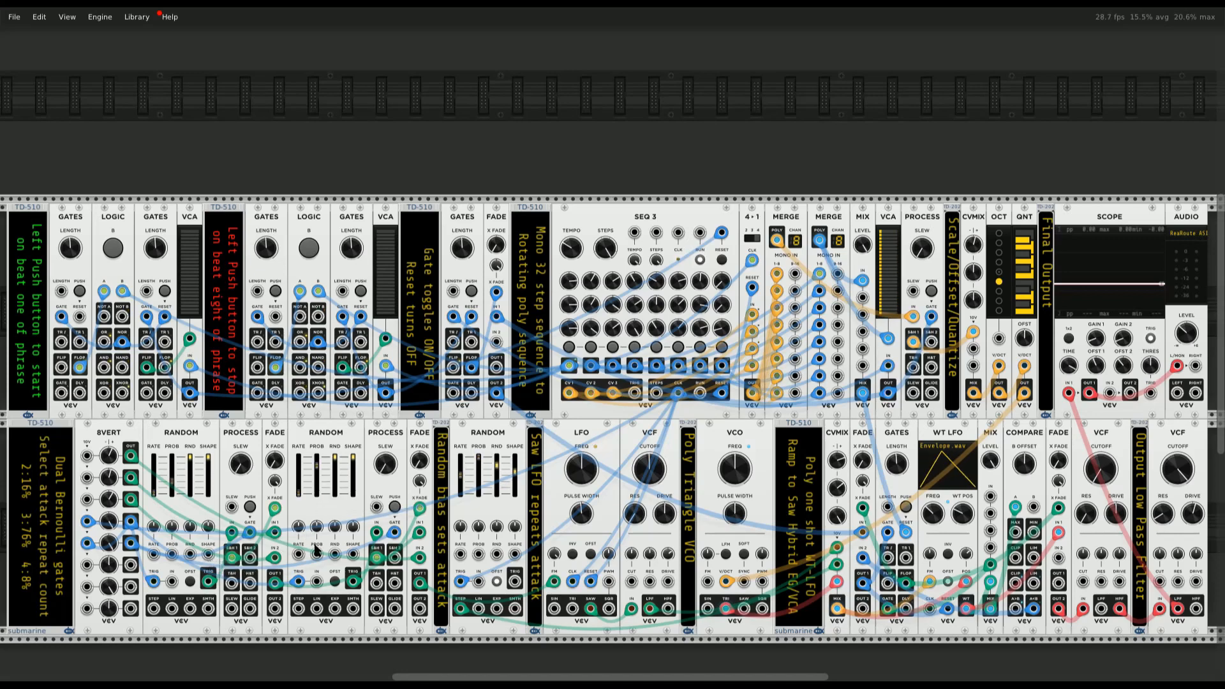
pyautogui.moveTo(318, 471)
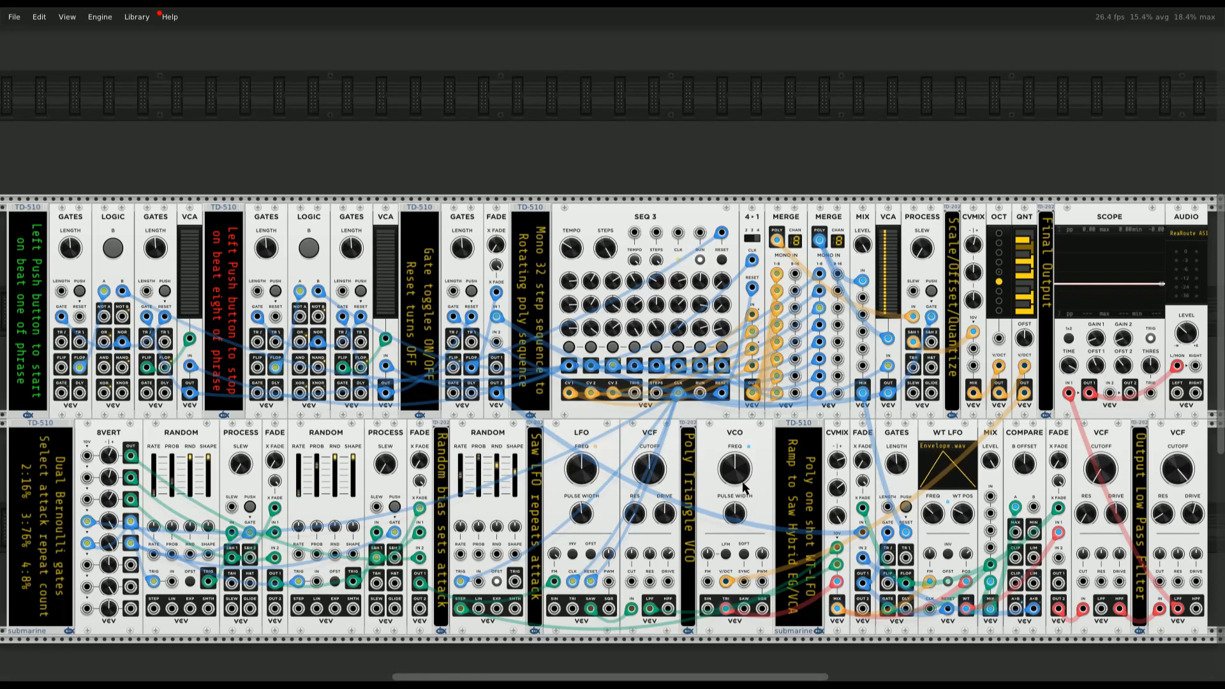
pyautogui.moveTo(731, 469)
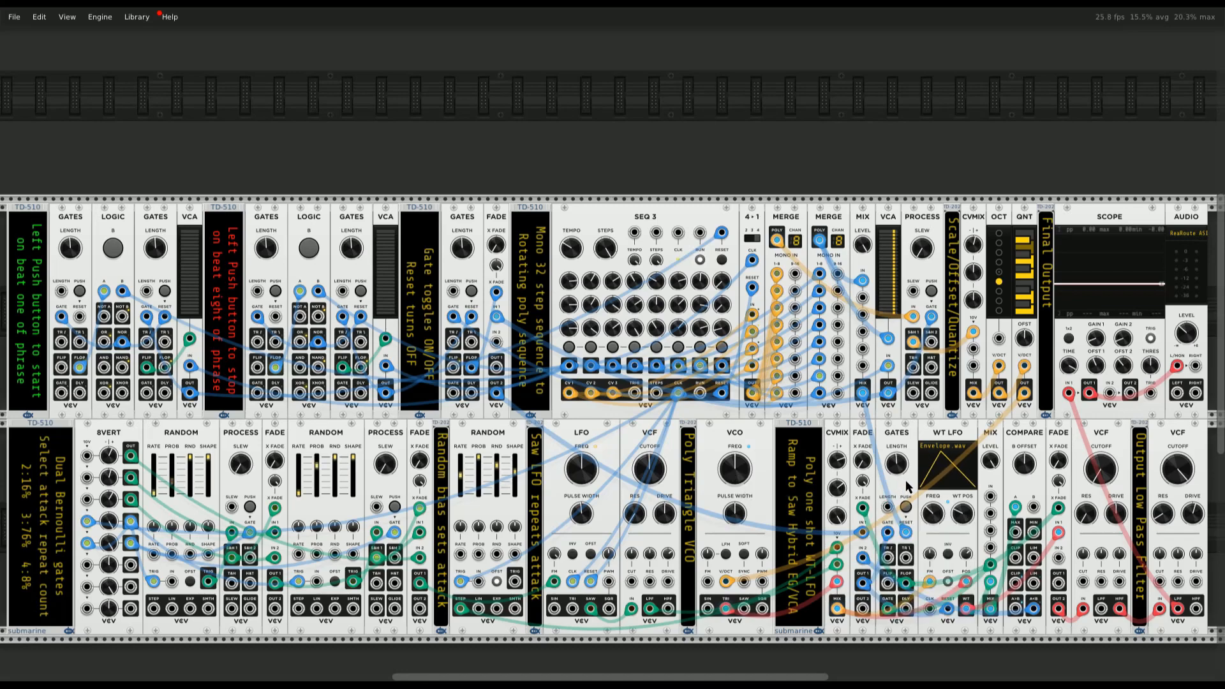
pyautogui.moveTo(966, 585)
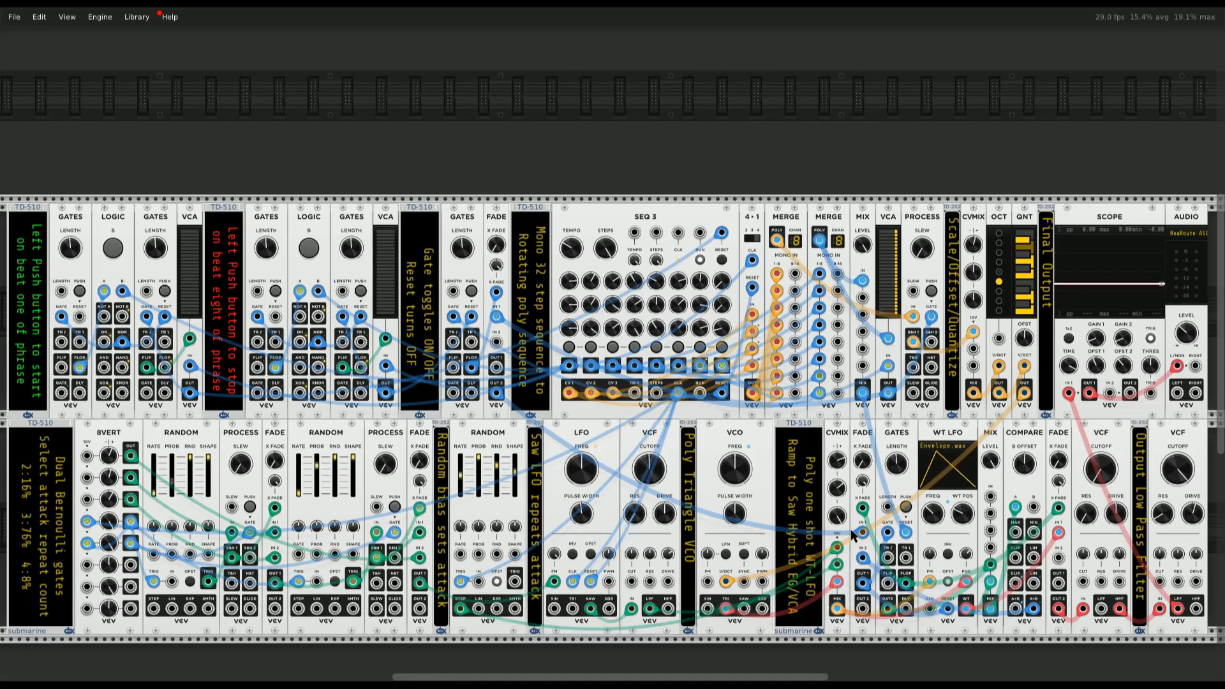
pyautogui.moveTo(837, 493)
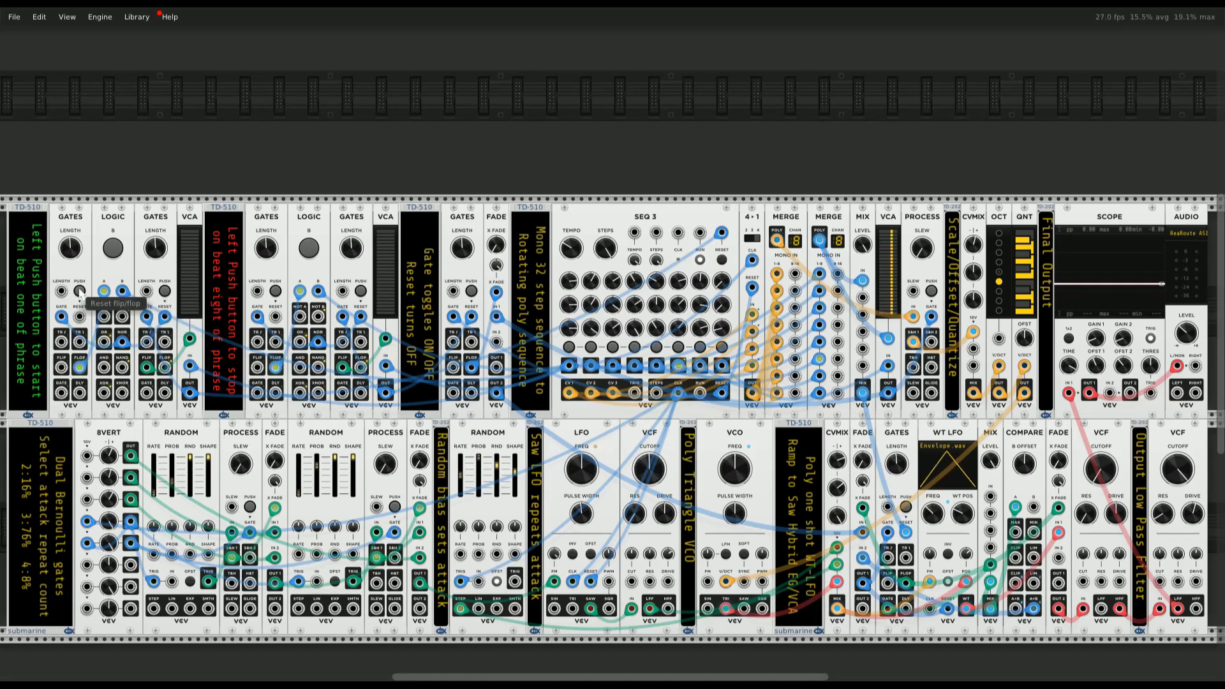
# Start the sequence using the first Gates module's push button in the phrase-start section
pyautogui.click(80, 290)
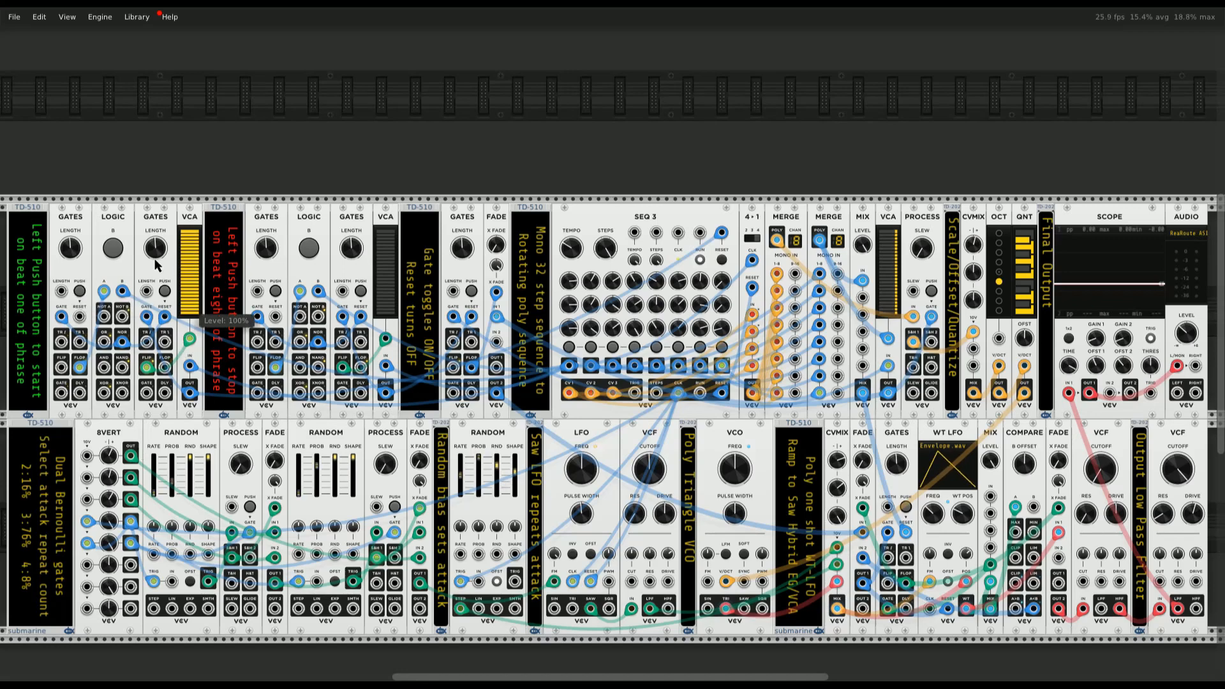